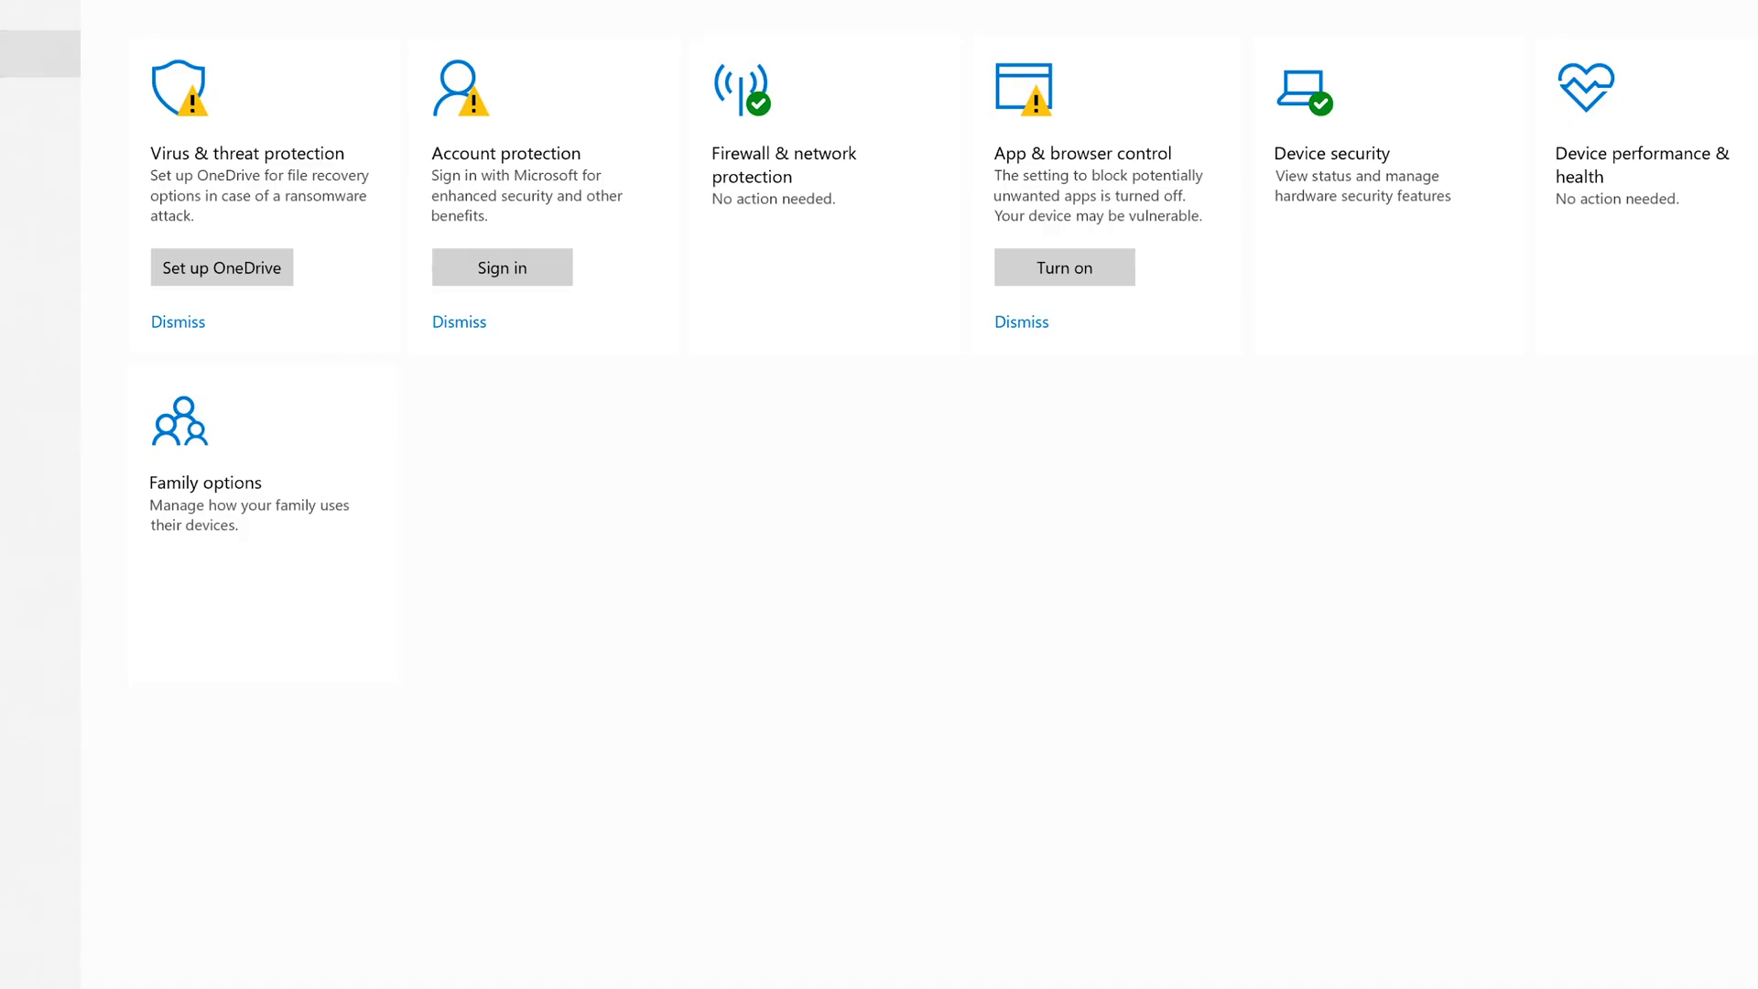
Open the Virus & threat protection settings showing real-time, cloud-delivered and sample submission protection.
click(11, 11)
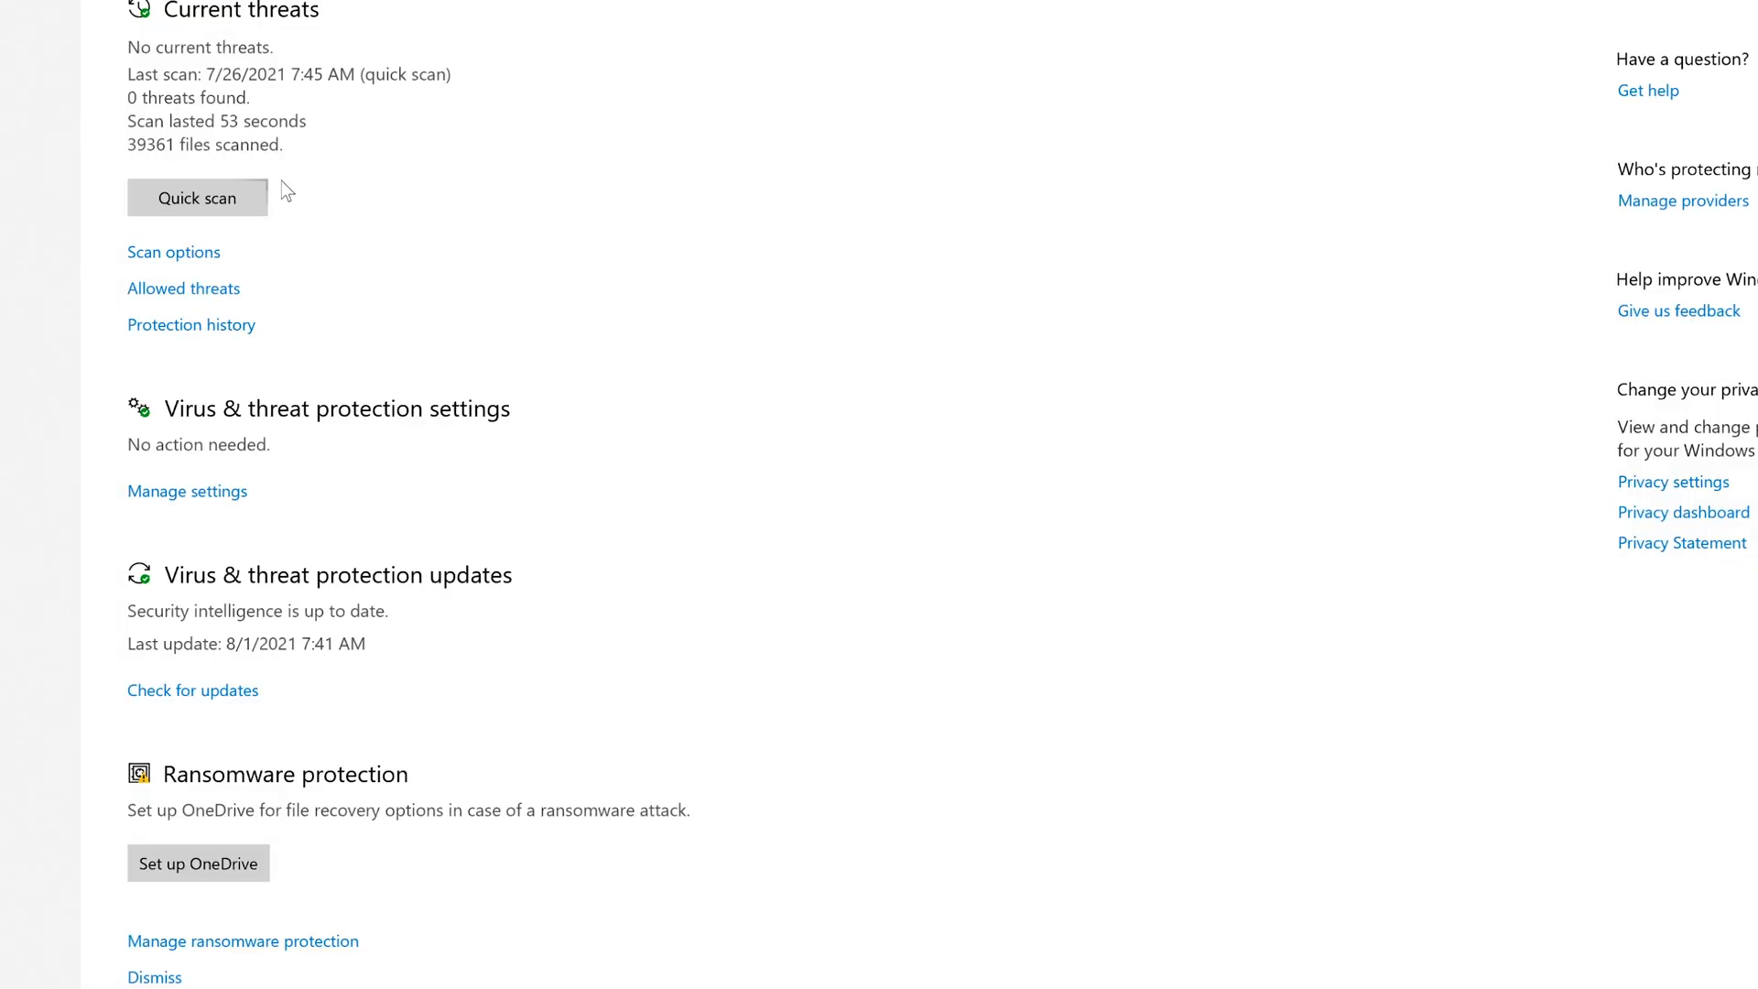
click(222, 494)
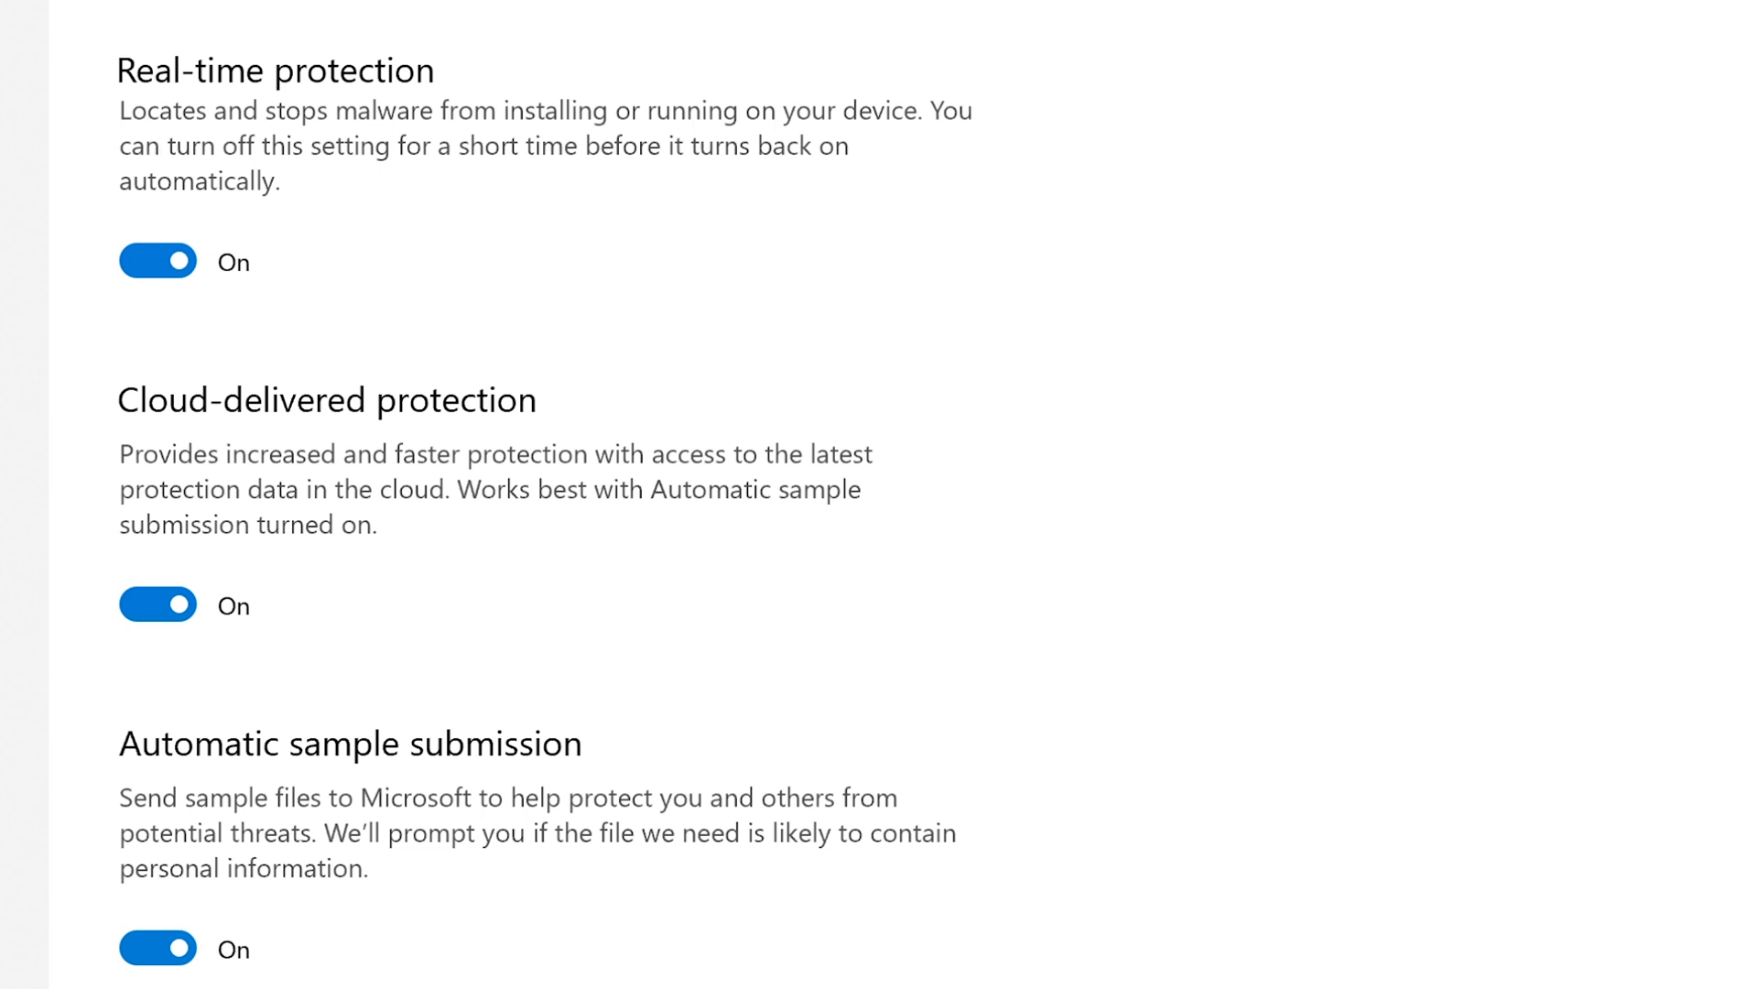
right_click(1025, 988)
click(1136, 987)
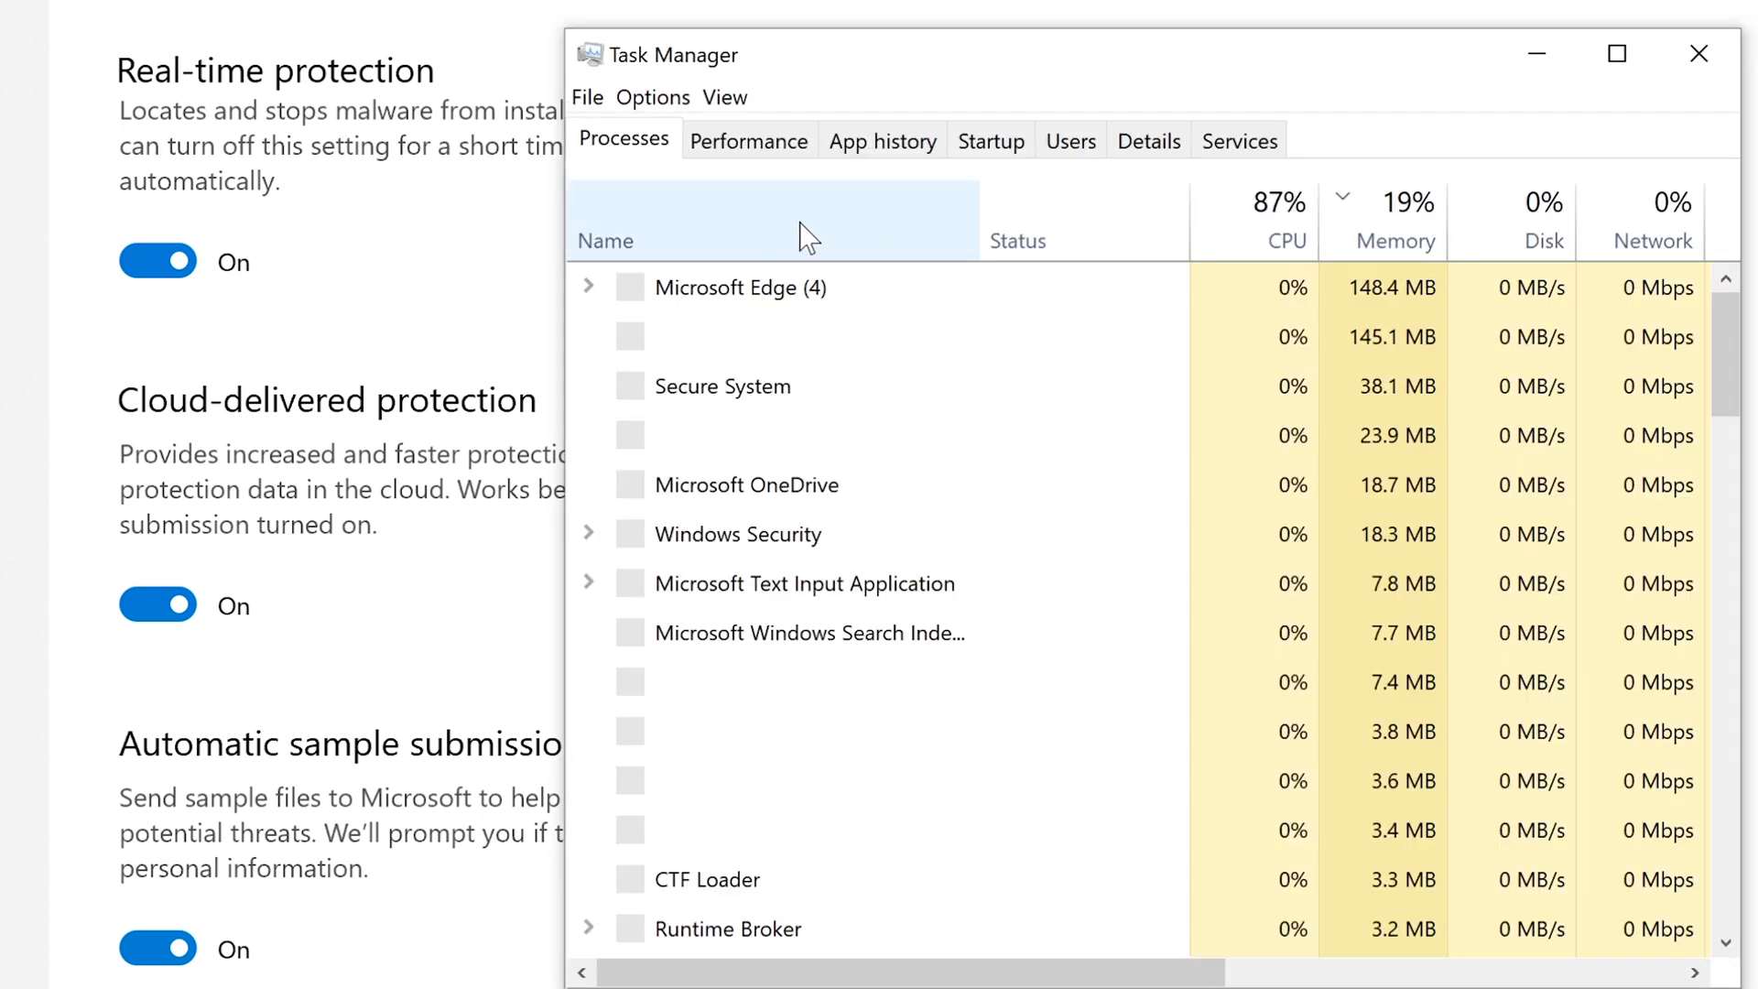
click(580, 389)
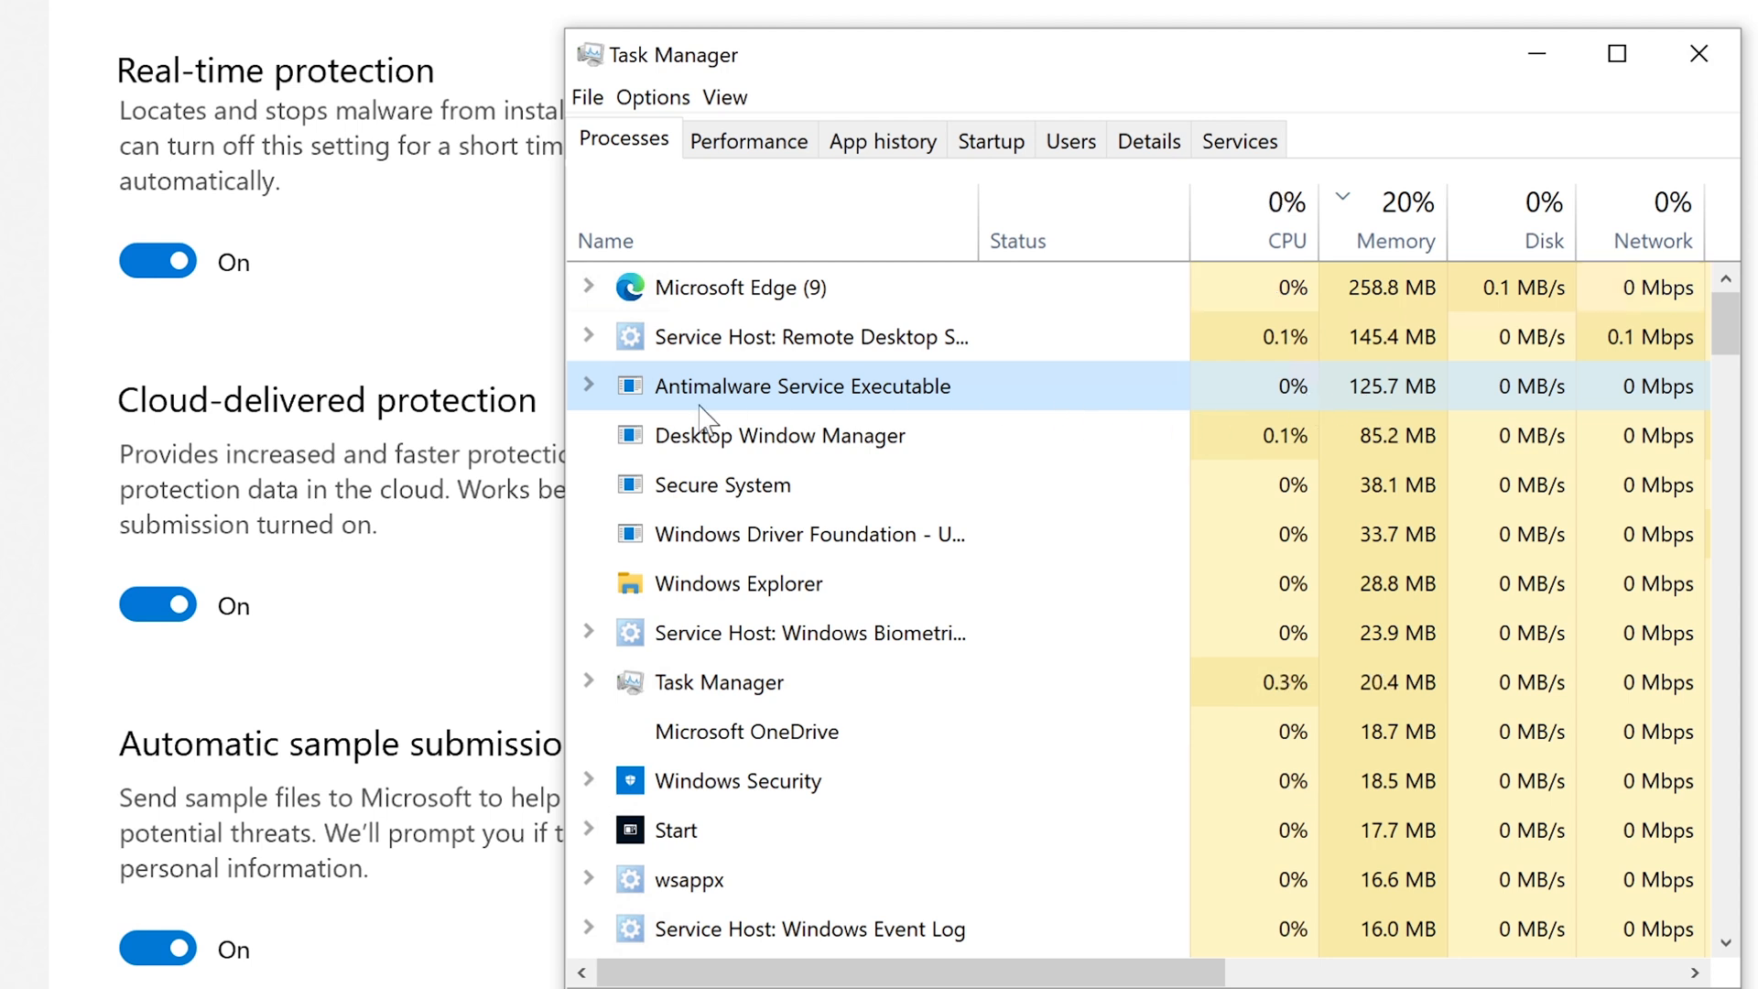
click(589, 385)
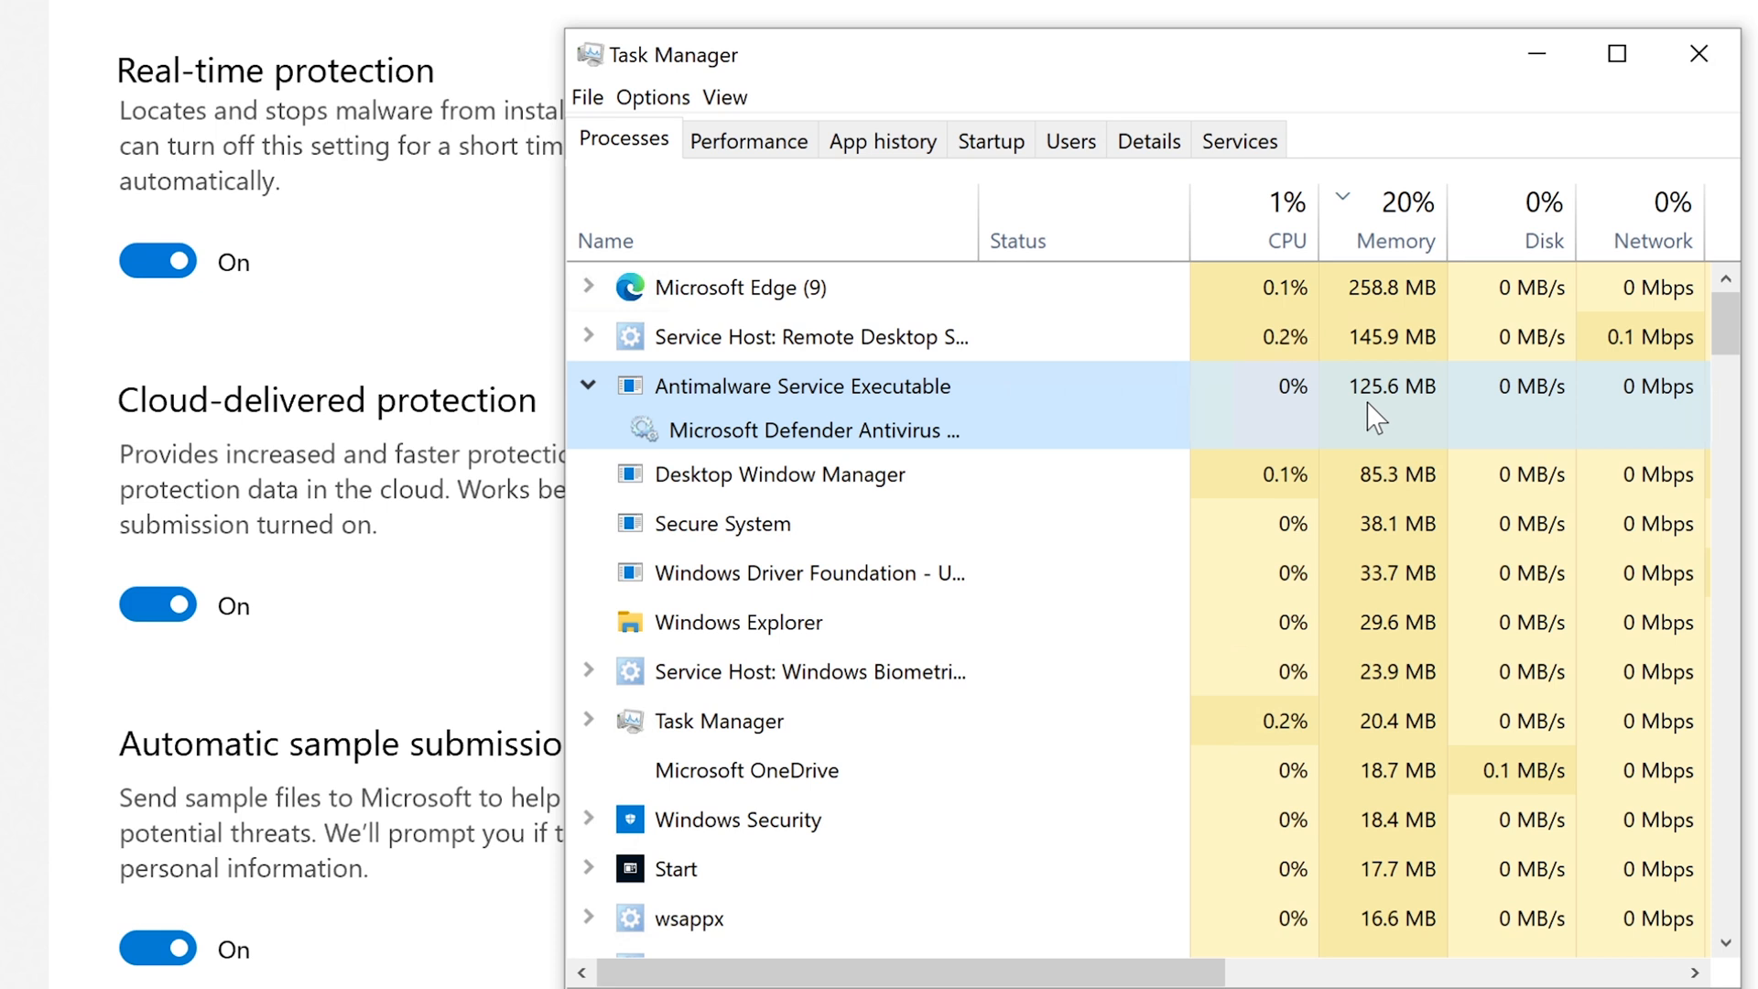
drag(1138, 68, 1163, 103)
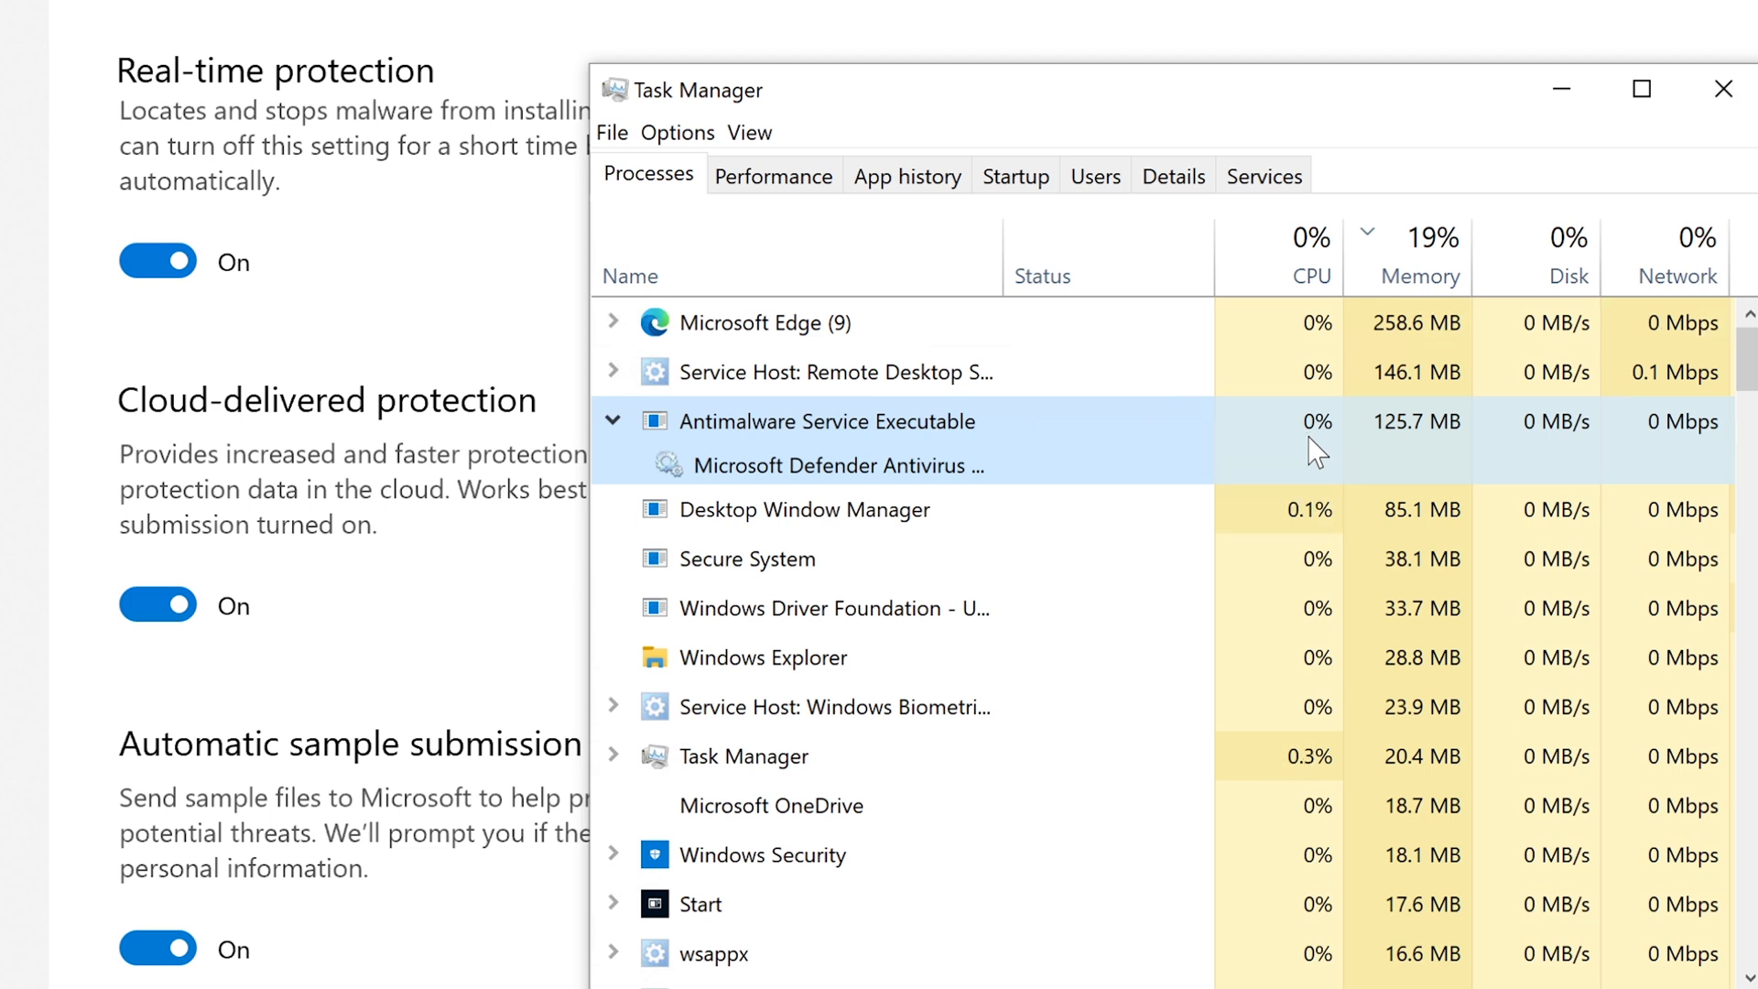
click(1565, 90)
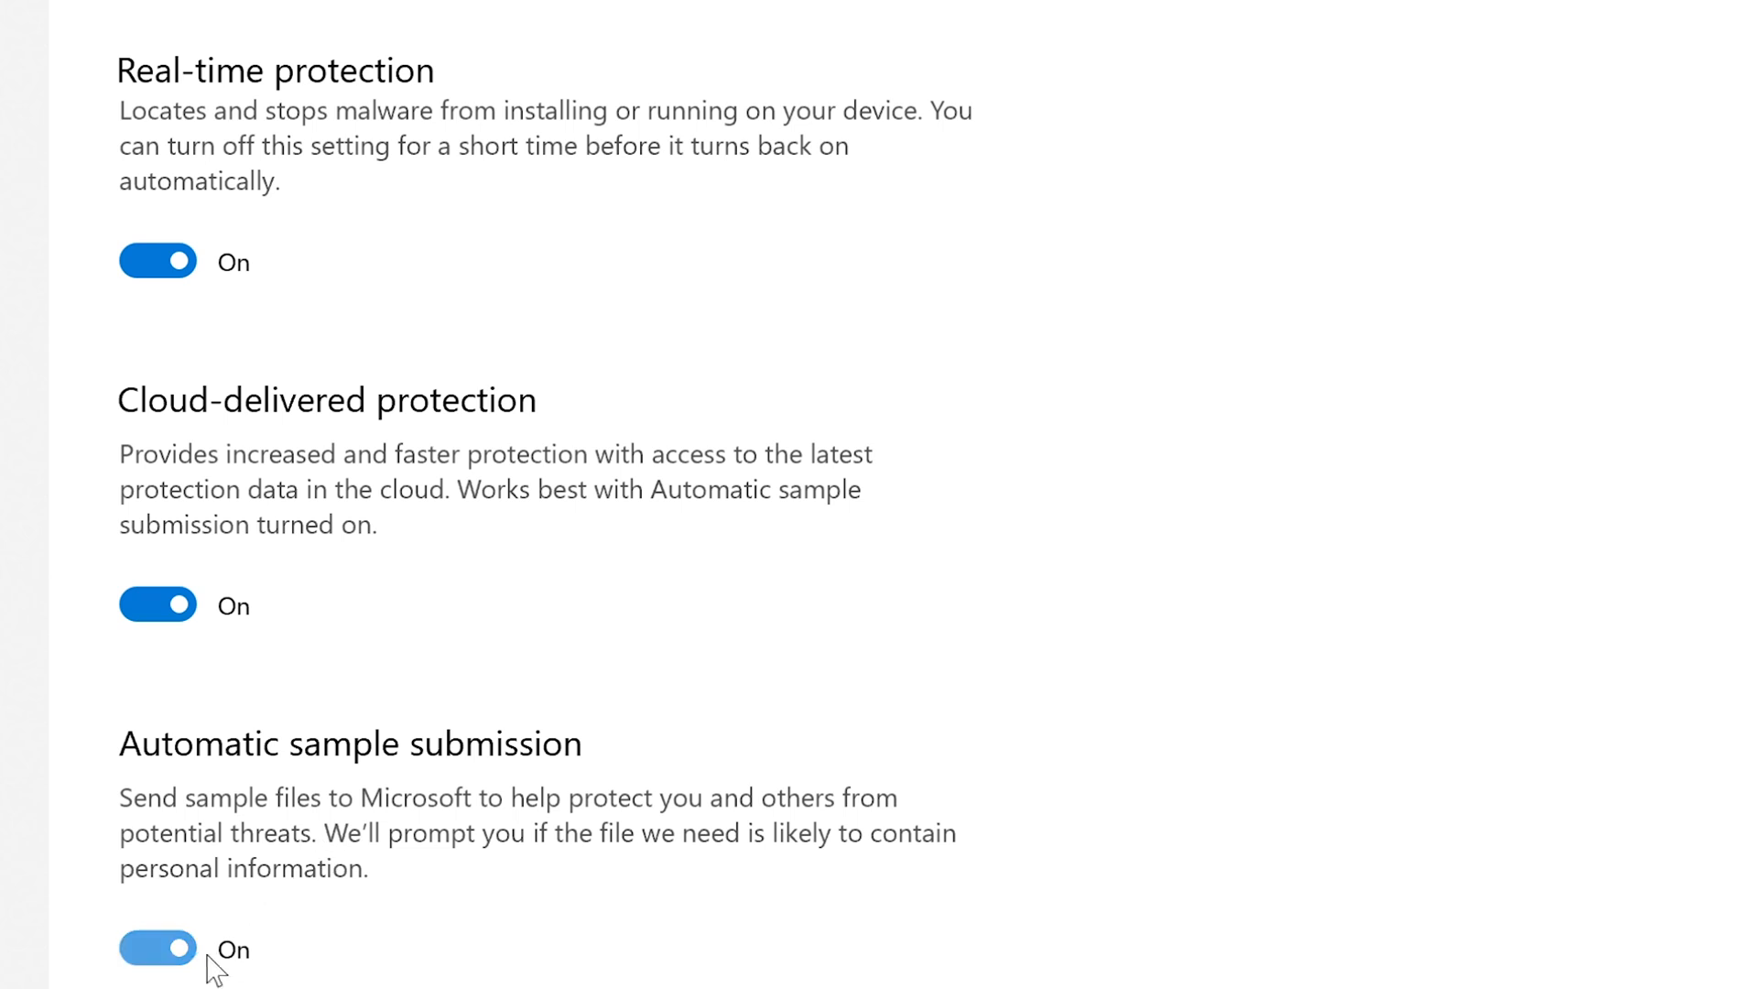
Turn Automatic sample submission off, approve the administrator prompt, and verify it reads Off.
click(158, 961)
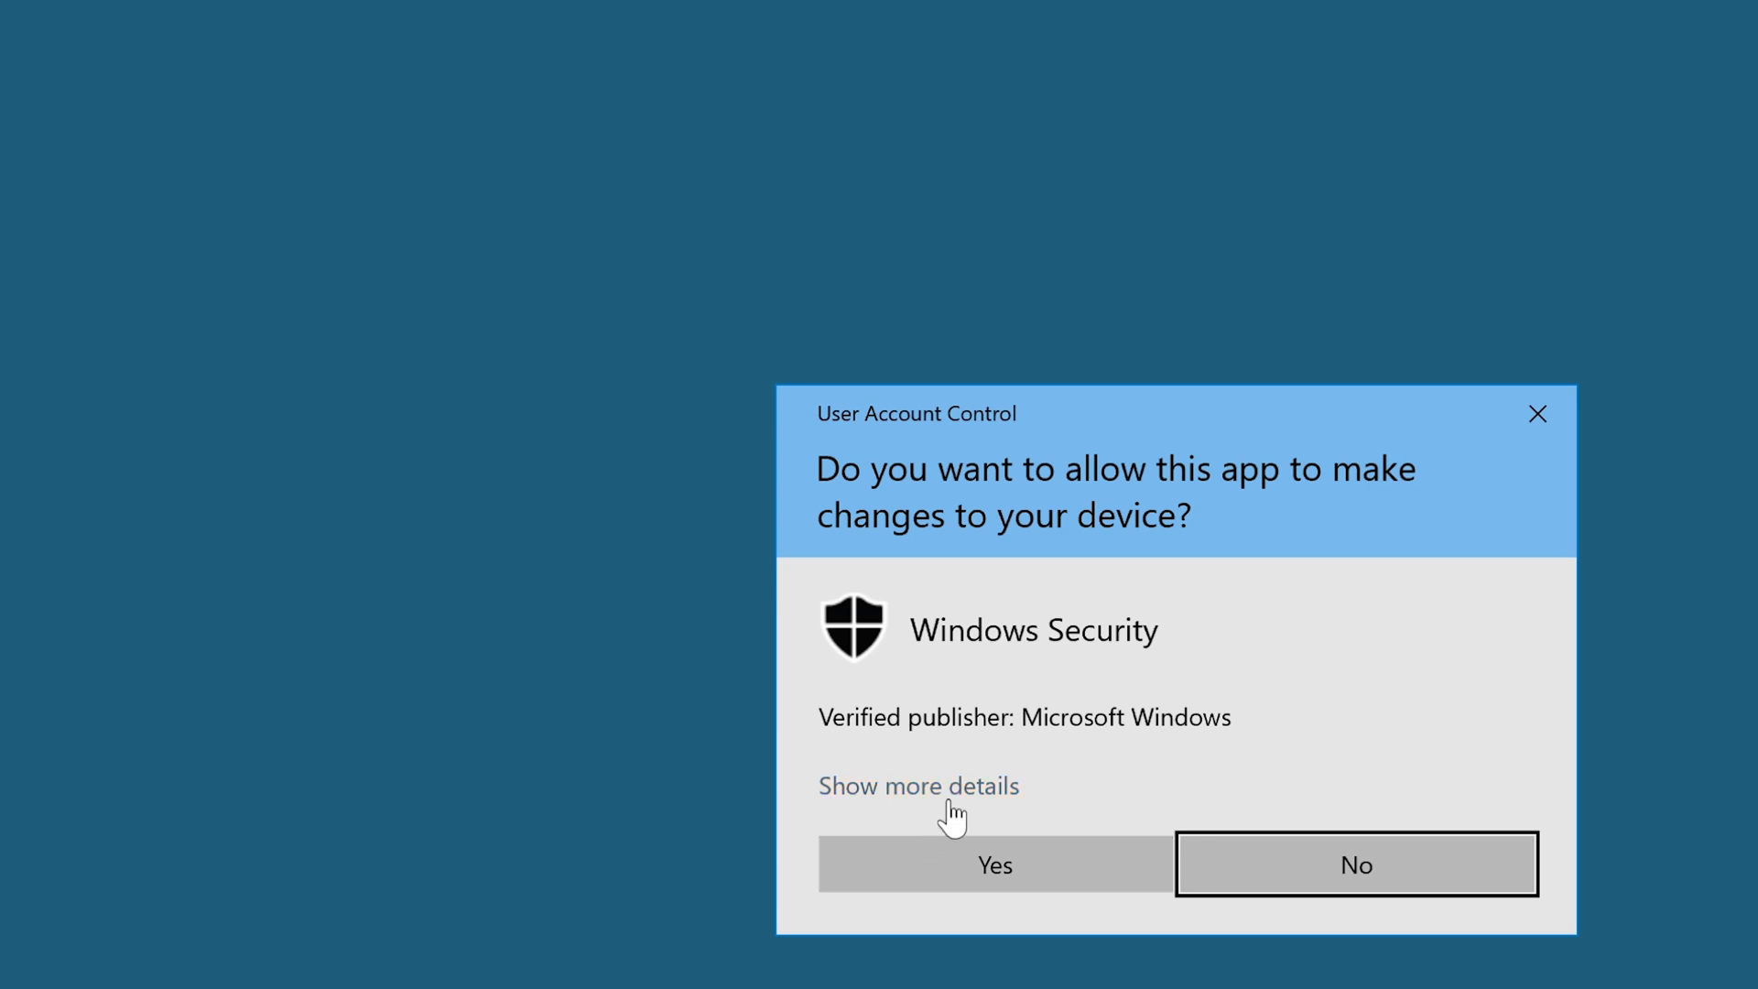
click(947, 877)
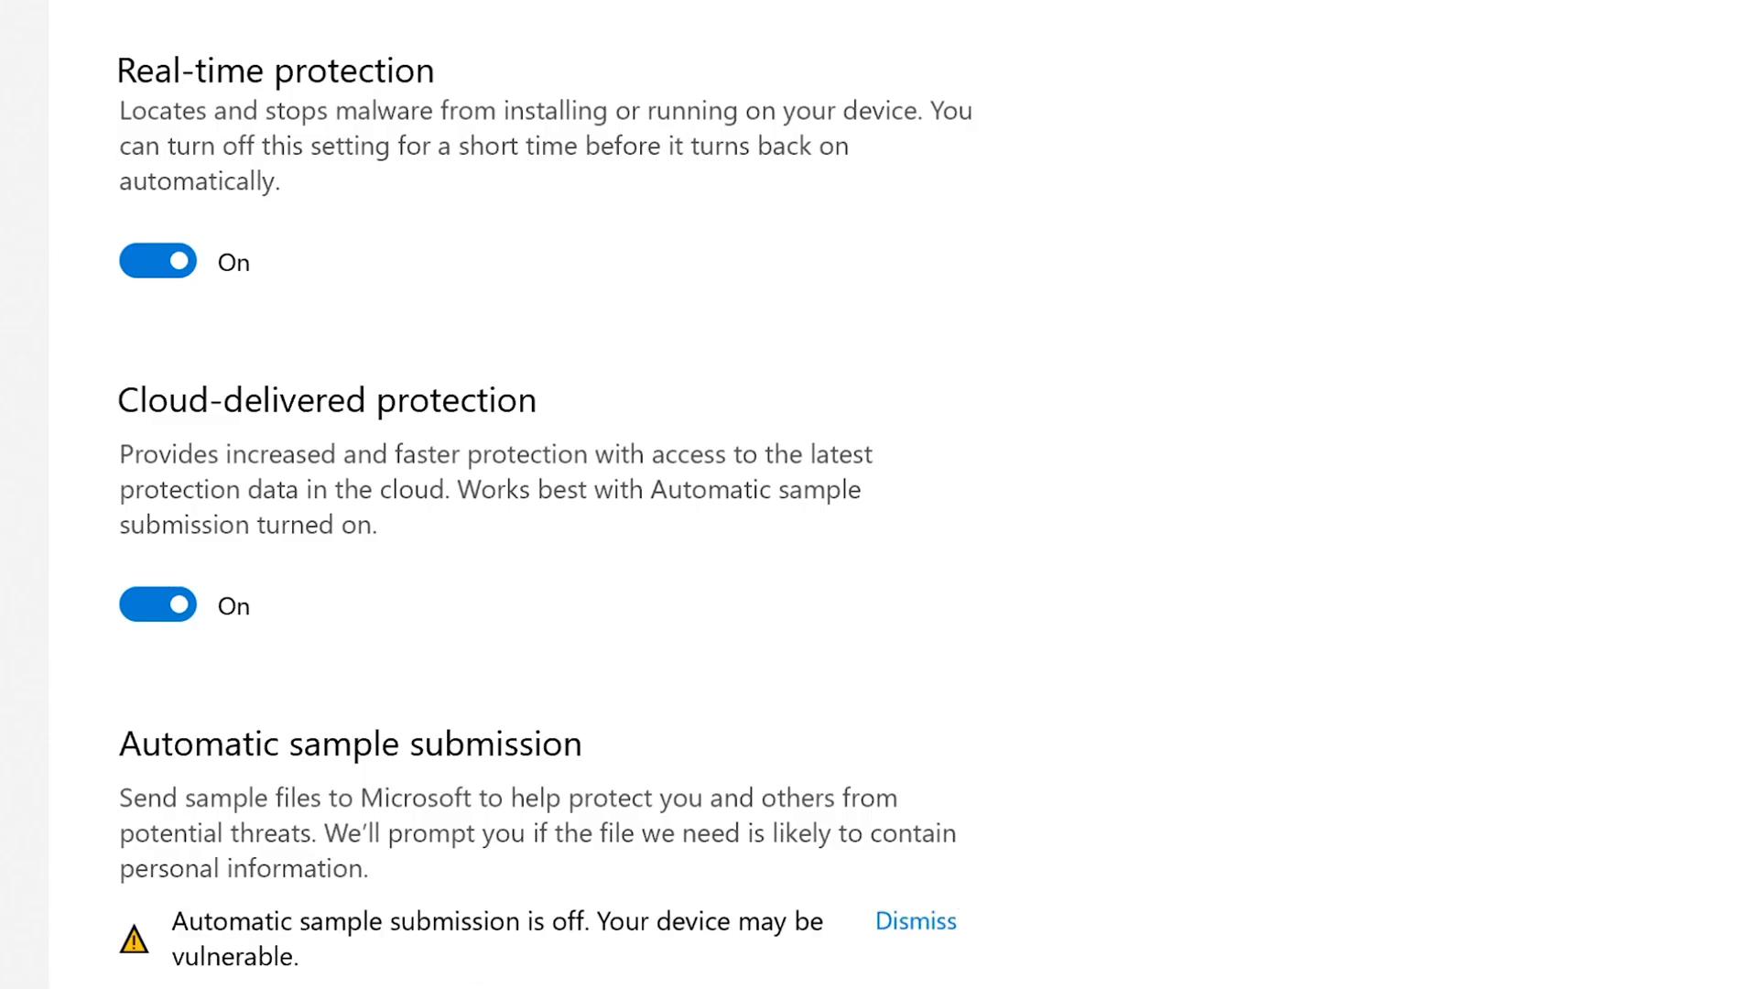
scroll(549, 495, down, 5)
scroll(550, 494, up, 3)
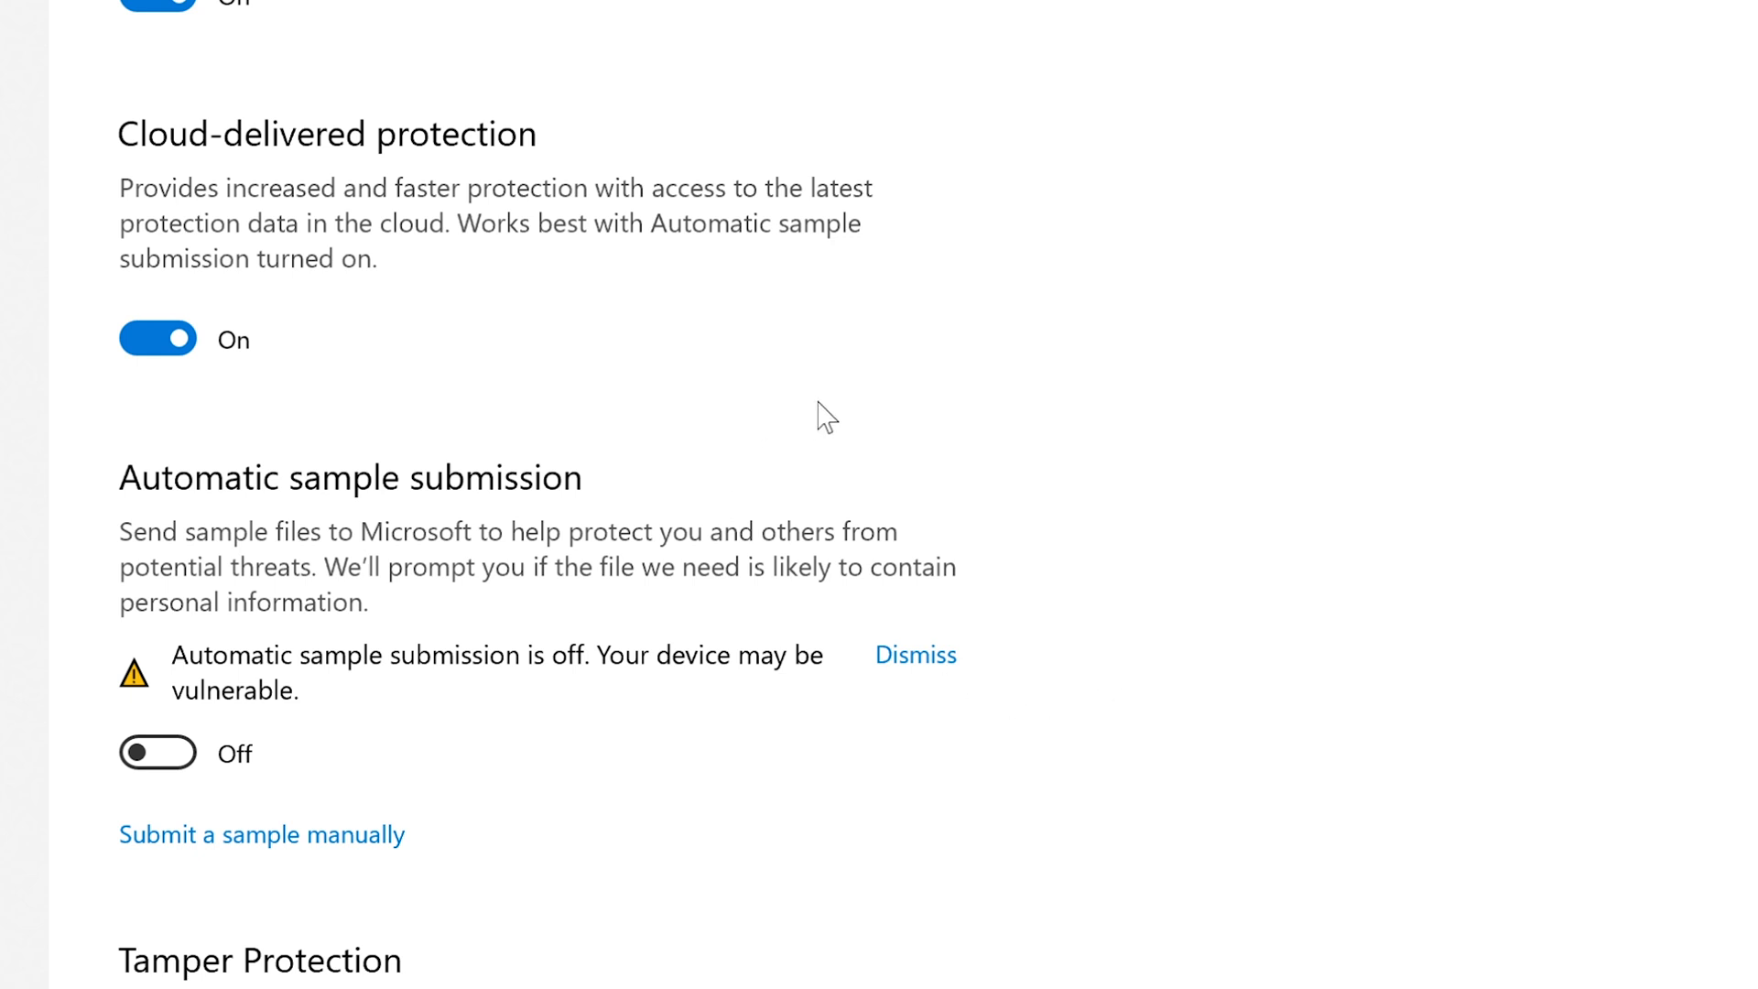
scroll(829, 417, up, 3)
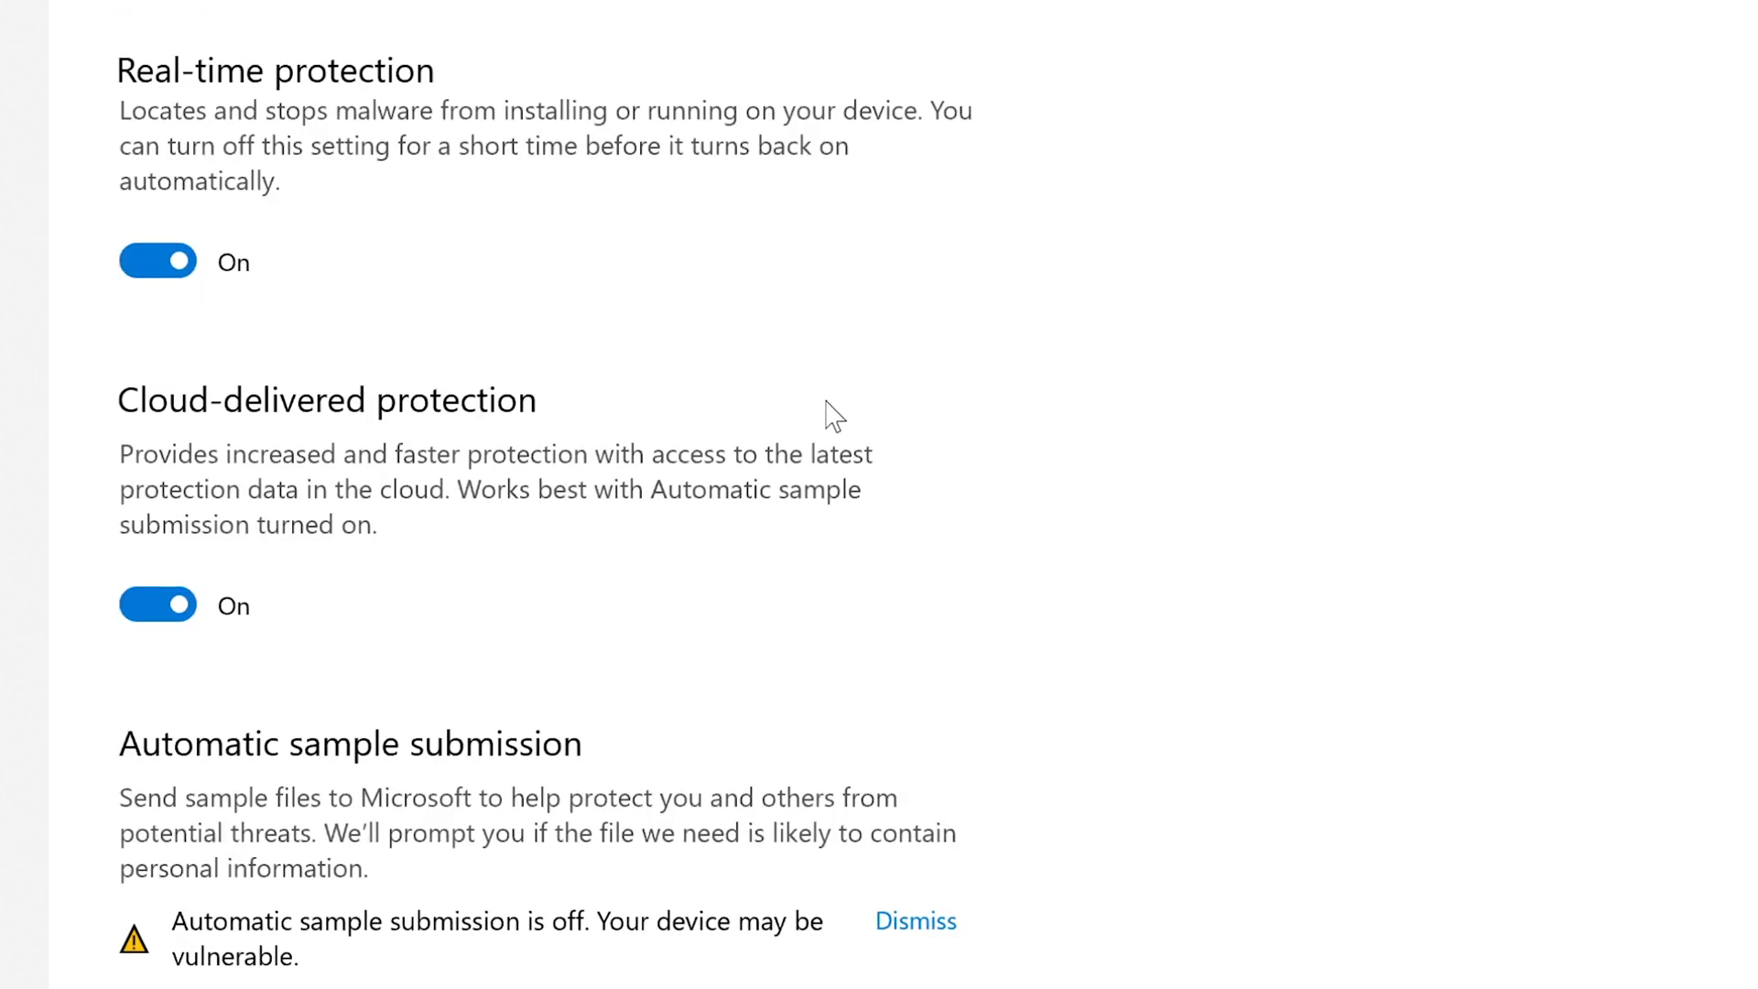
scroll(834, 416, down, 3)
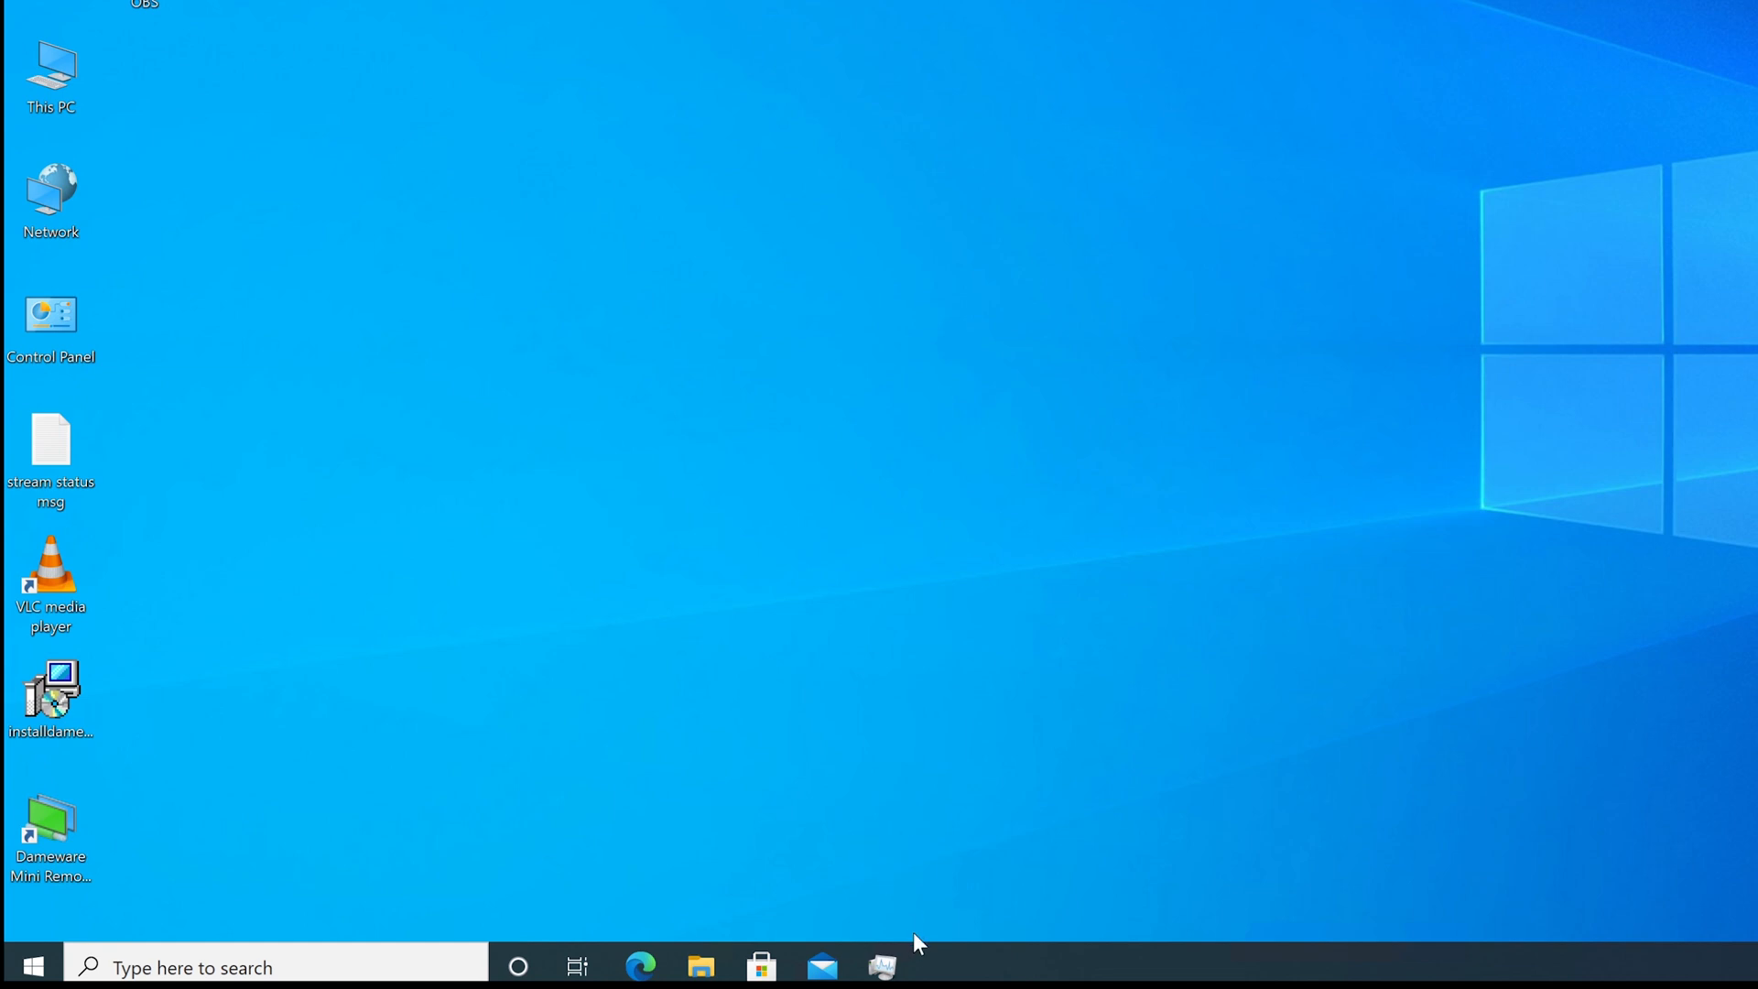
mouse_move(884, 963)
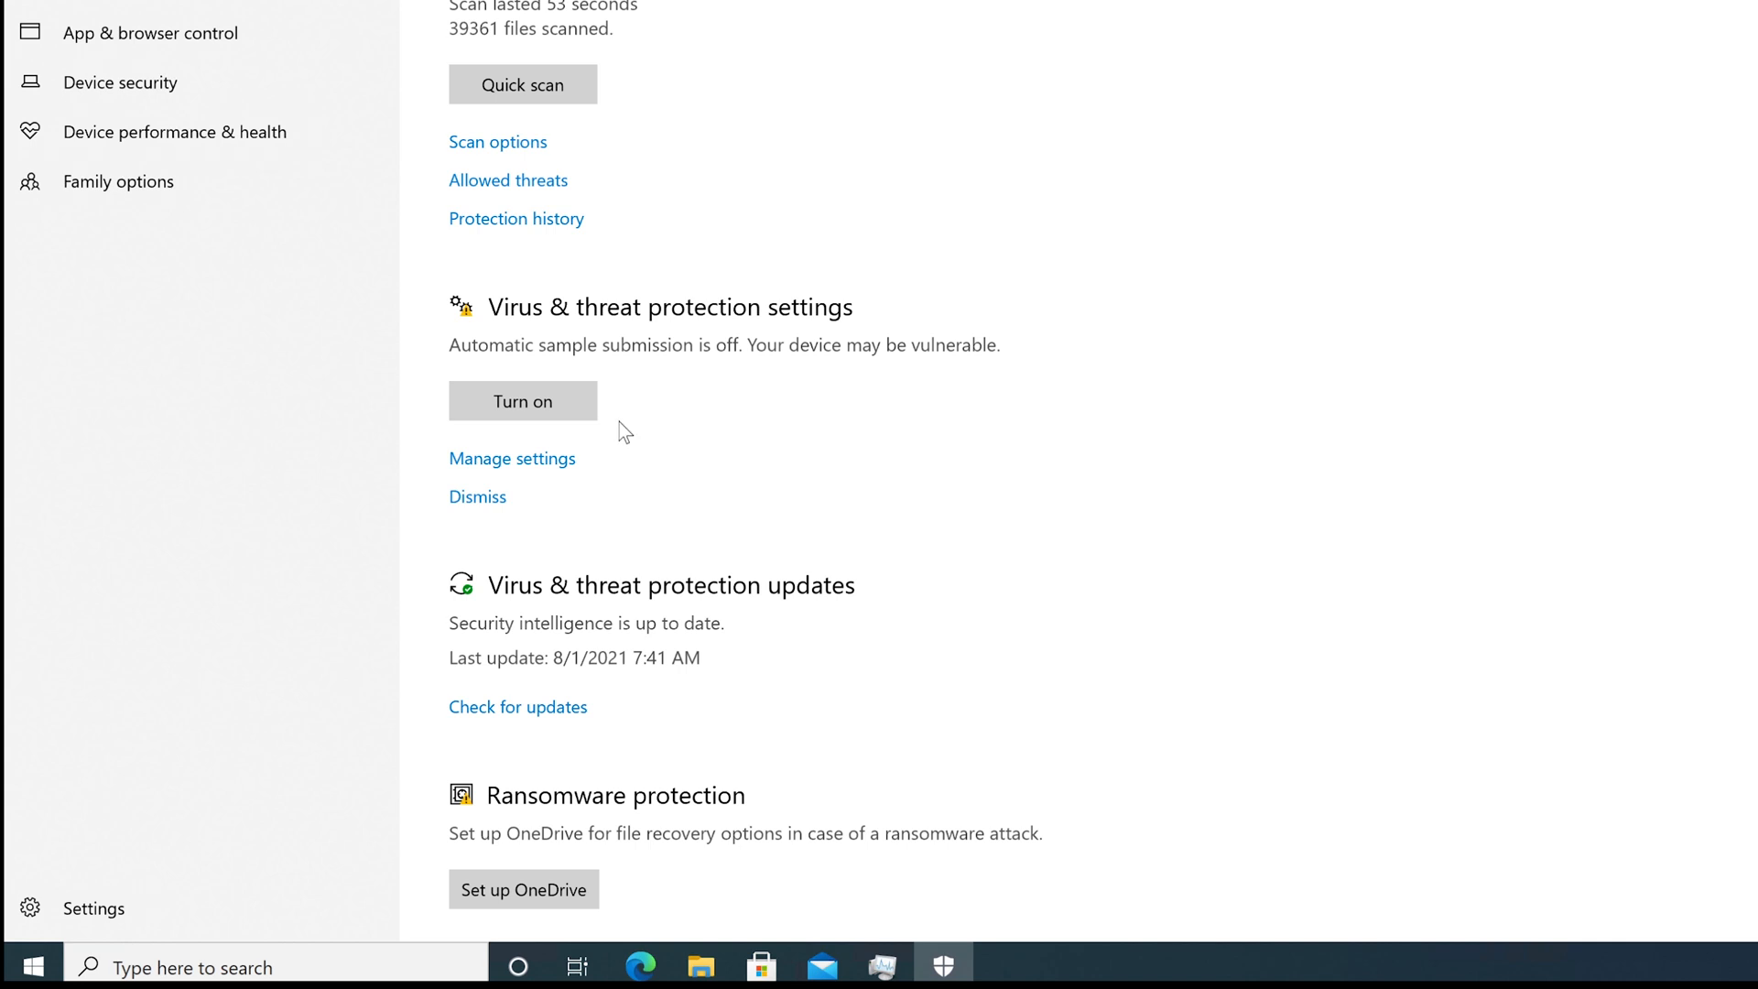
click(551, 460)
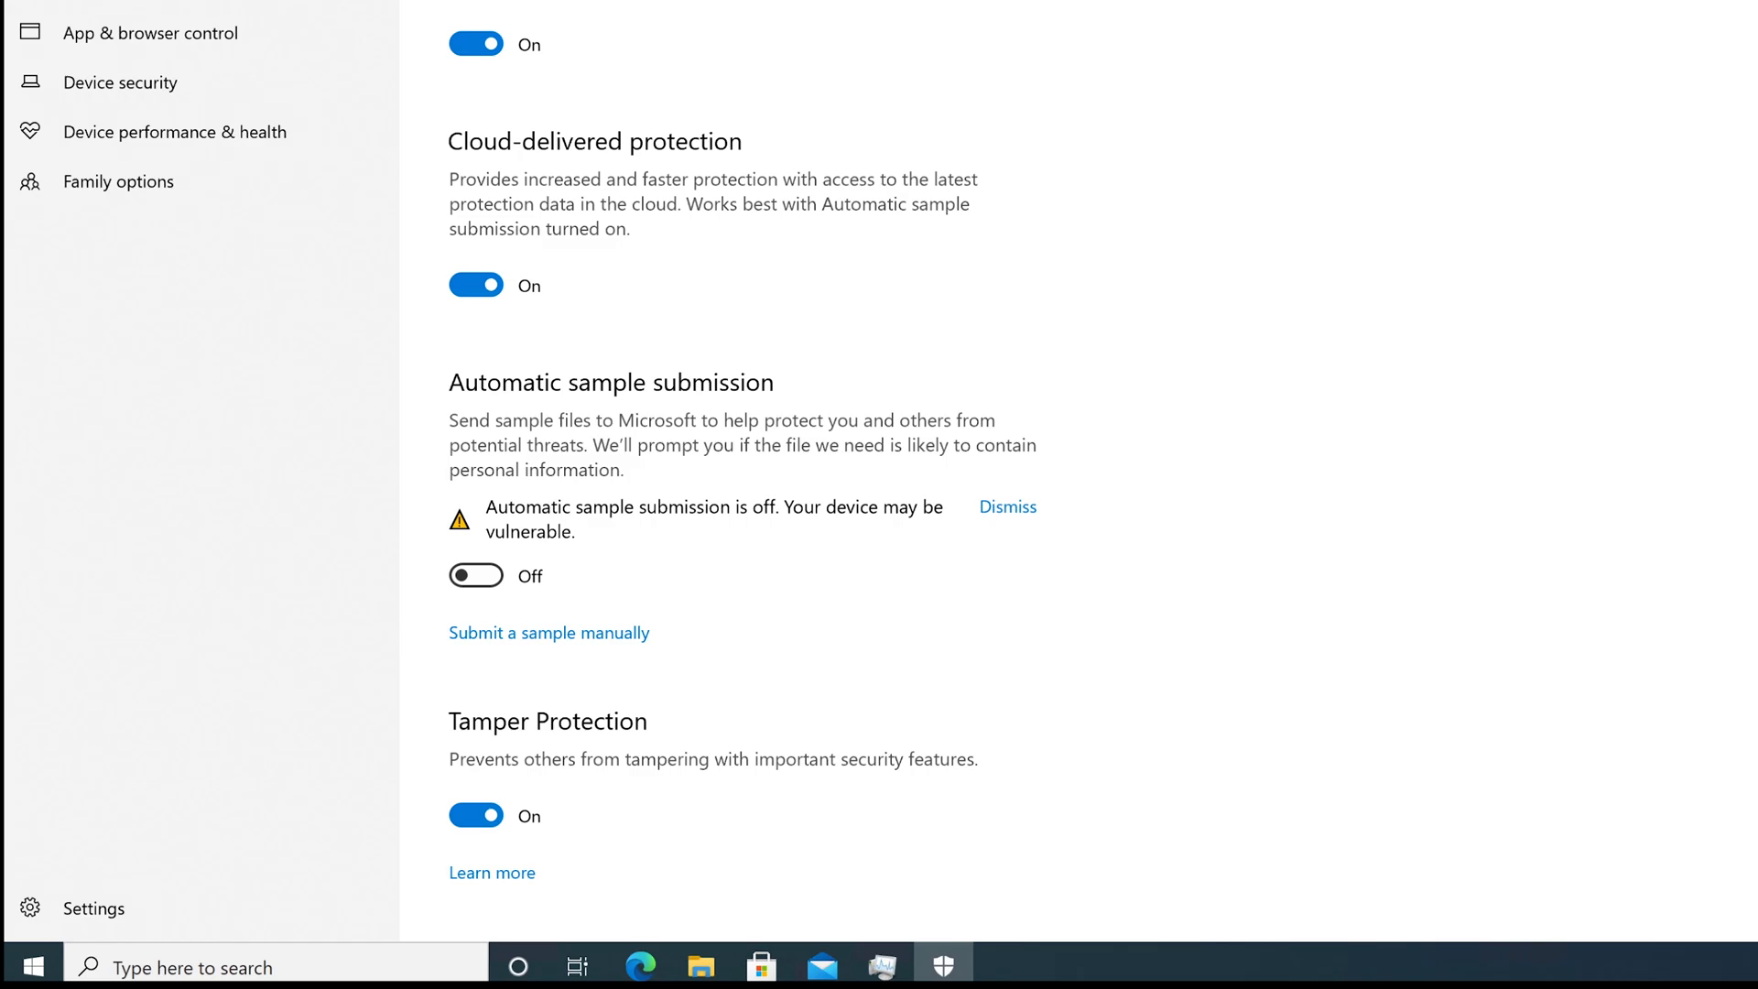
click(1756, 2)
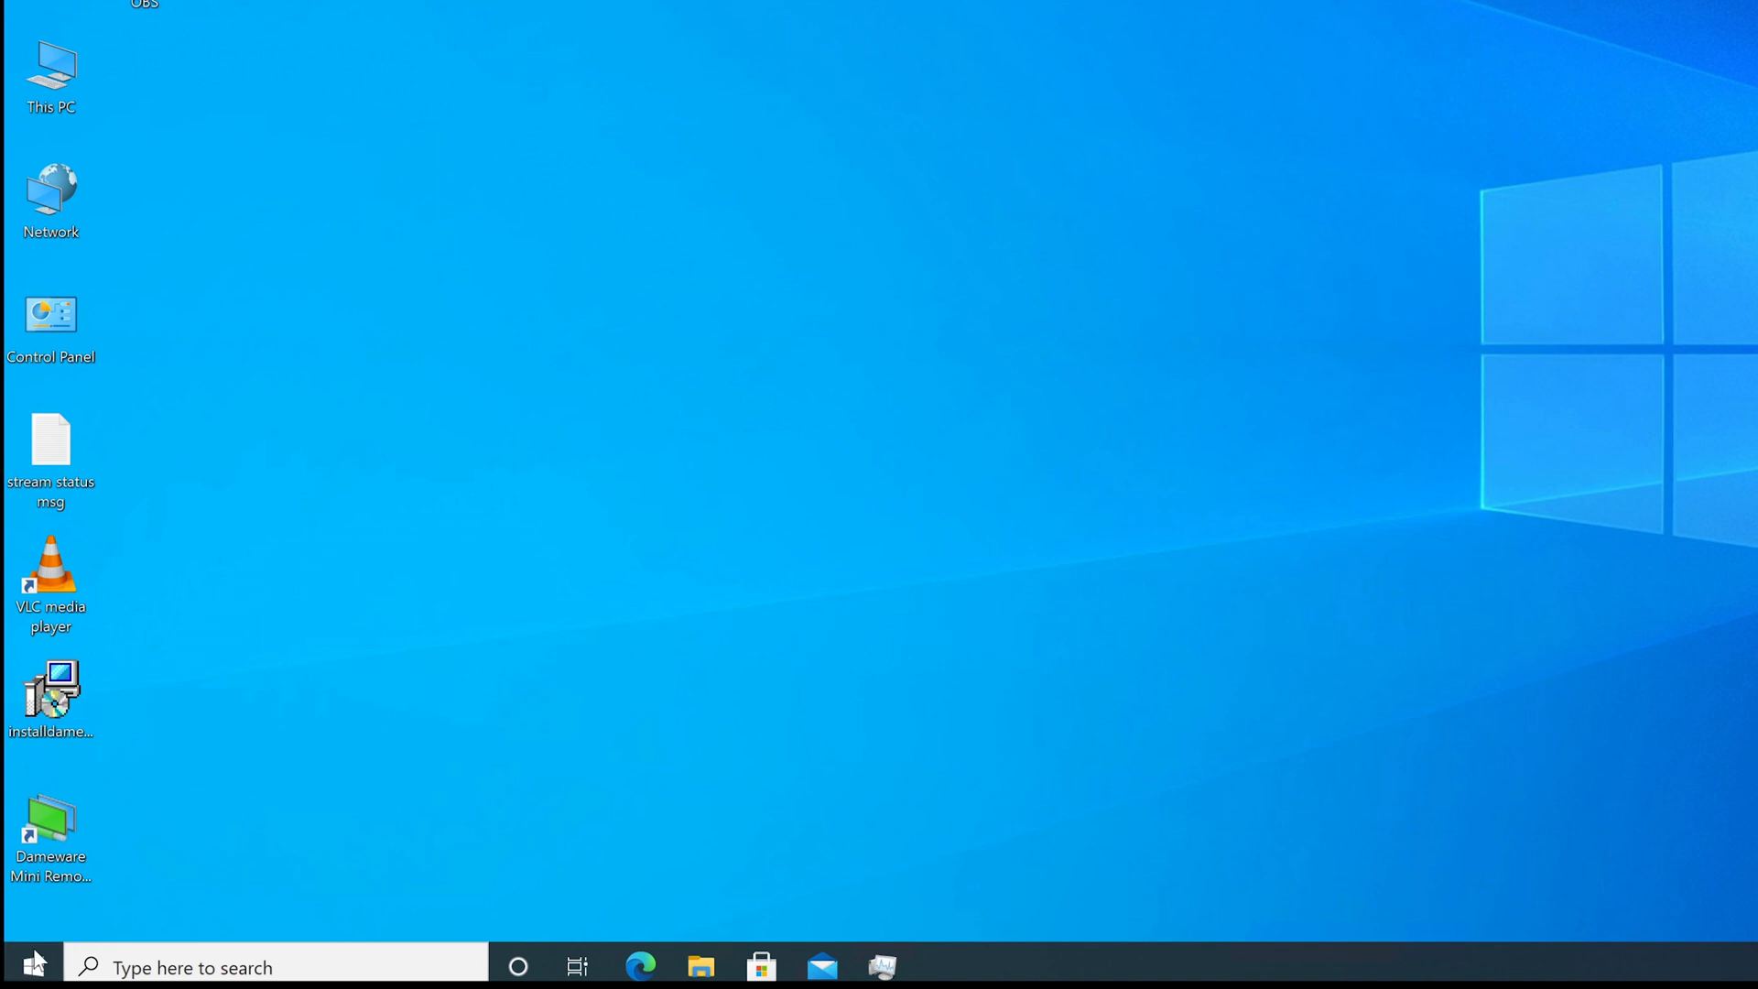
Search 'account' and open Manage your account to view the Local Account Administrator info.
click(126, 969)
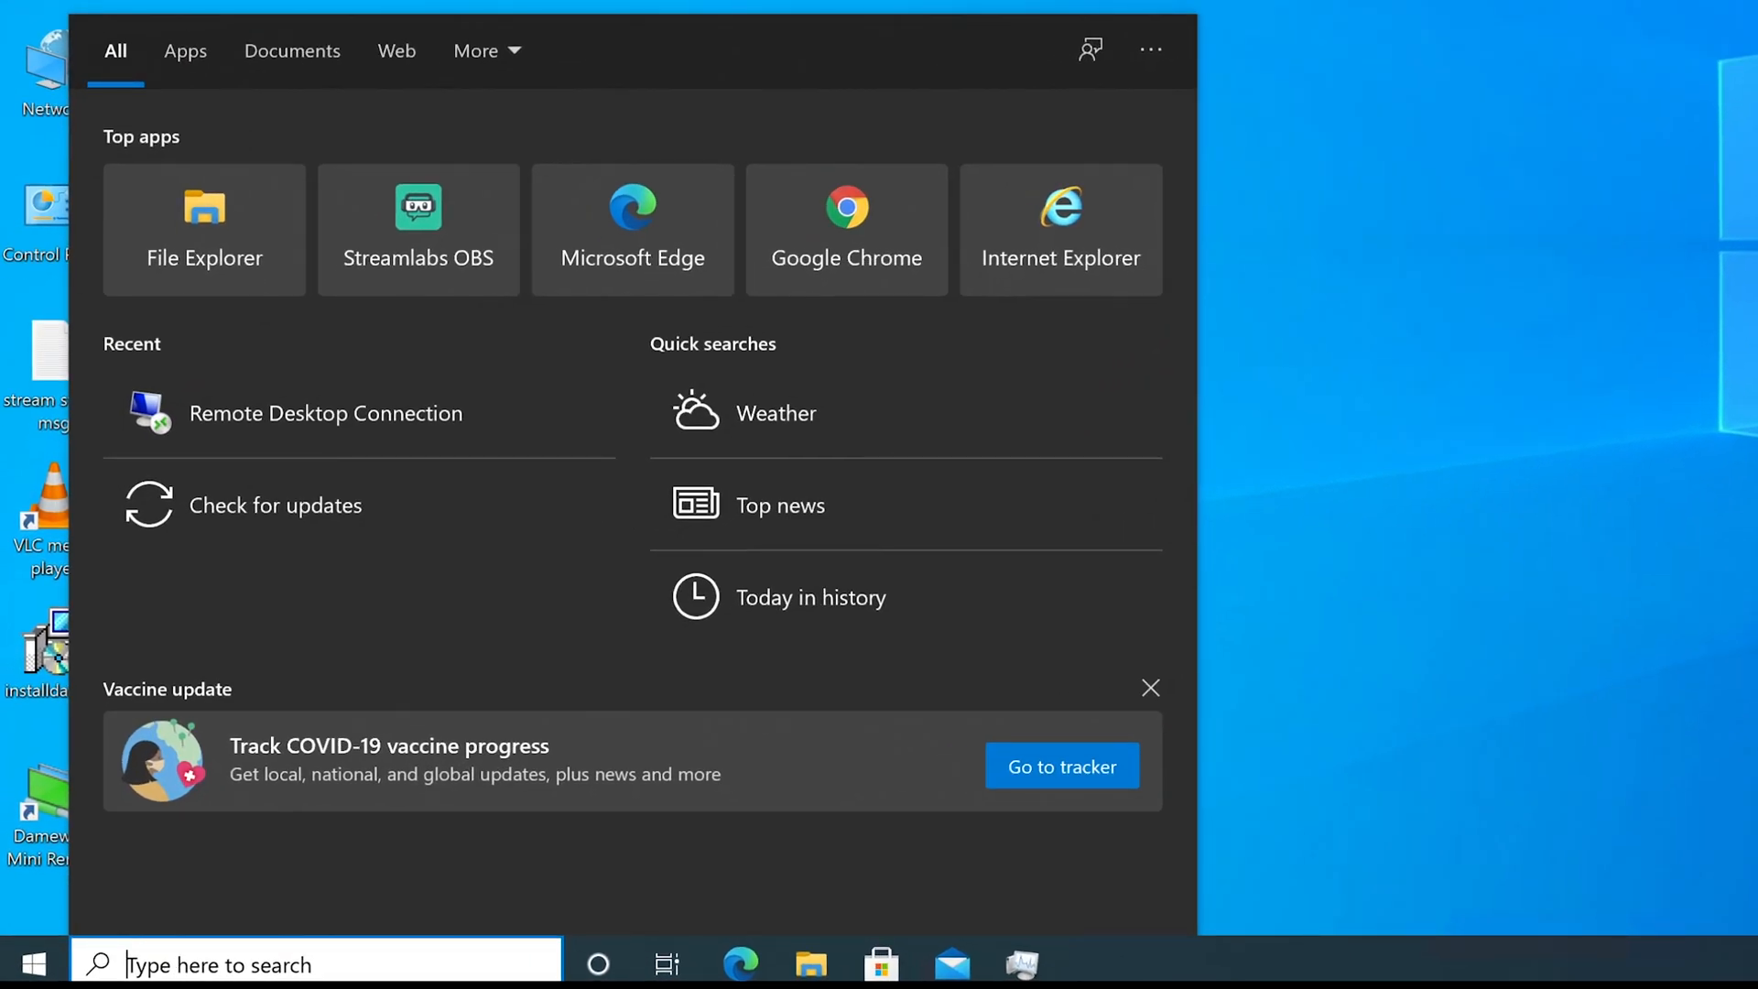
text(account)
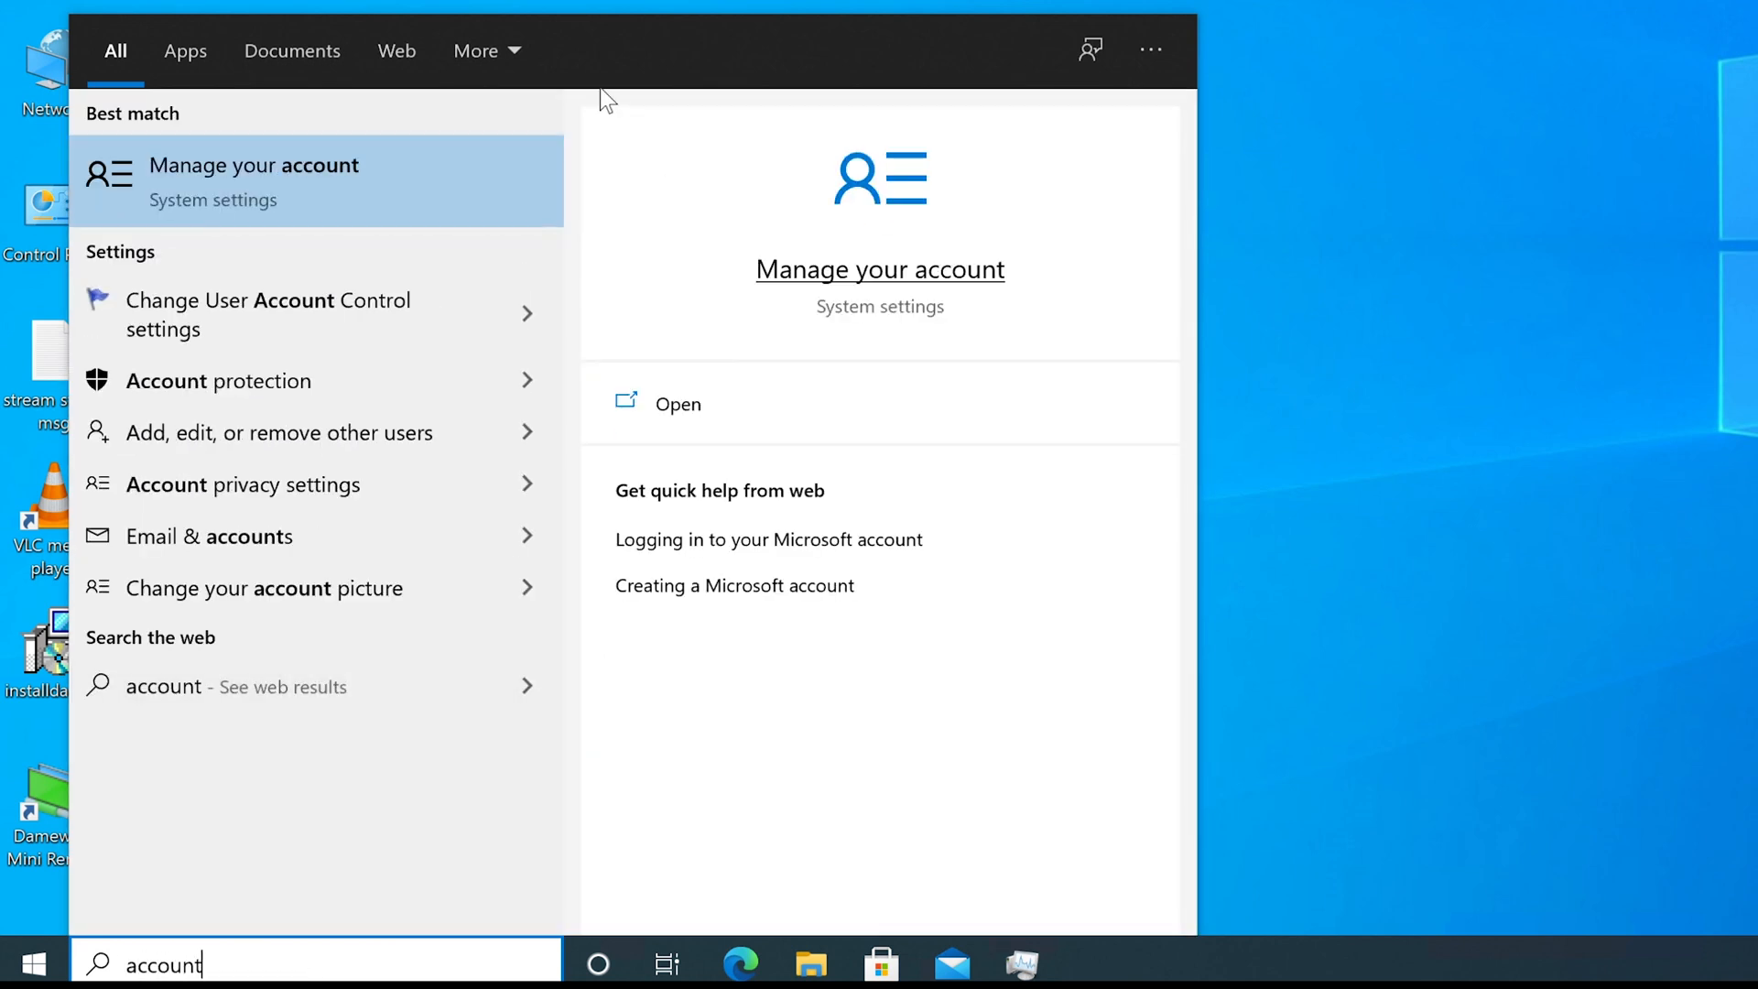
click(294, 172)
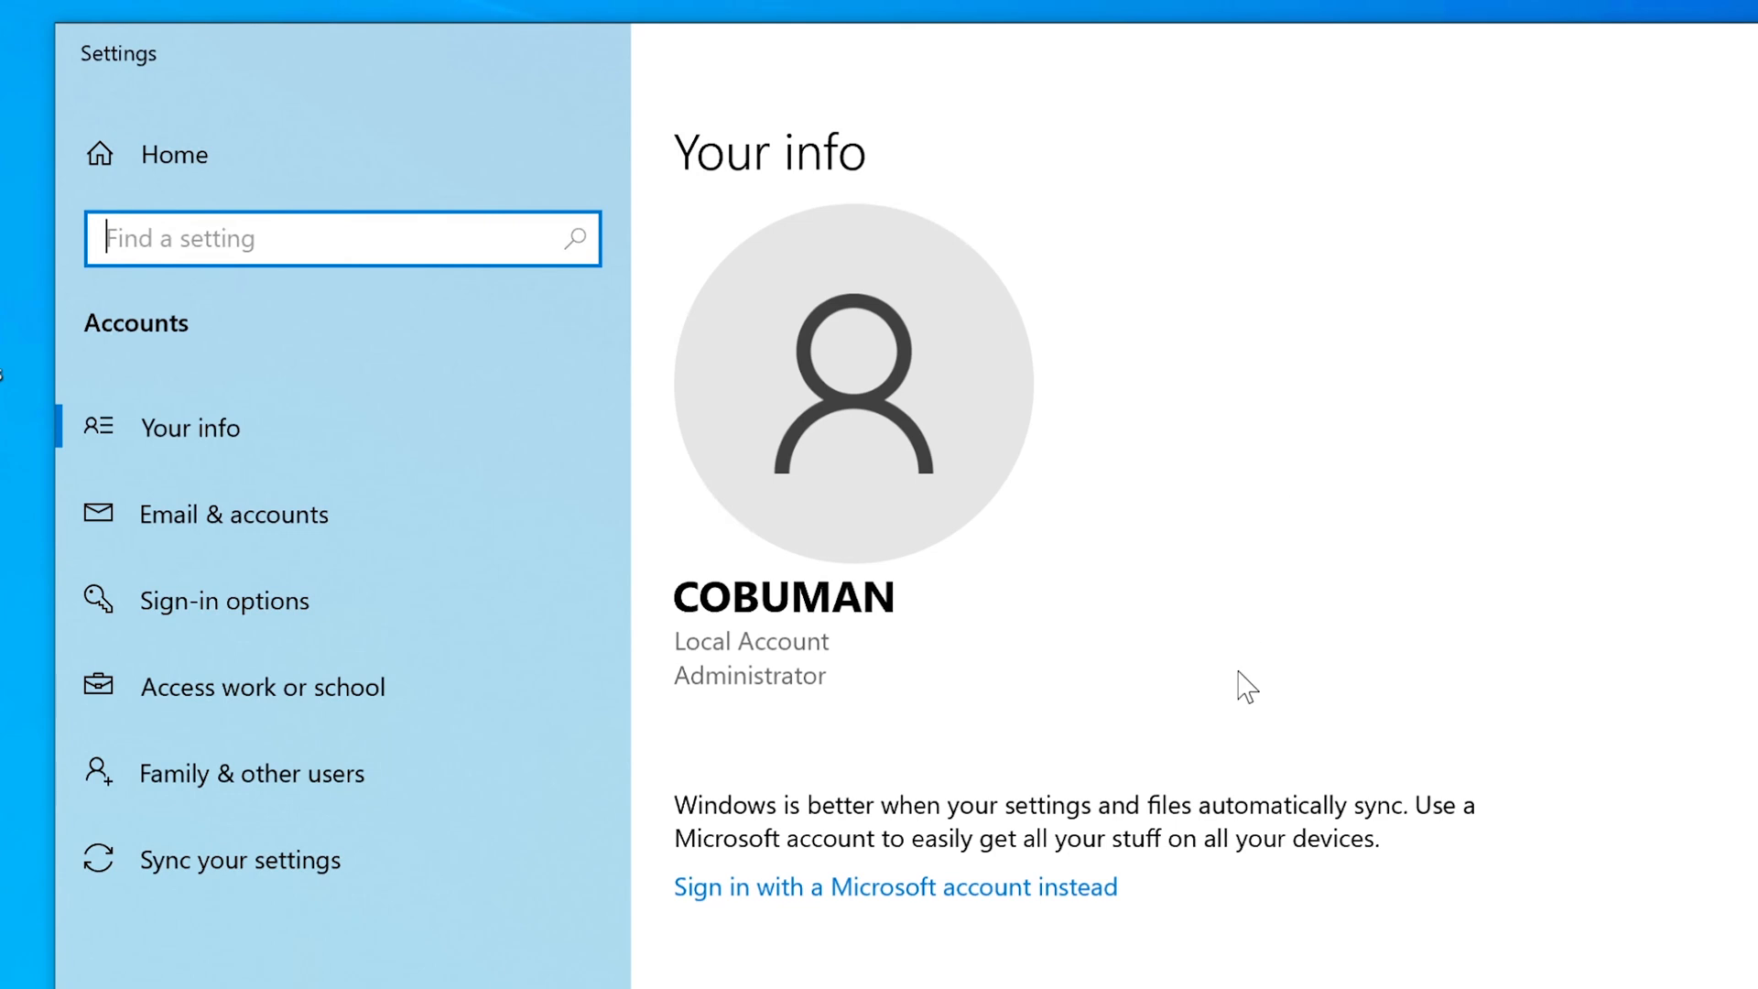
click(688, 608)
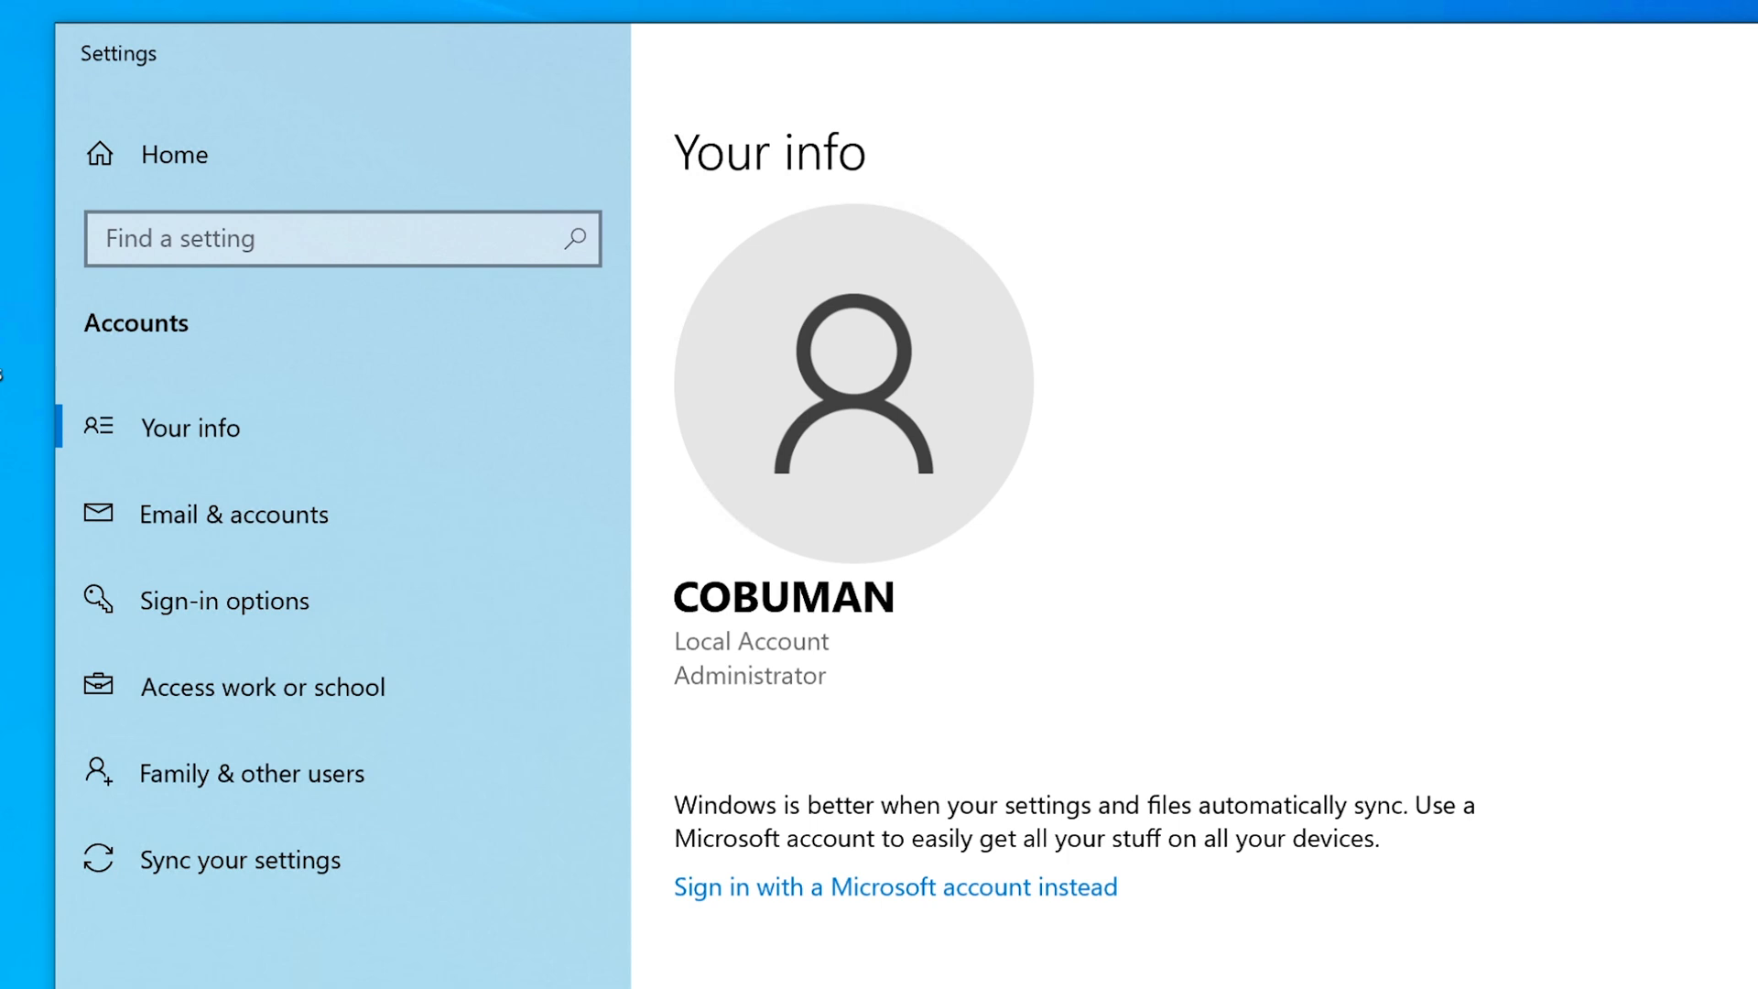
scroll(1190, 586, down, 2)
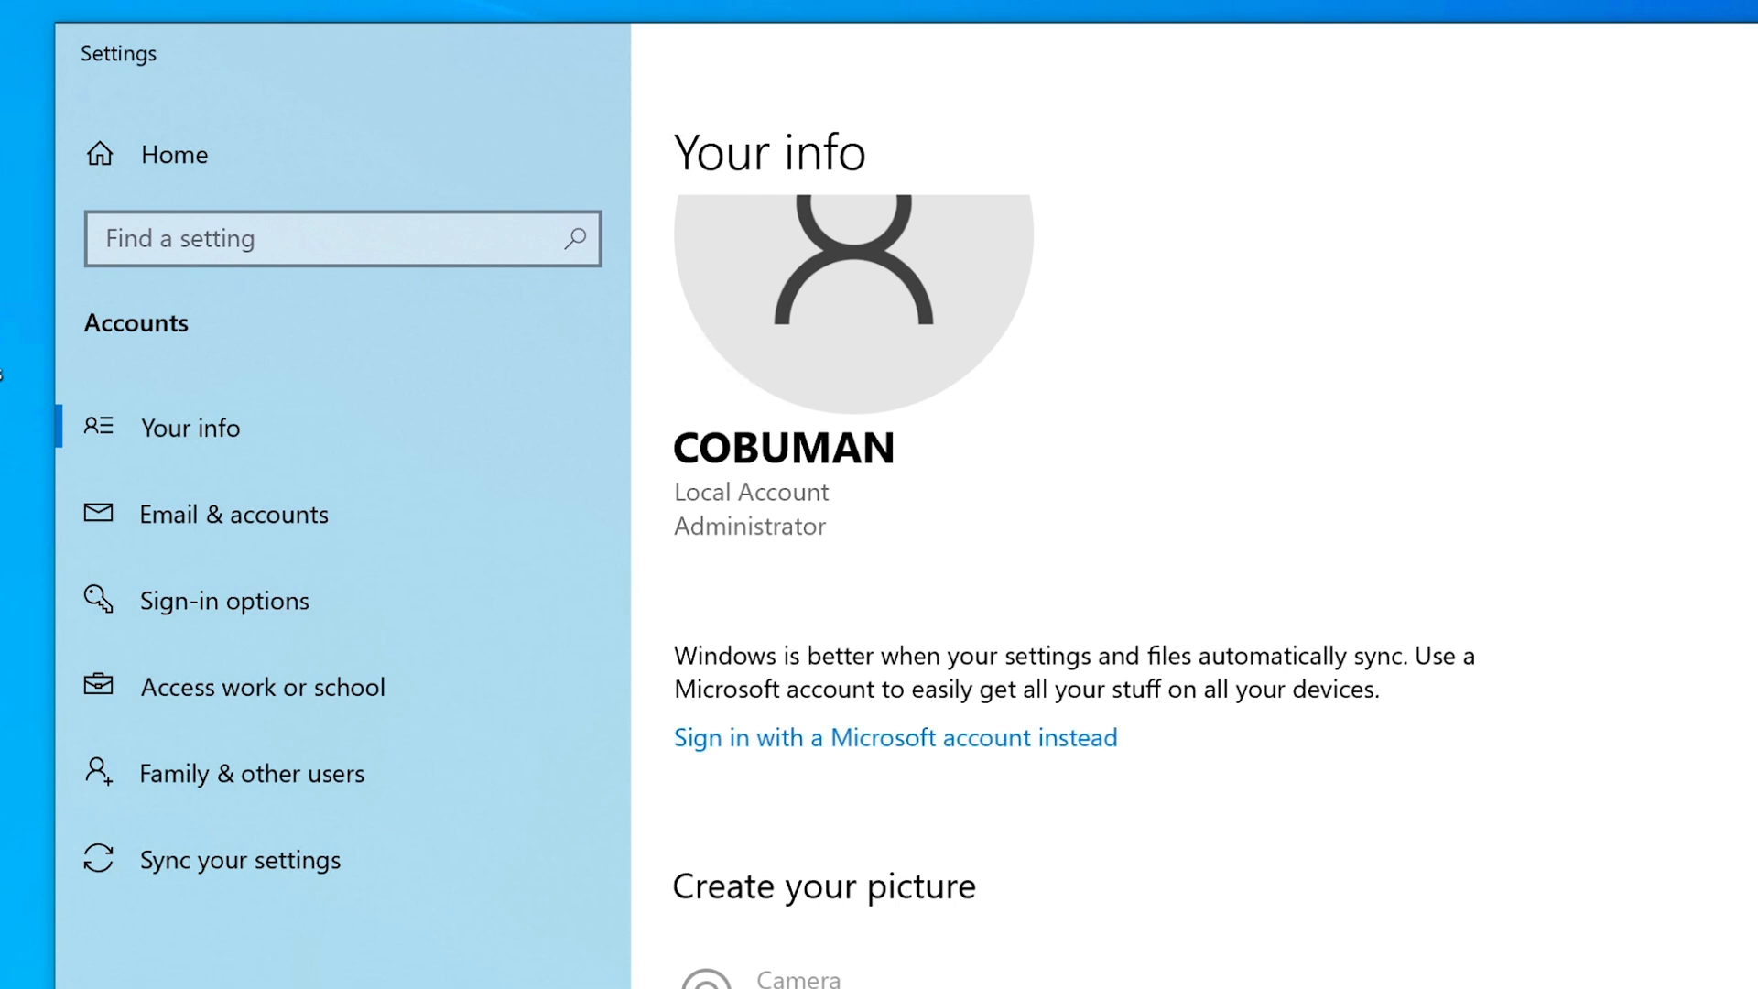
scroll(1073, 591, up, 2)
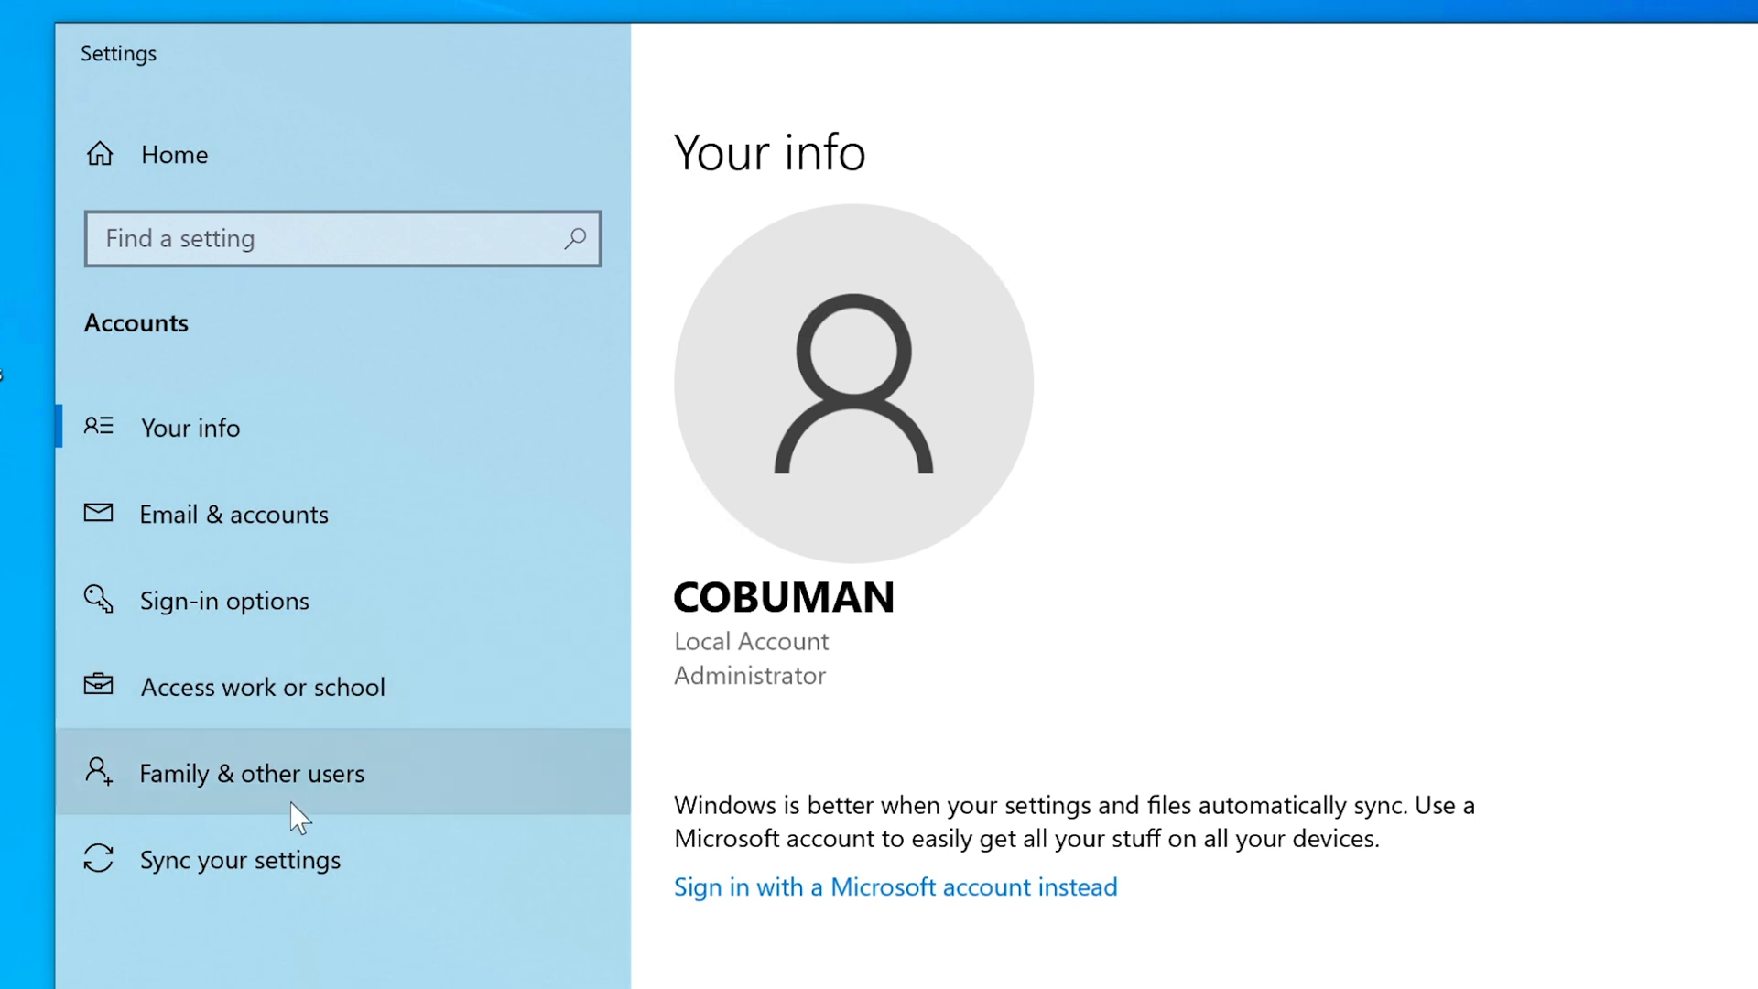
From the Family & other users page, begin adding someone else to this PC.
click(308, 774)
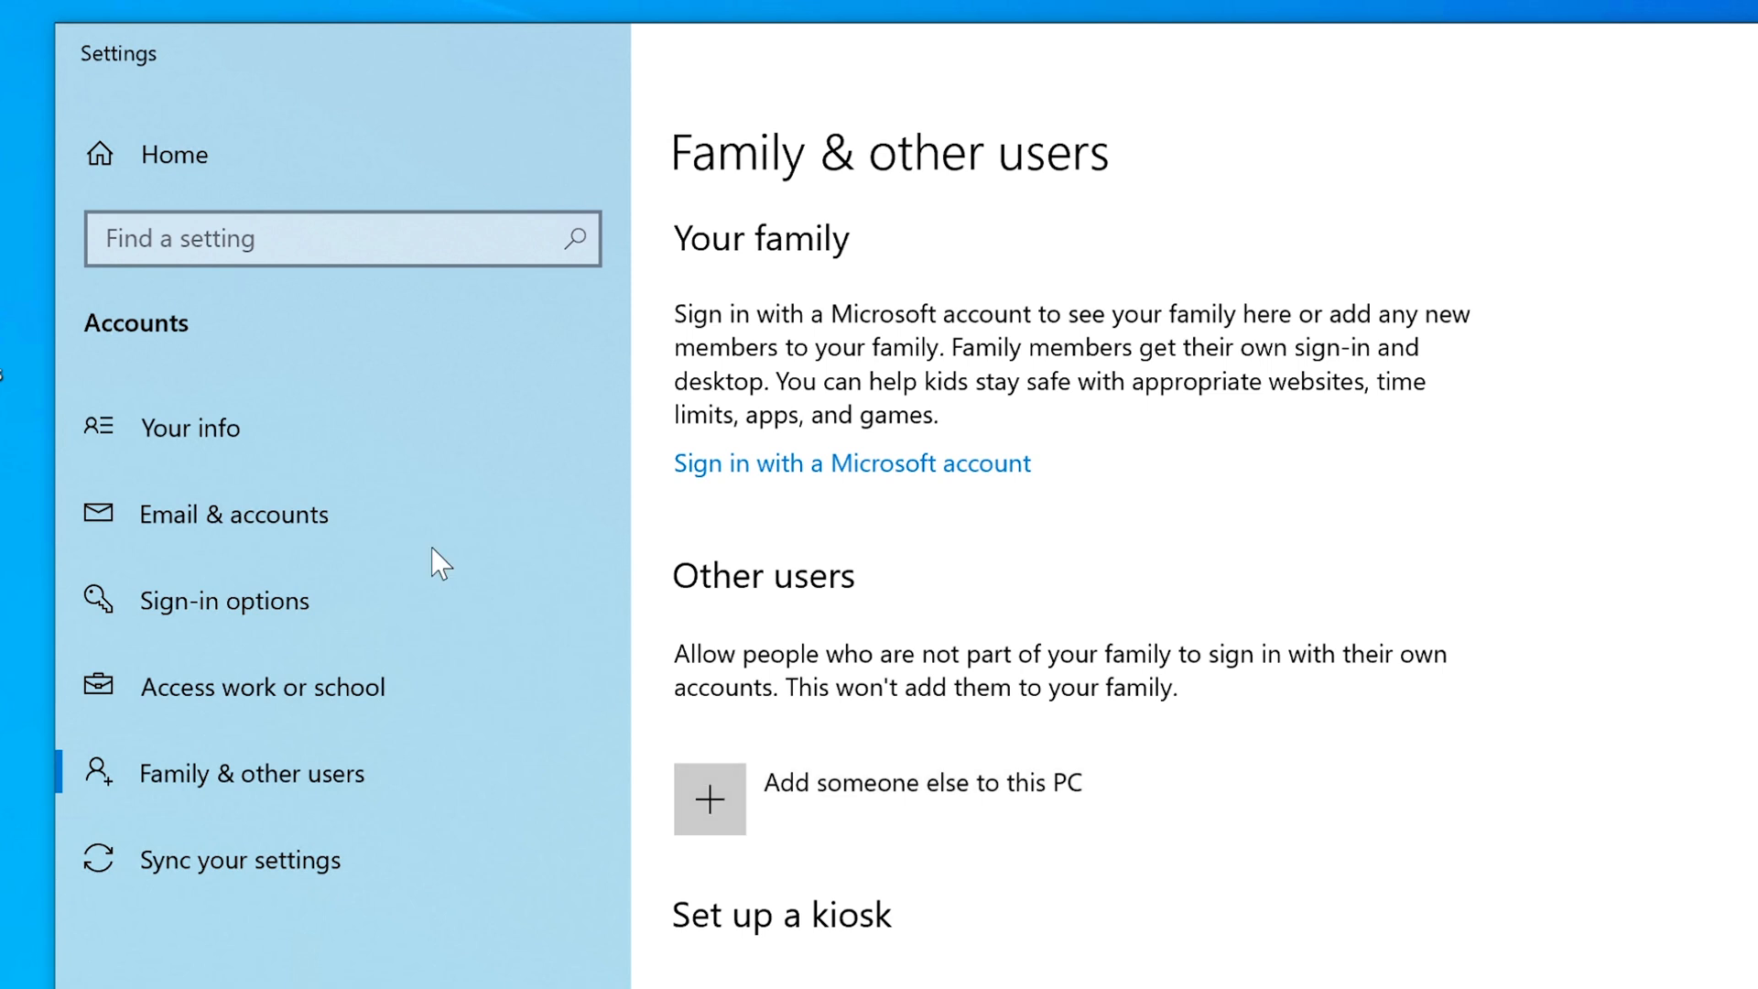
click(297, 426)
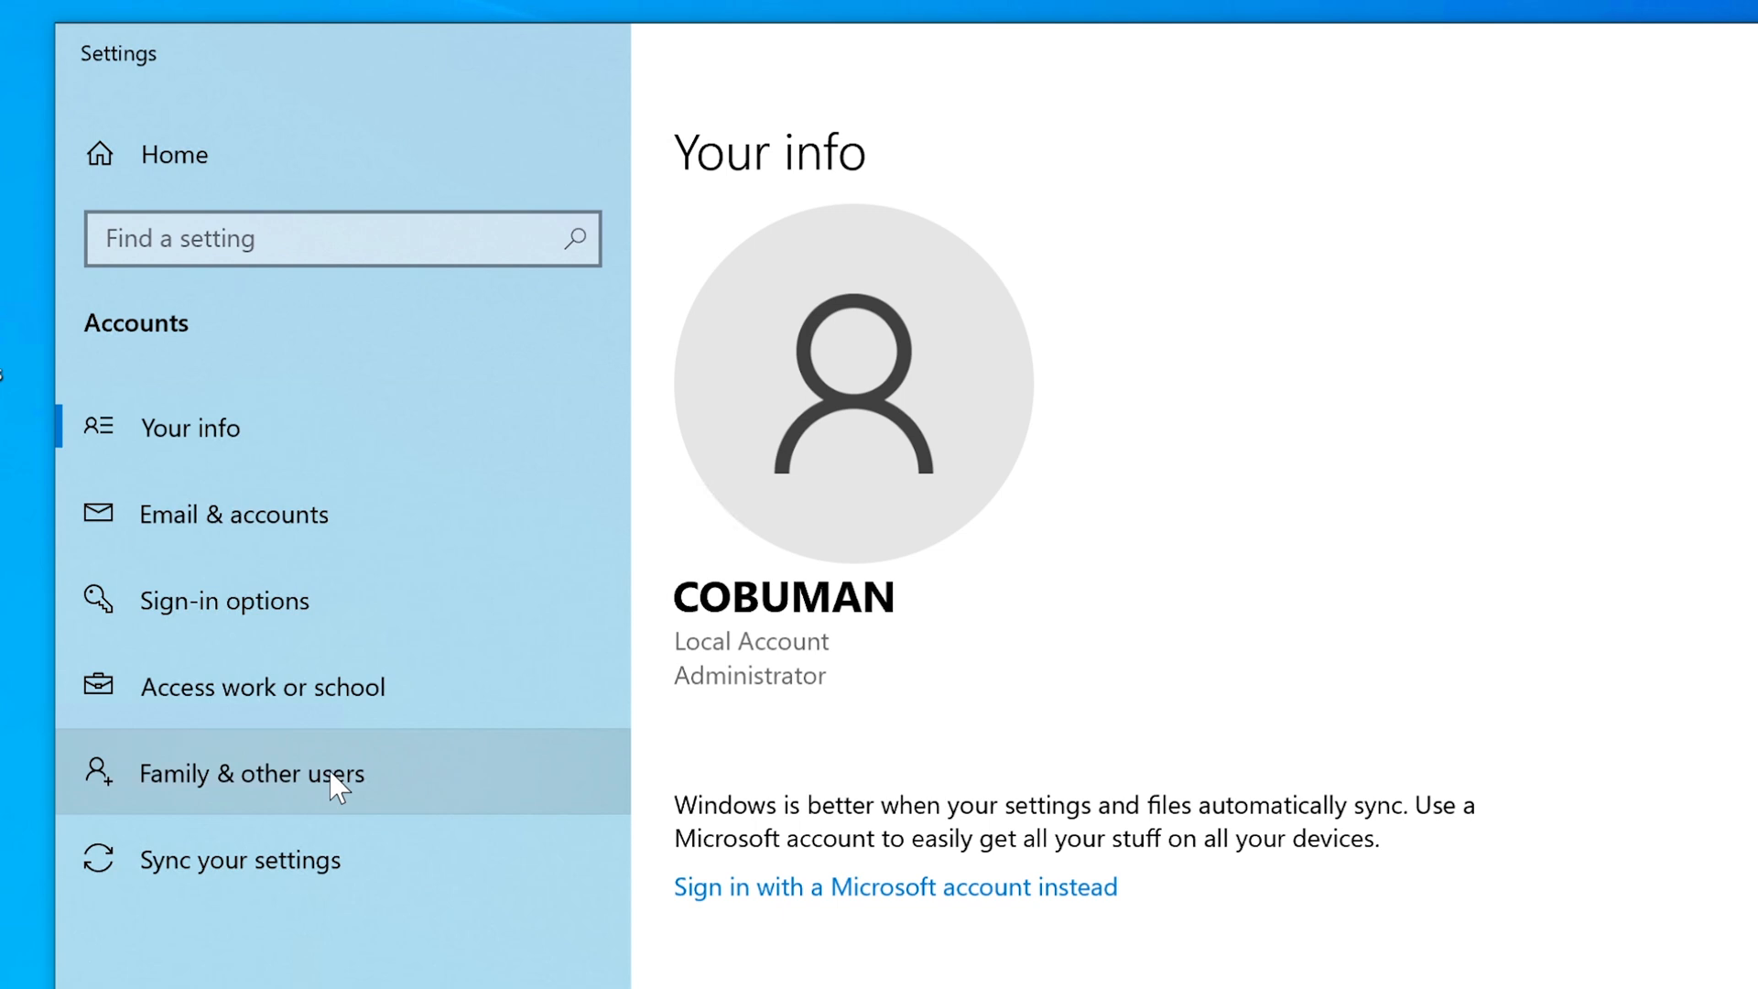
click(295, 773)
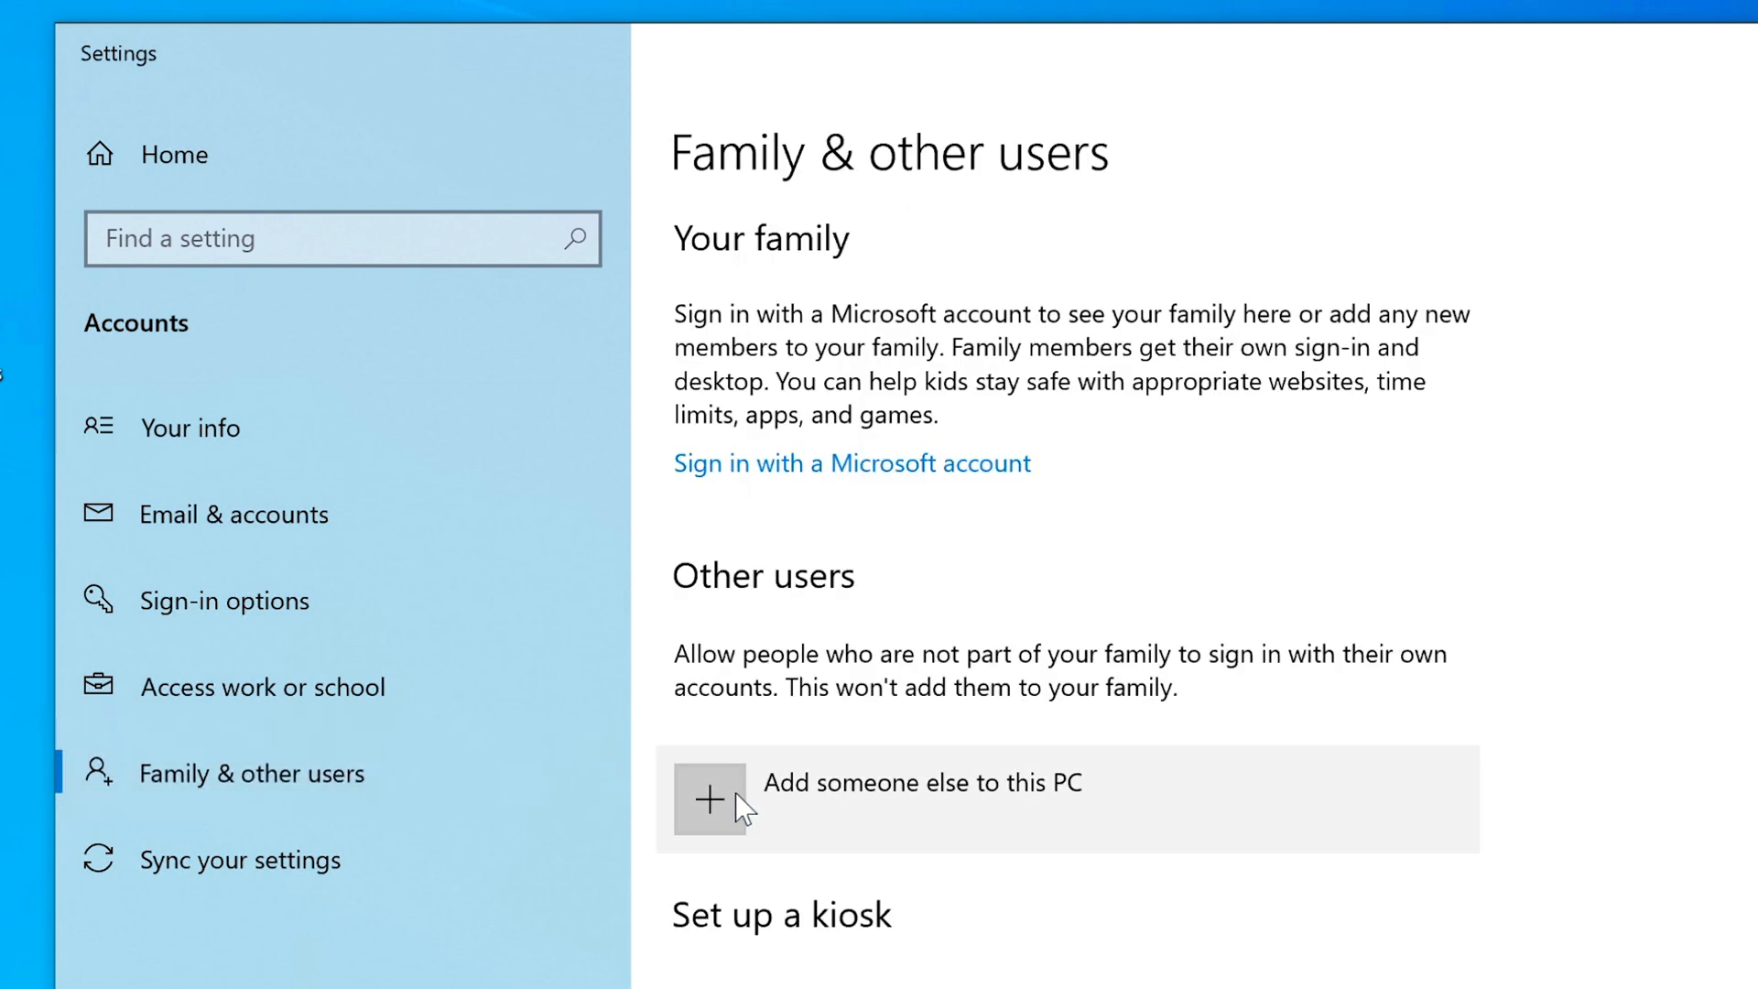
click(711, 803)
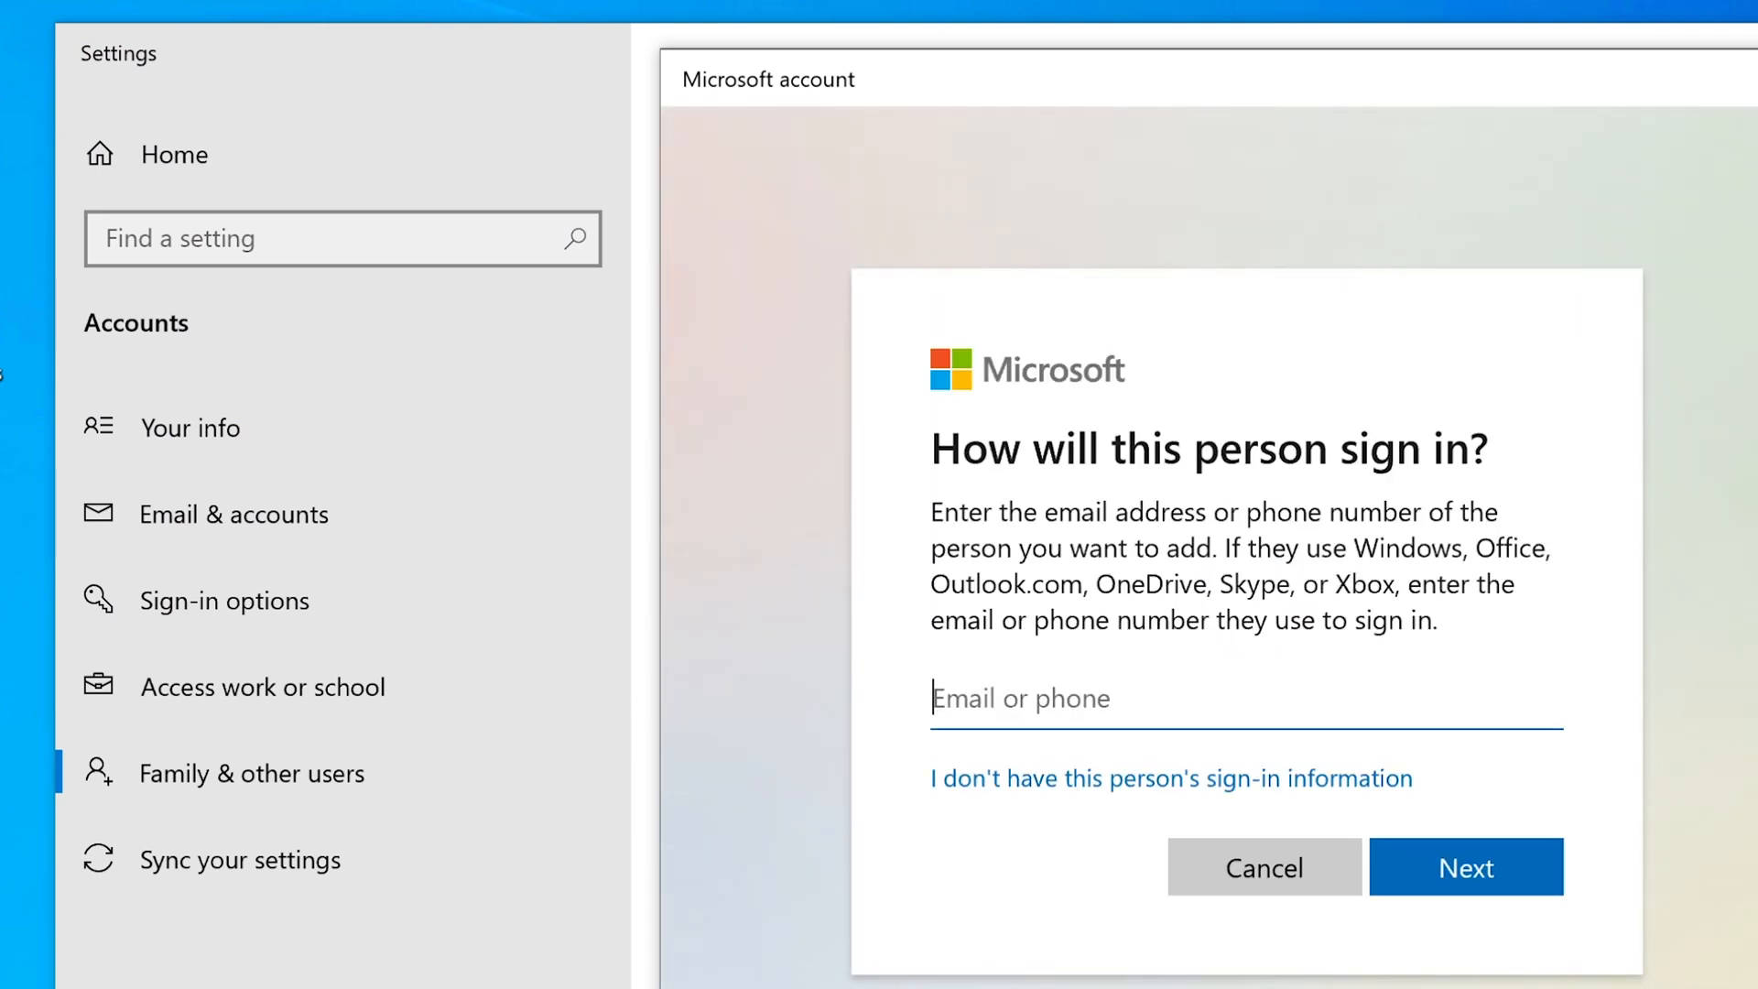
Proceed without the person's sign-in information and without a Microsoft account.
click(1245, 779)
drag(1201, 791, 1110, 788)
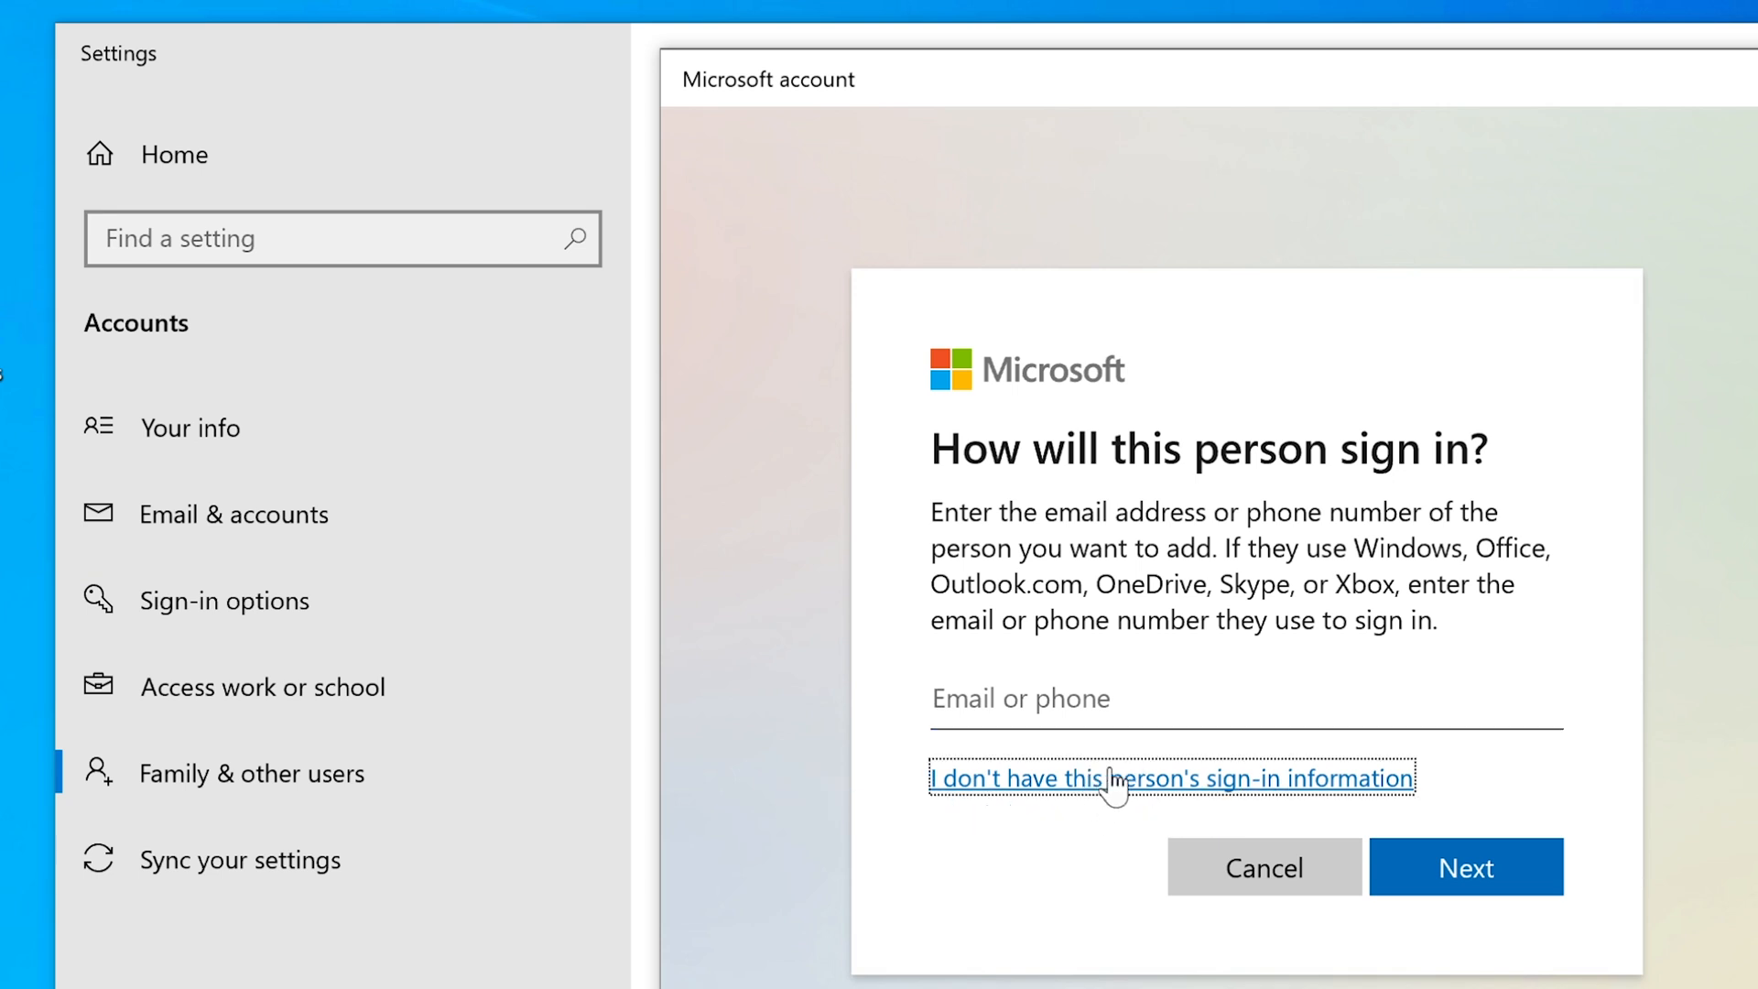
click(1222, 780)
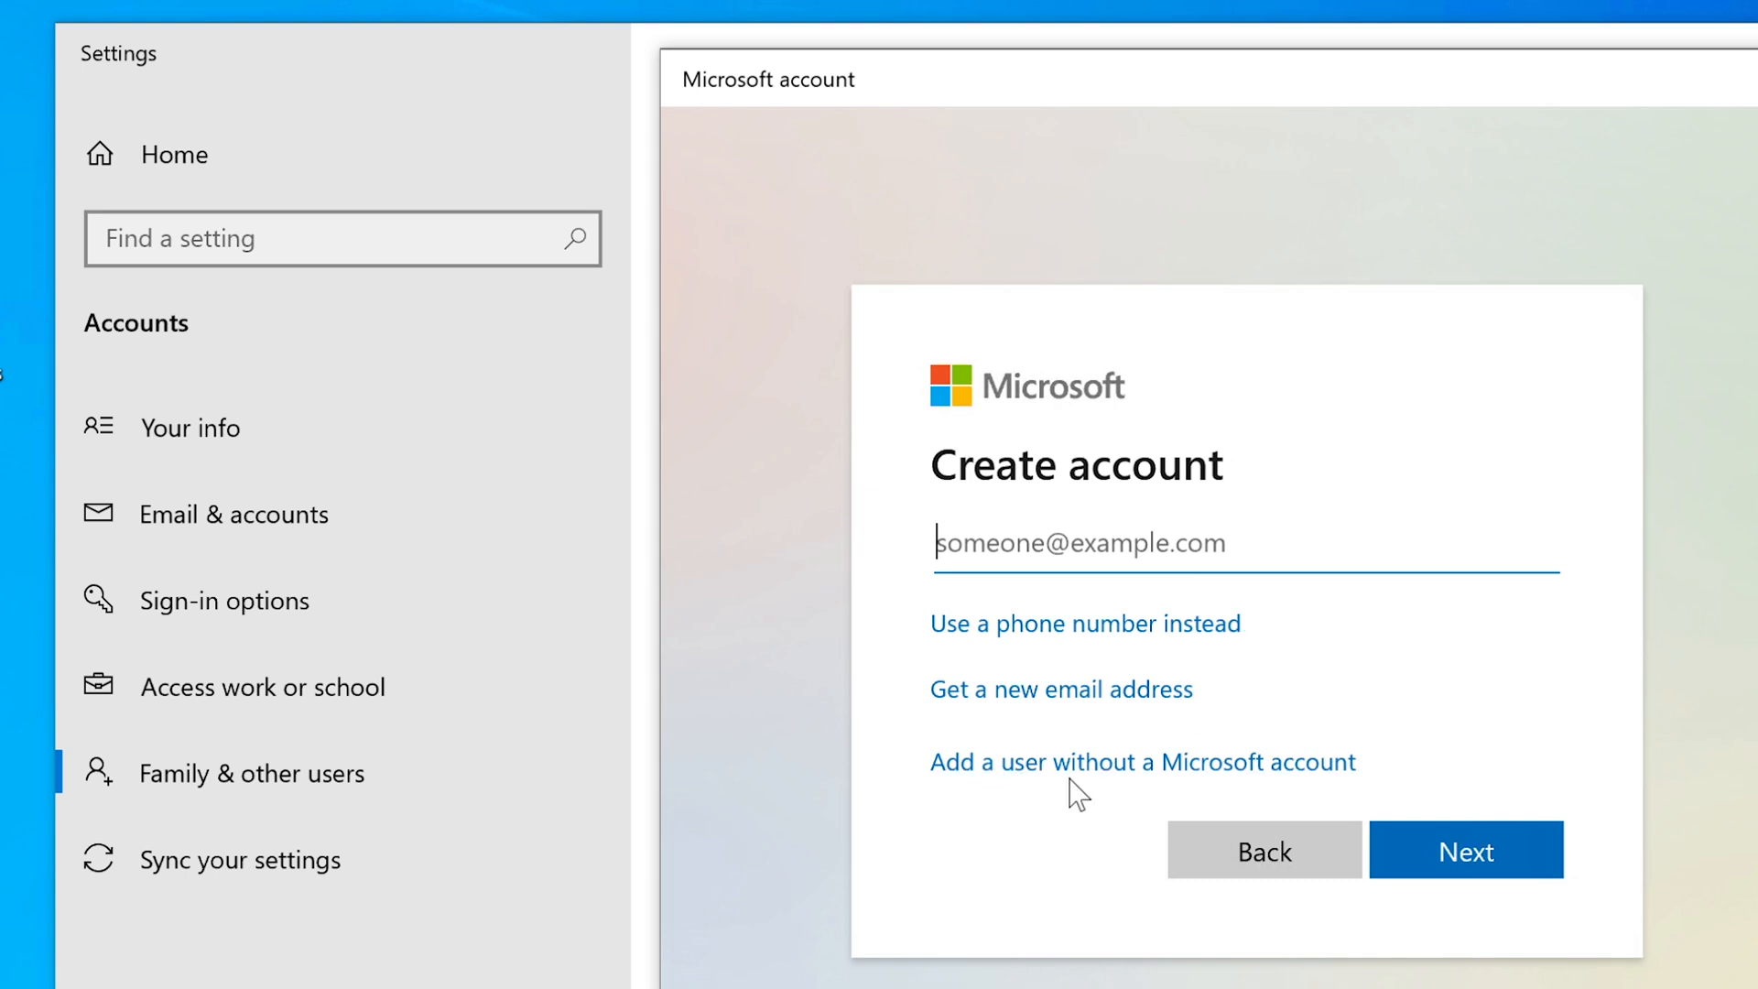
click(1133, 775)
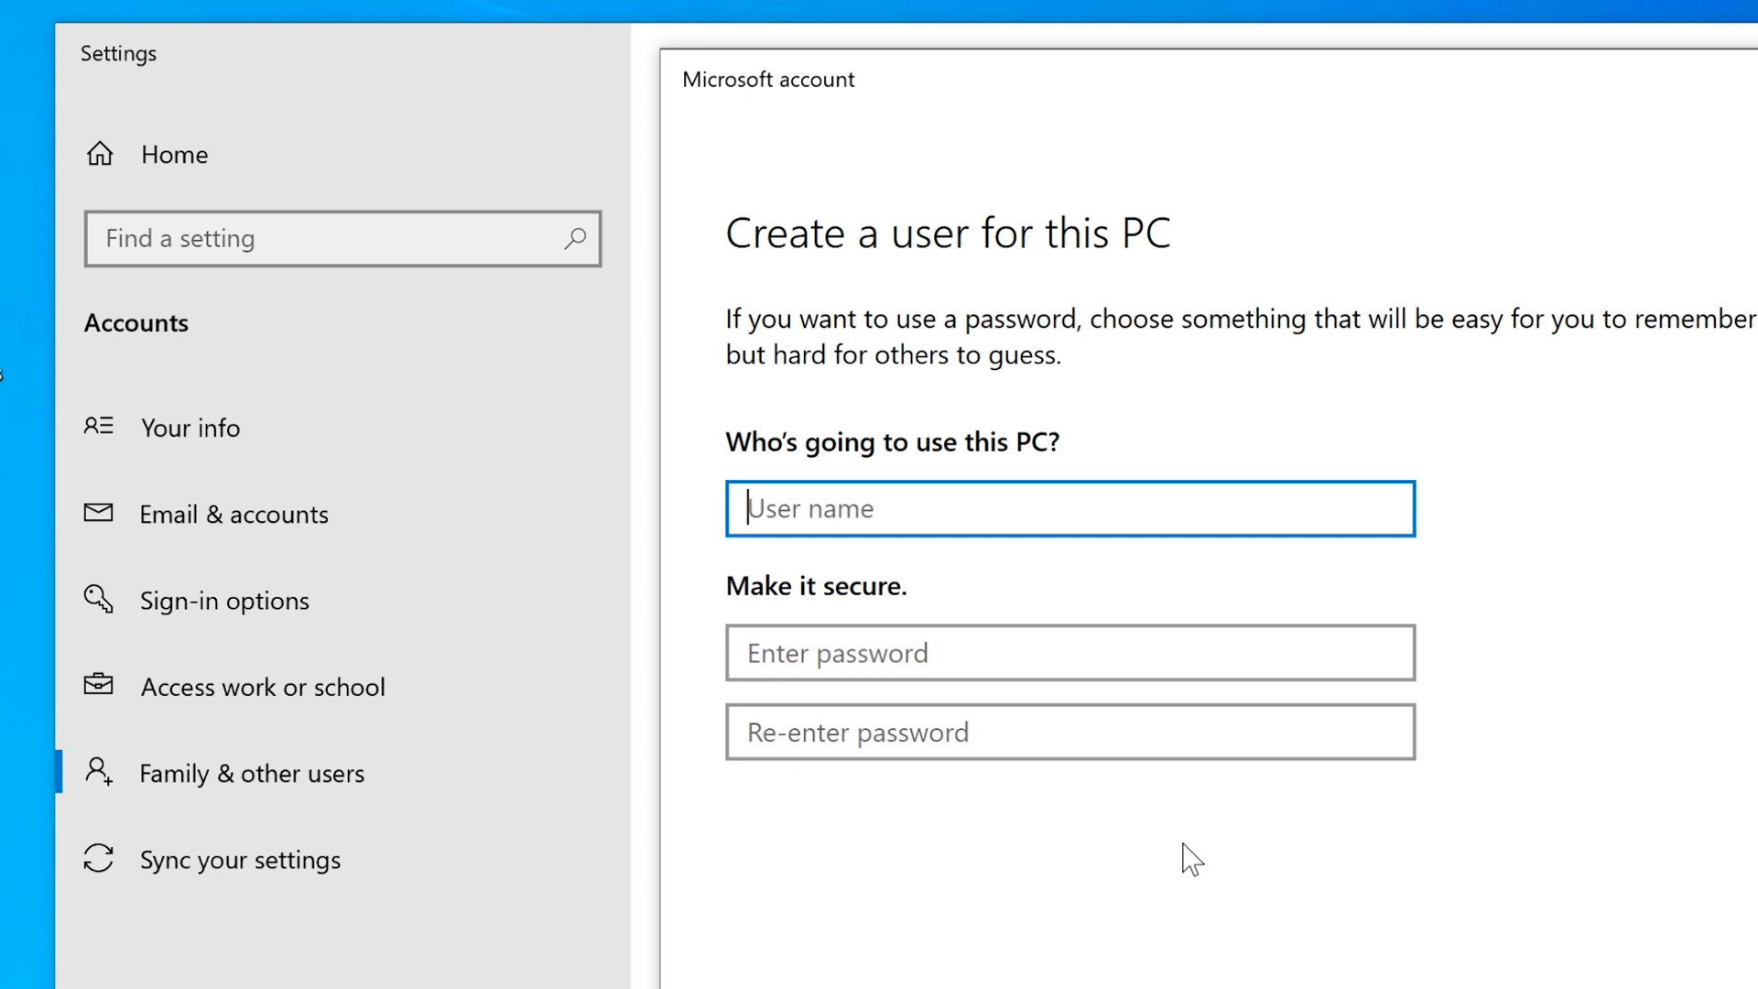
Enter the user name bigpower and type the account password in both password fields.
text(big)
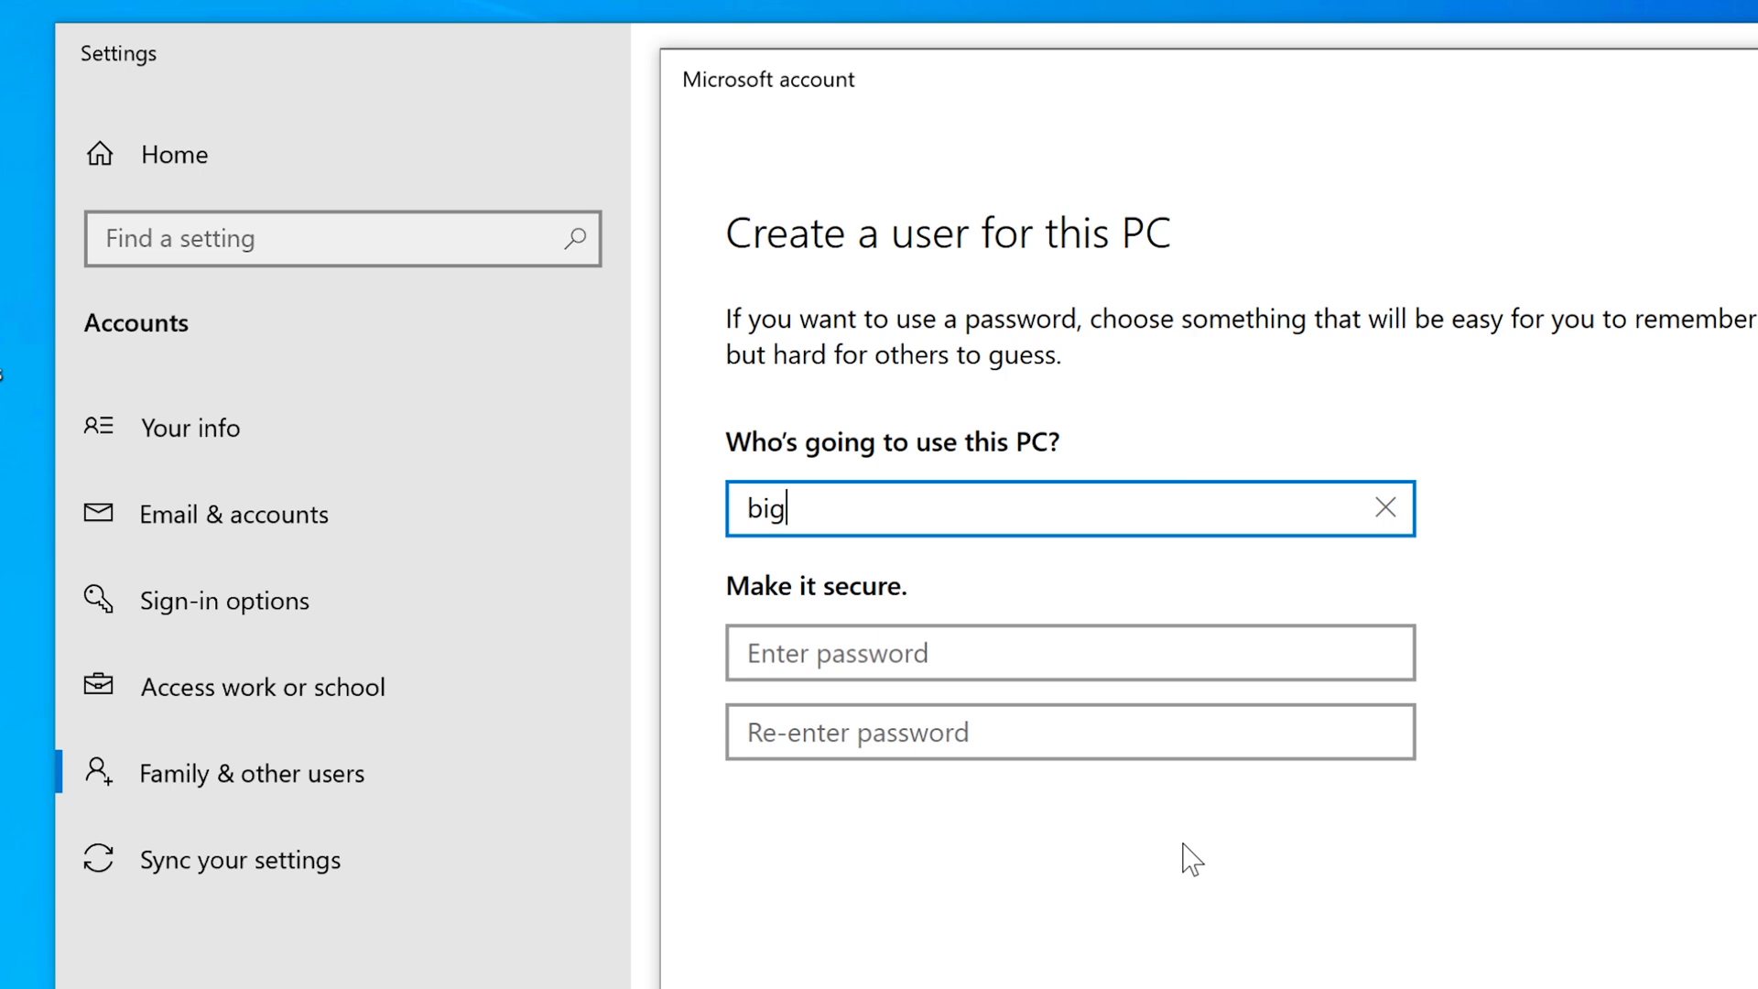
text(power)
key(Tab)
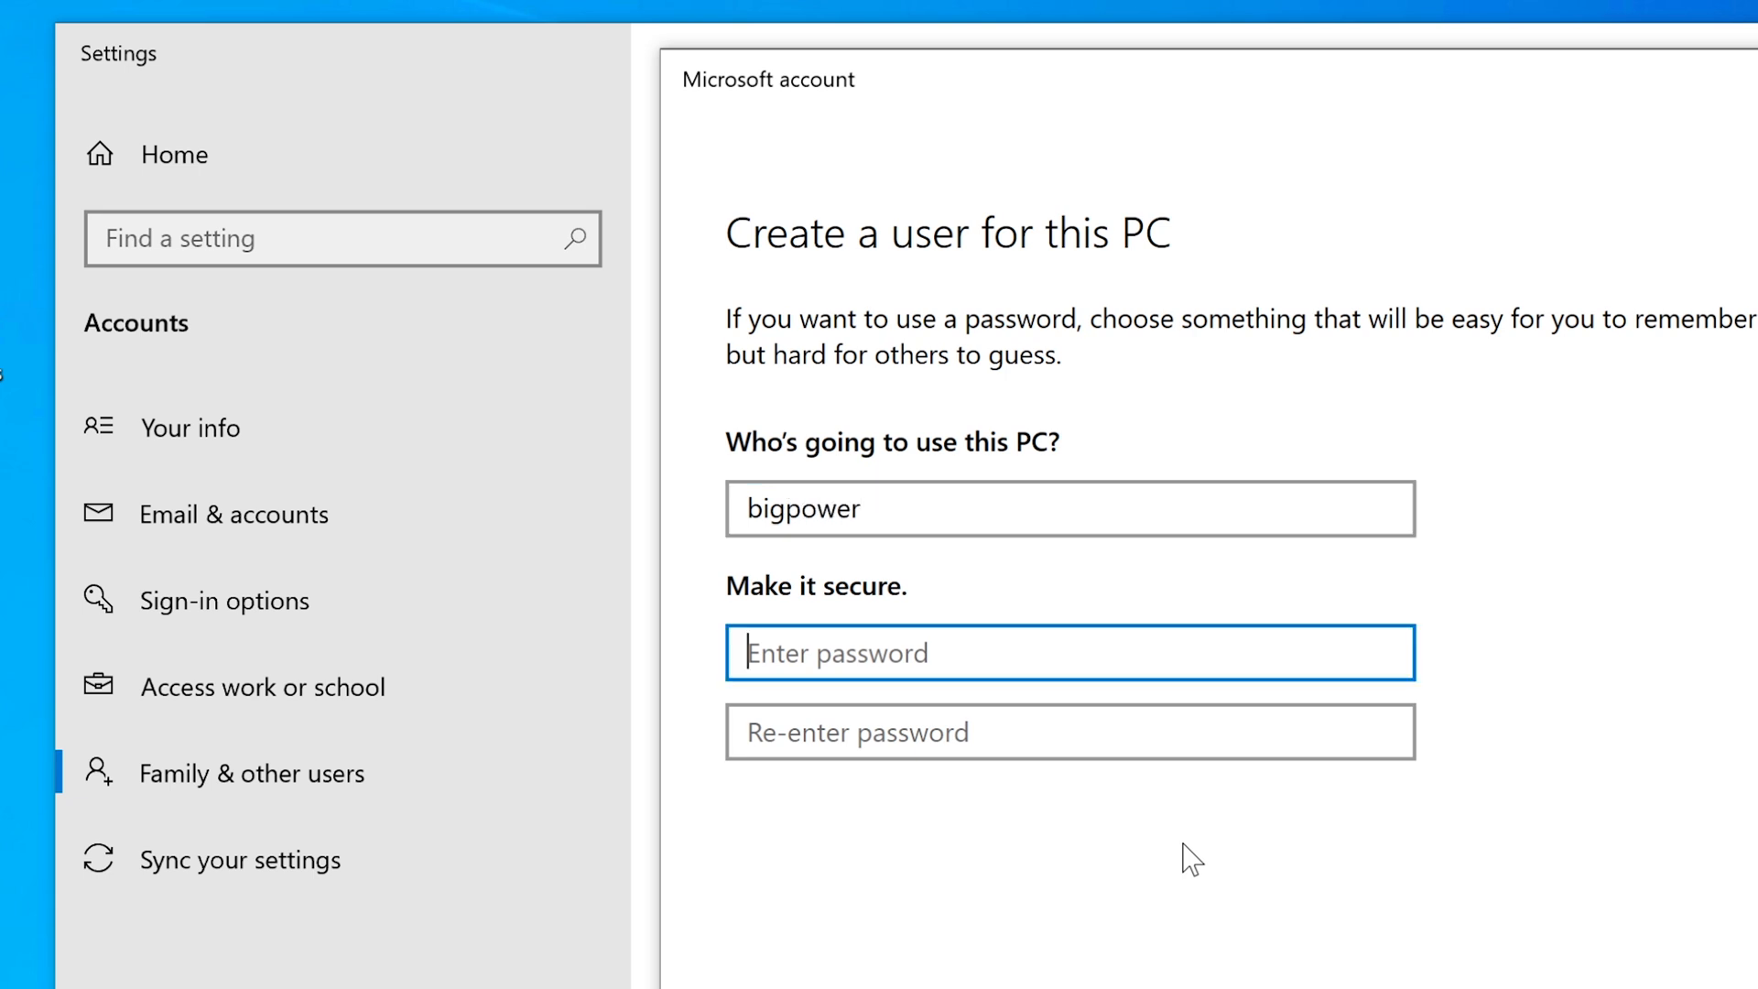
text(p)
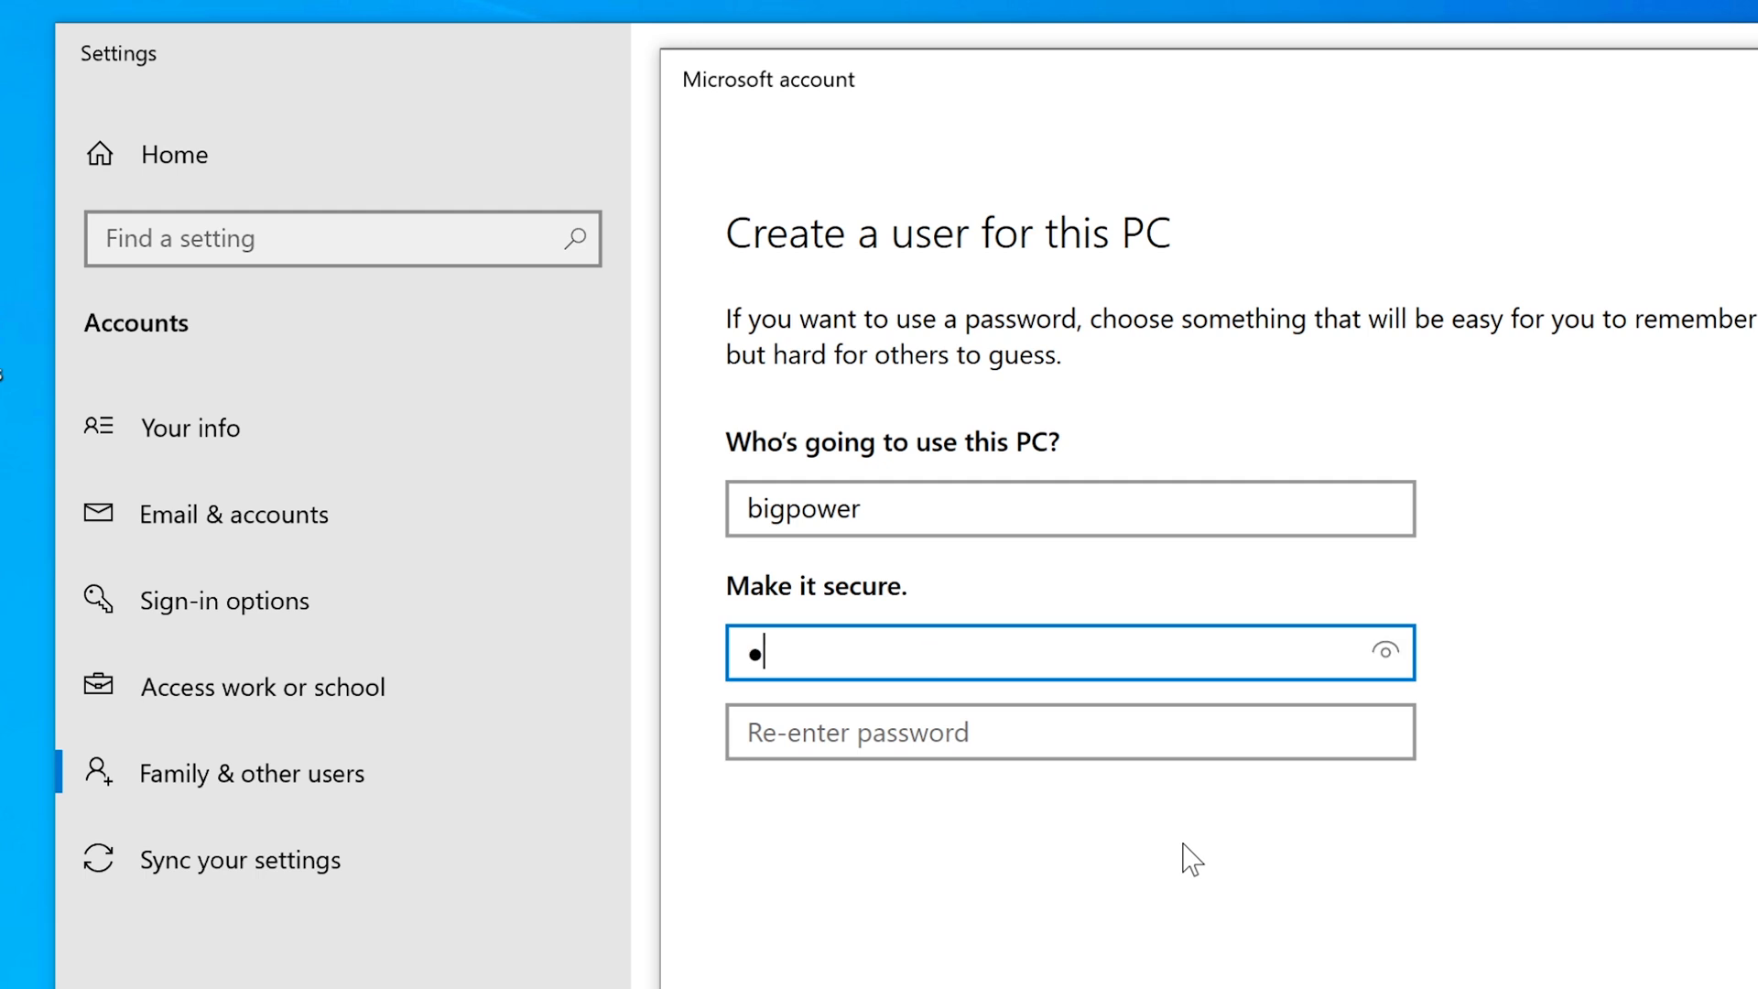
text(assword)
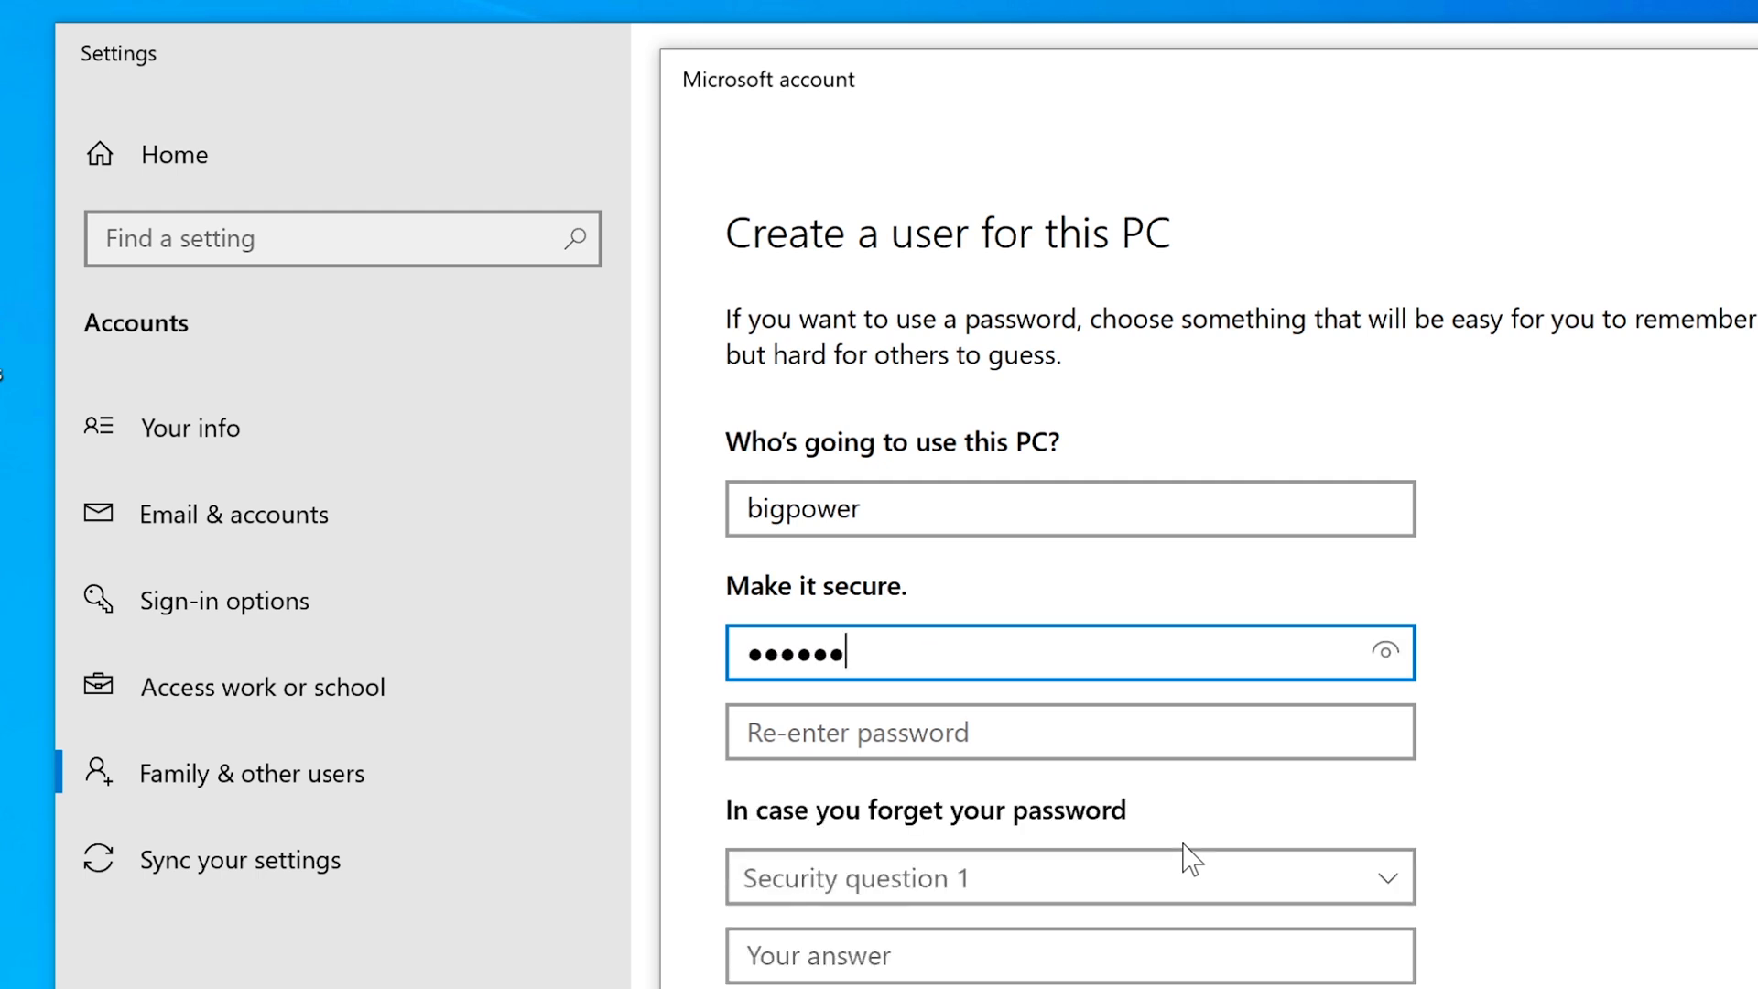
key(Tab)
text(passw)
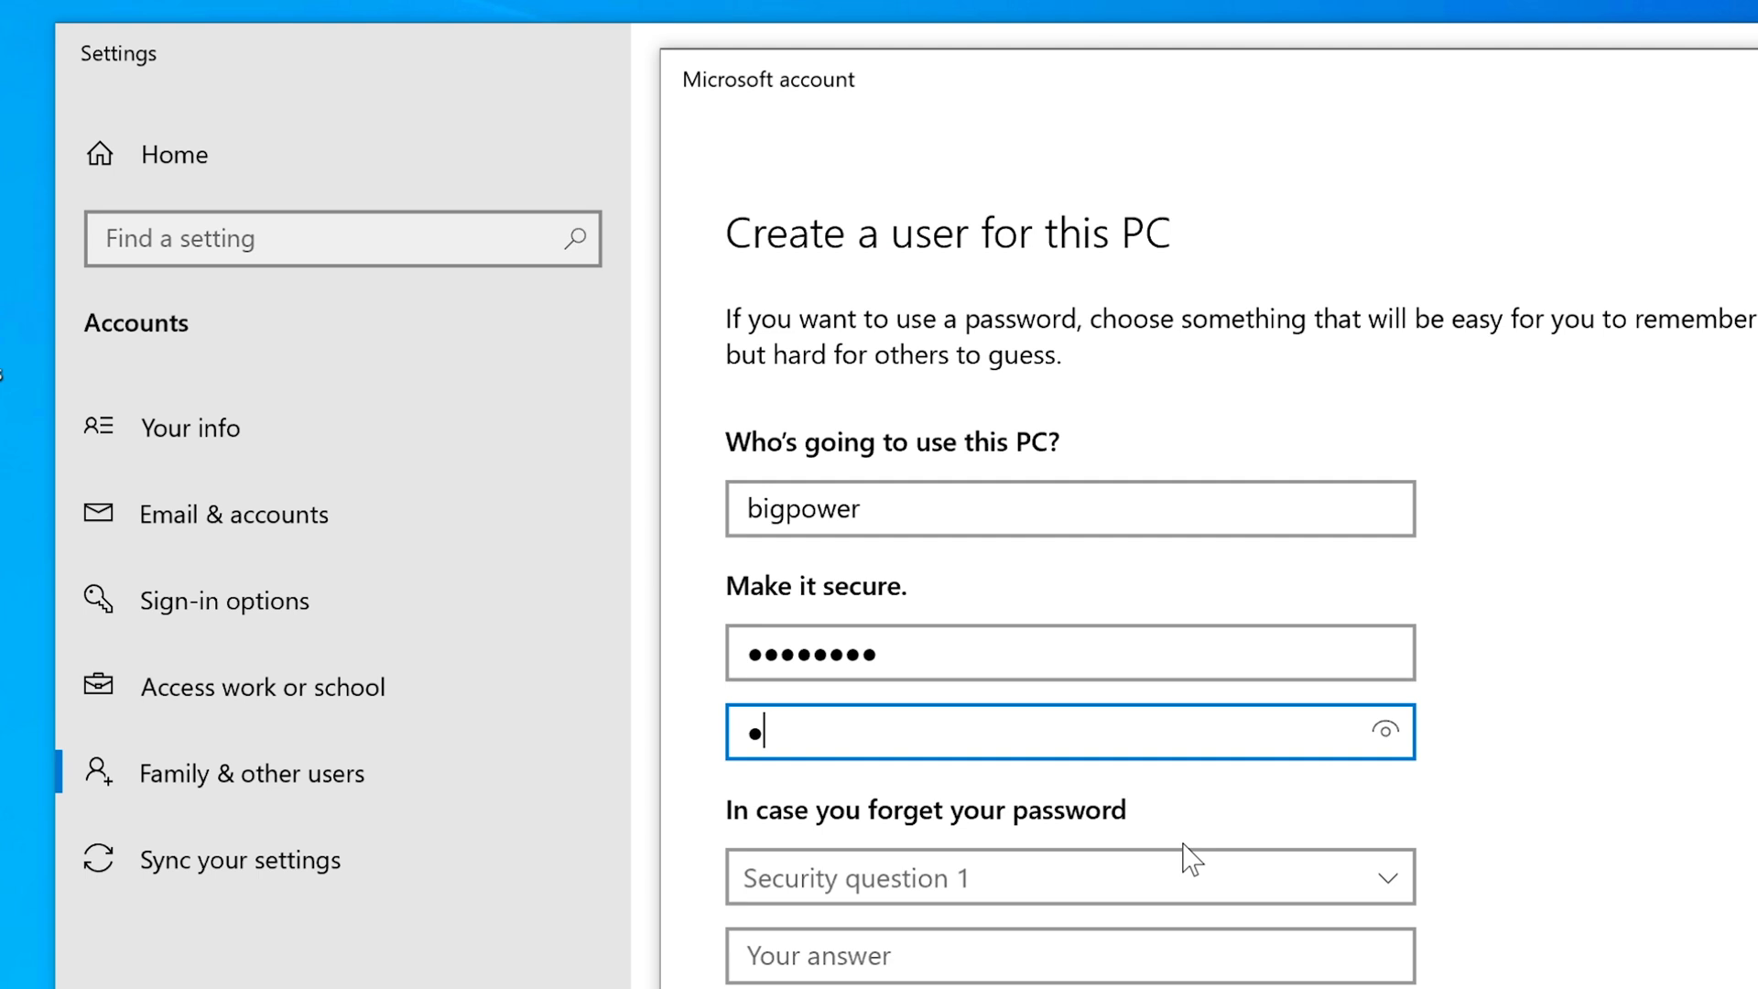
text(ord)
Choose the first pet's name as security question 1 and enter its answer.
click(1621, 763)
drag(1748, 704, 1746, 919)
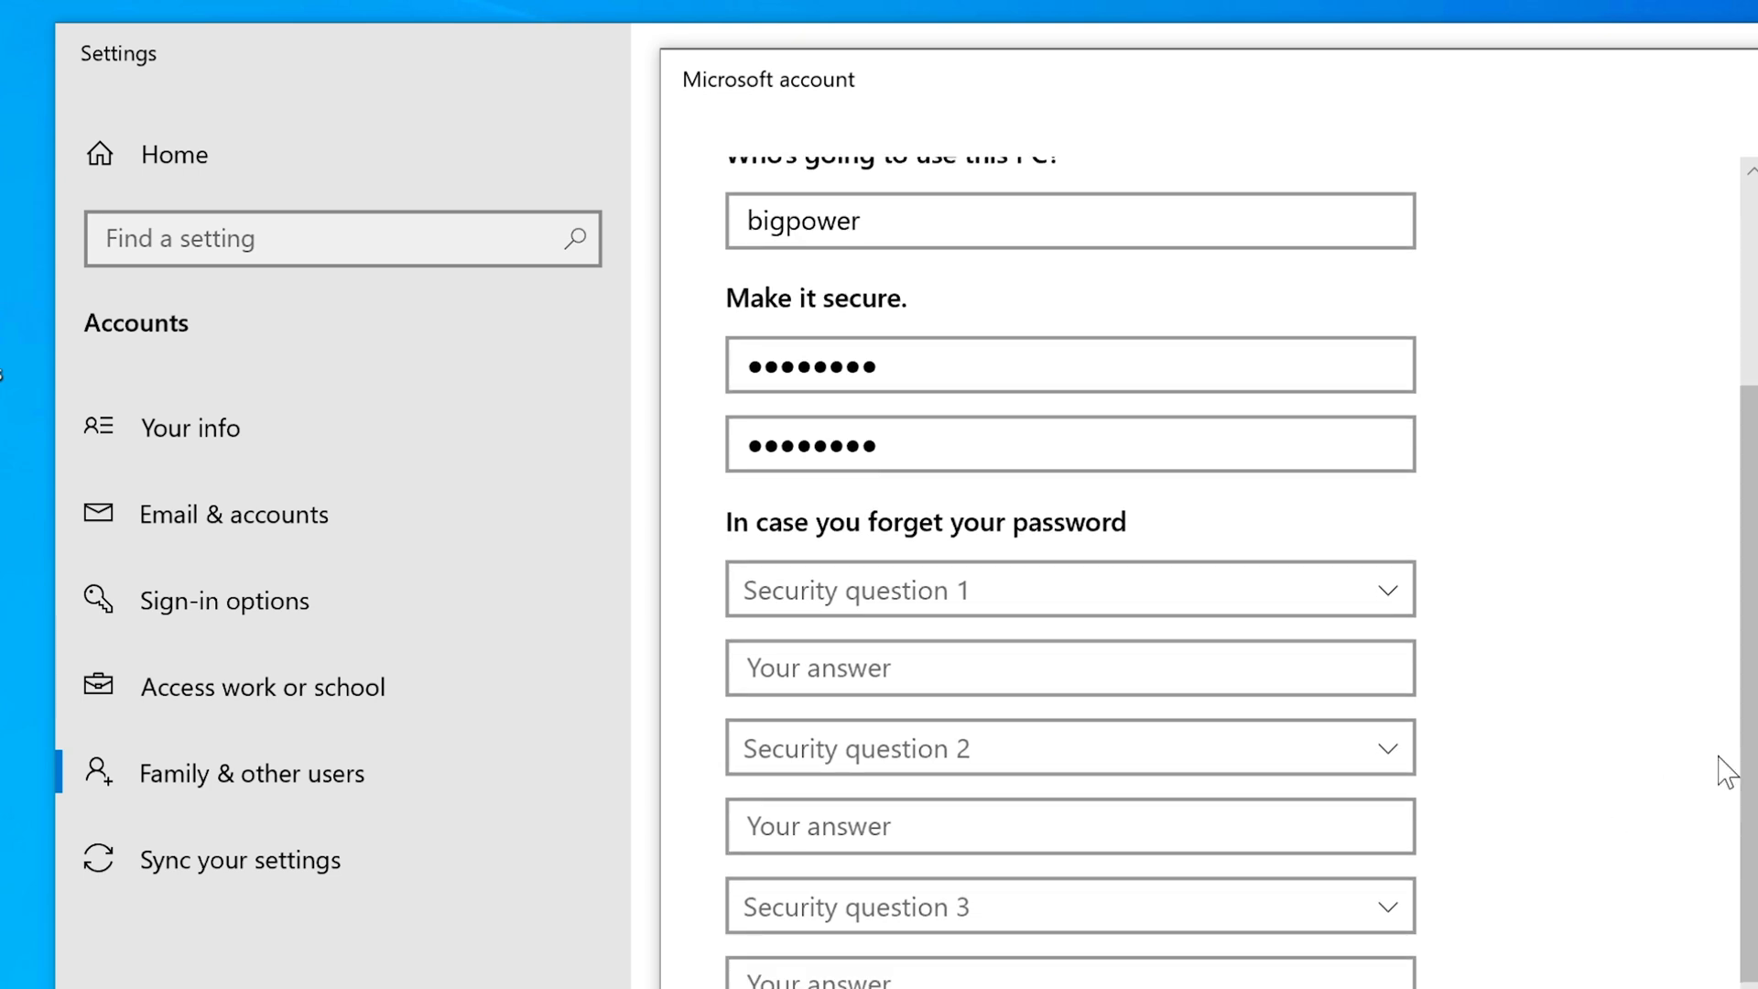
drag(1753, 735, 1749, 763)
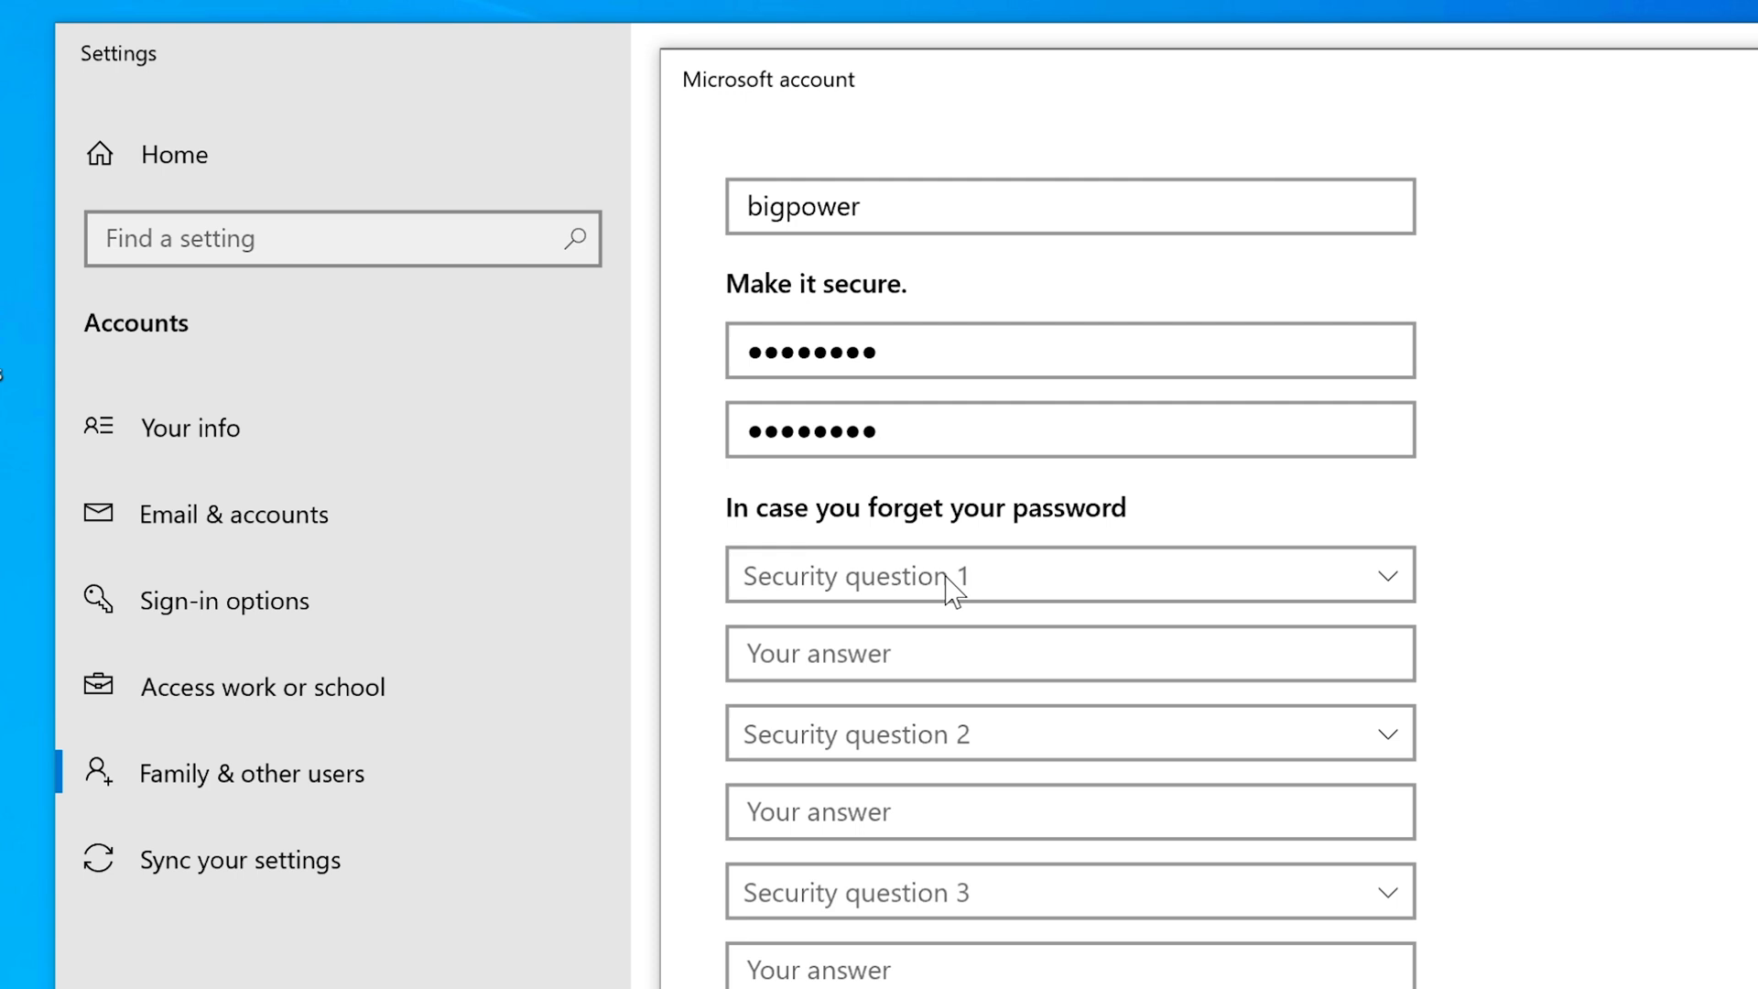
click(1018, 573)
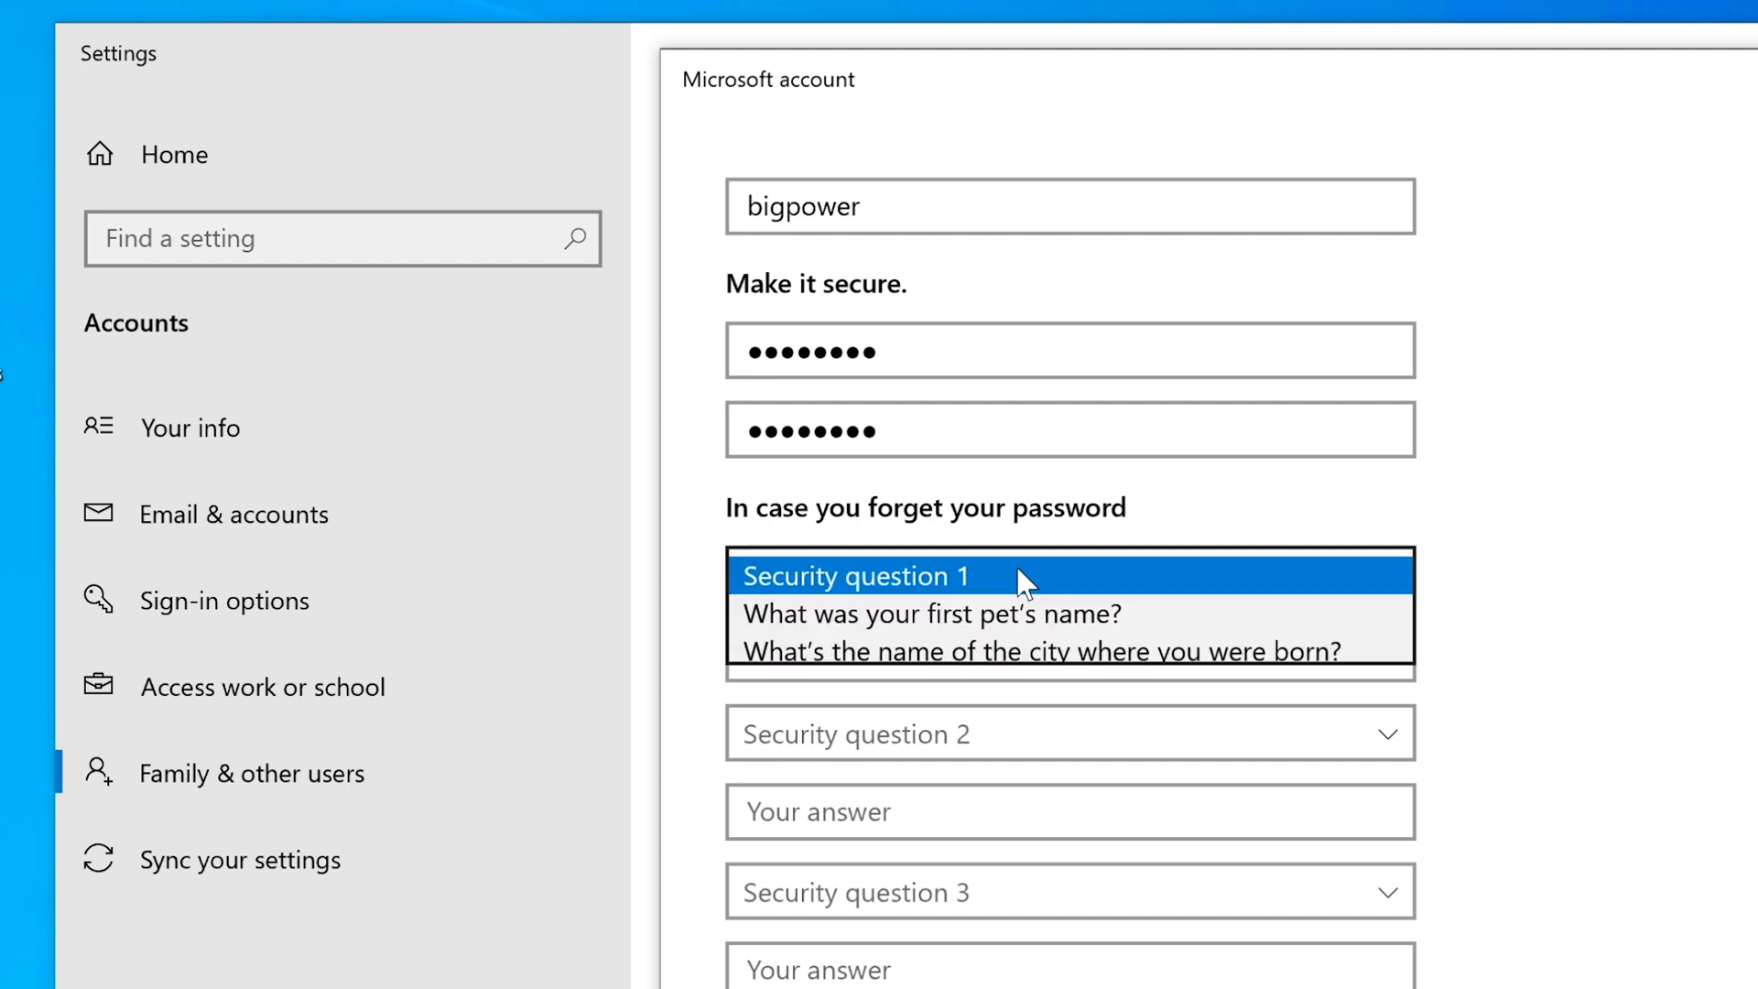
click(975, 615)
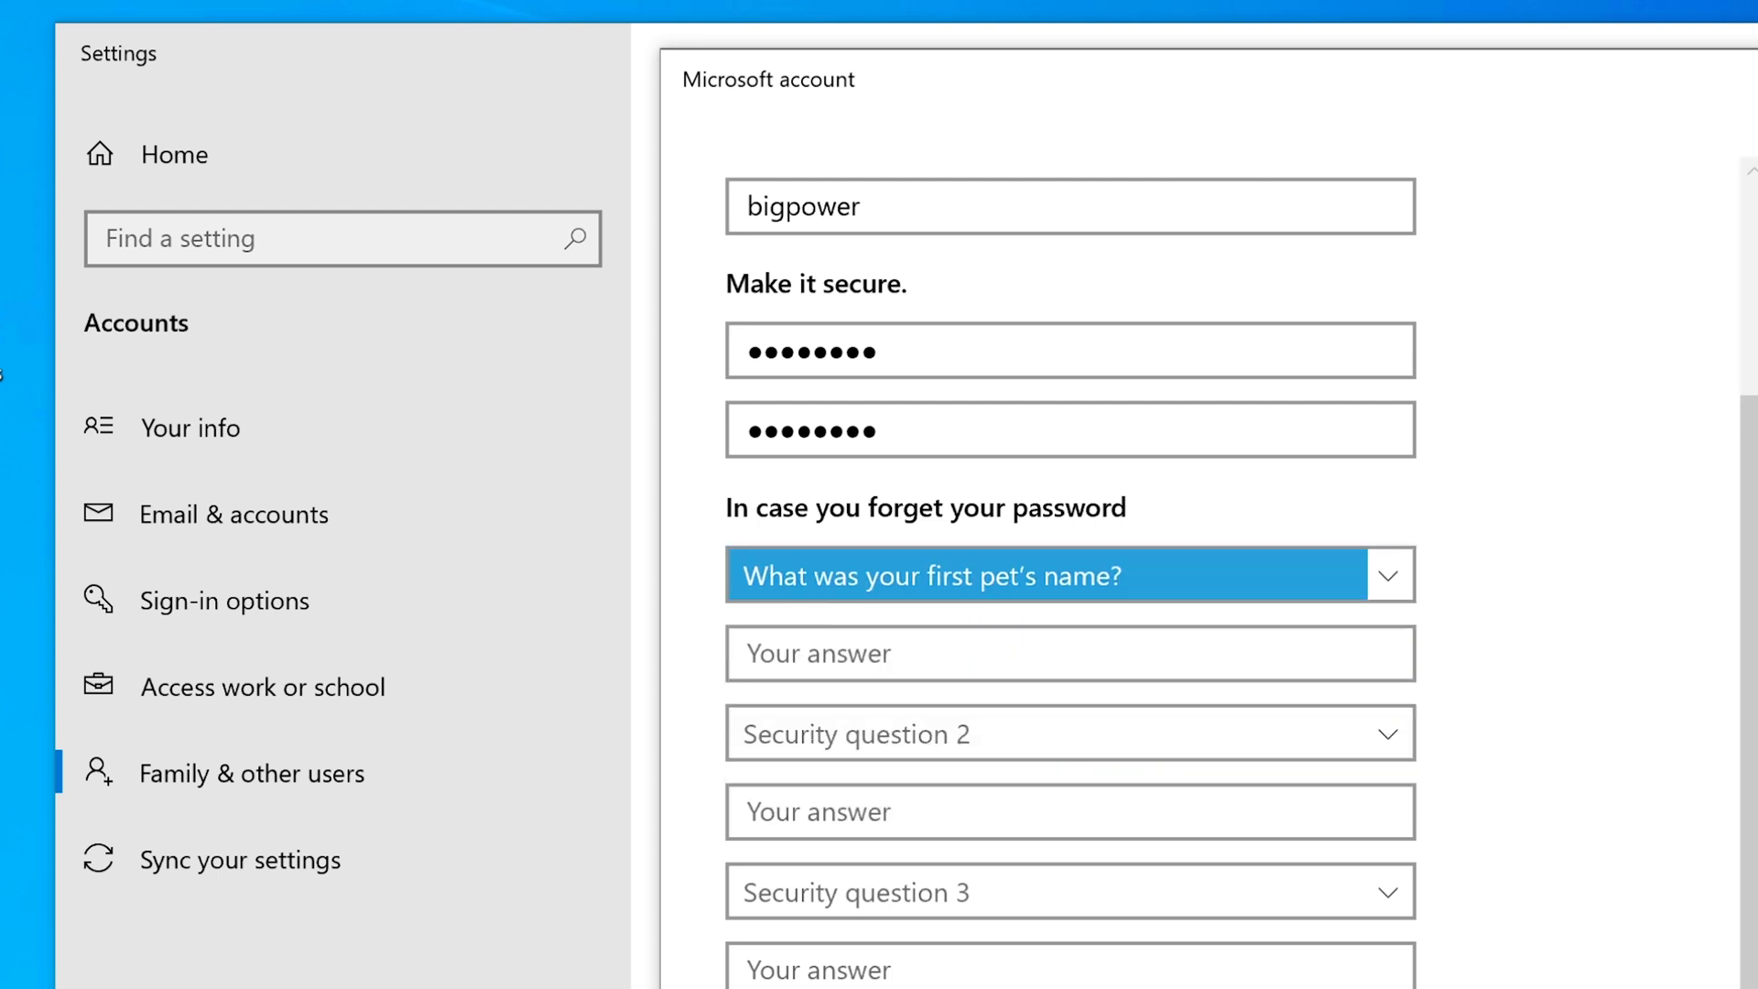
key(Tab)
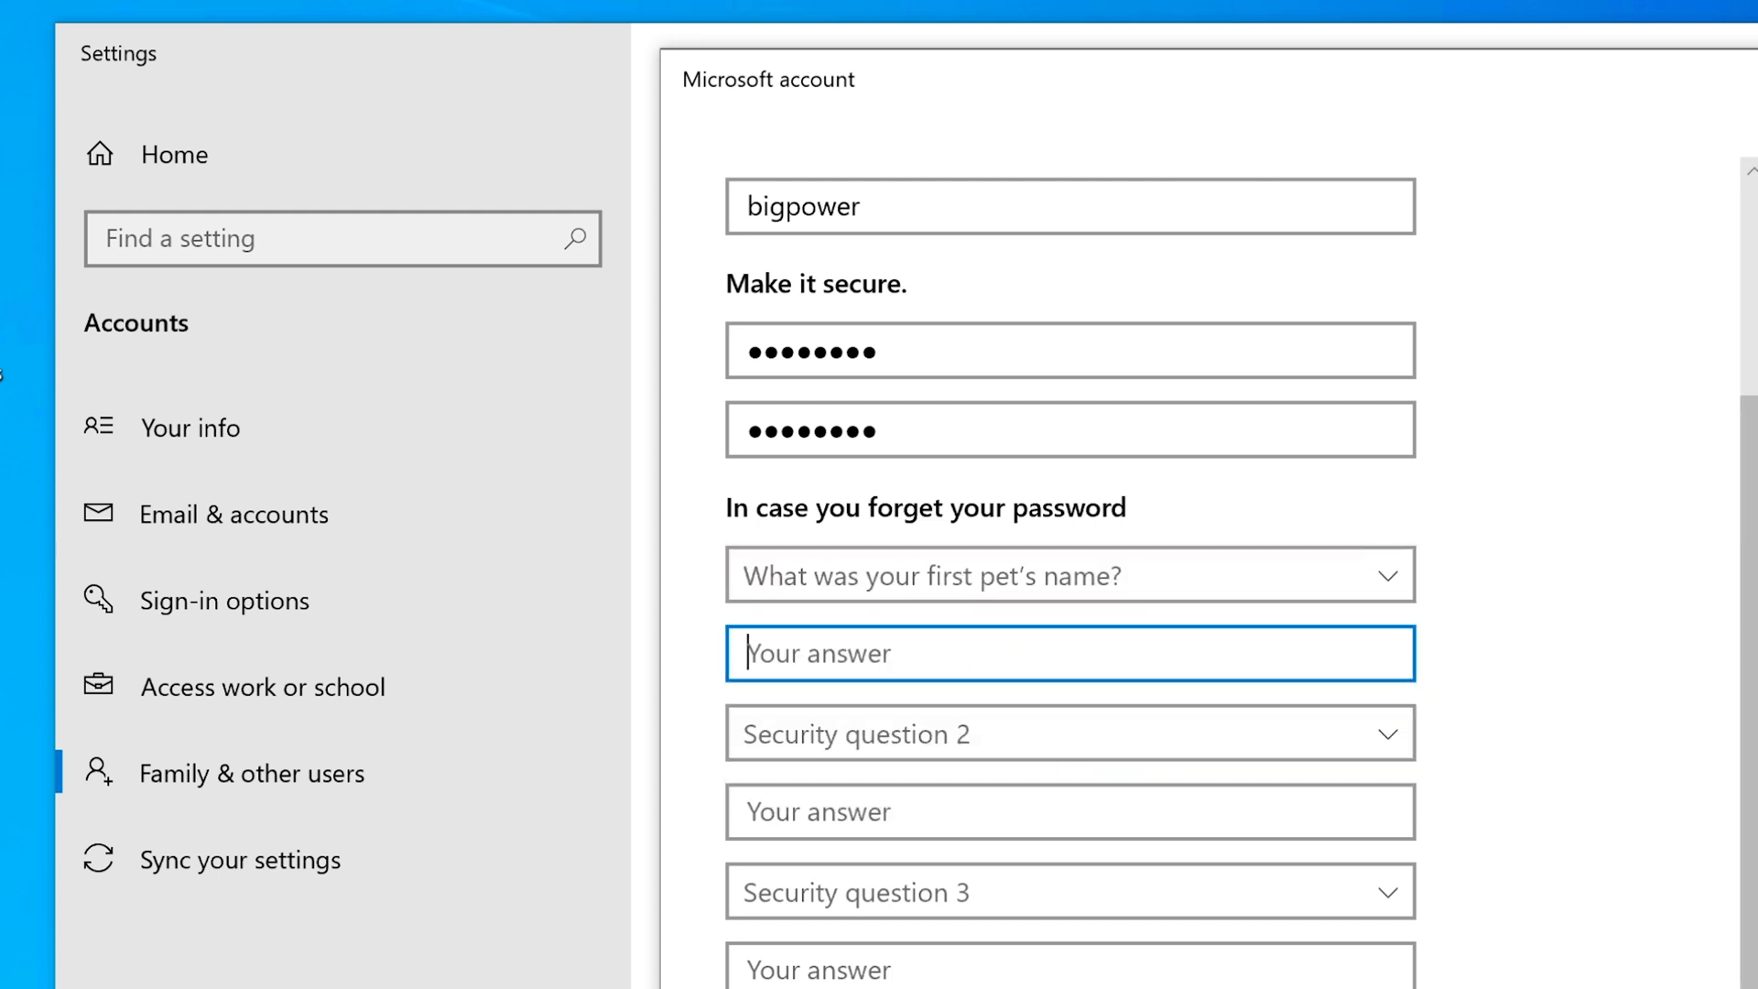
text(bob)
key(Tab)
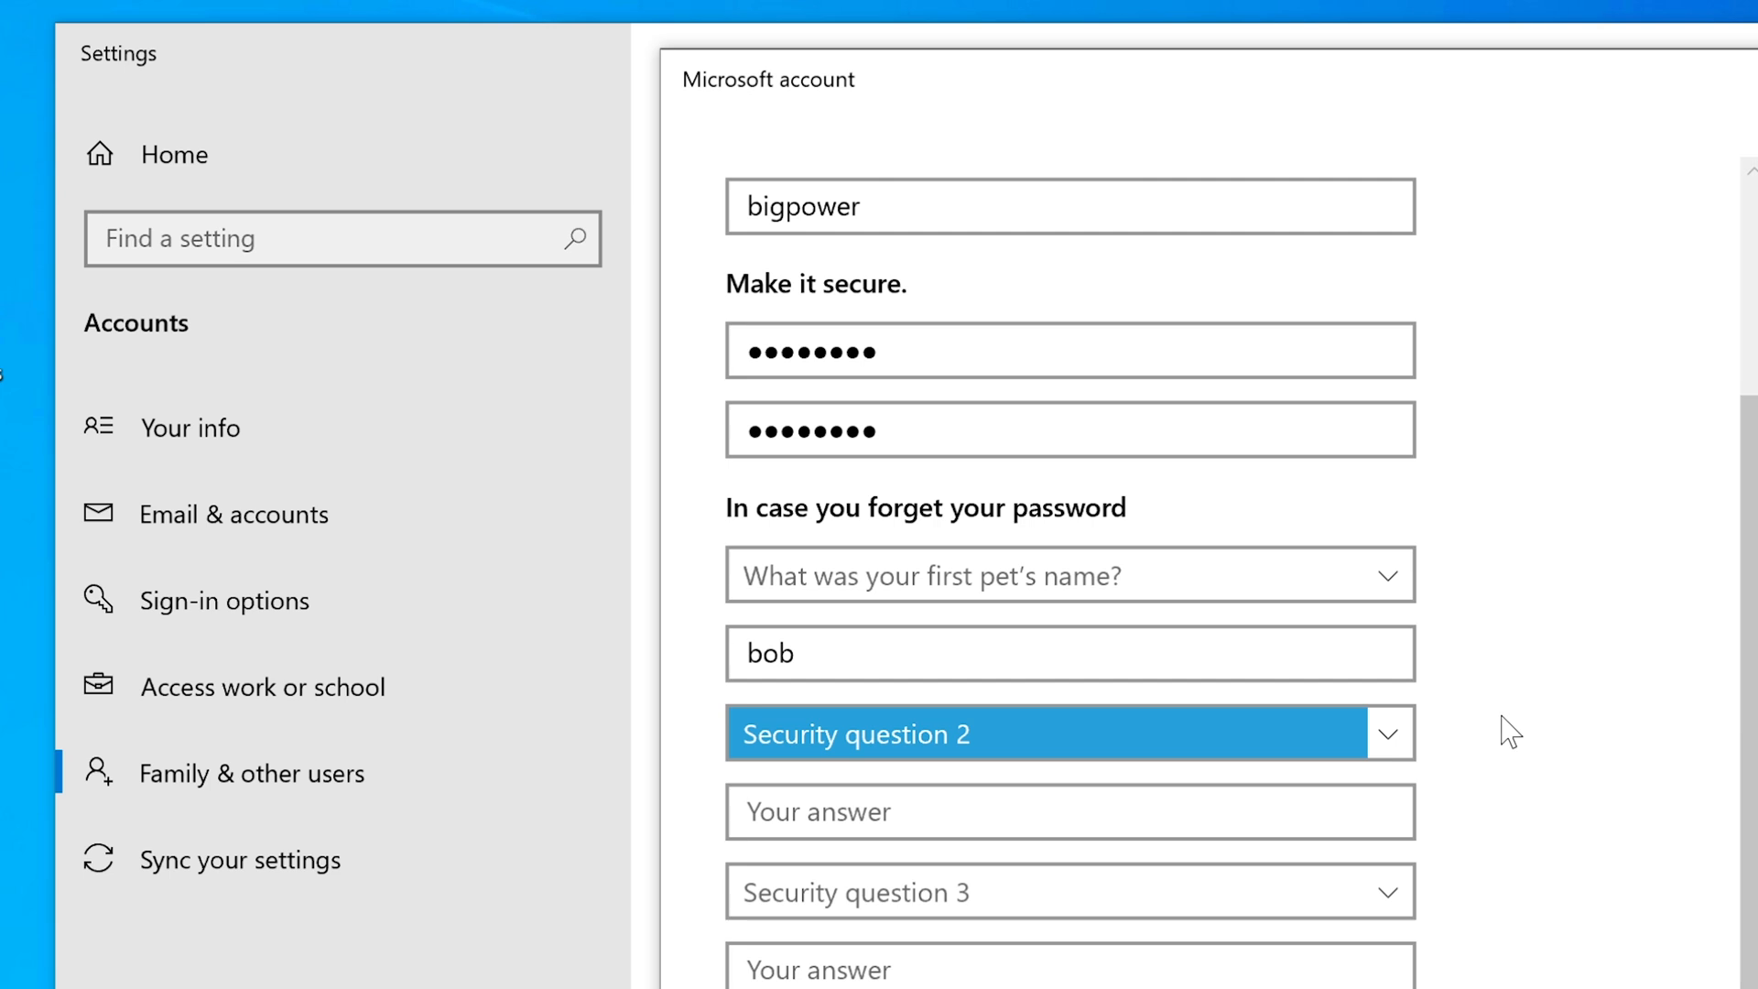
Choose the birth city as security question 2 and enter its answer.
click(1393, 733)
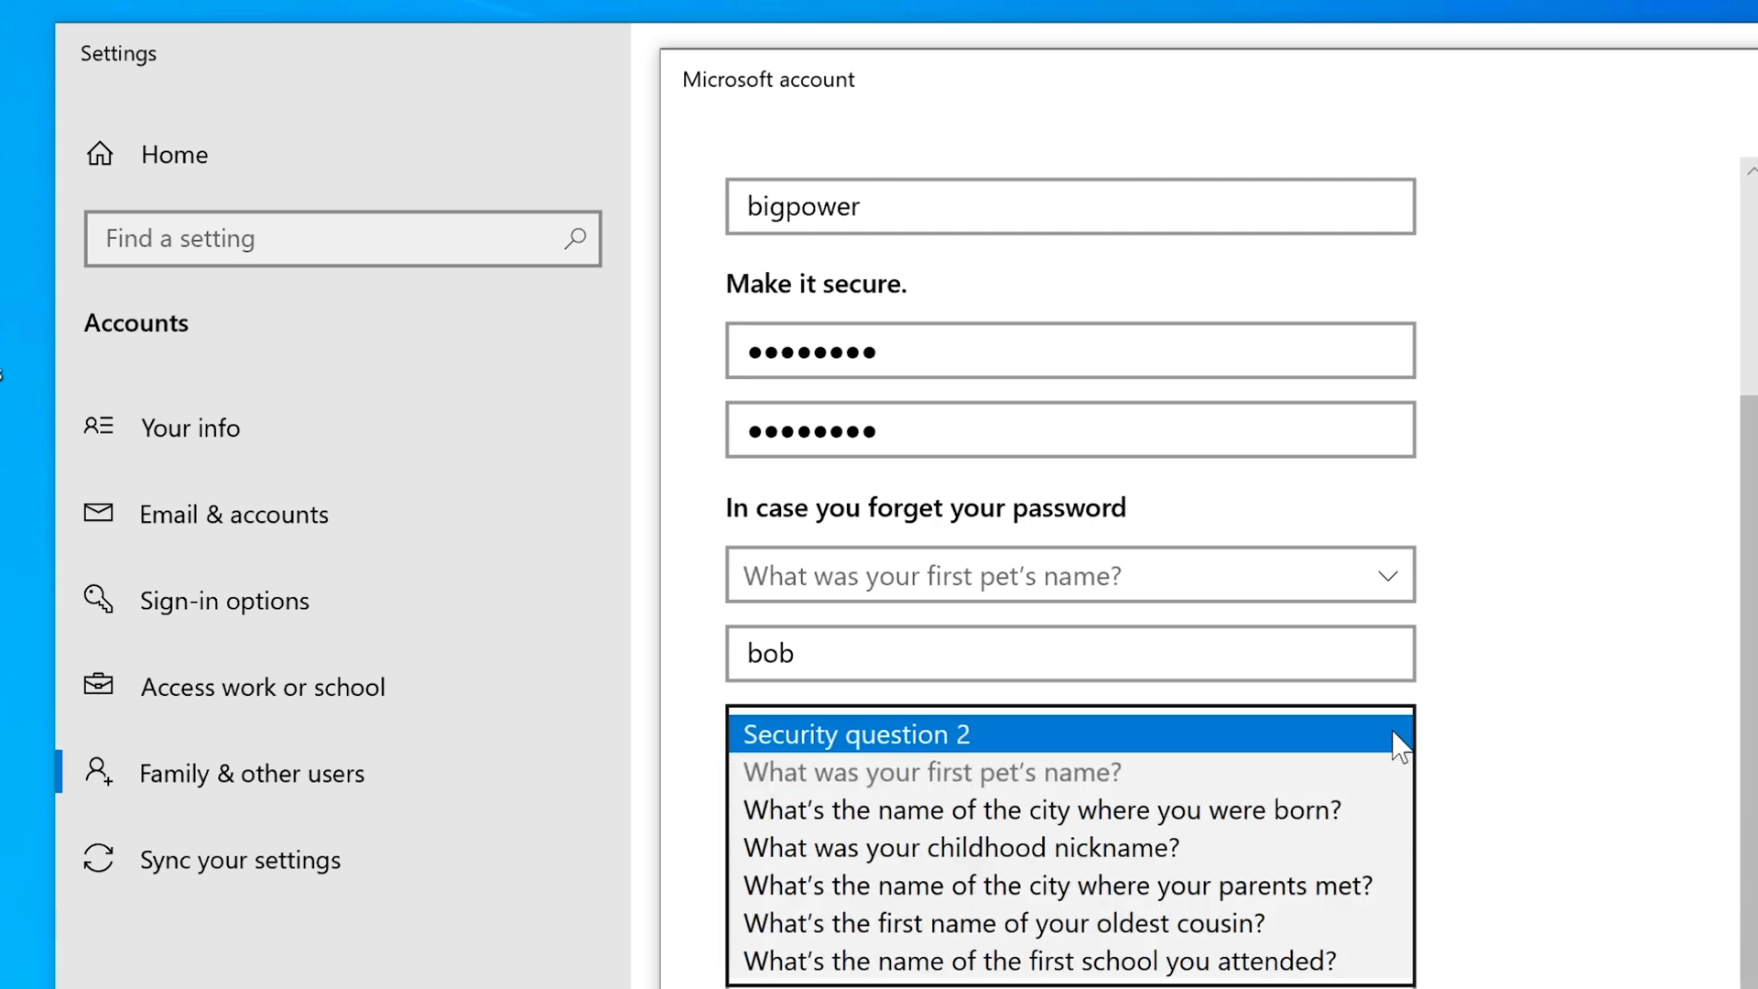
click(1057, 814)
key(Tab)
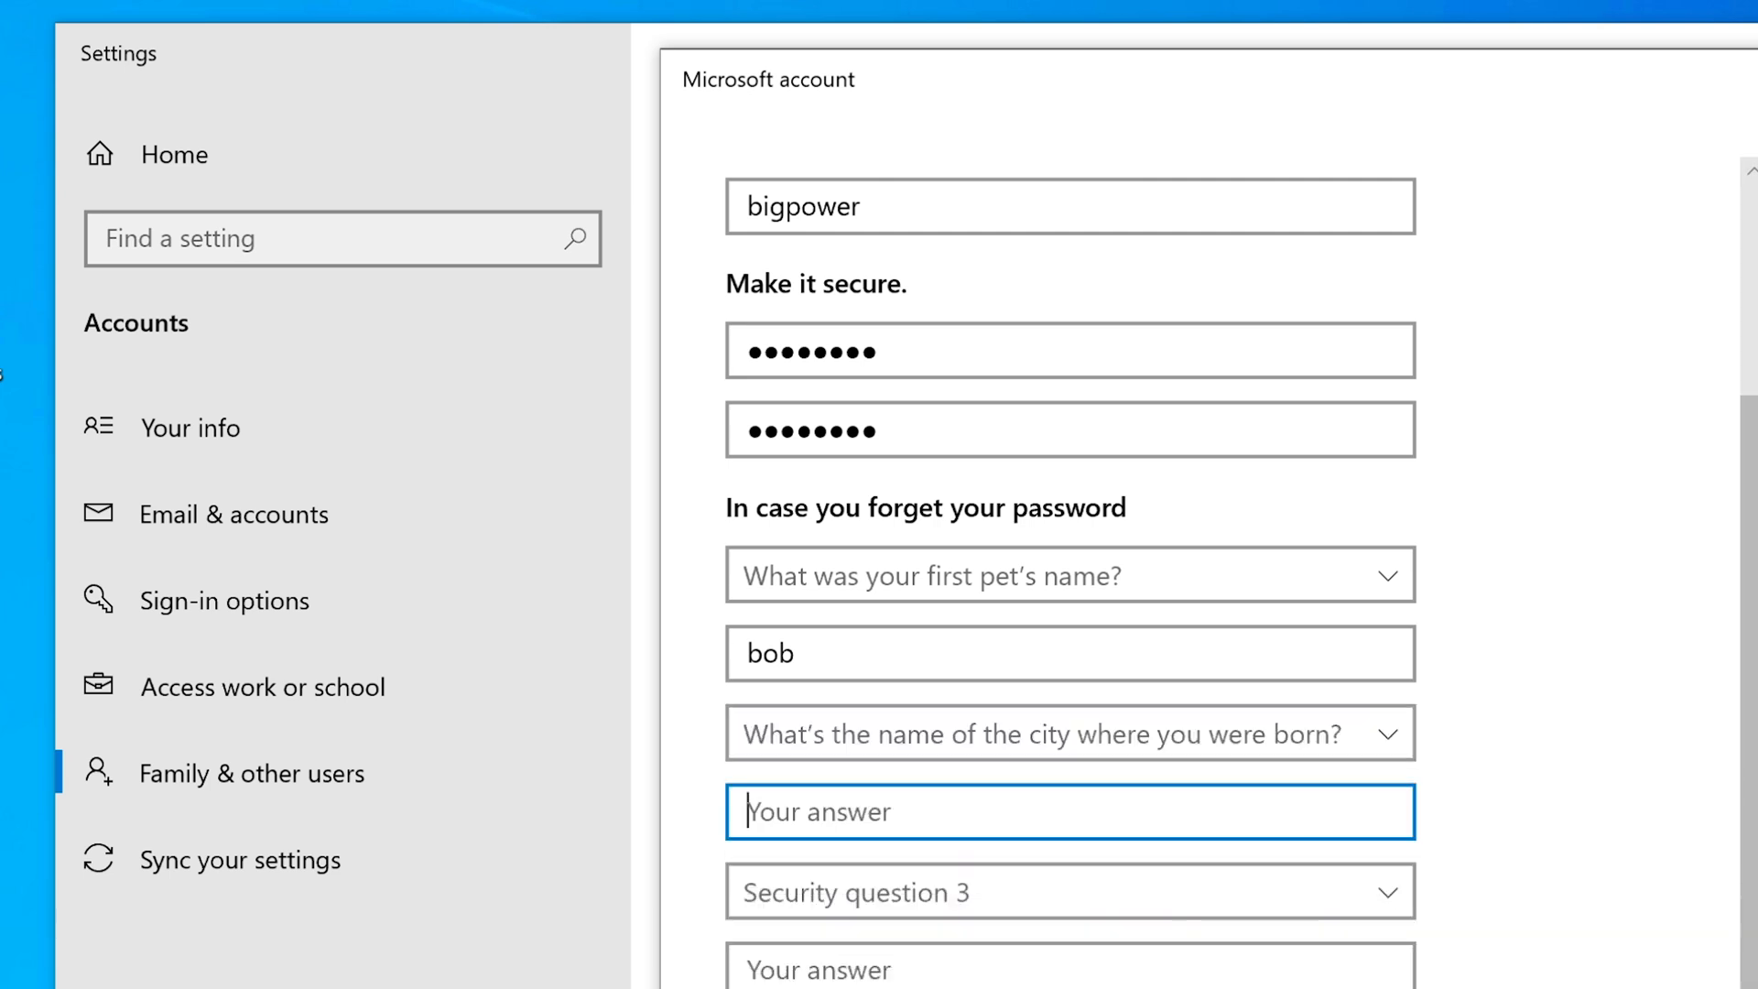
text(ny)
key(Tab)
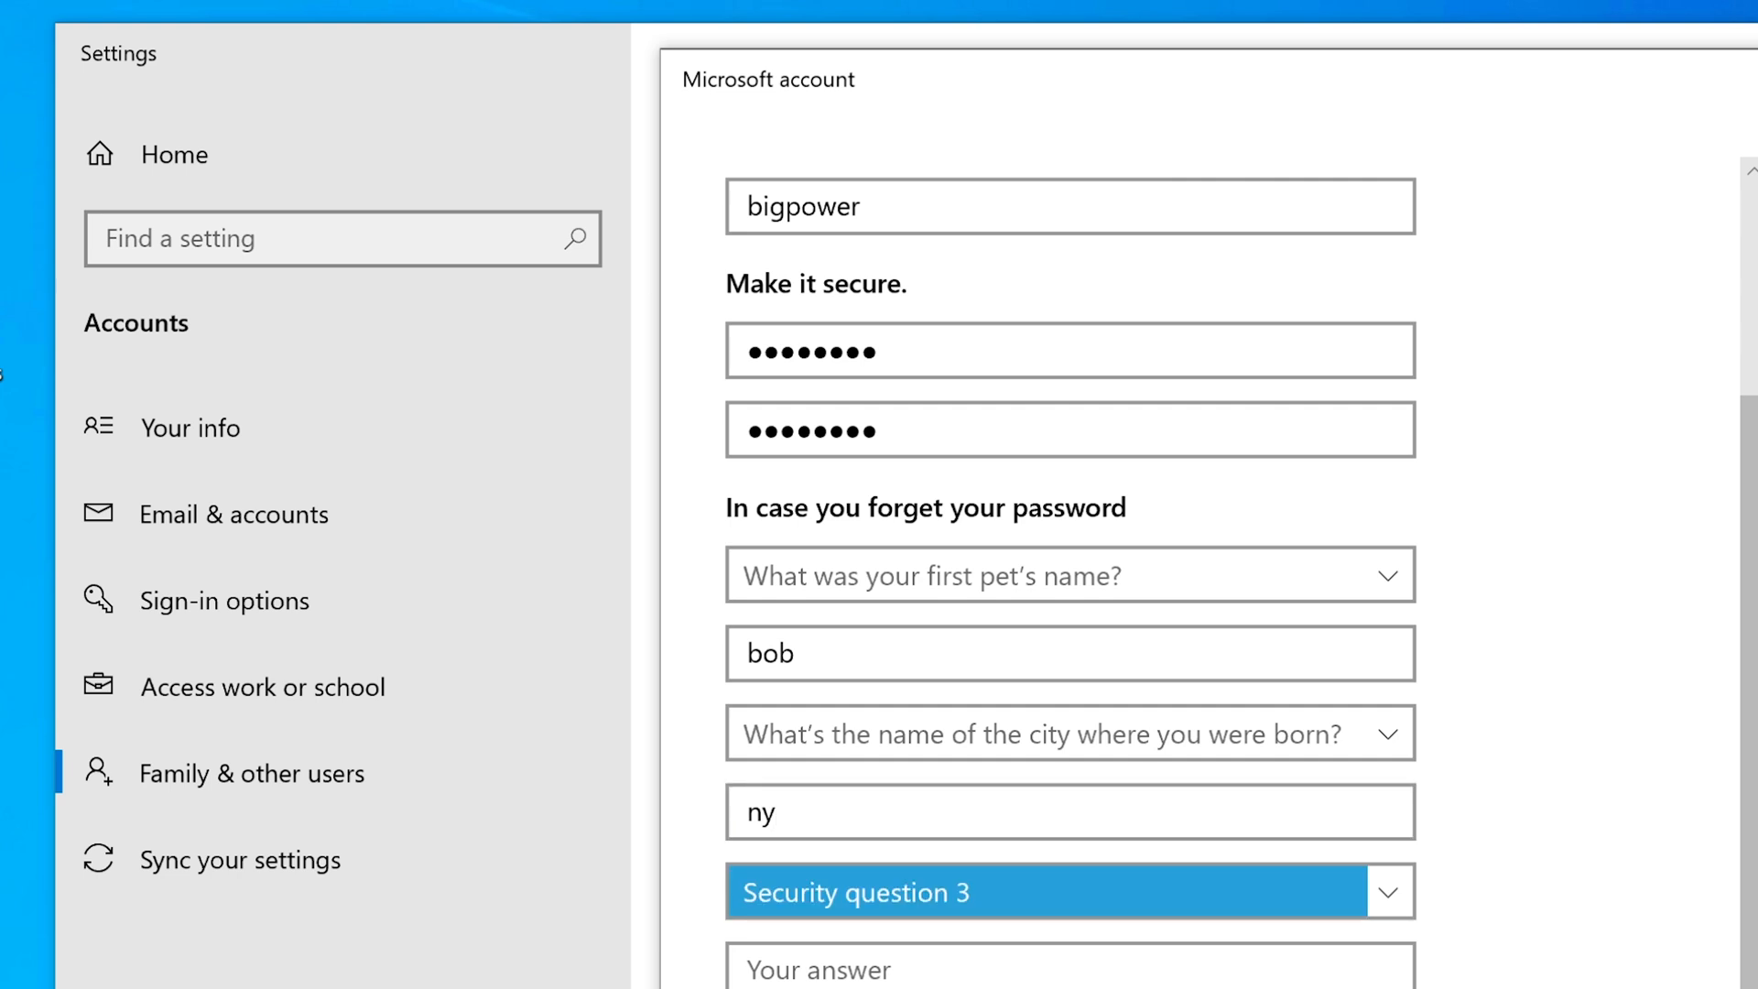
Choose the oldest cousin question as security question 3, answer it, and create the account.
click(1279, 898)
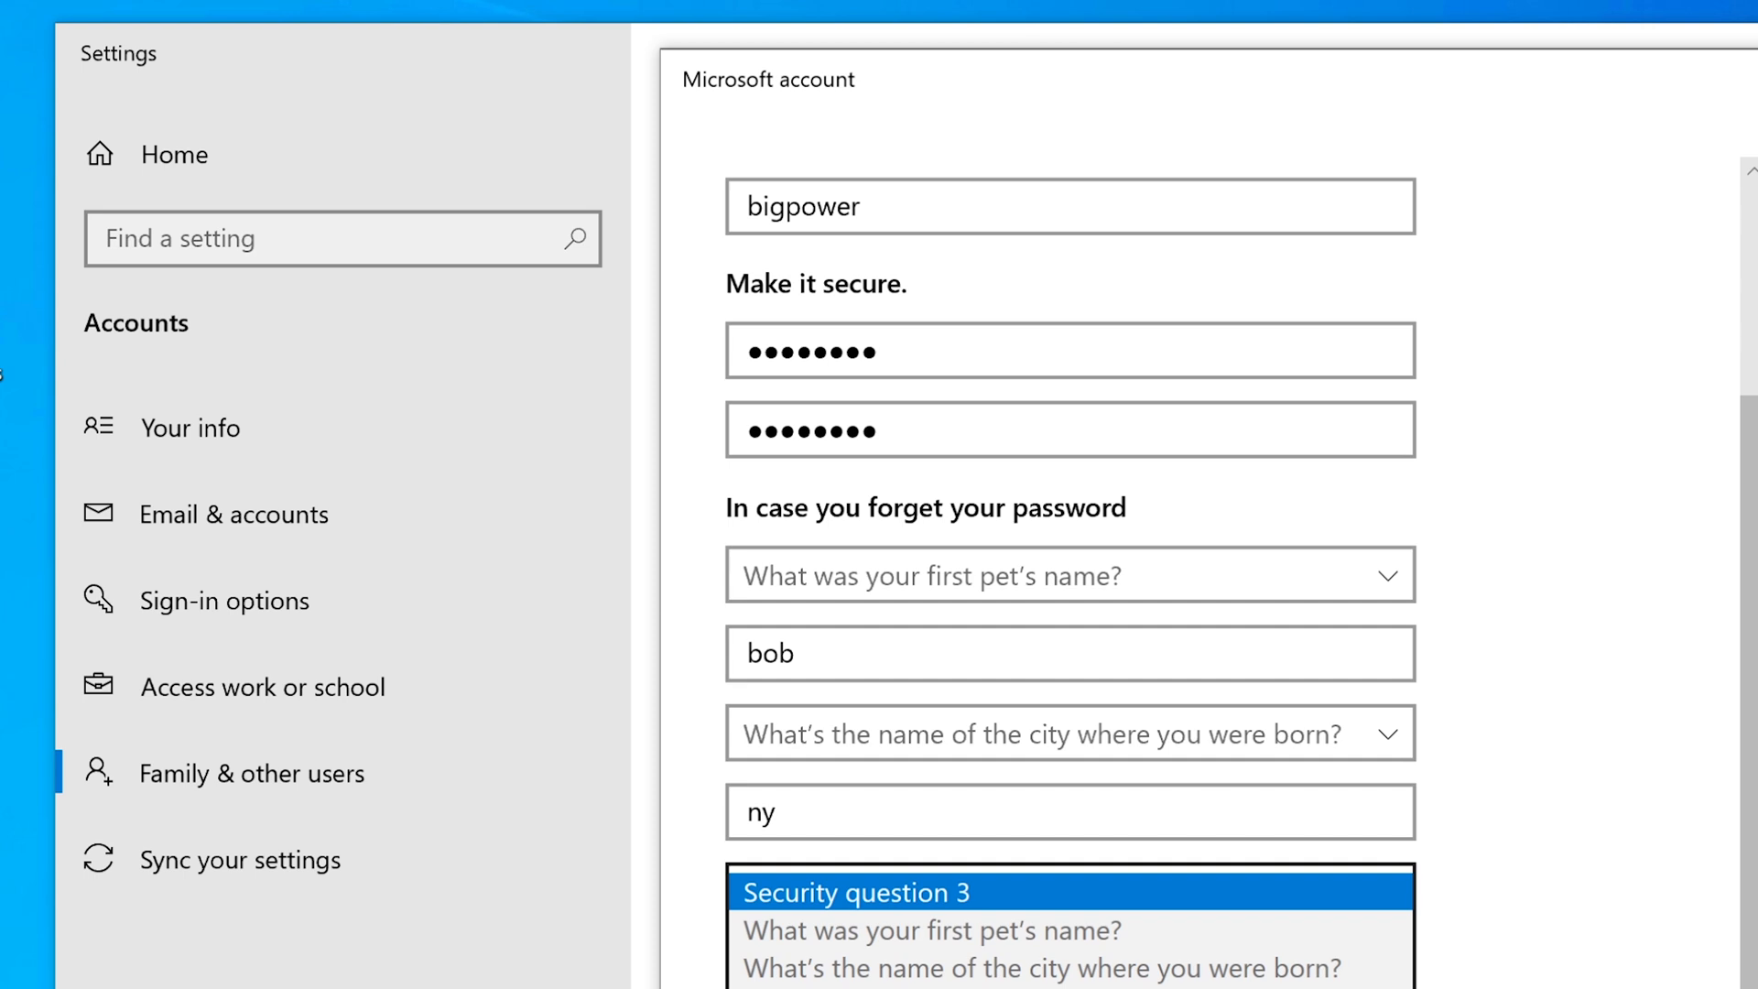
click(1071, 987)
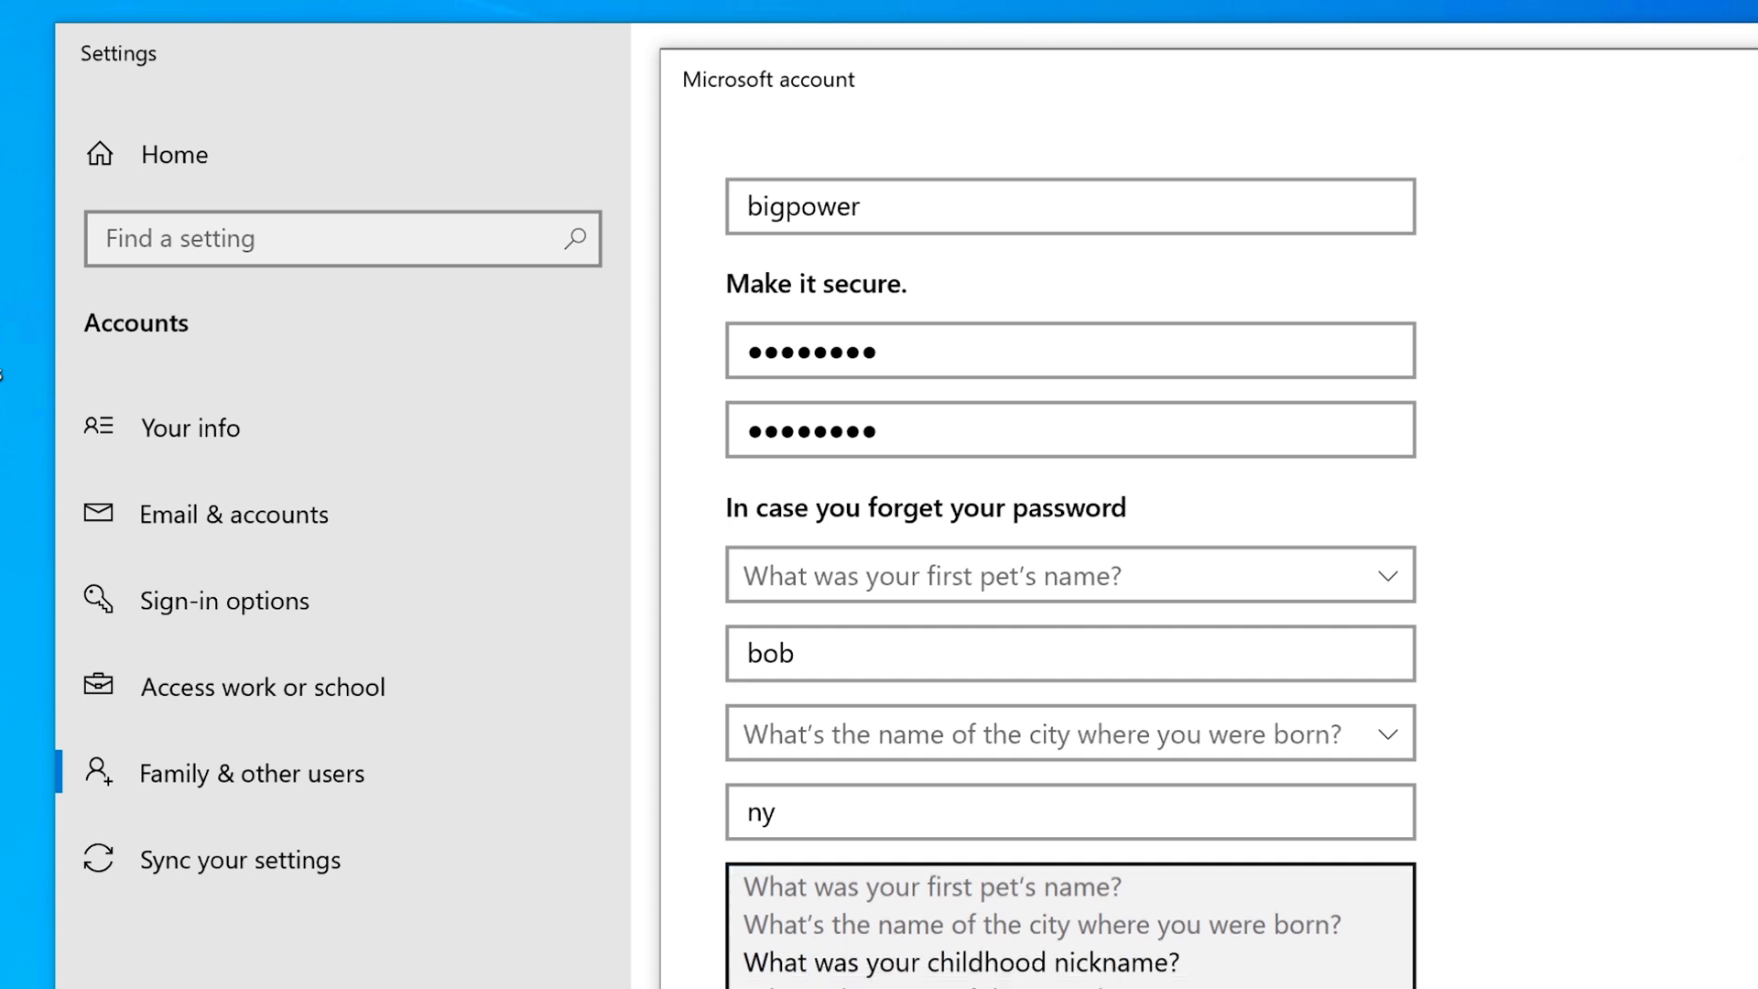
click(1071, 974)
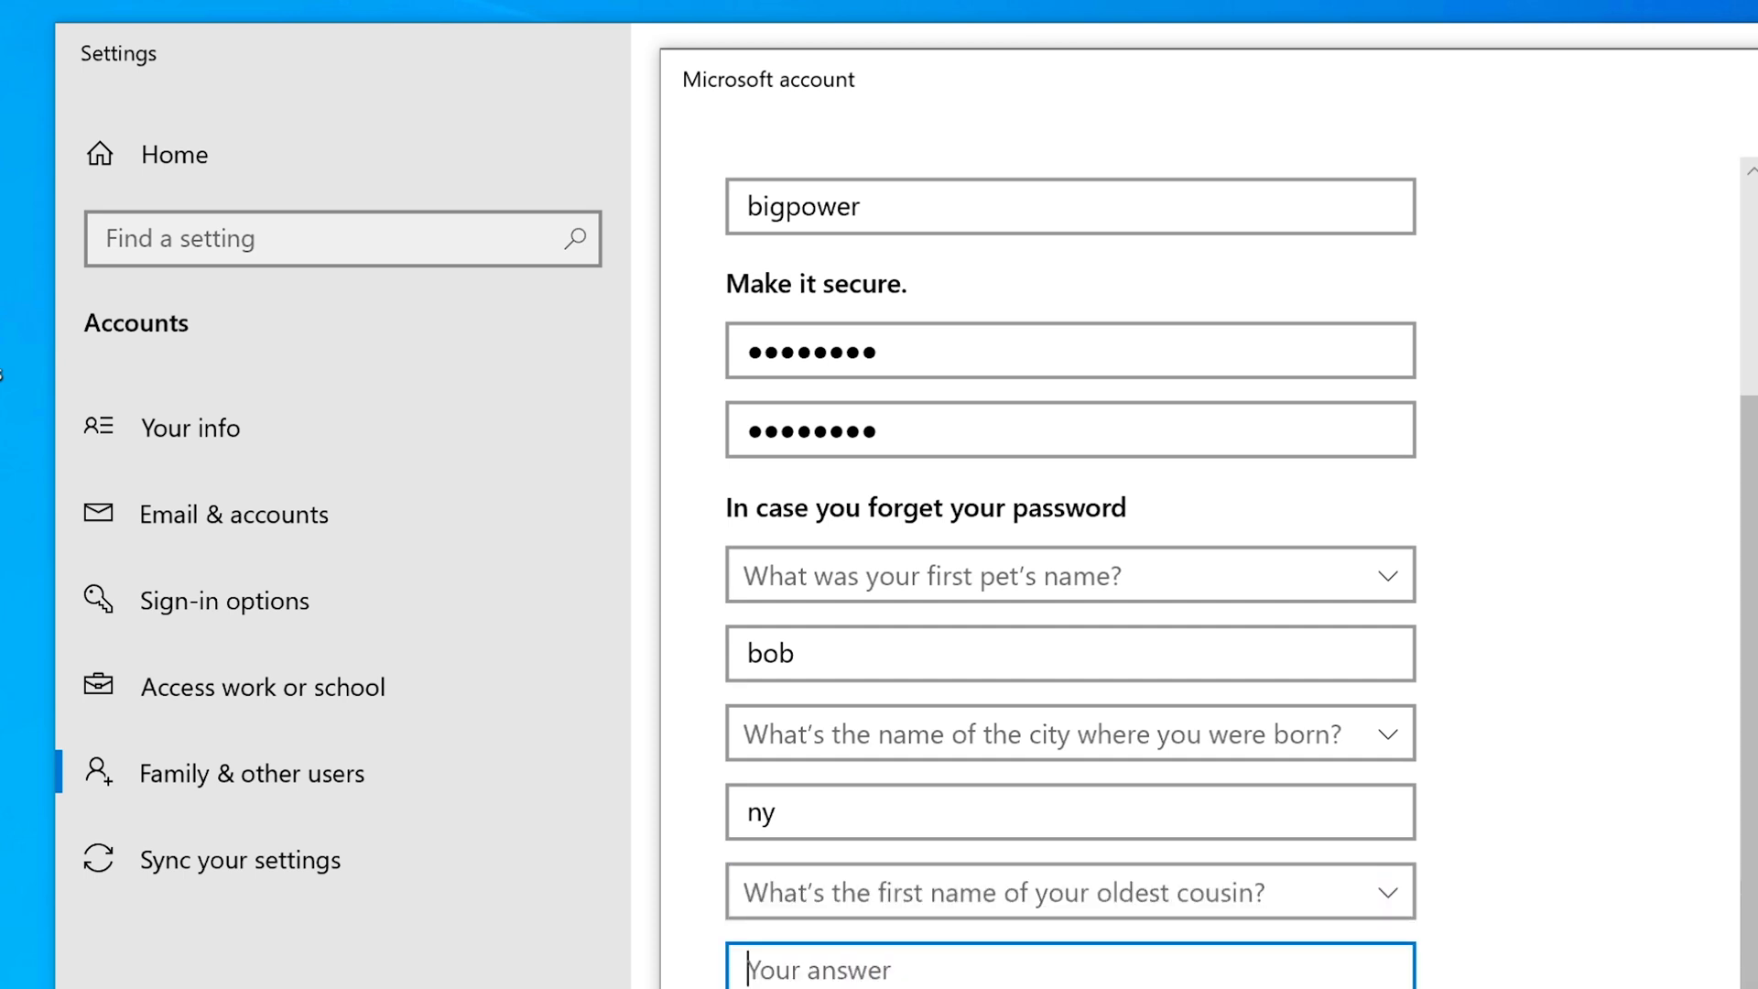
text(larry)
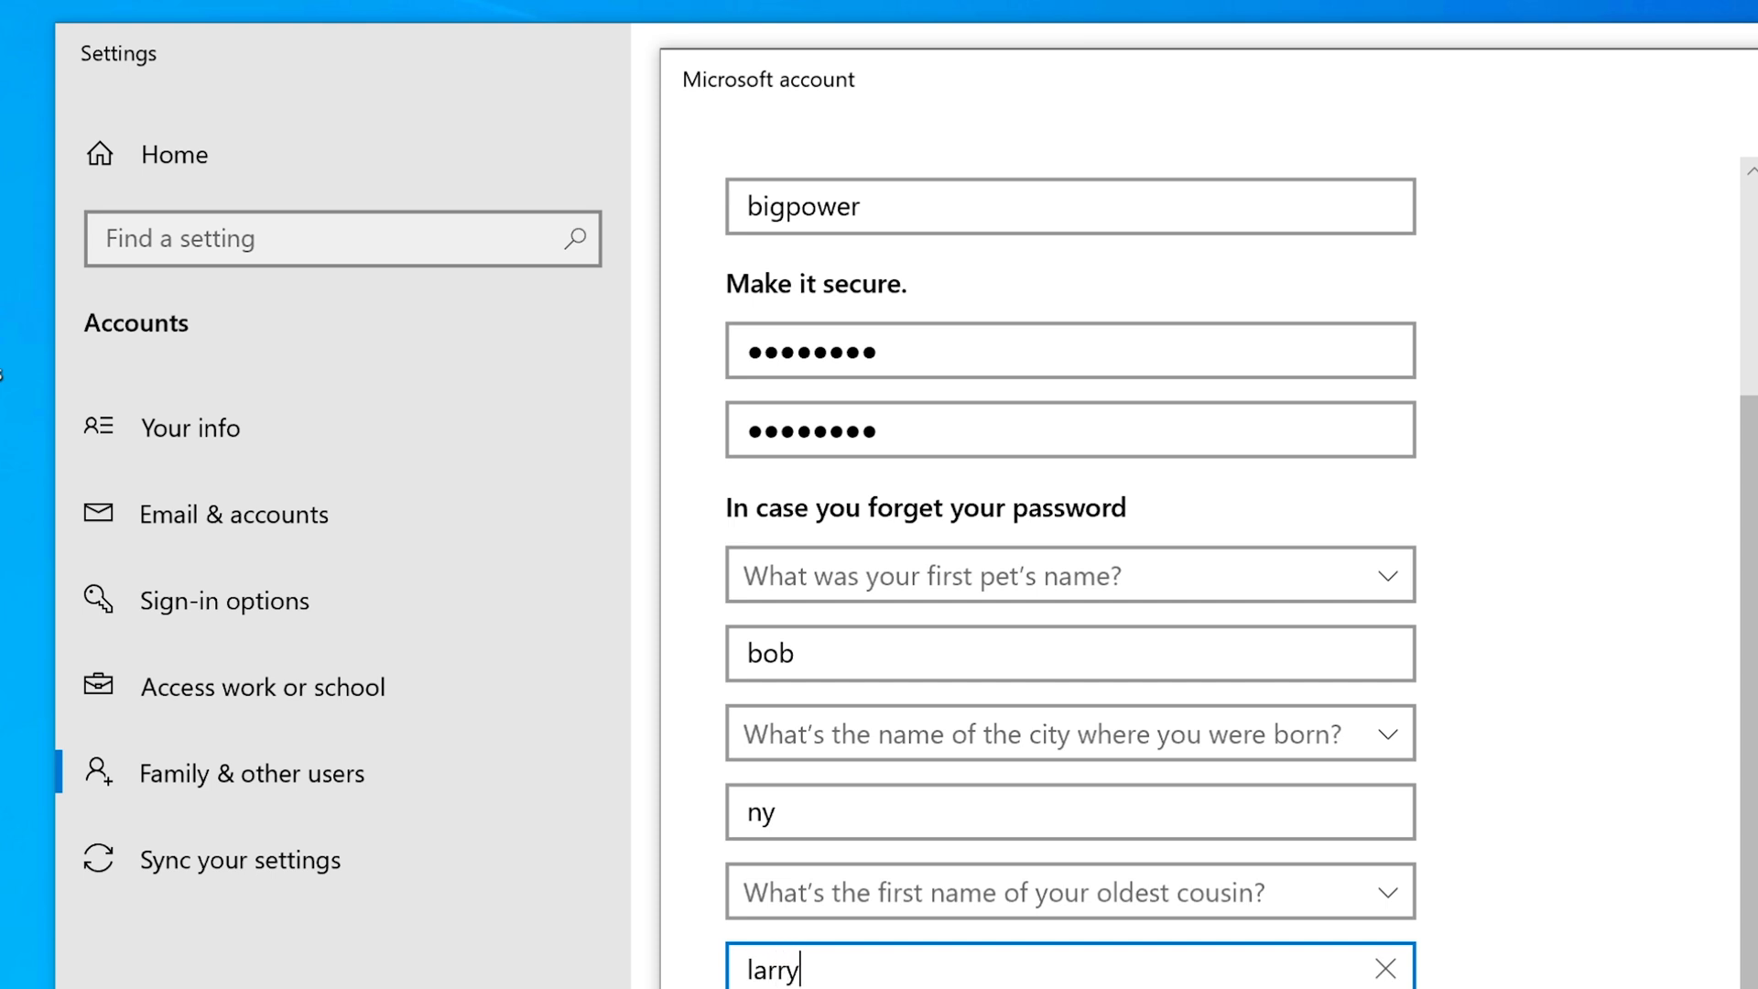
key(Return)
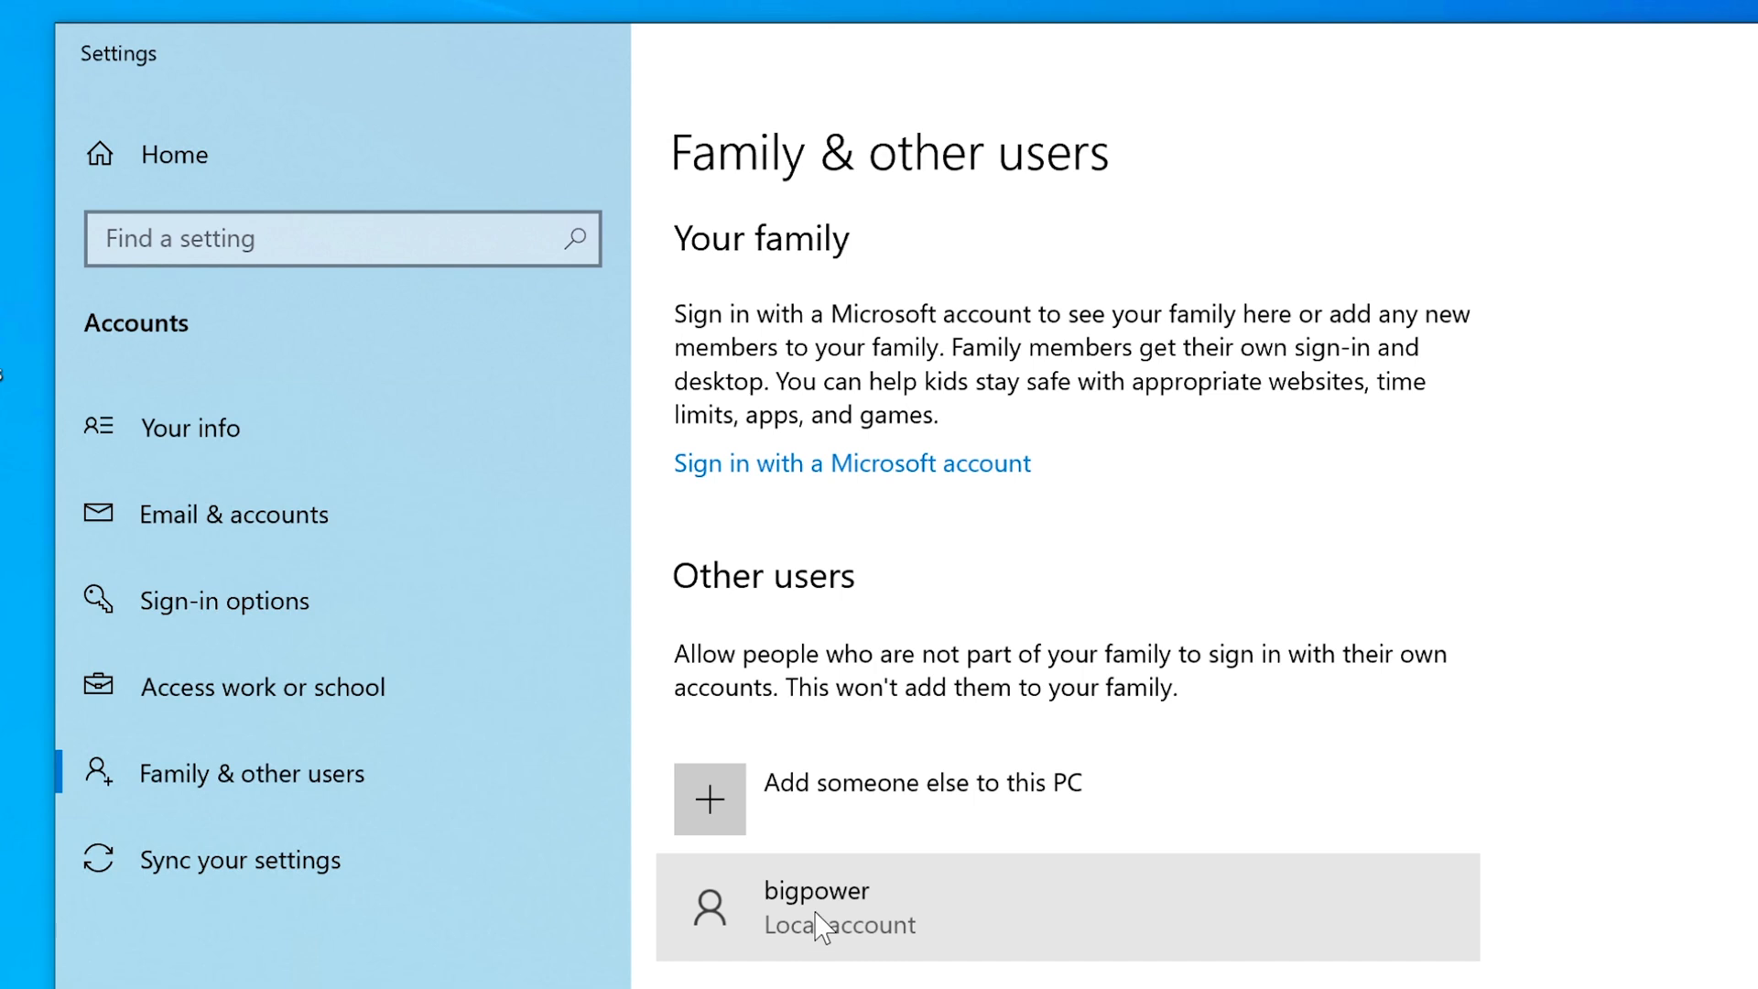
Change the bigpower account type to Administrator and confirm with OK.
click(895, 904)
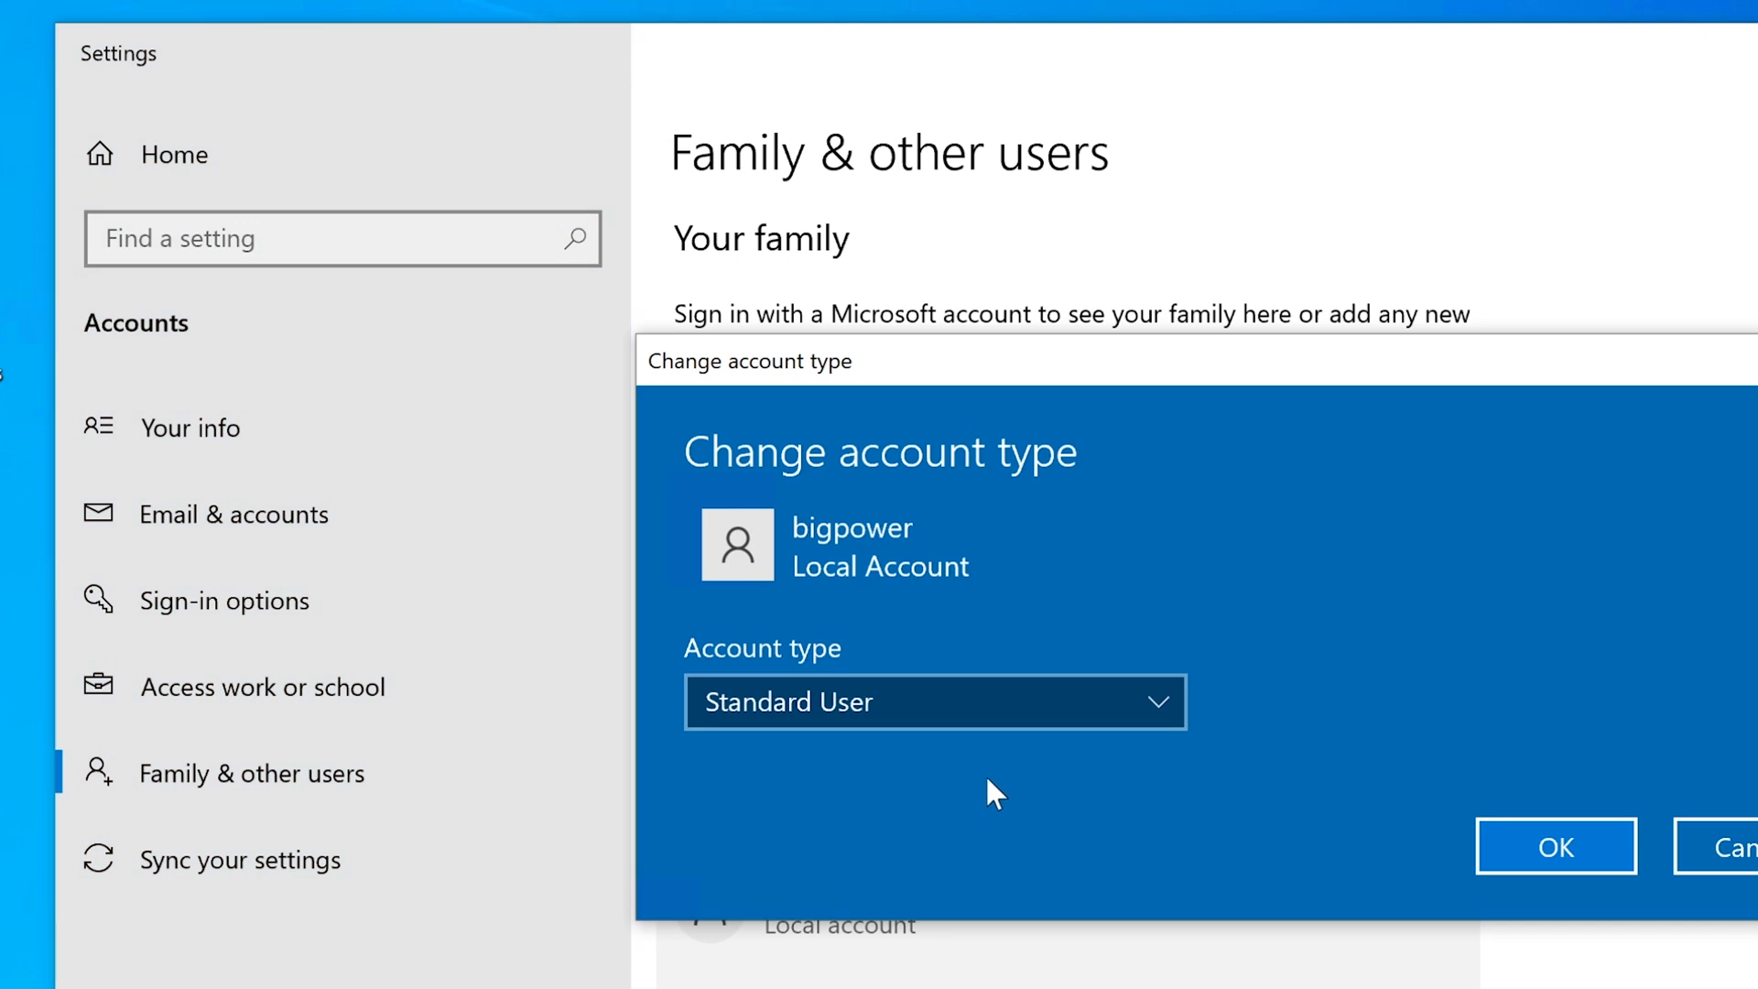
click(1074, 703)
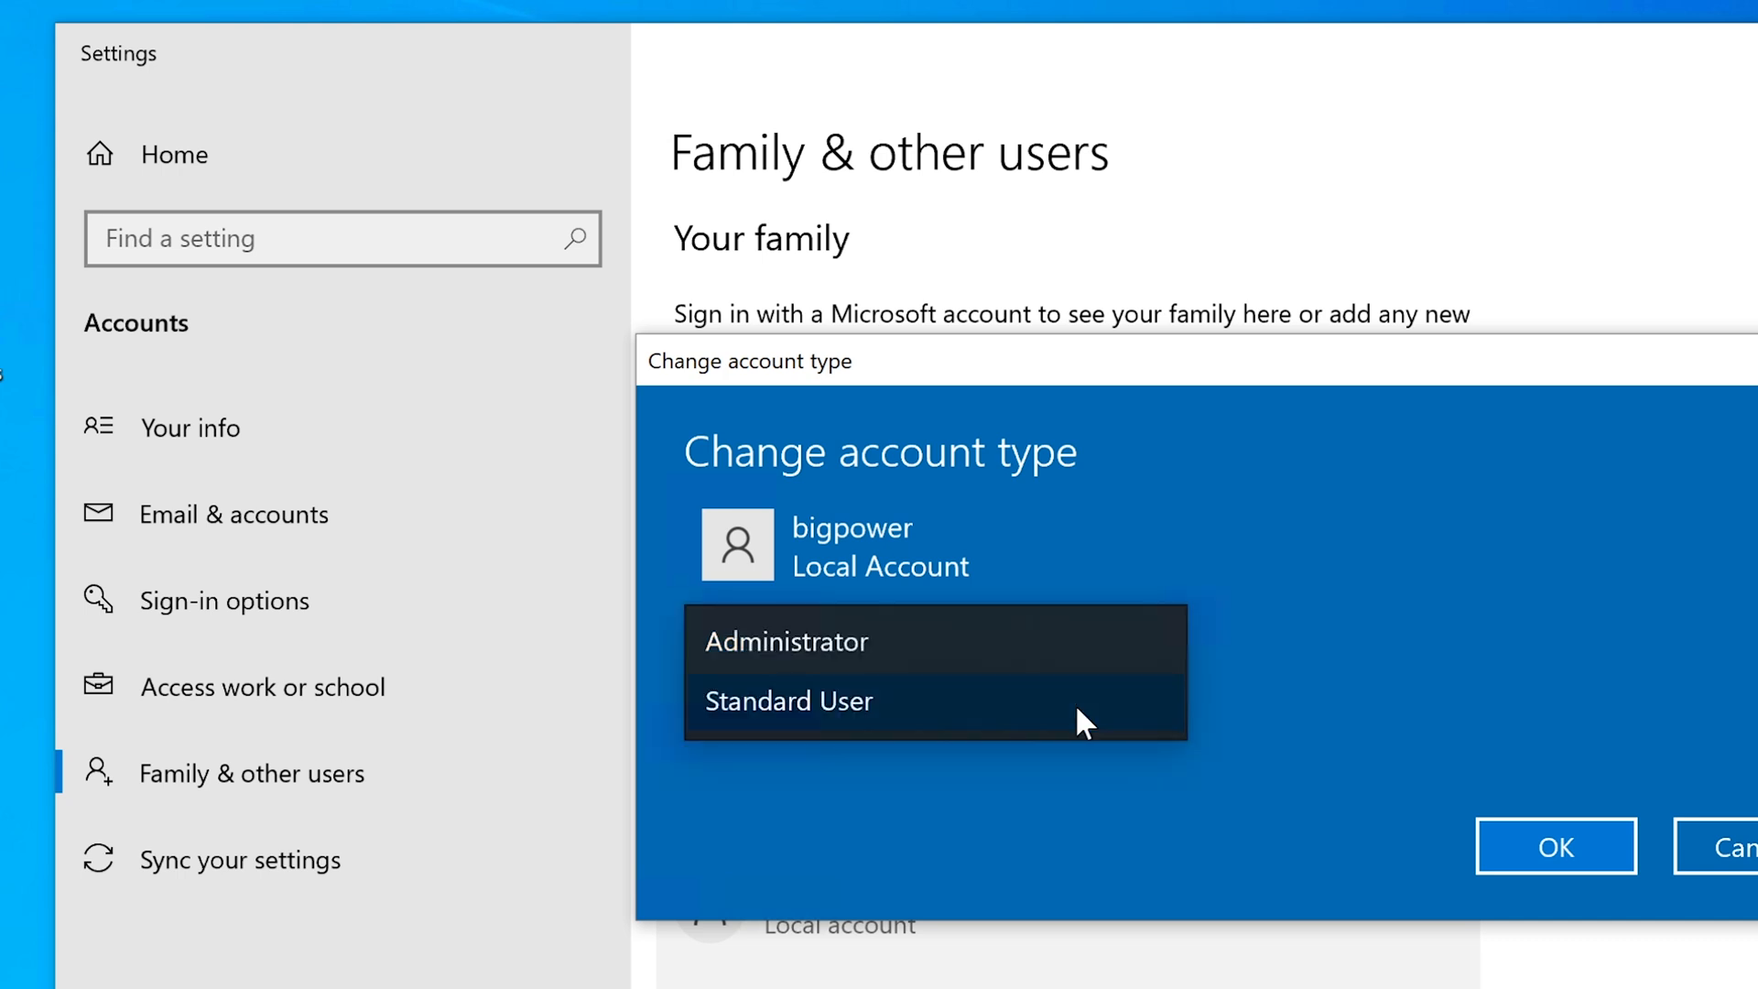
click(1018, 646)
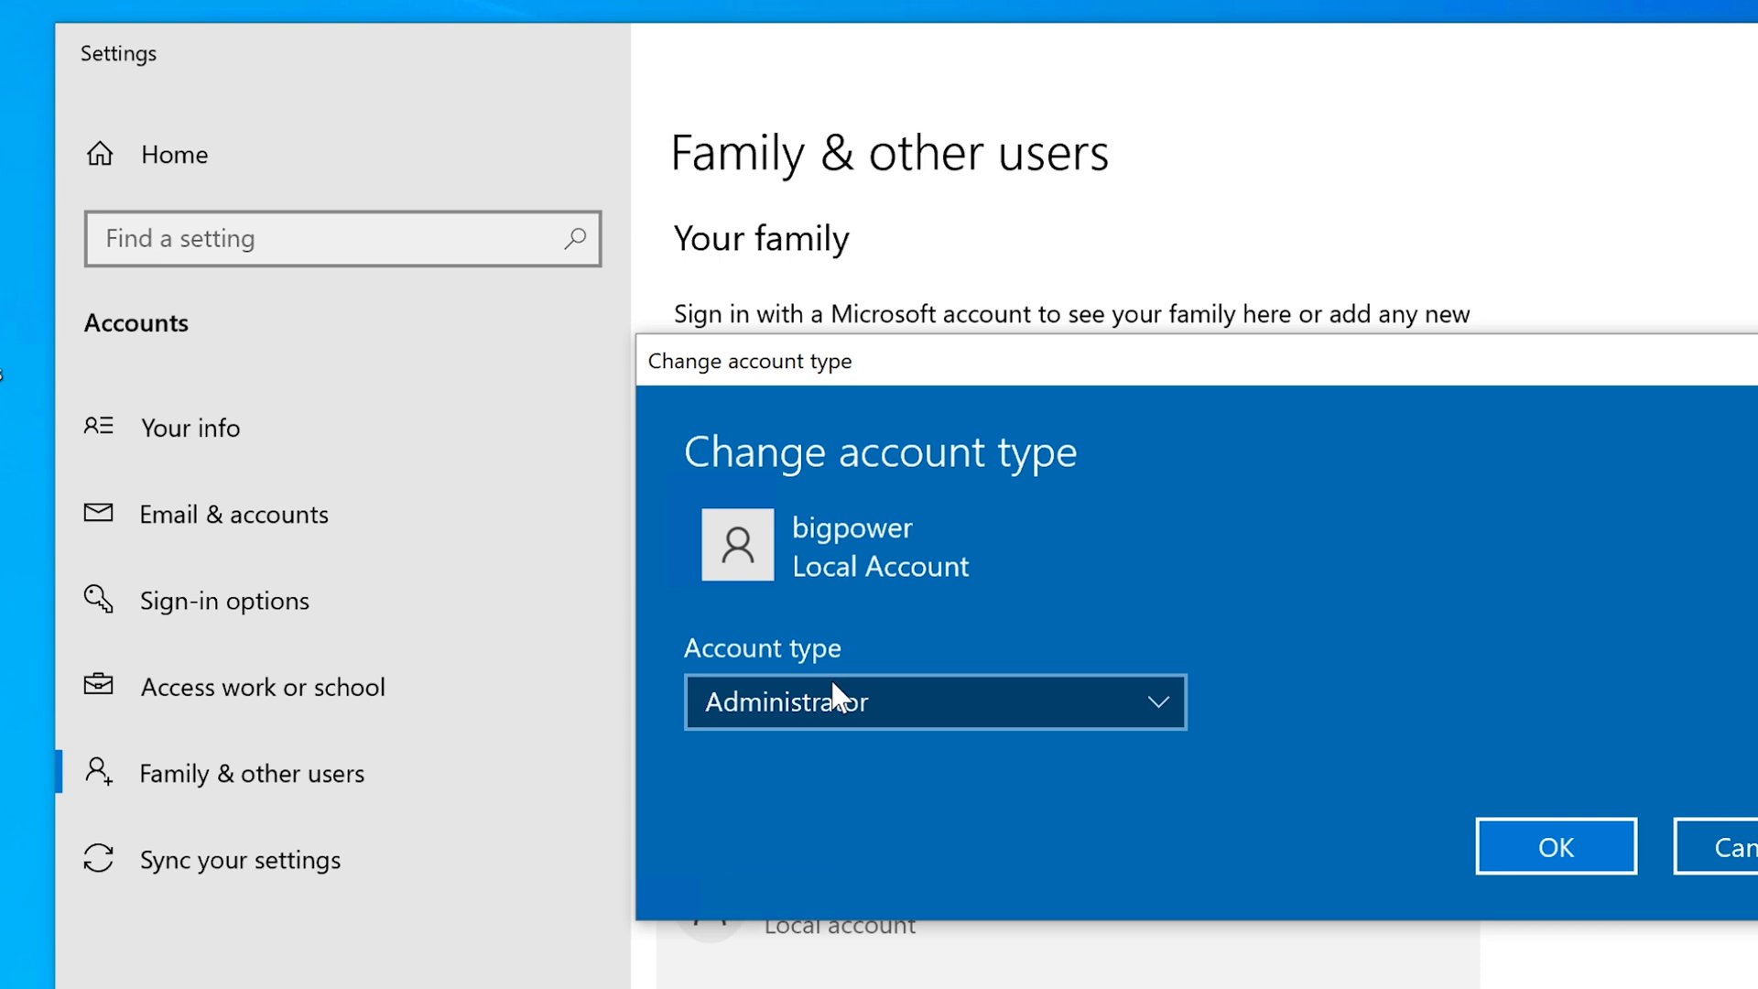
click(1576, 865)
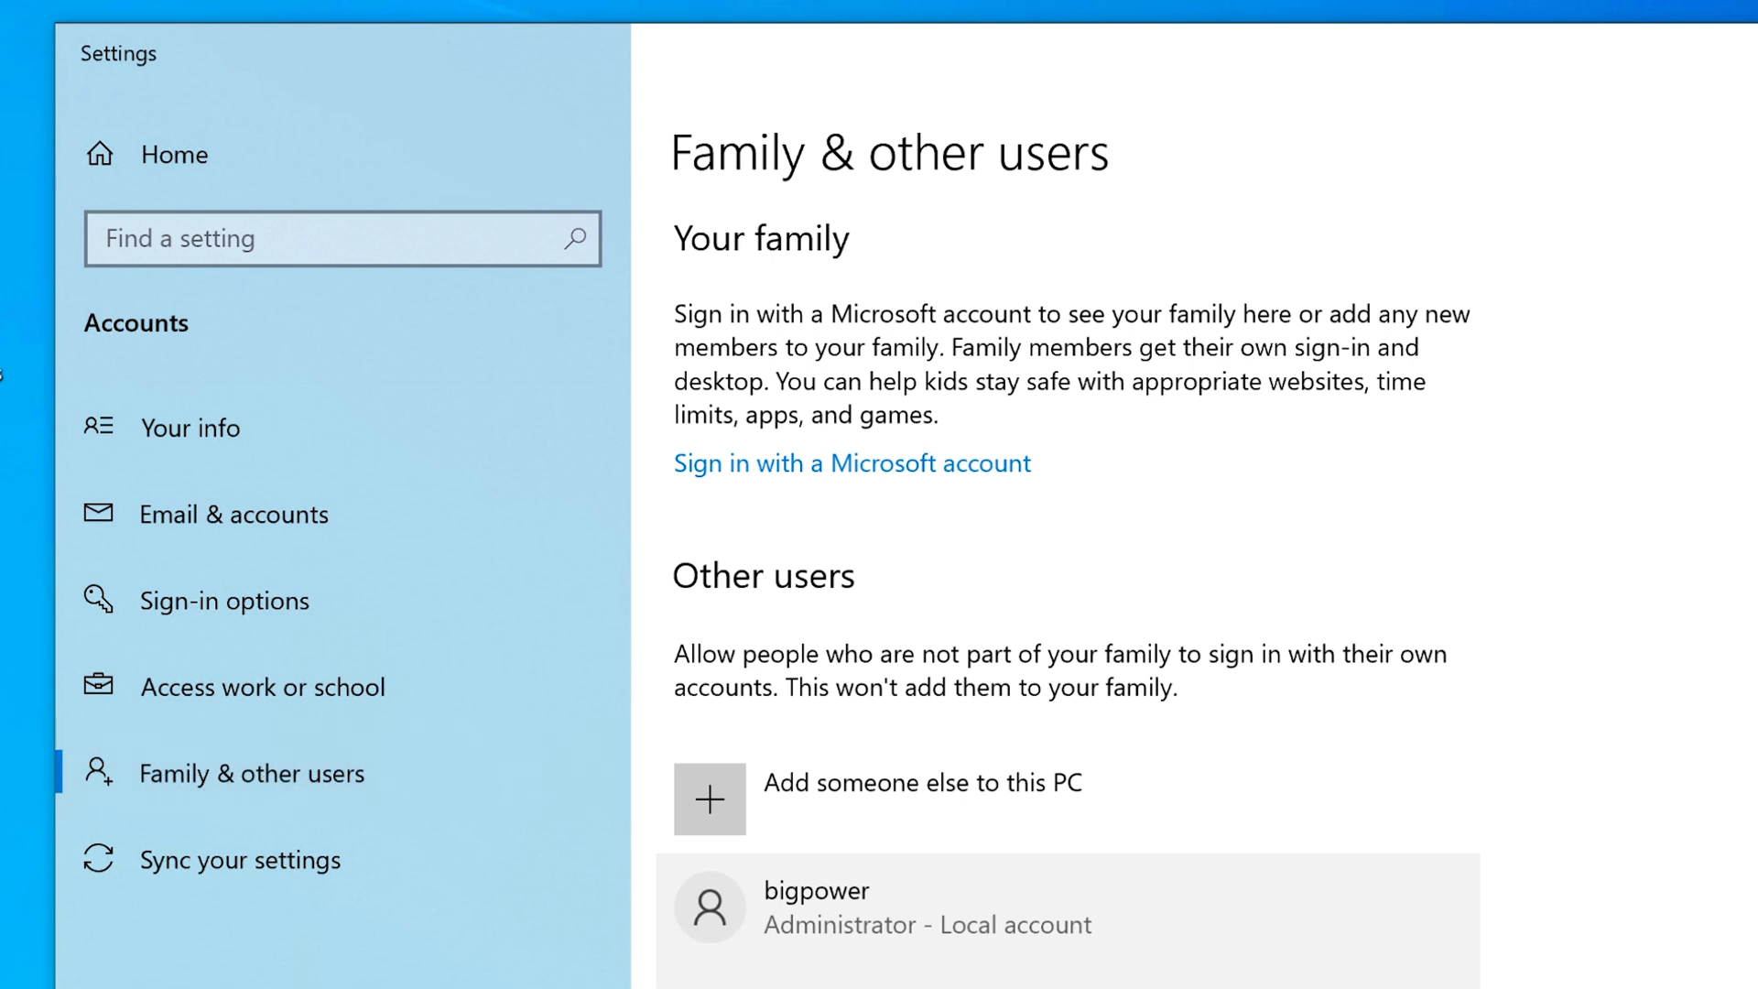
scroll(1068, 586, down, 2)
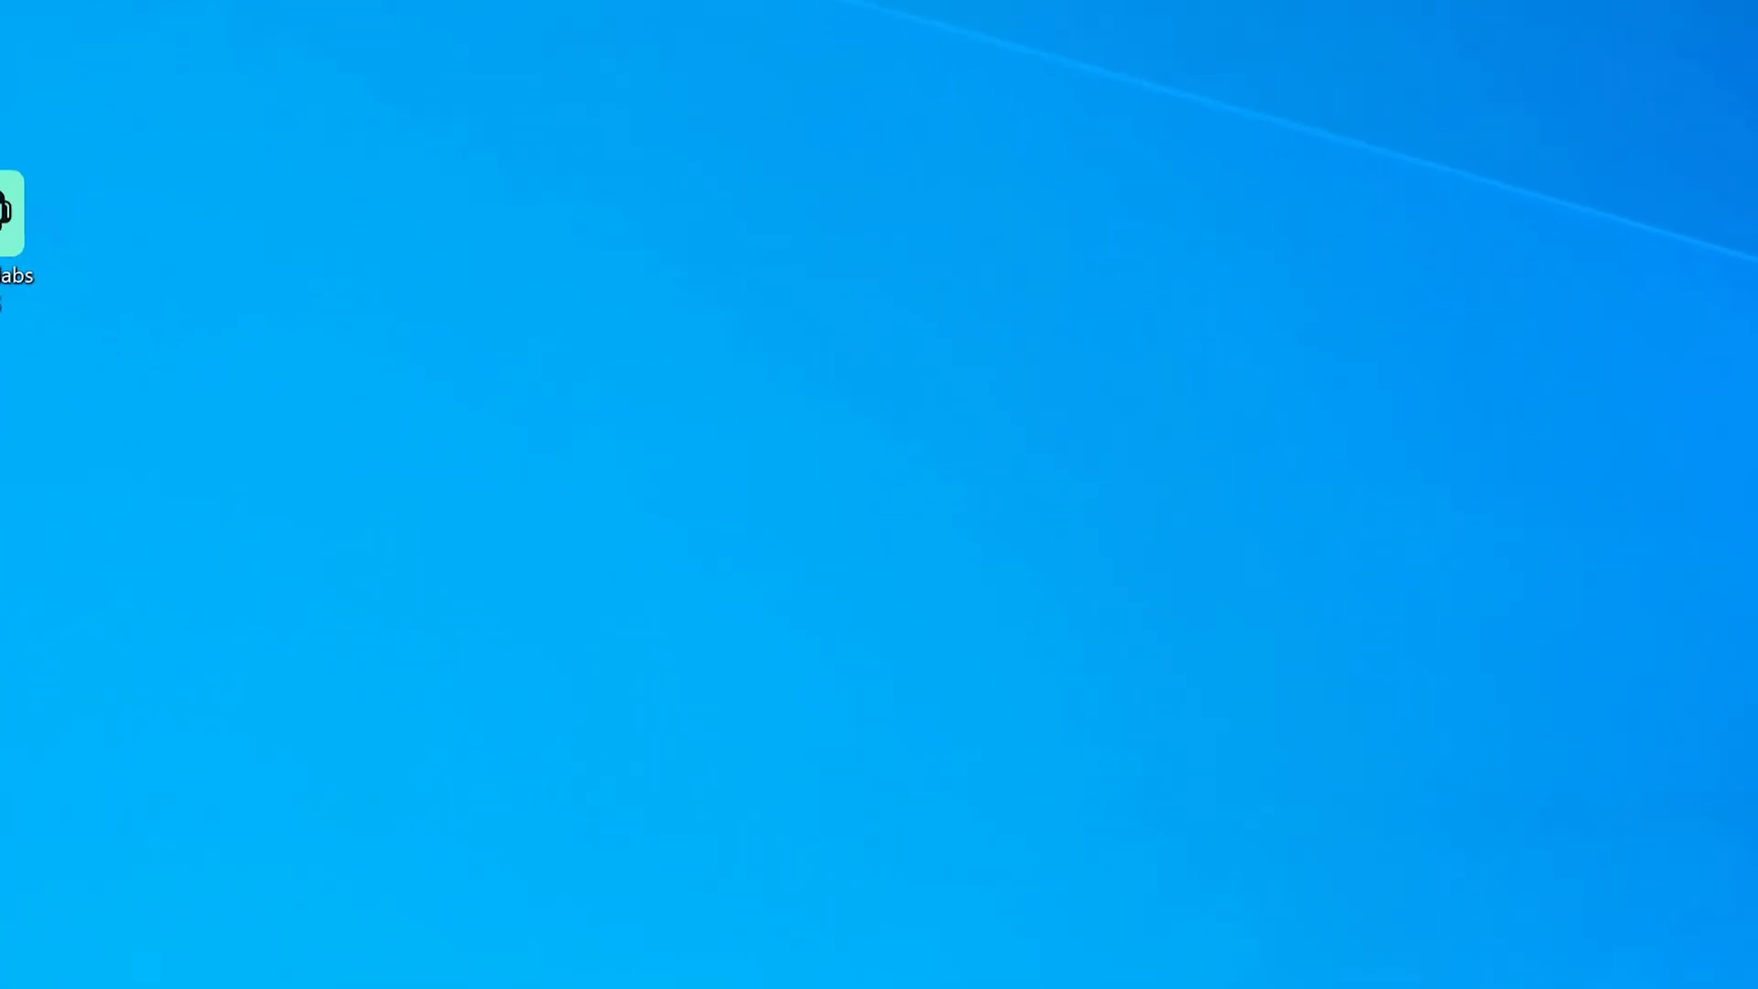
Search 'control' to launch Control Panel and enter its User Accounts section.
key(super+s)
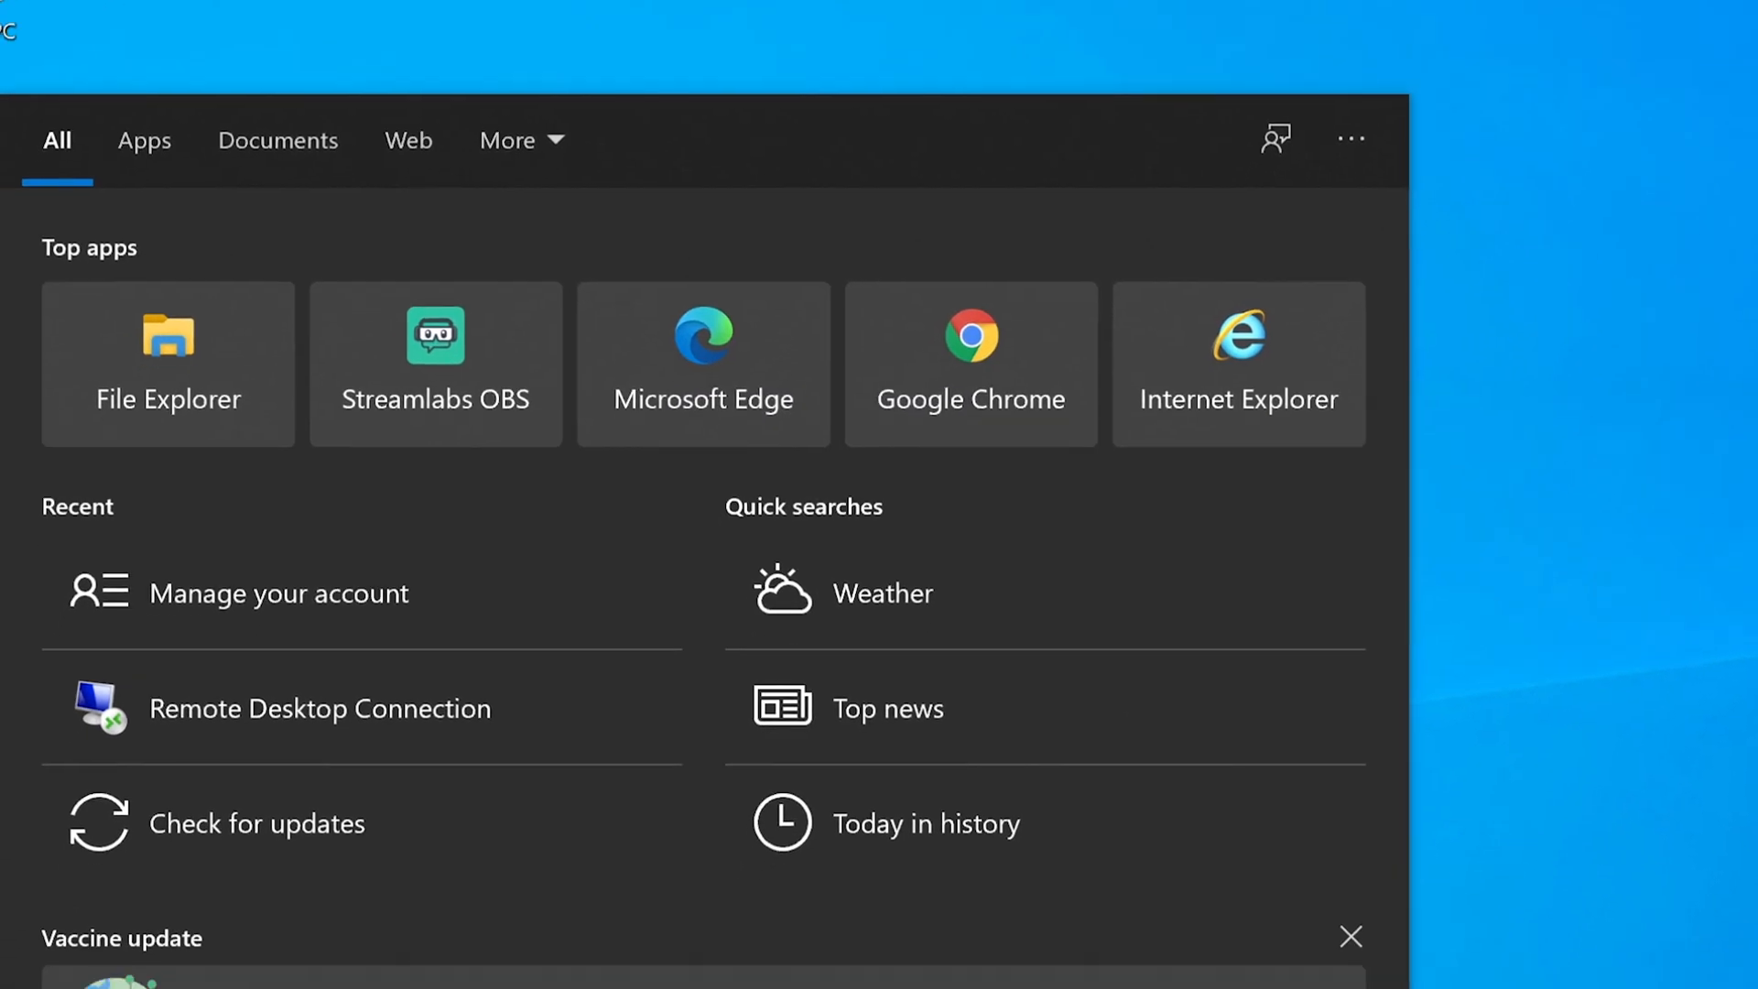
text(control)
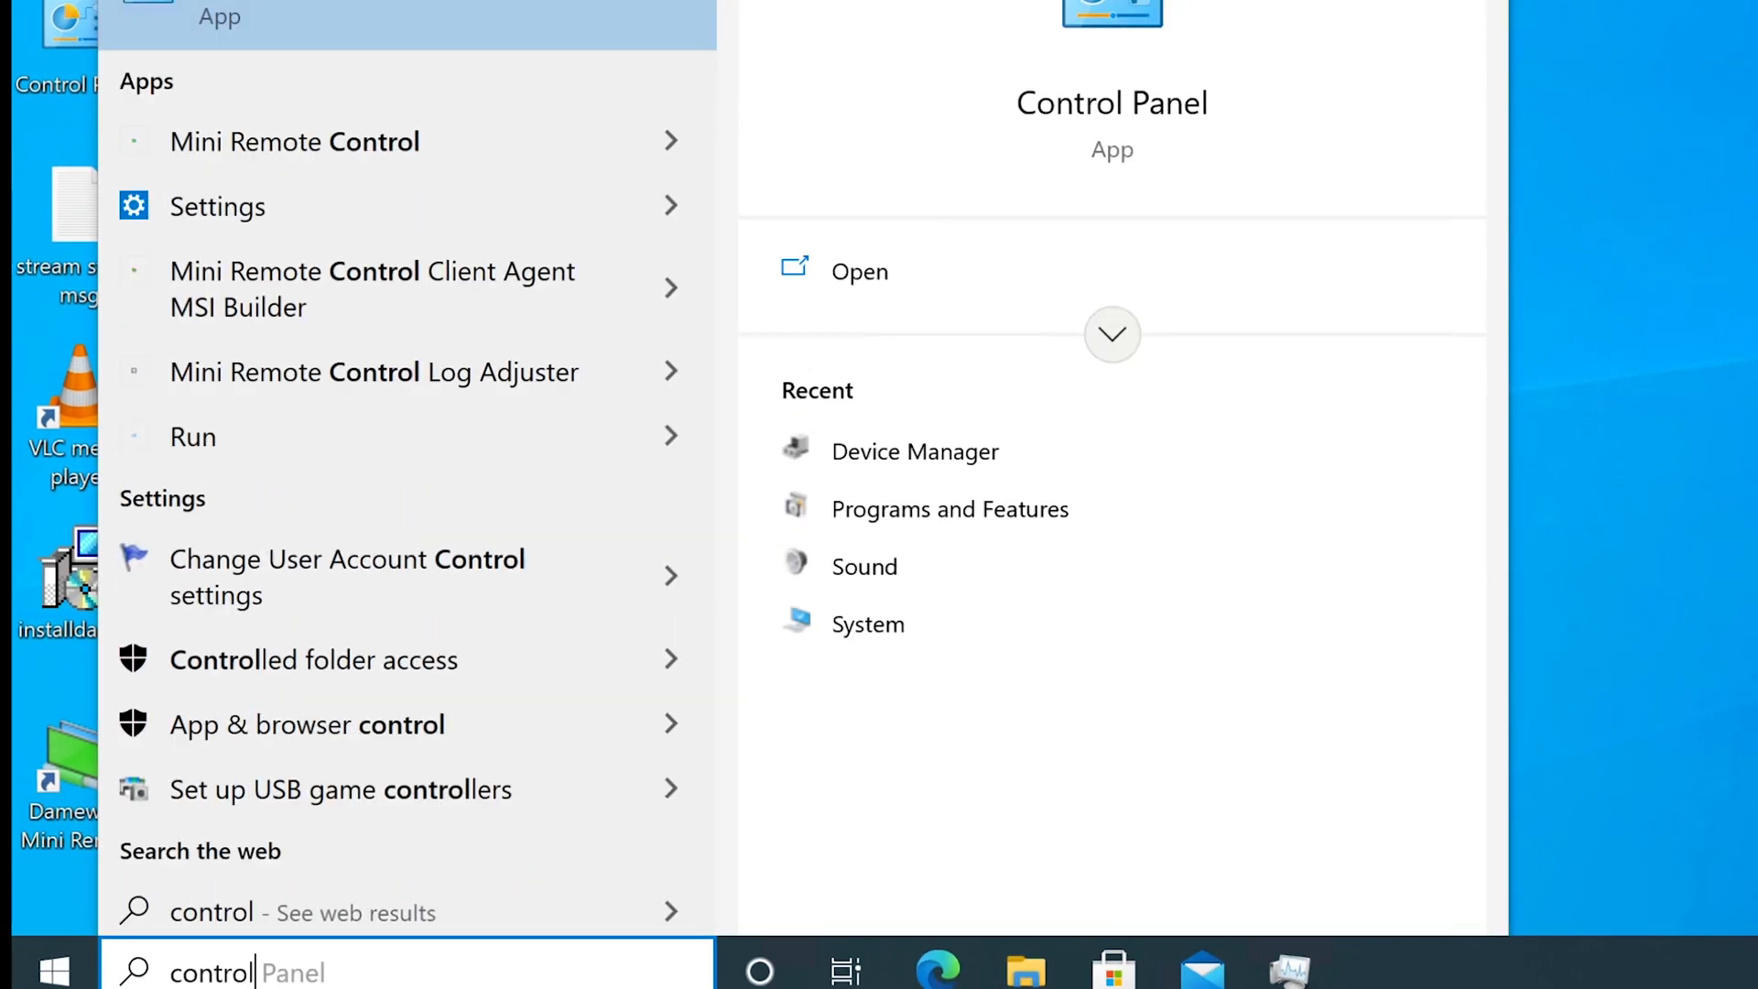
click(449, 9)
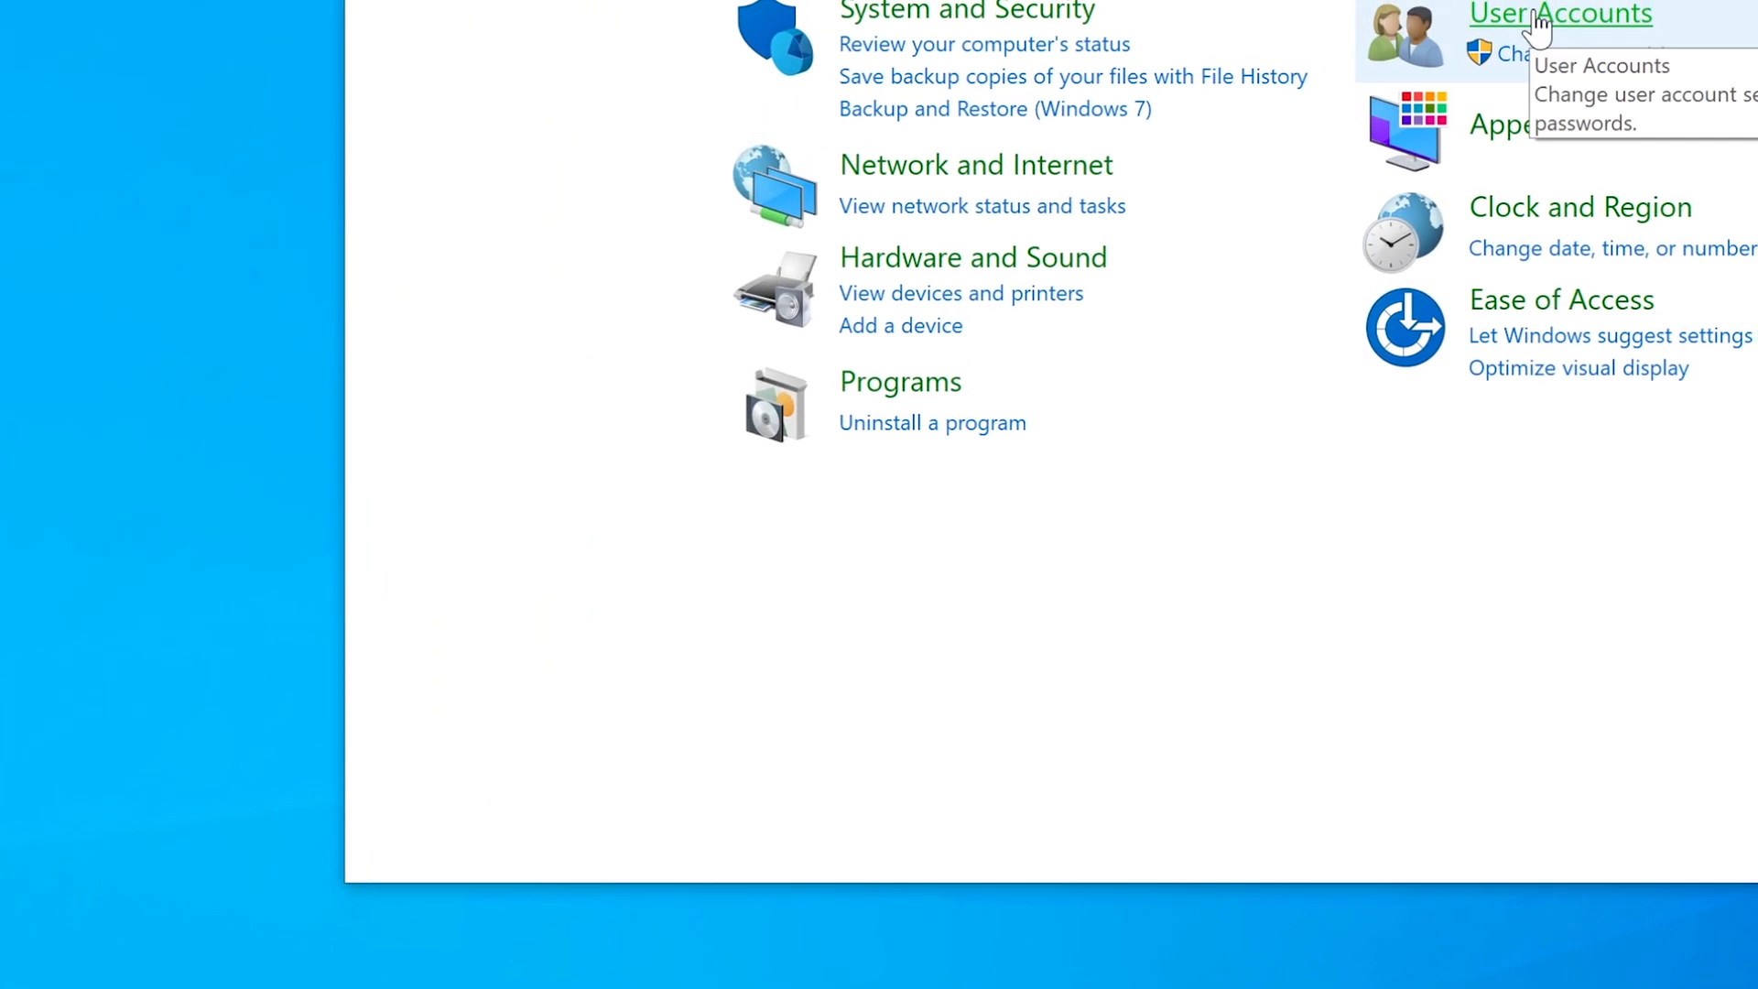
click(1547, 17)
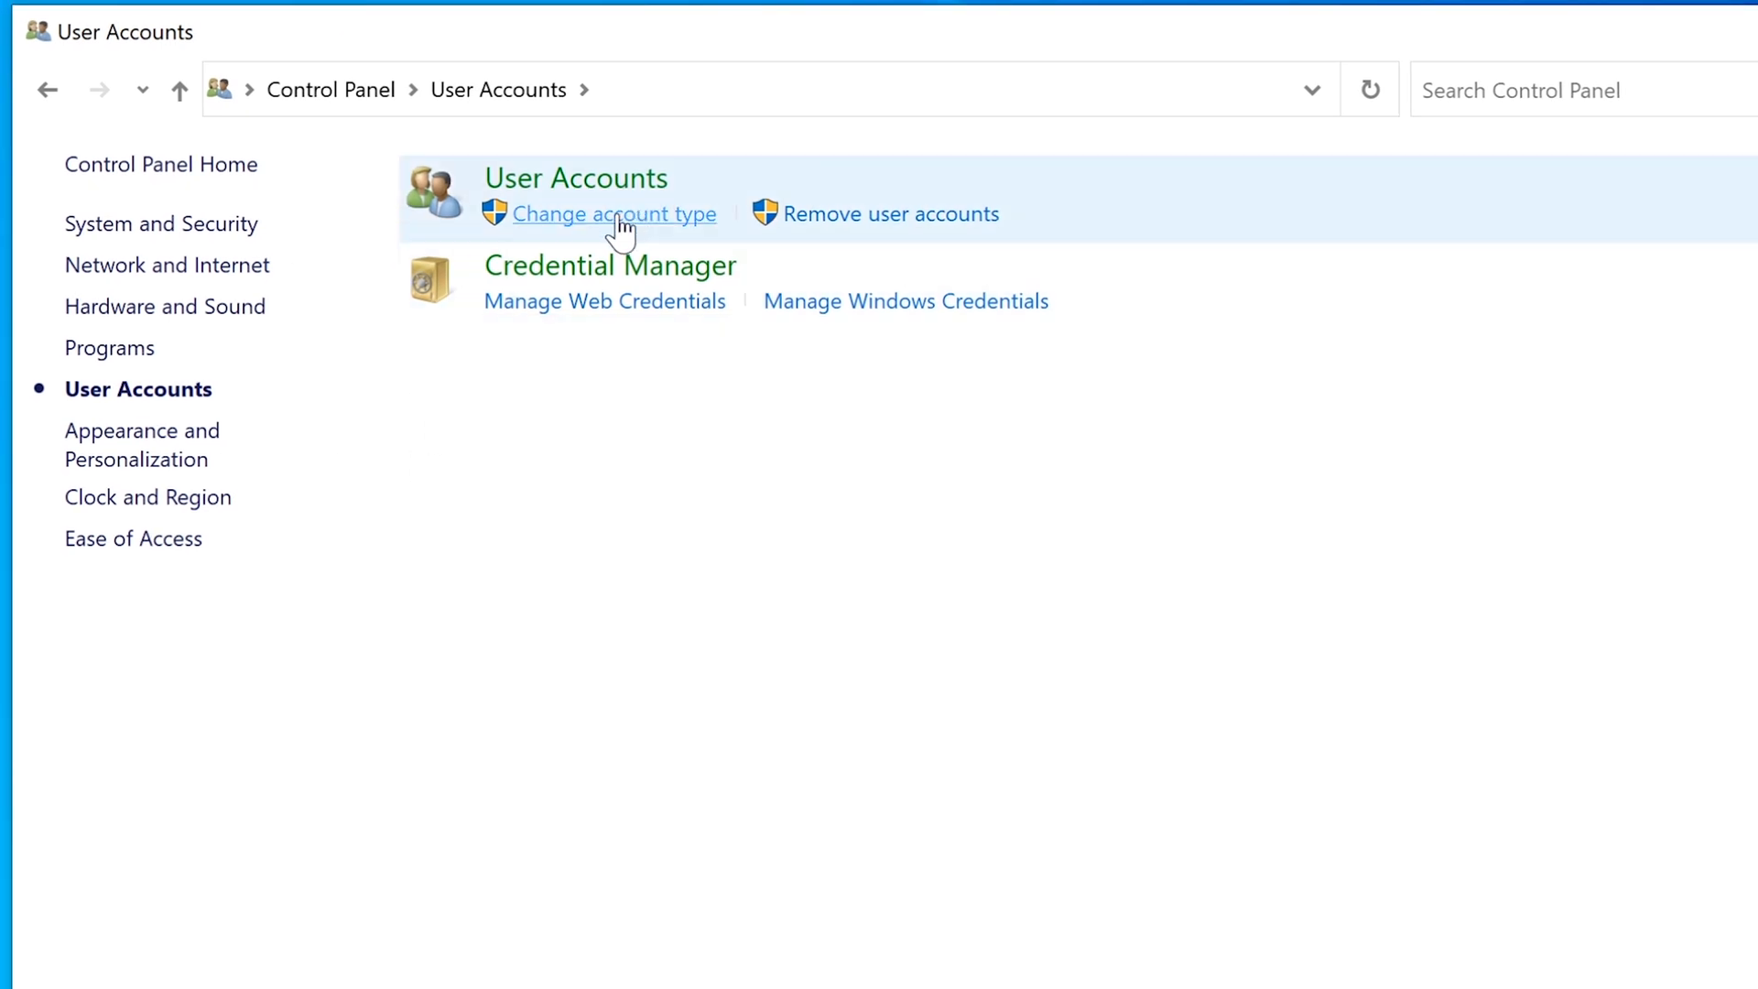
Set cobuman's account type to Standard, then go back to its account overview.
click(619, 216)
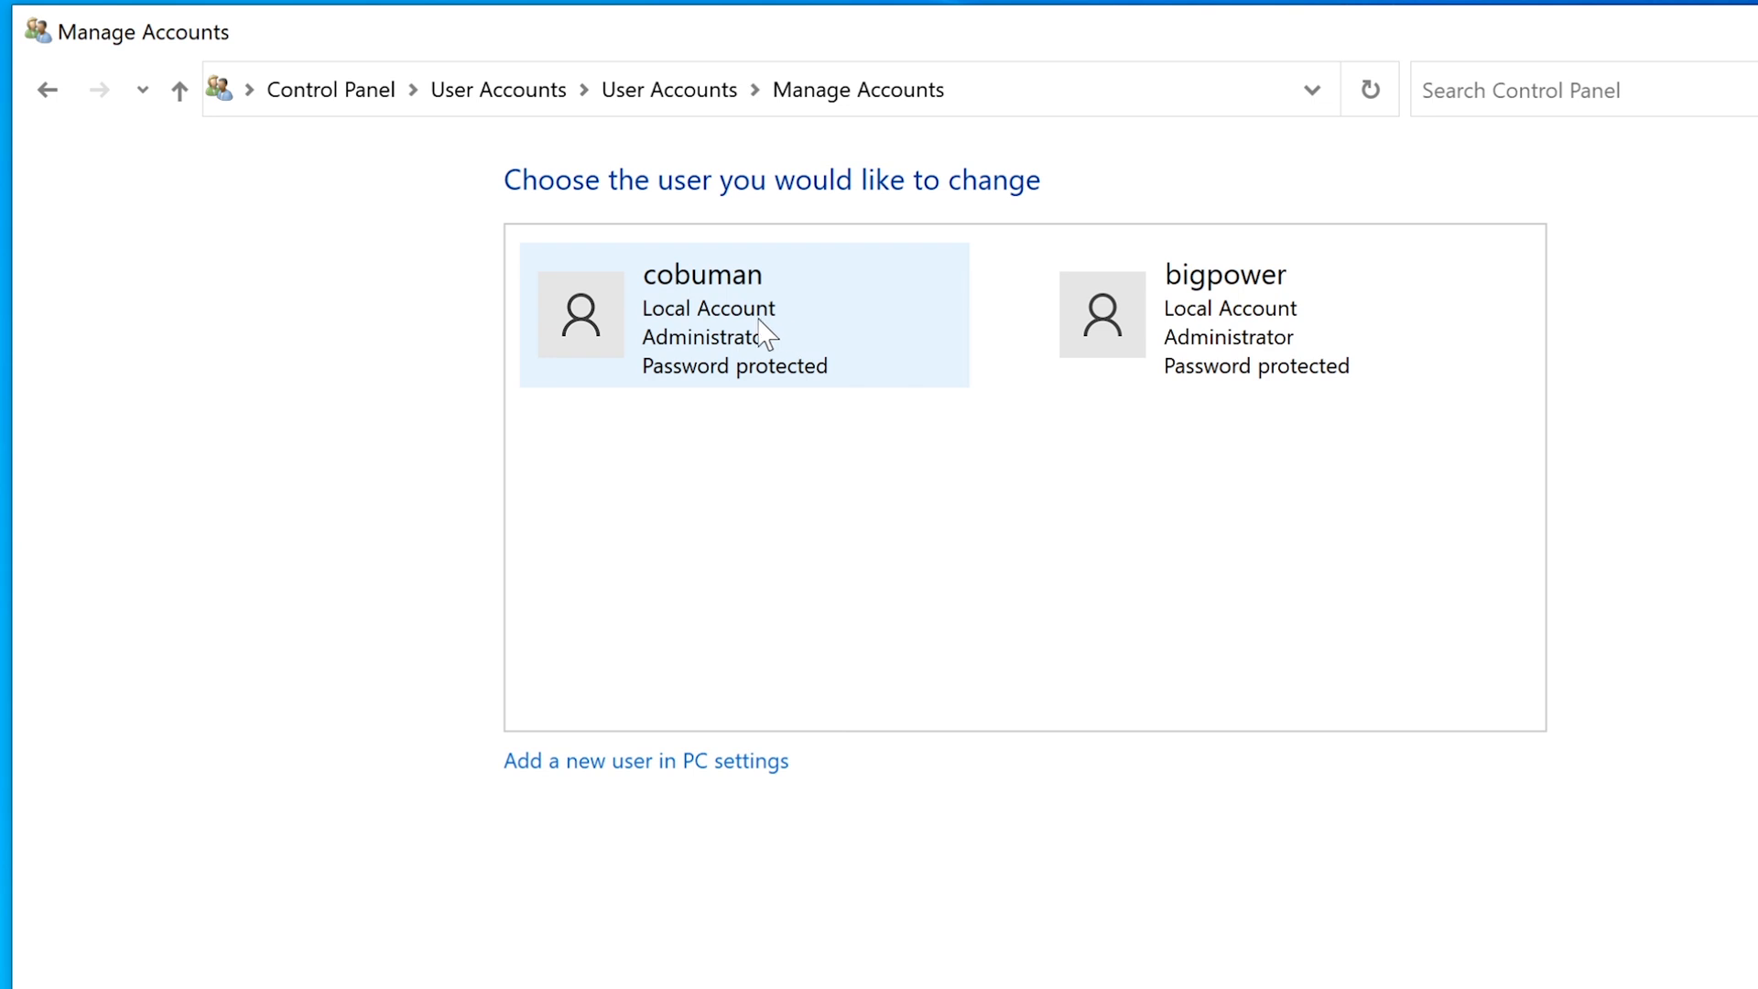
click(789, 334)
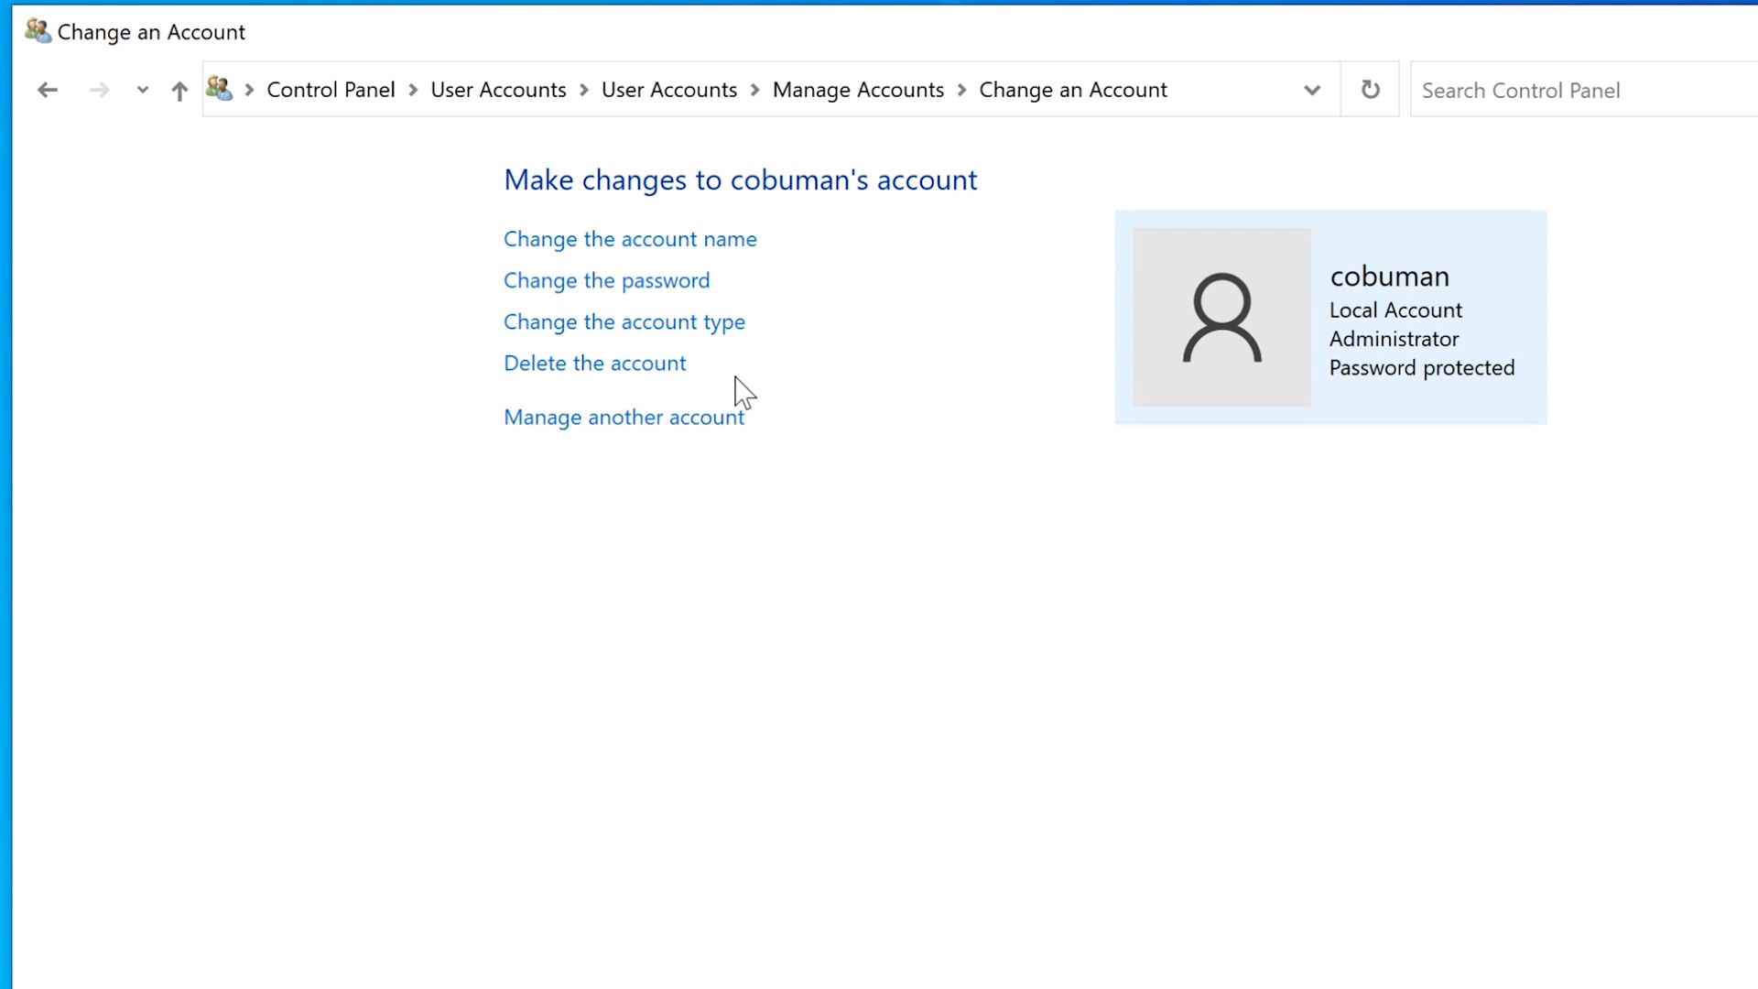
click(596, 322)
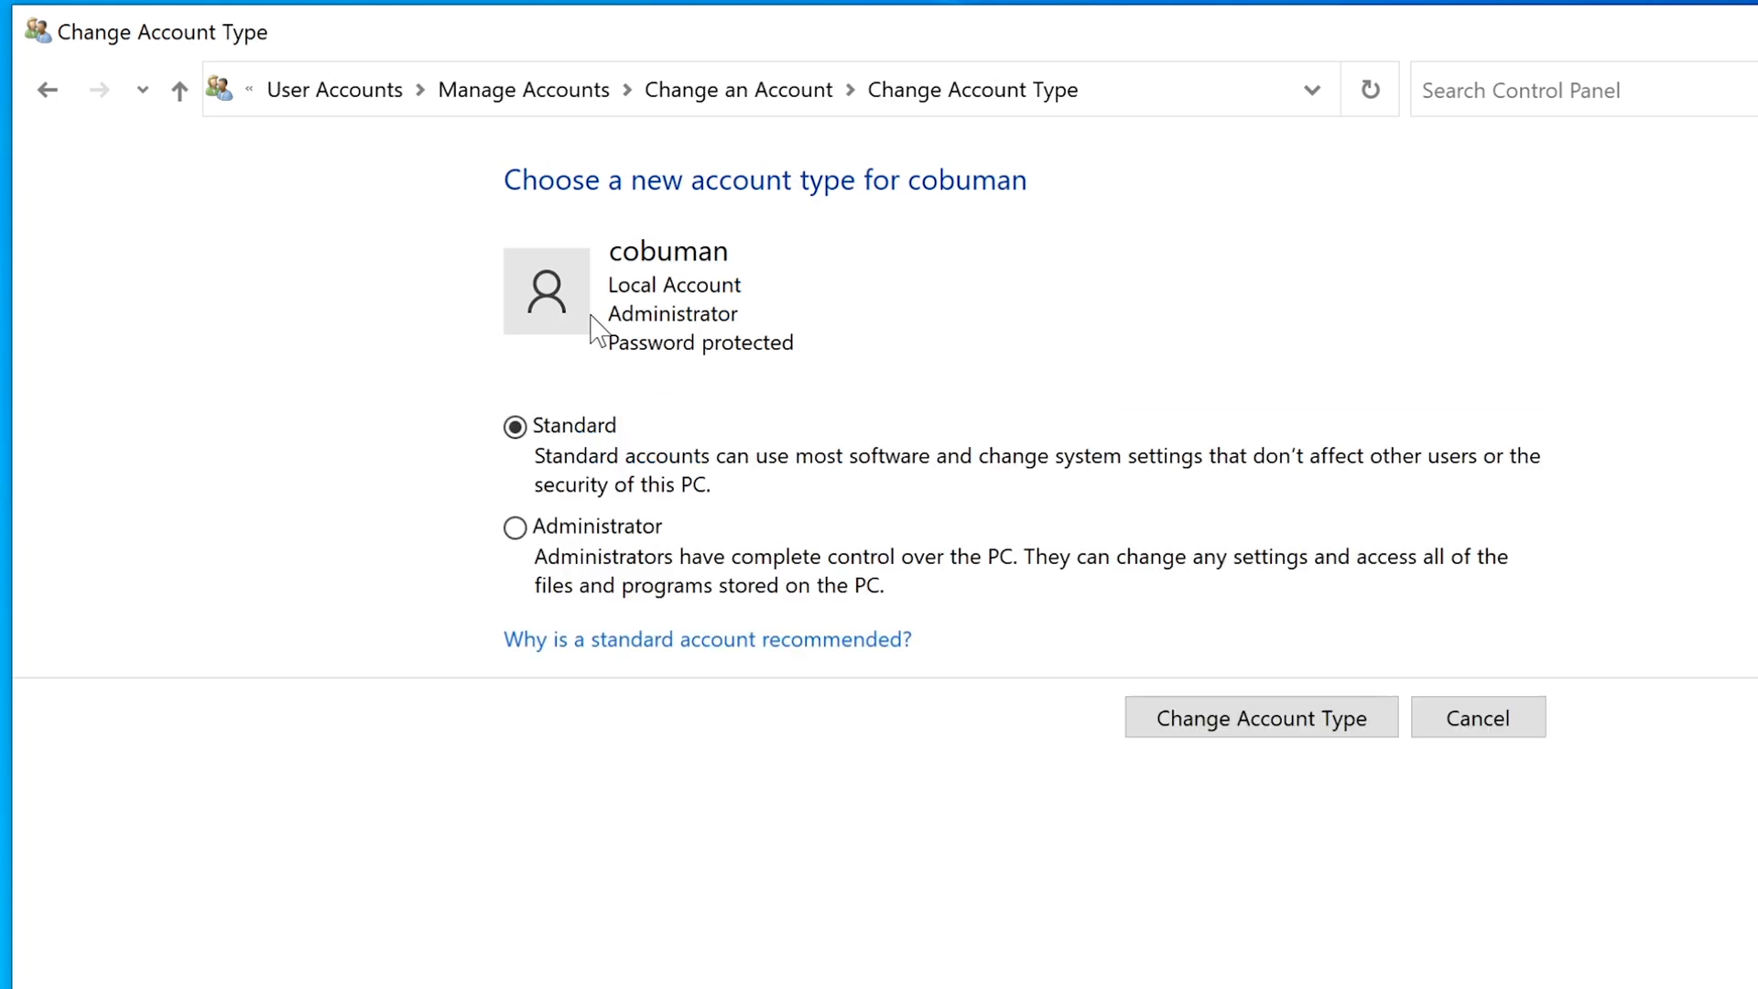
click(1255, 739)
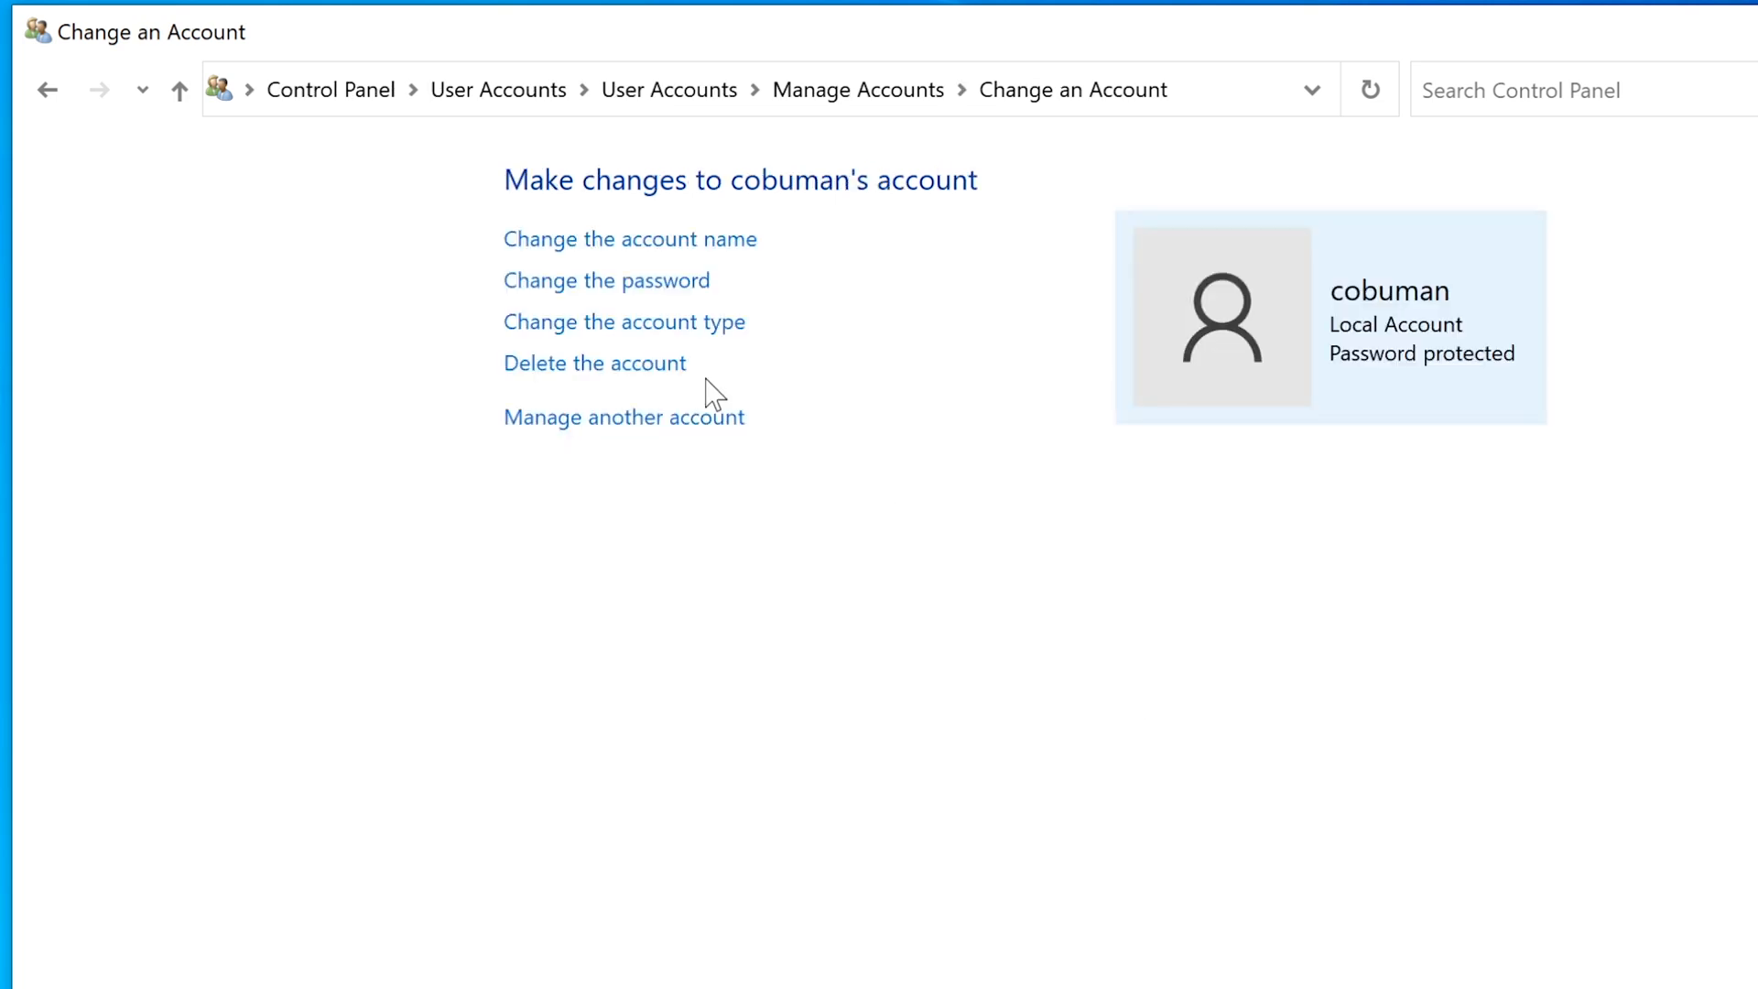
click(55, 92)
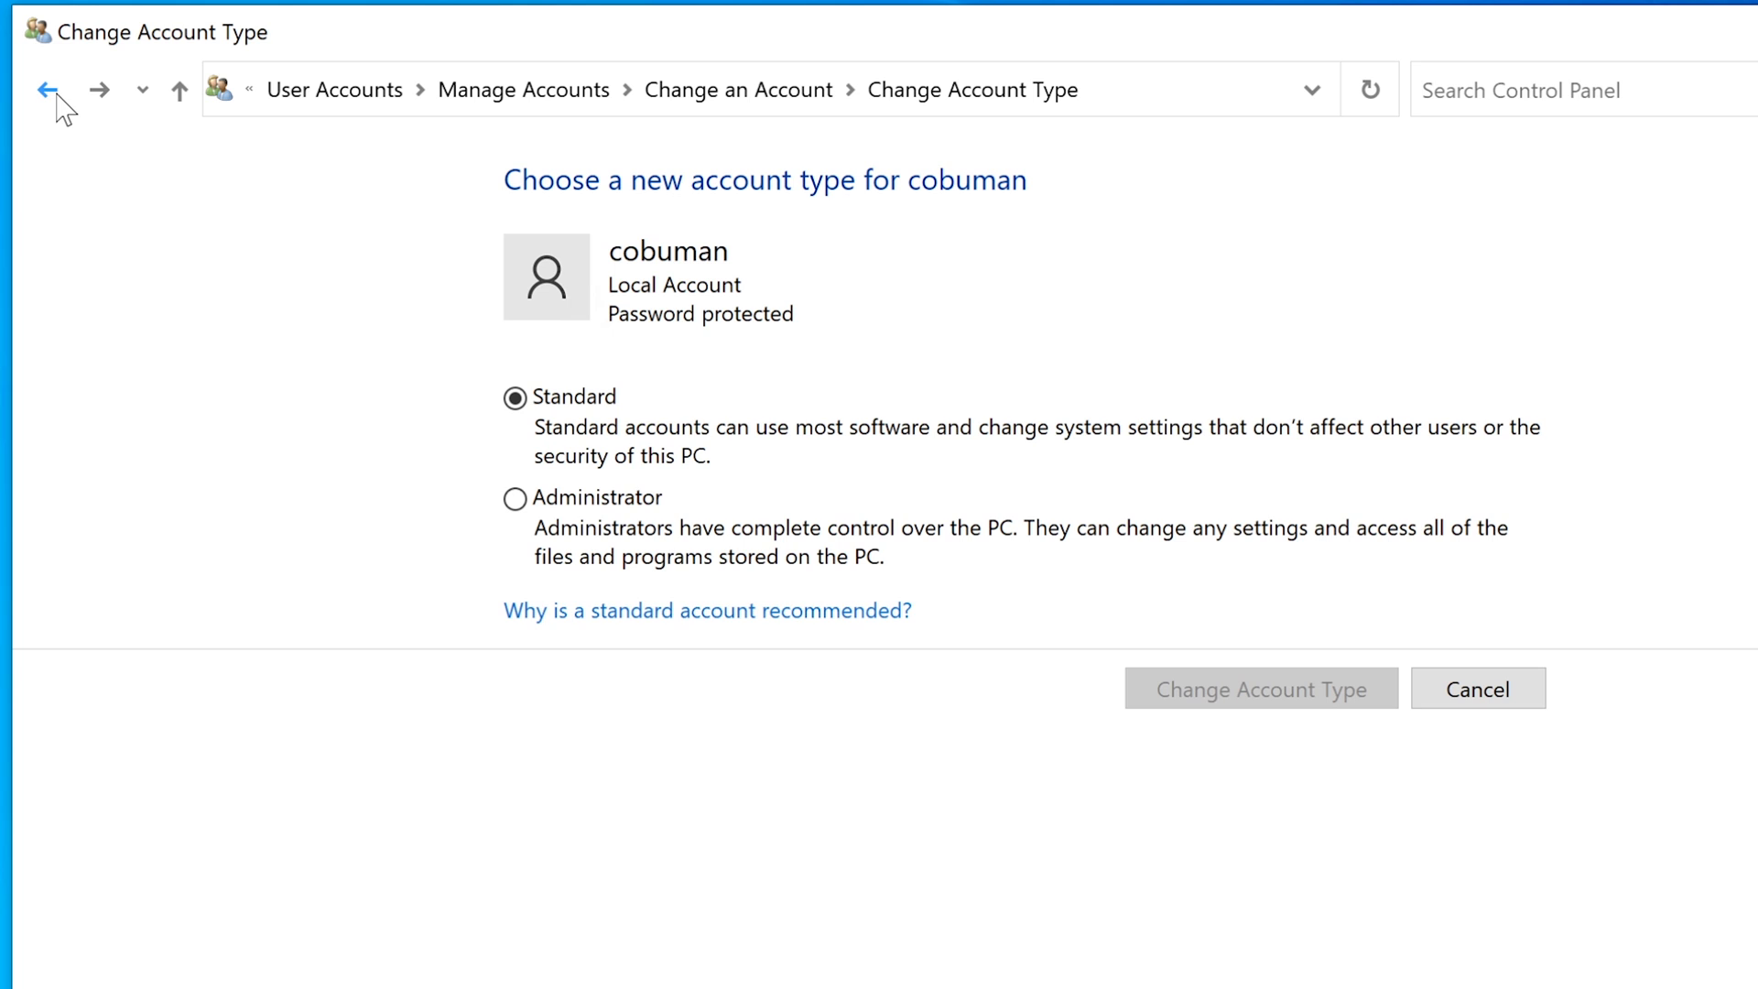
click(42, 90)
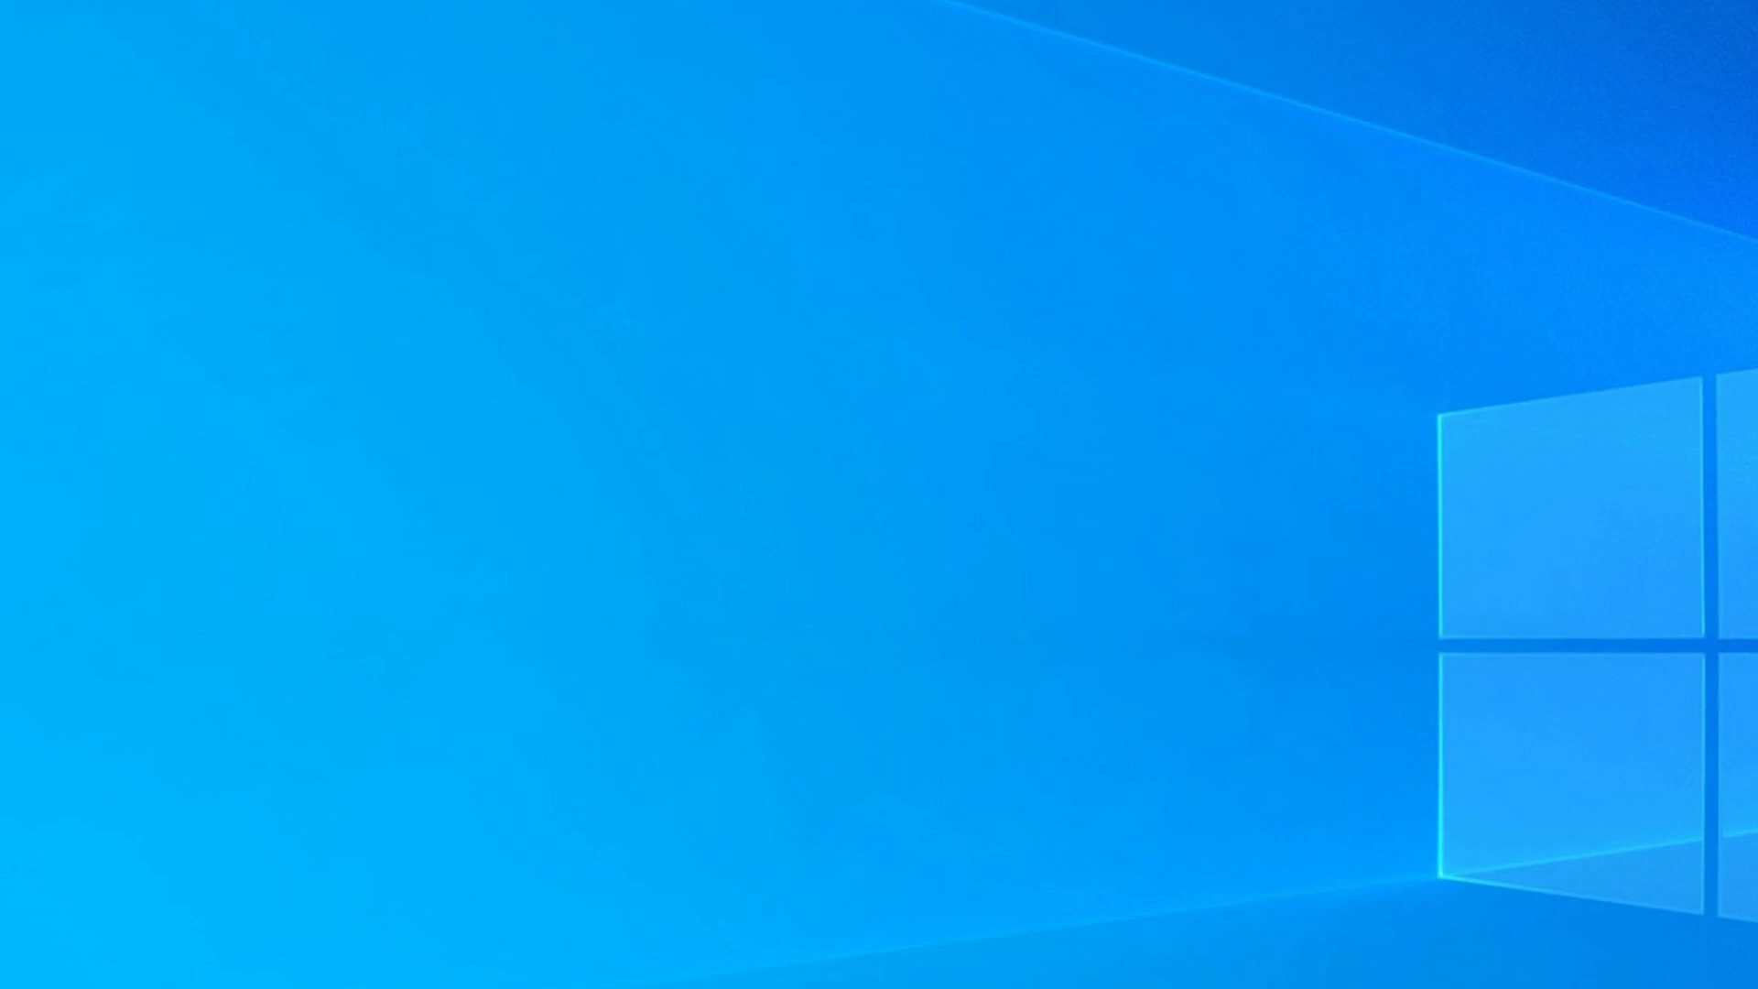
Reopen Control Panel's User Accounts and reach Manage Accounts showing cobuman and bigpower.
key(super+s)
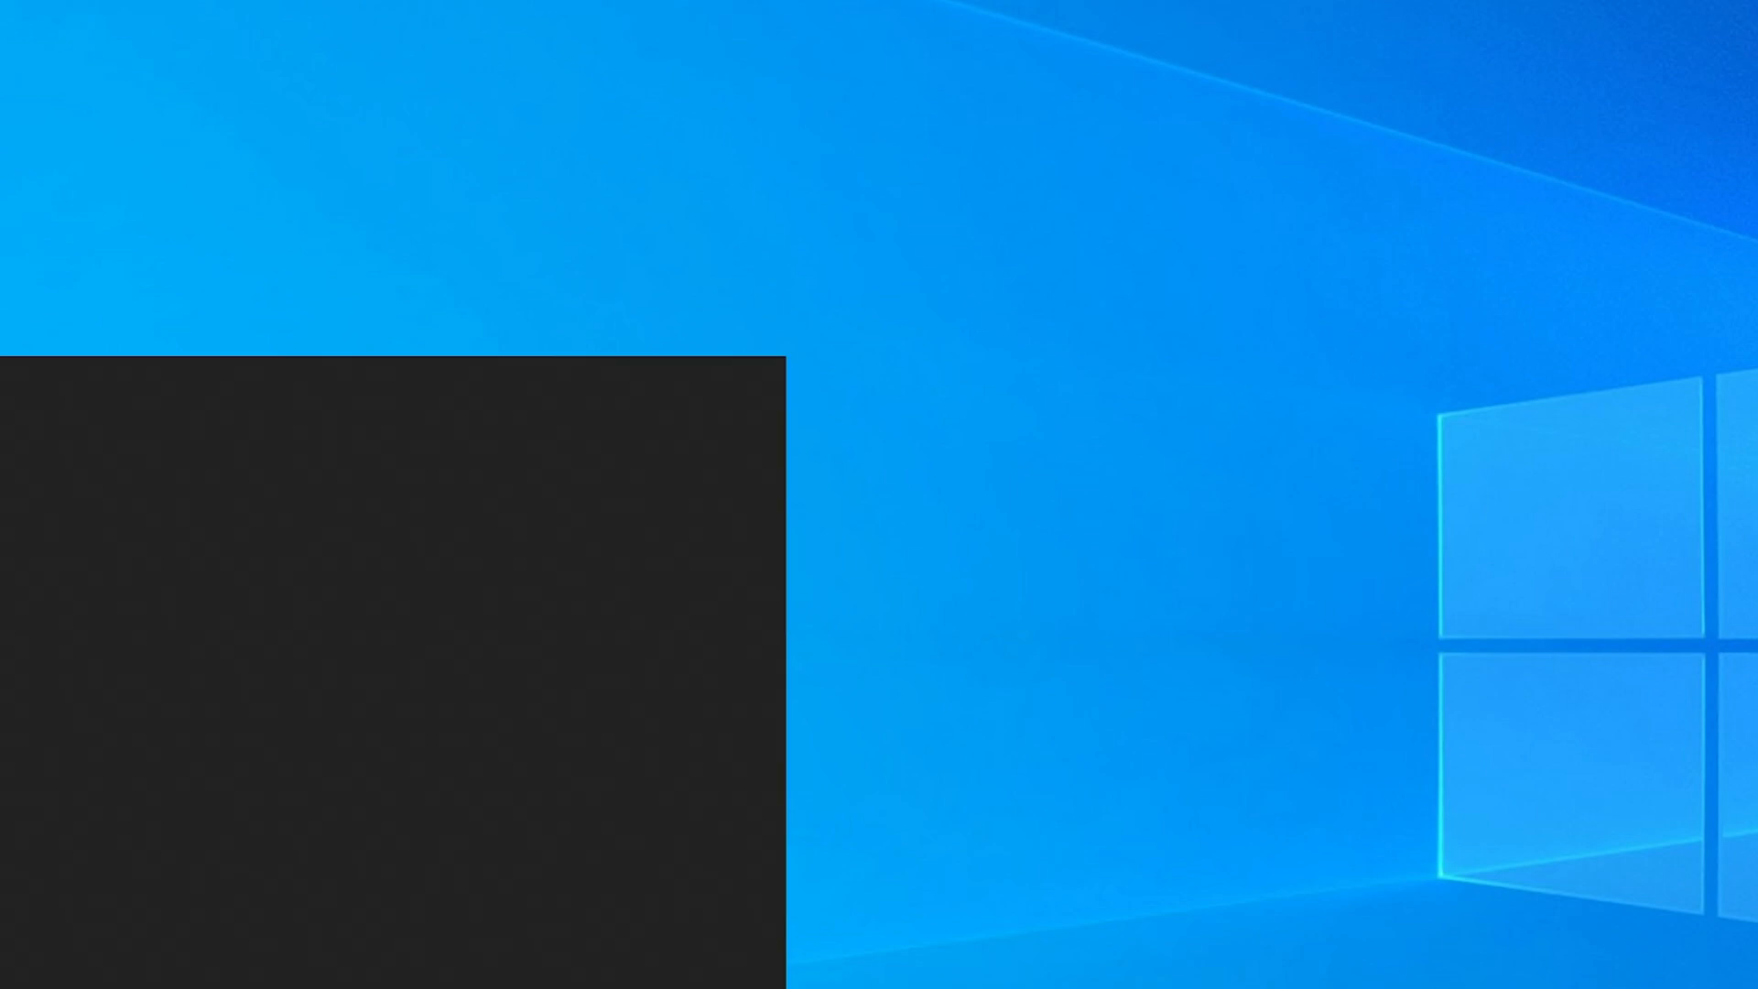
click(1135, 533)
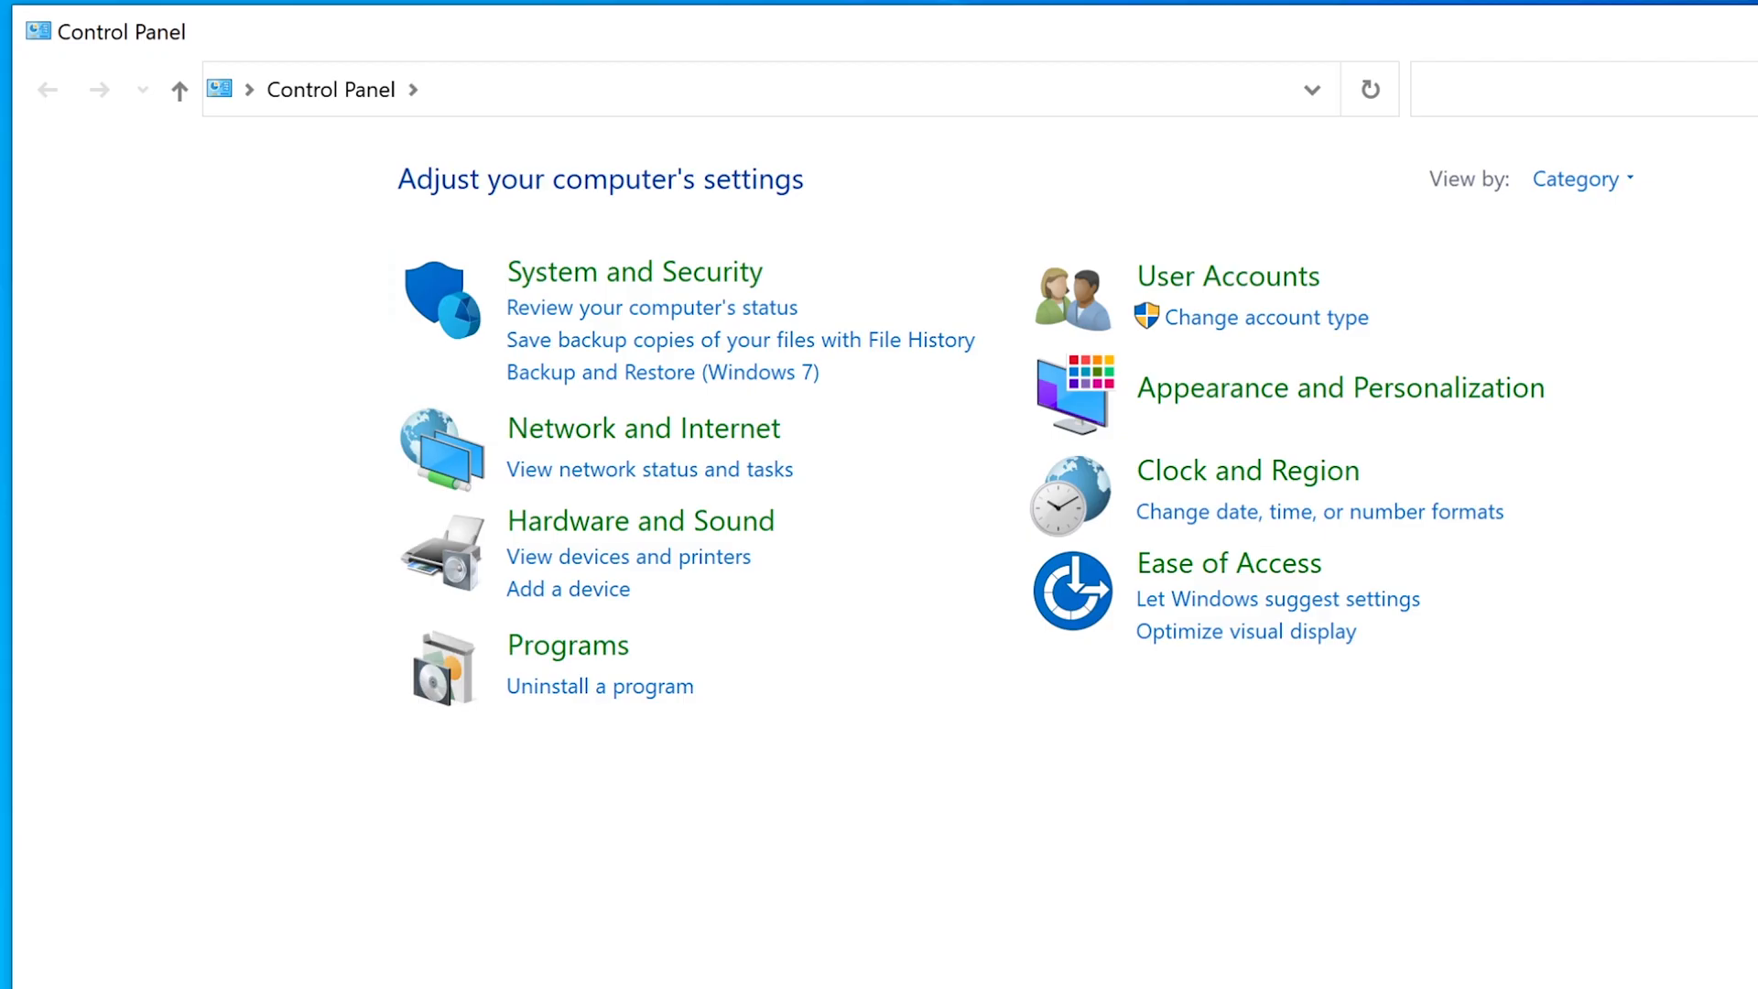
click(1213, 279)
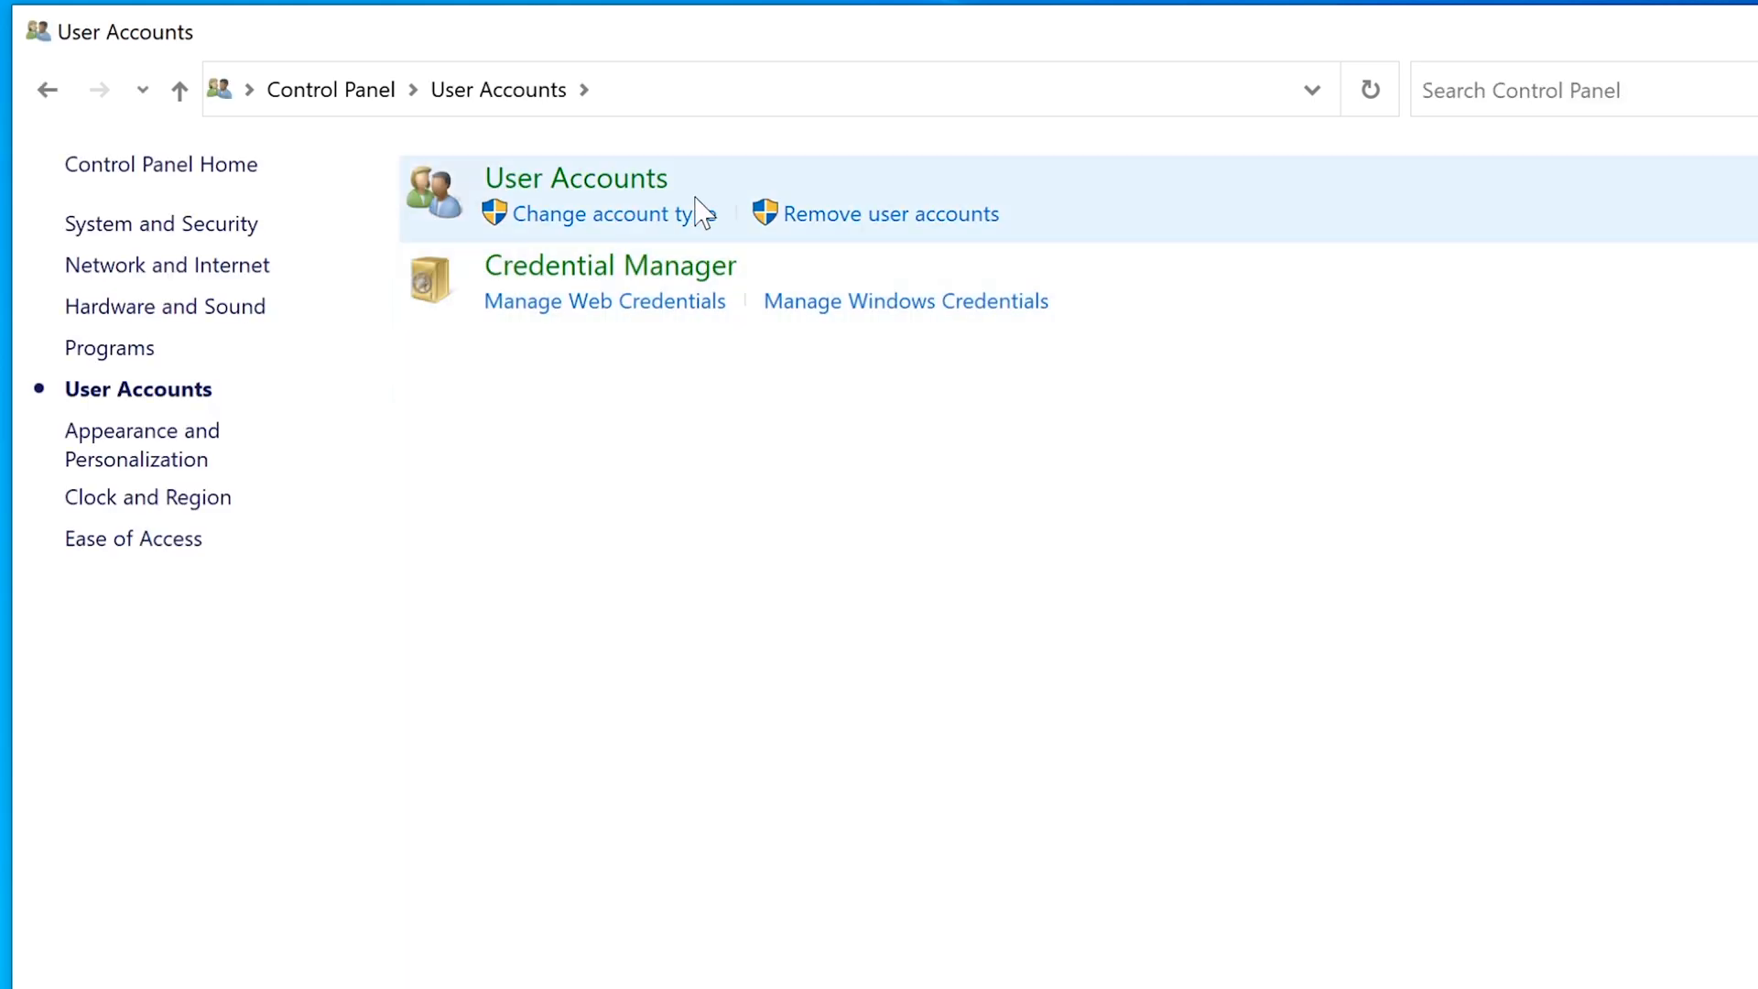
click(621, 220)
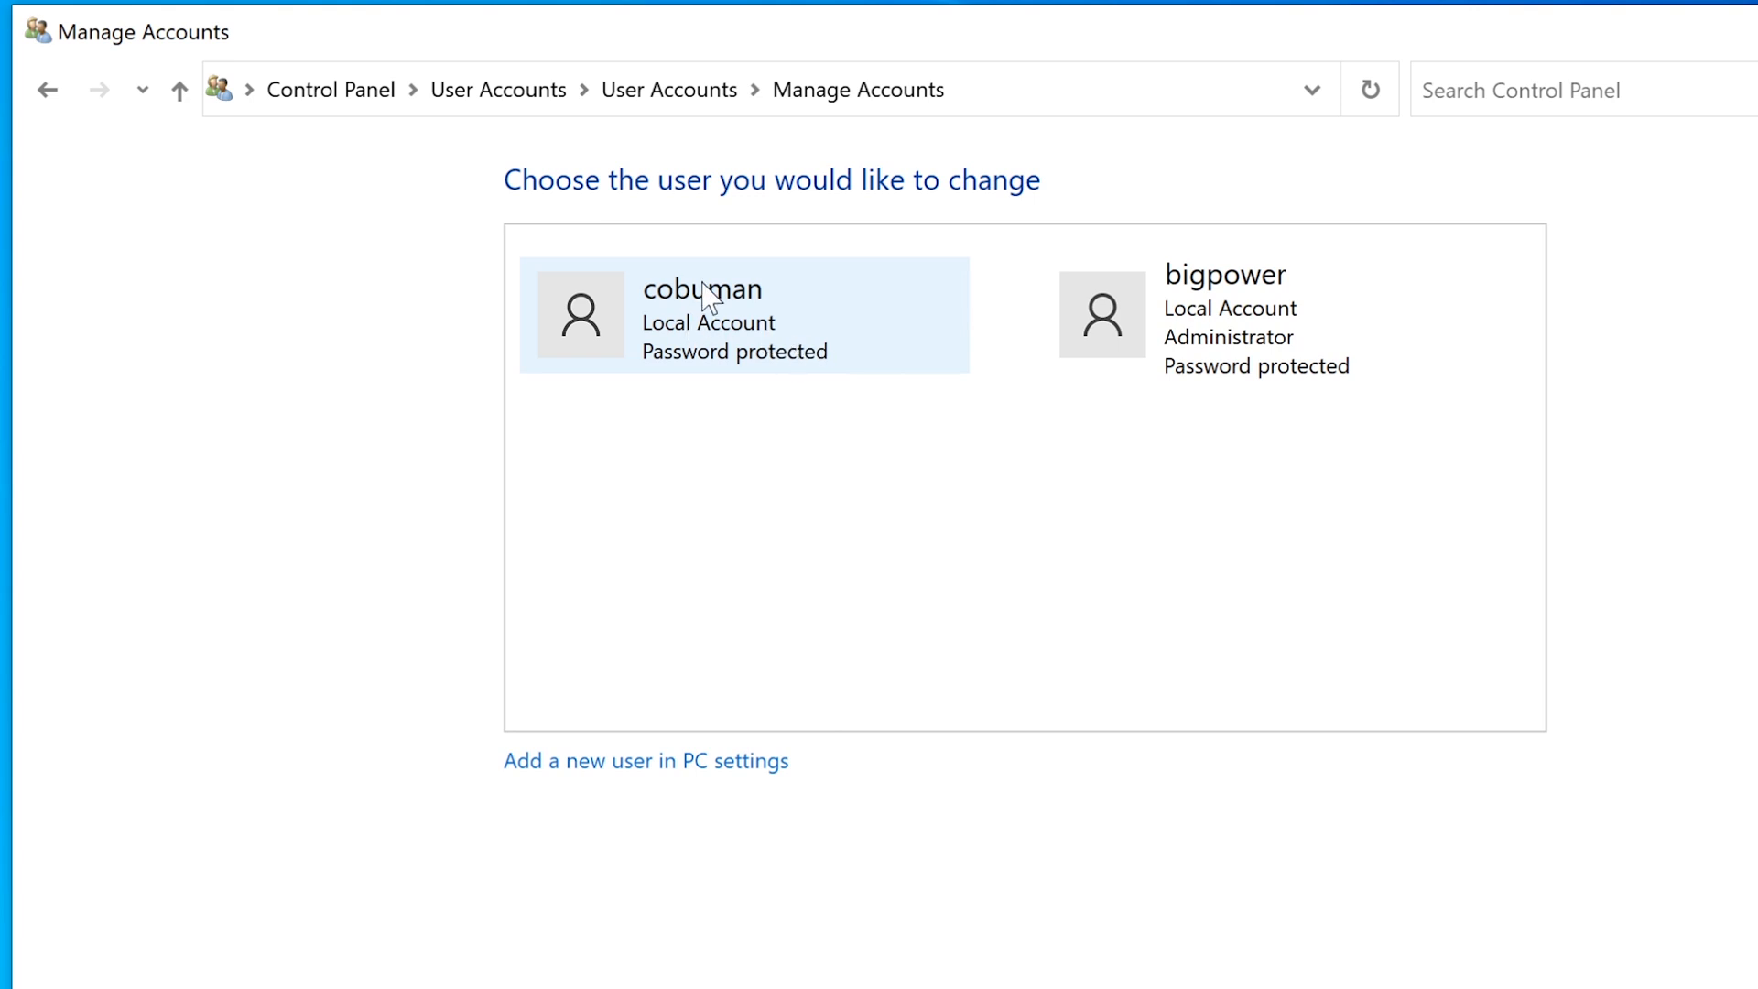
Set cobuman's account type to Administrator in Manage Accounts.
click(789, 328)
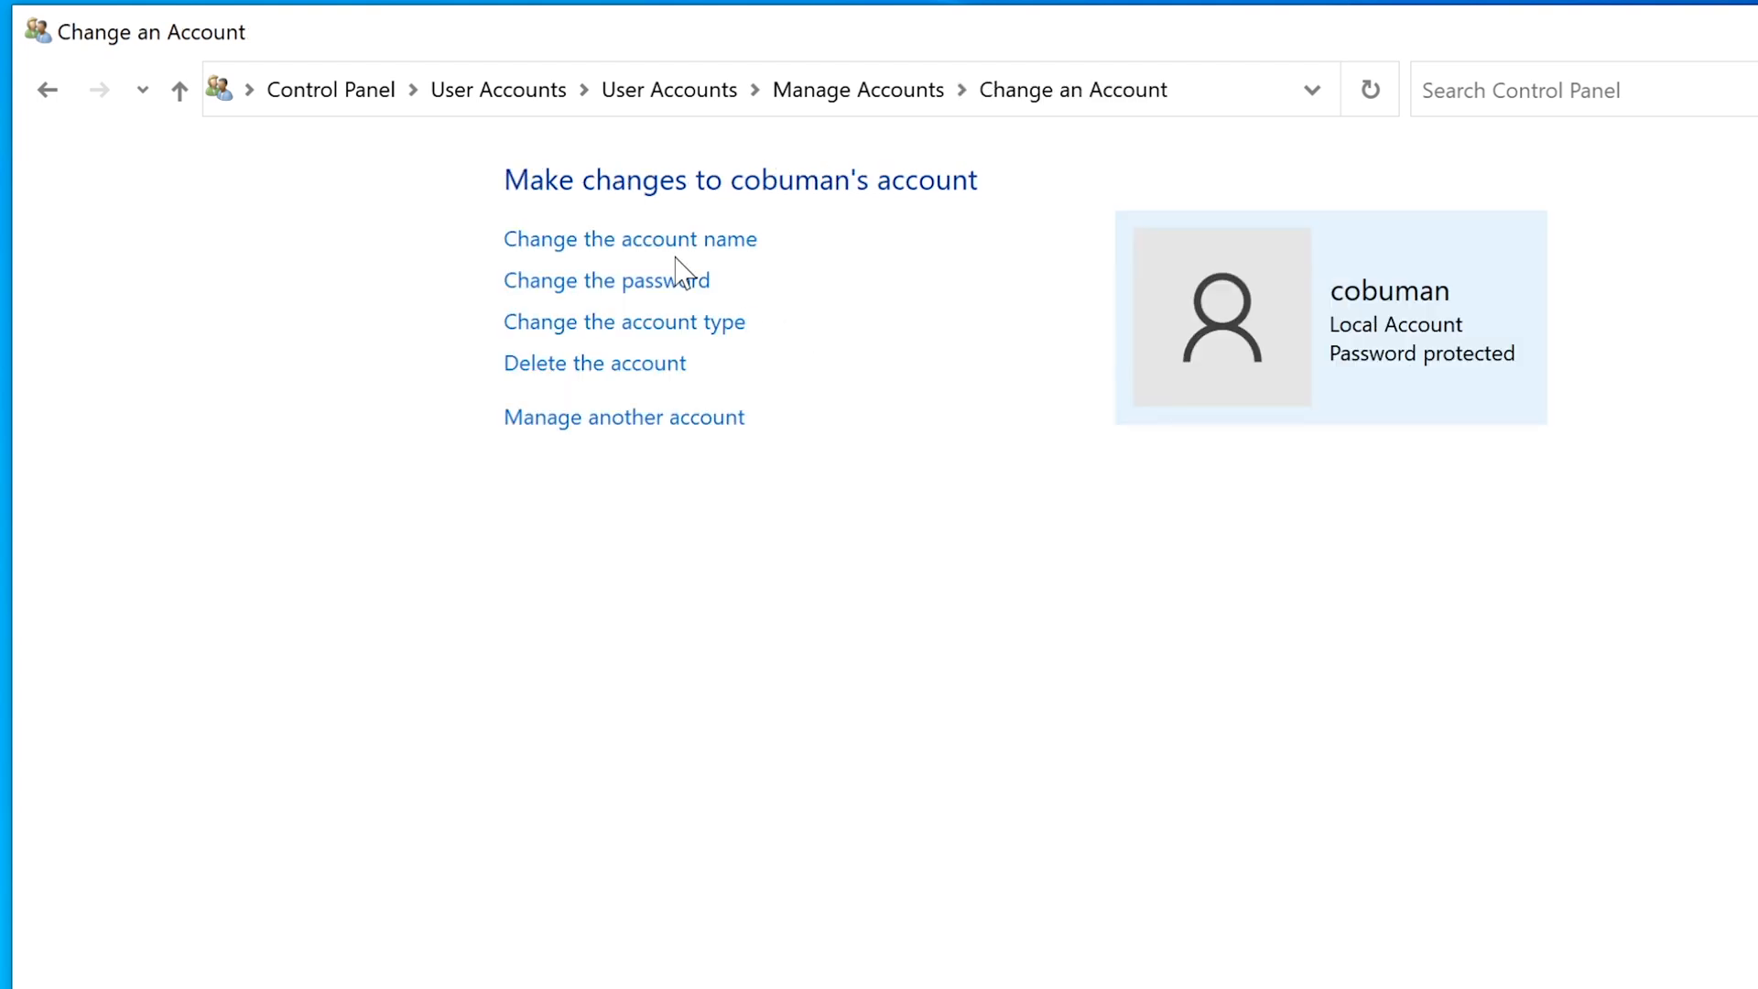
click(652, 323)
click(589, 506)
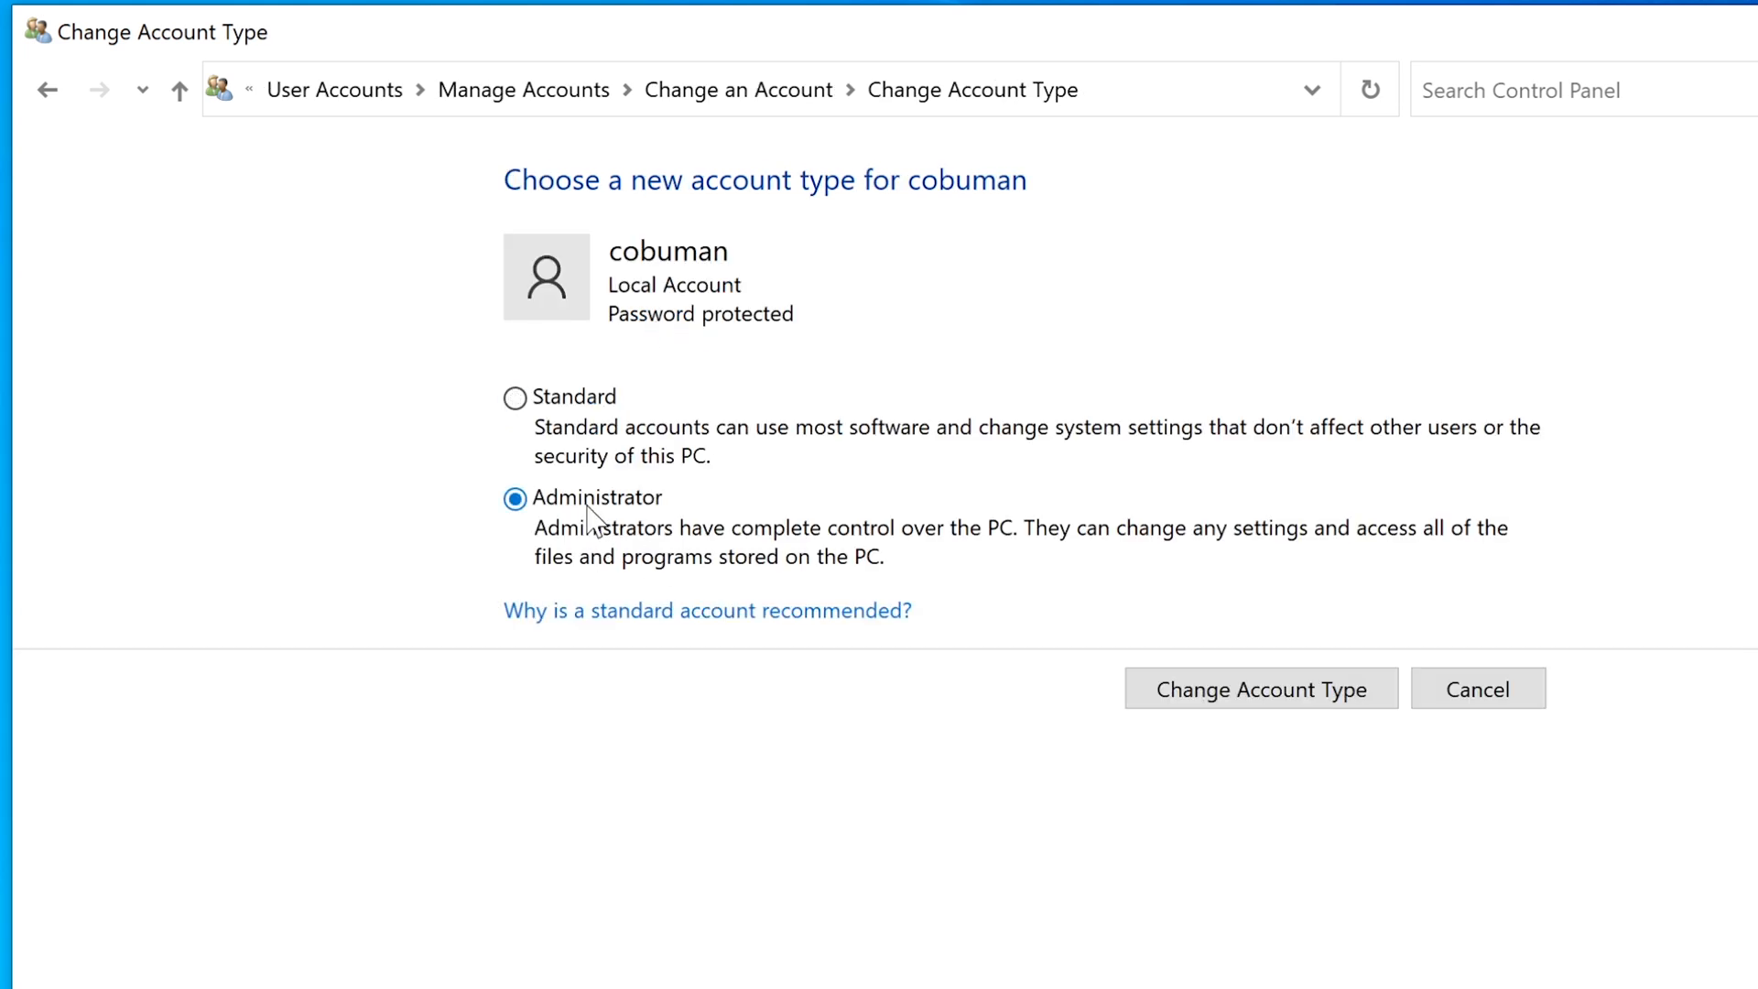
click(1301, 696)
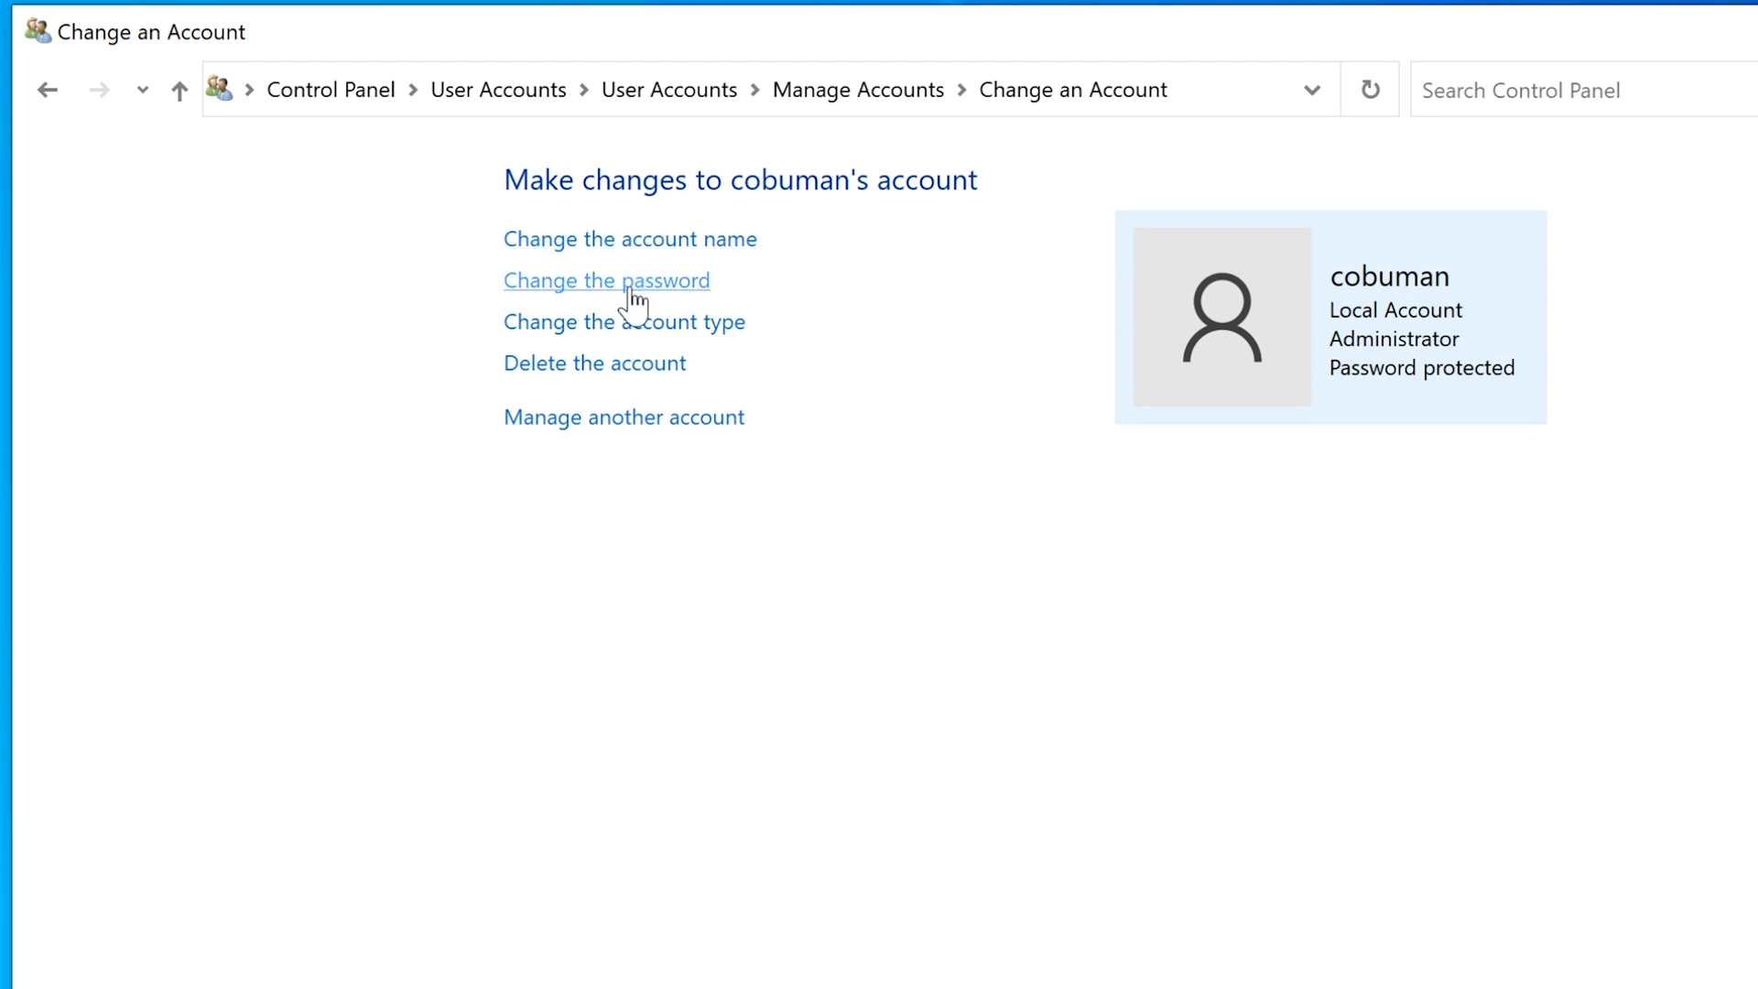
click(648, 249)
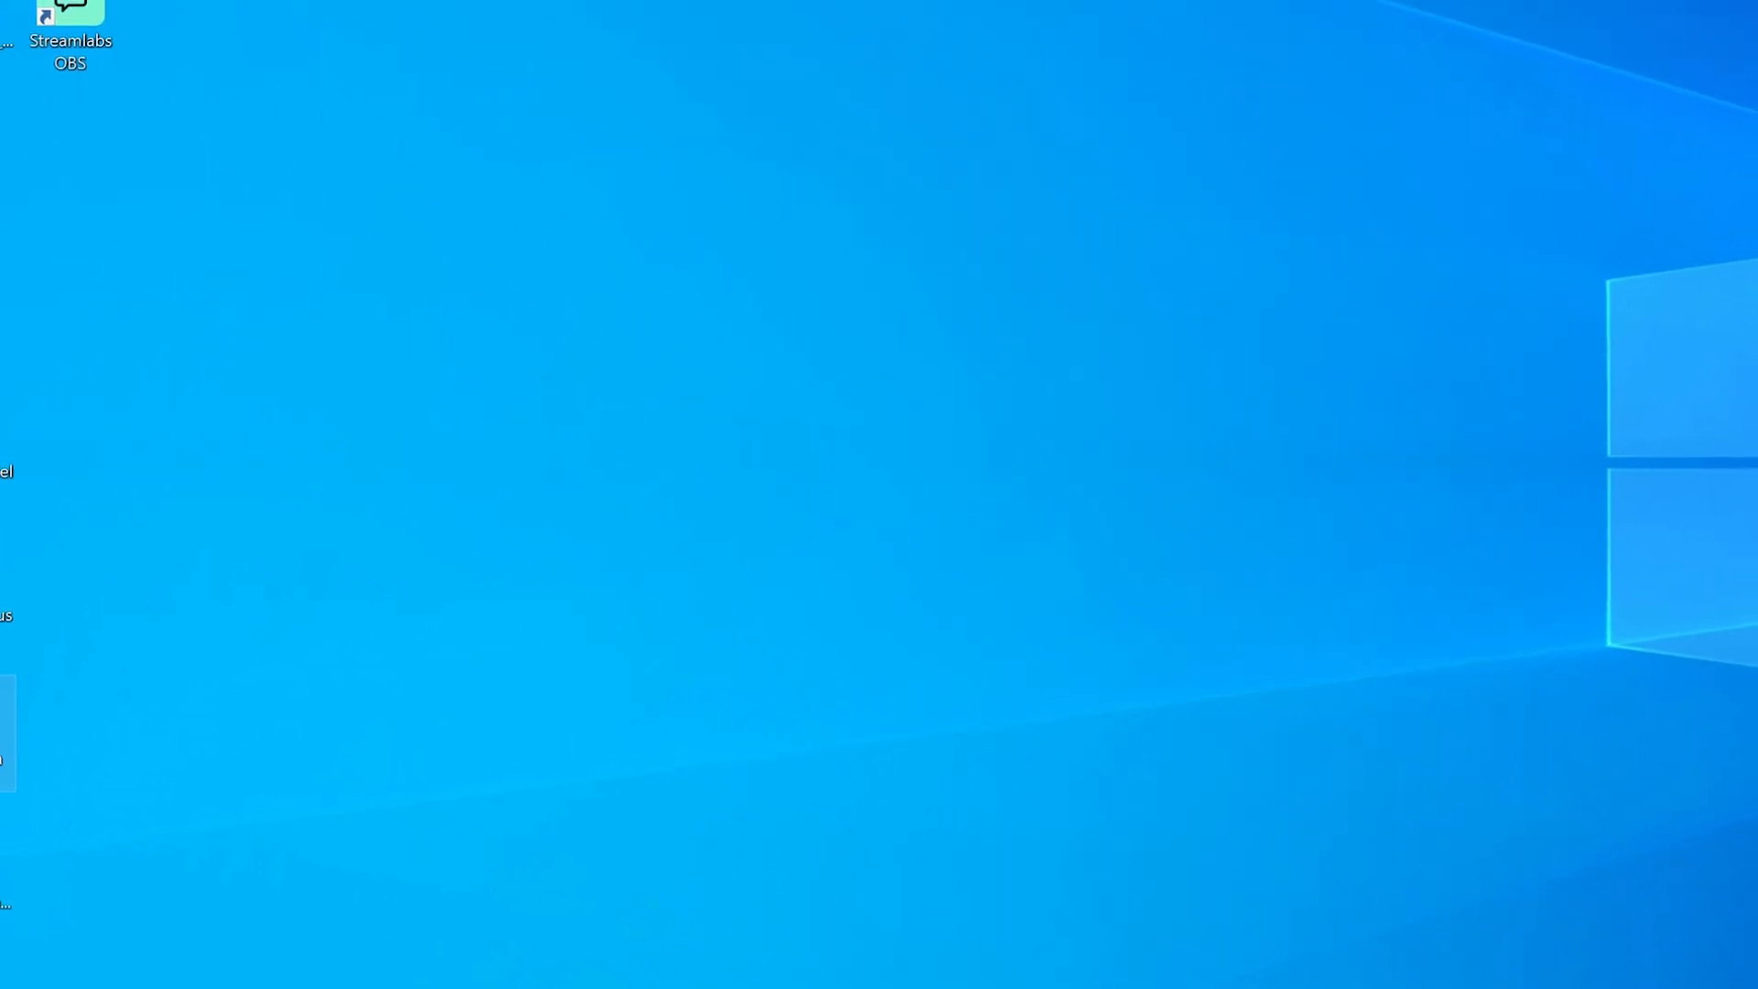
right_click(2, 699)
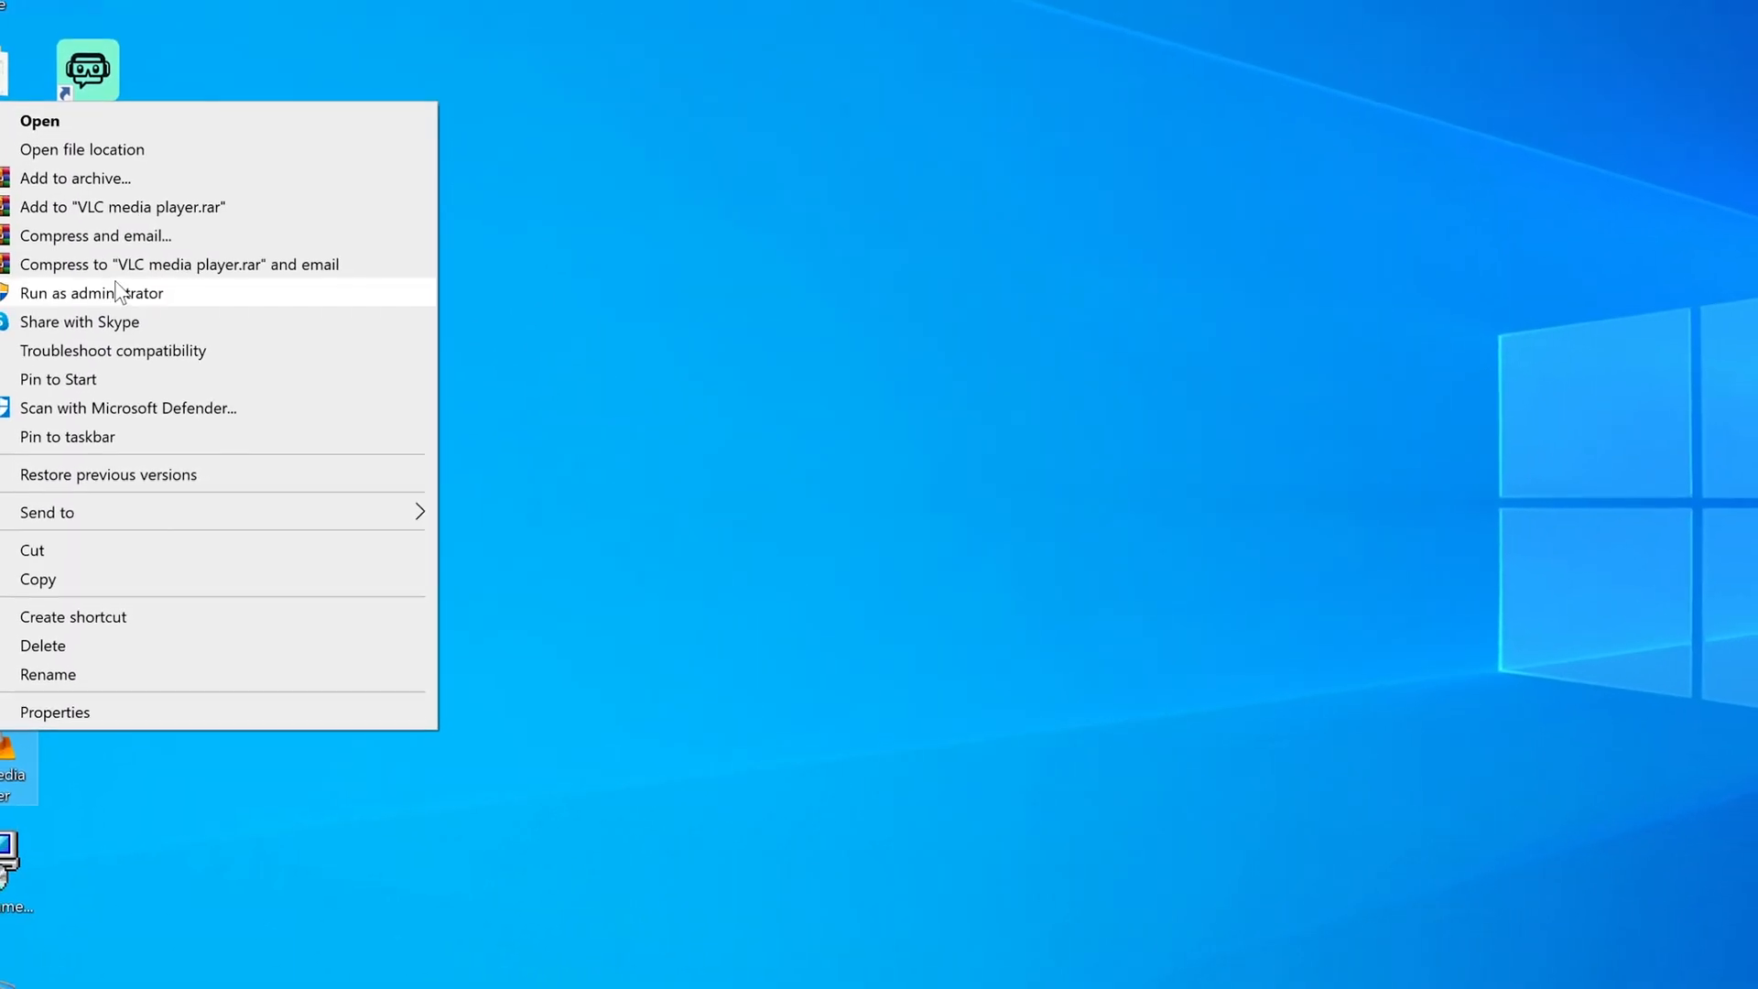
click(116, 324)
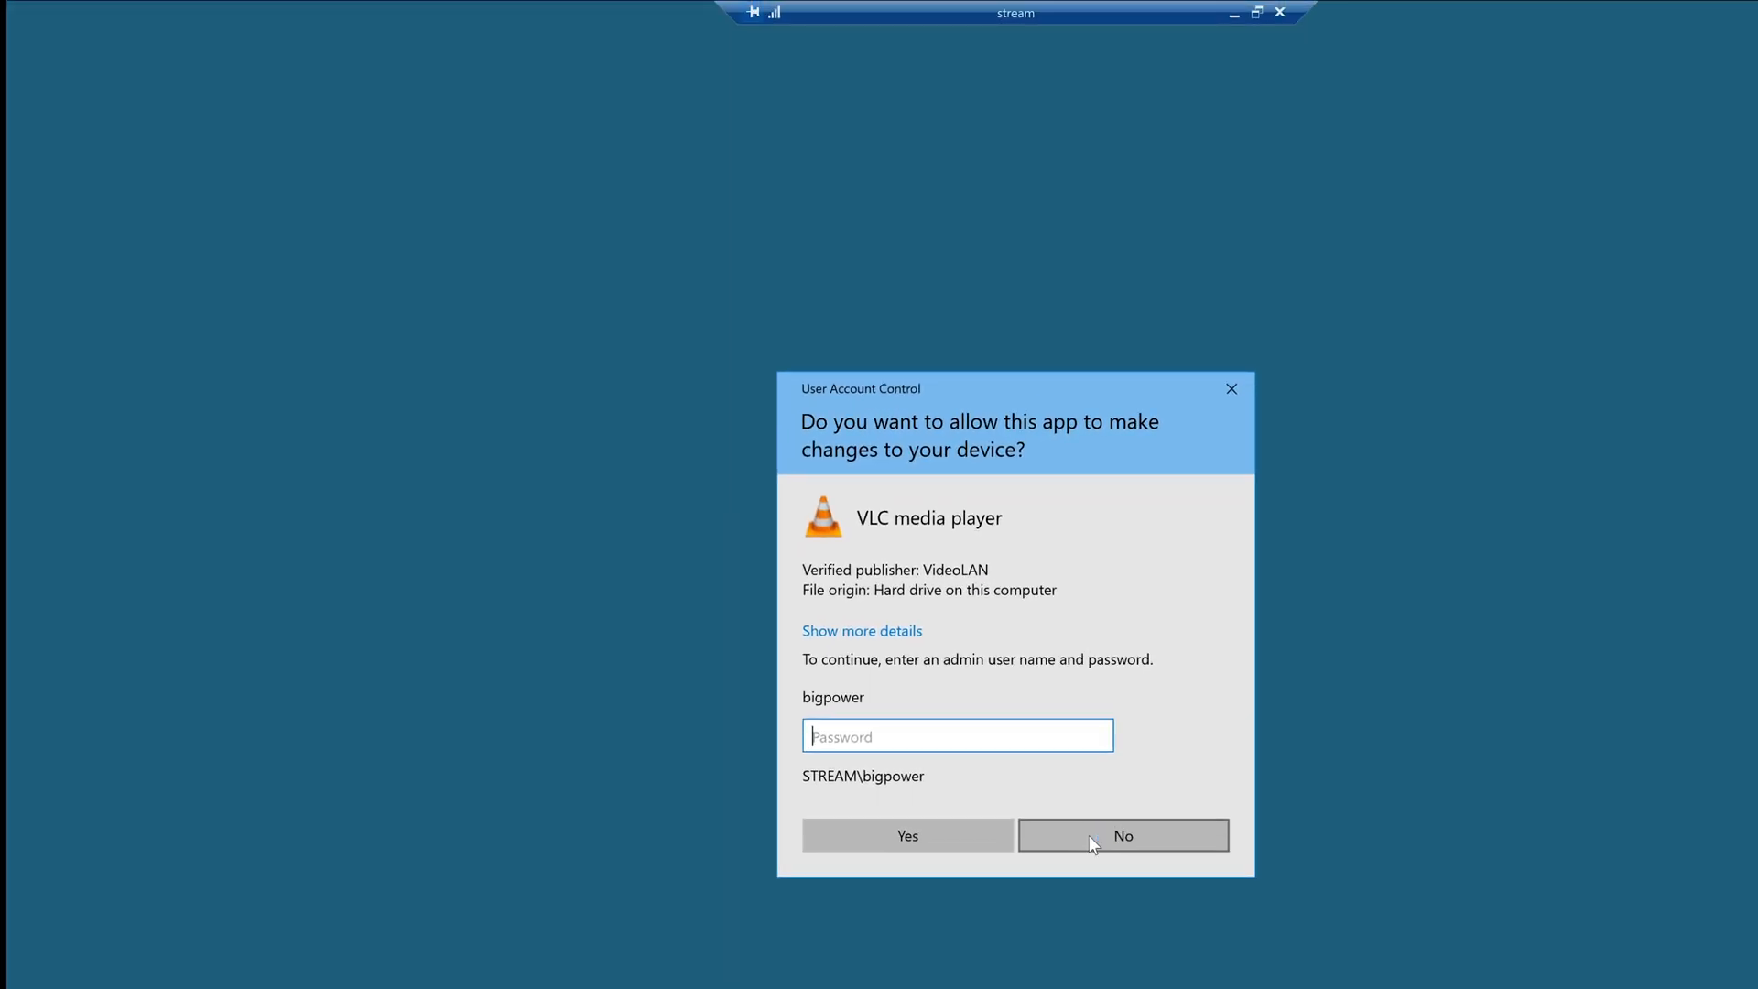
click(1089, 836)
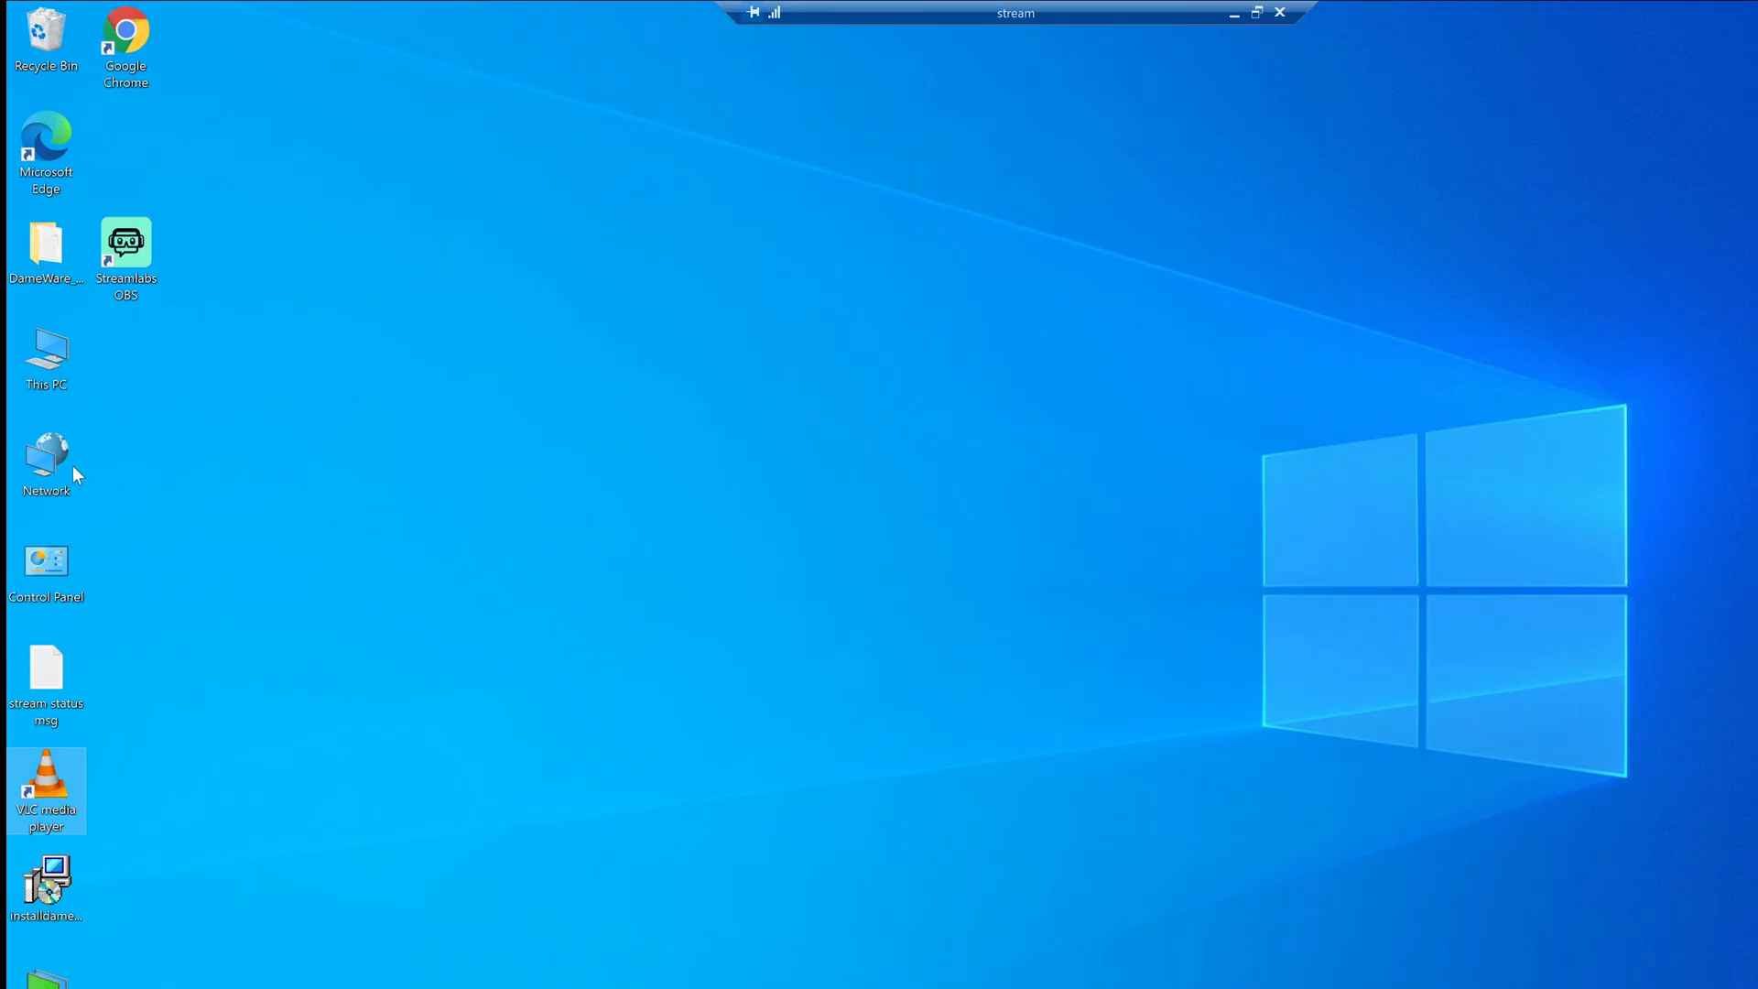
double_click(114, 259)
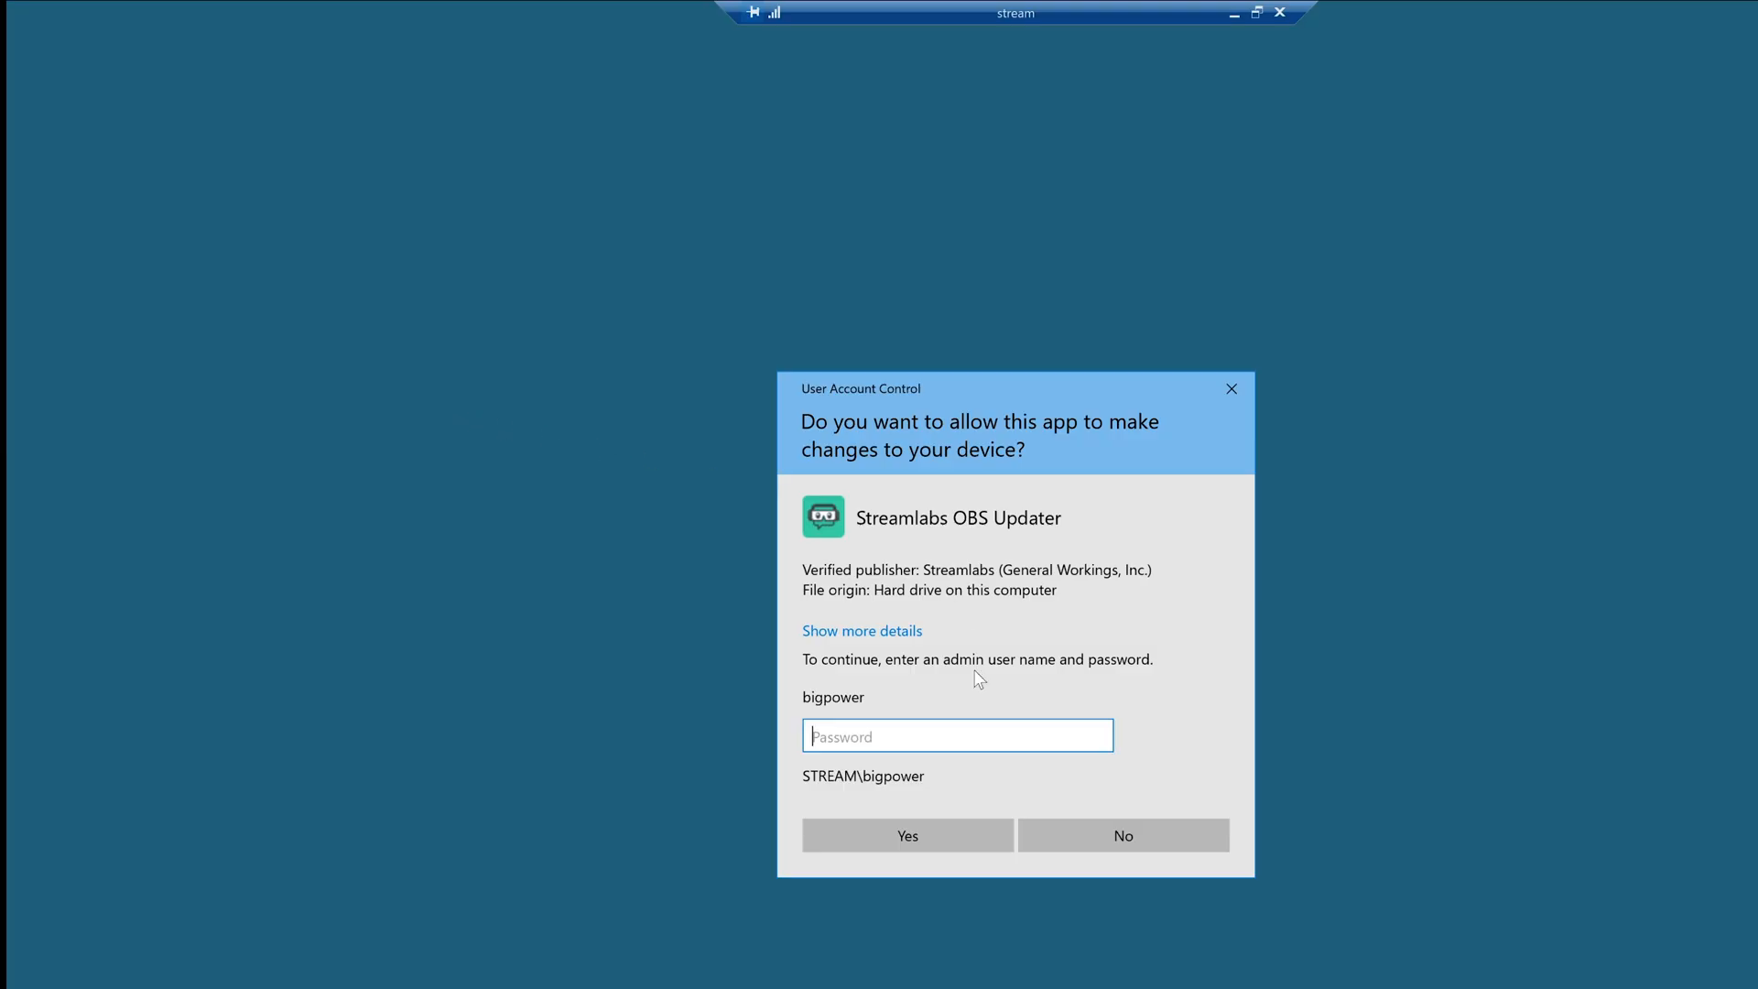
click(1159, 848)
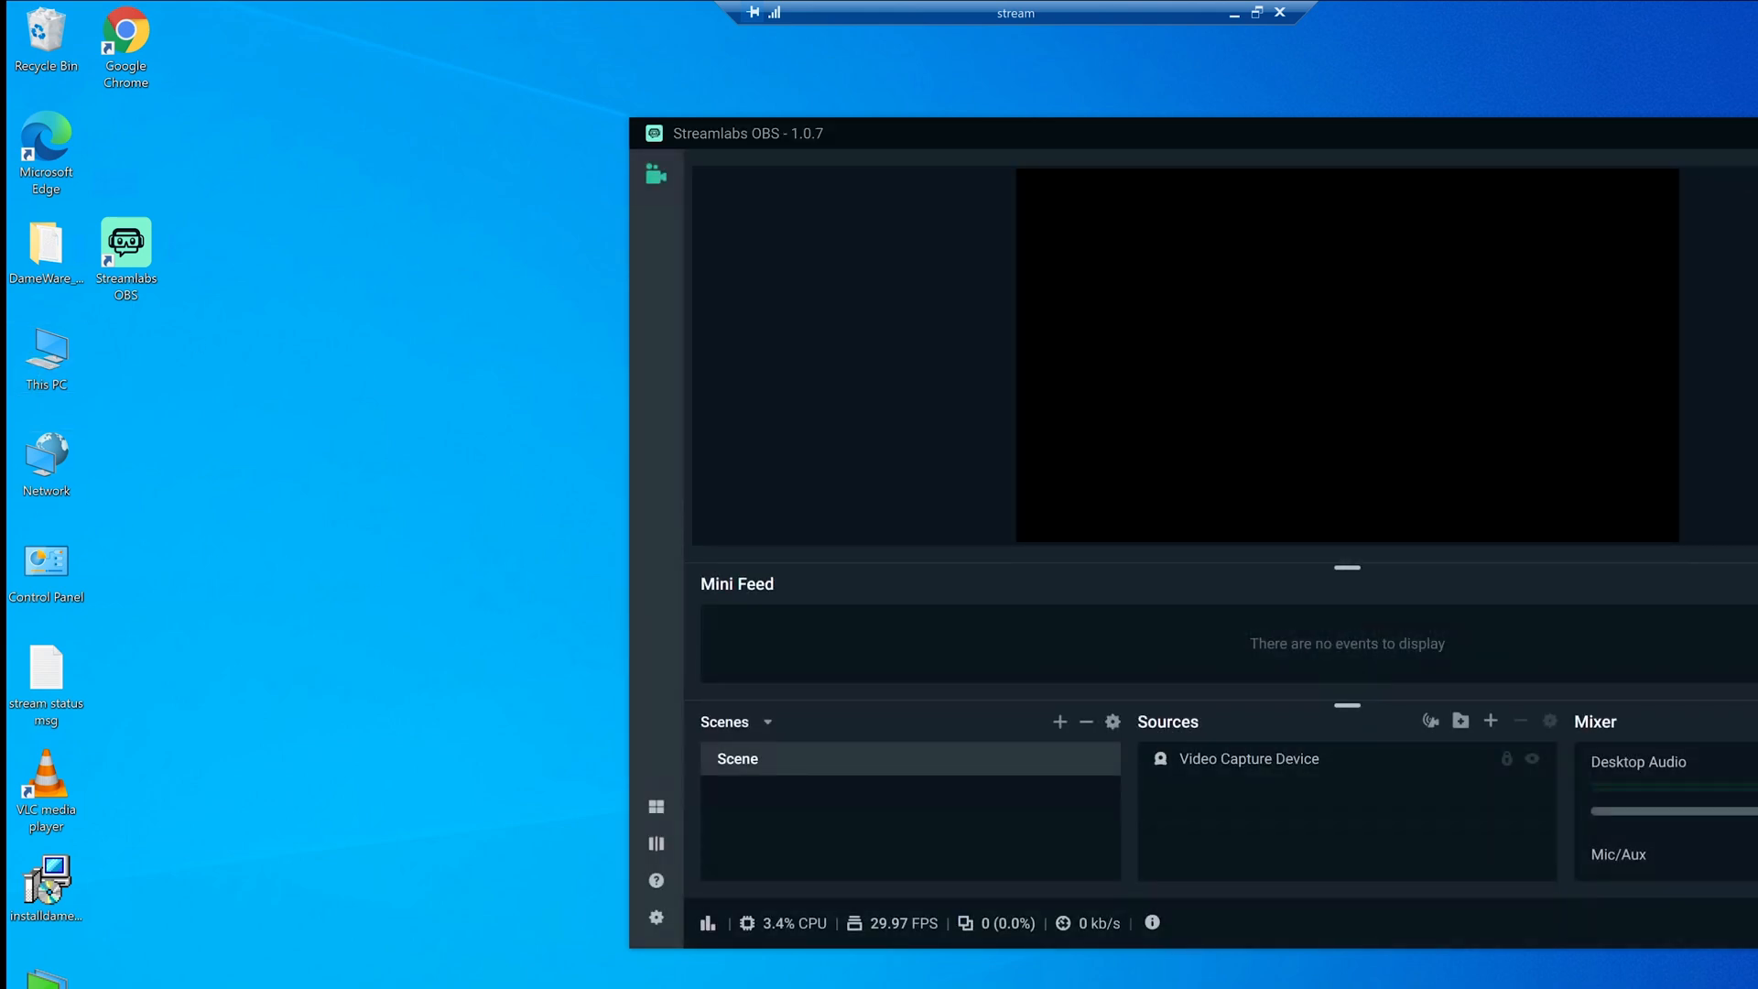
click(1757, 133)
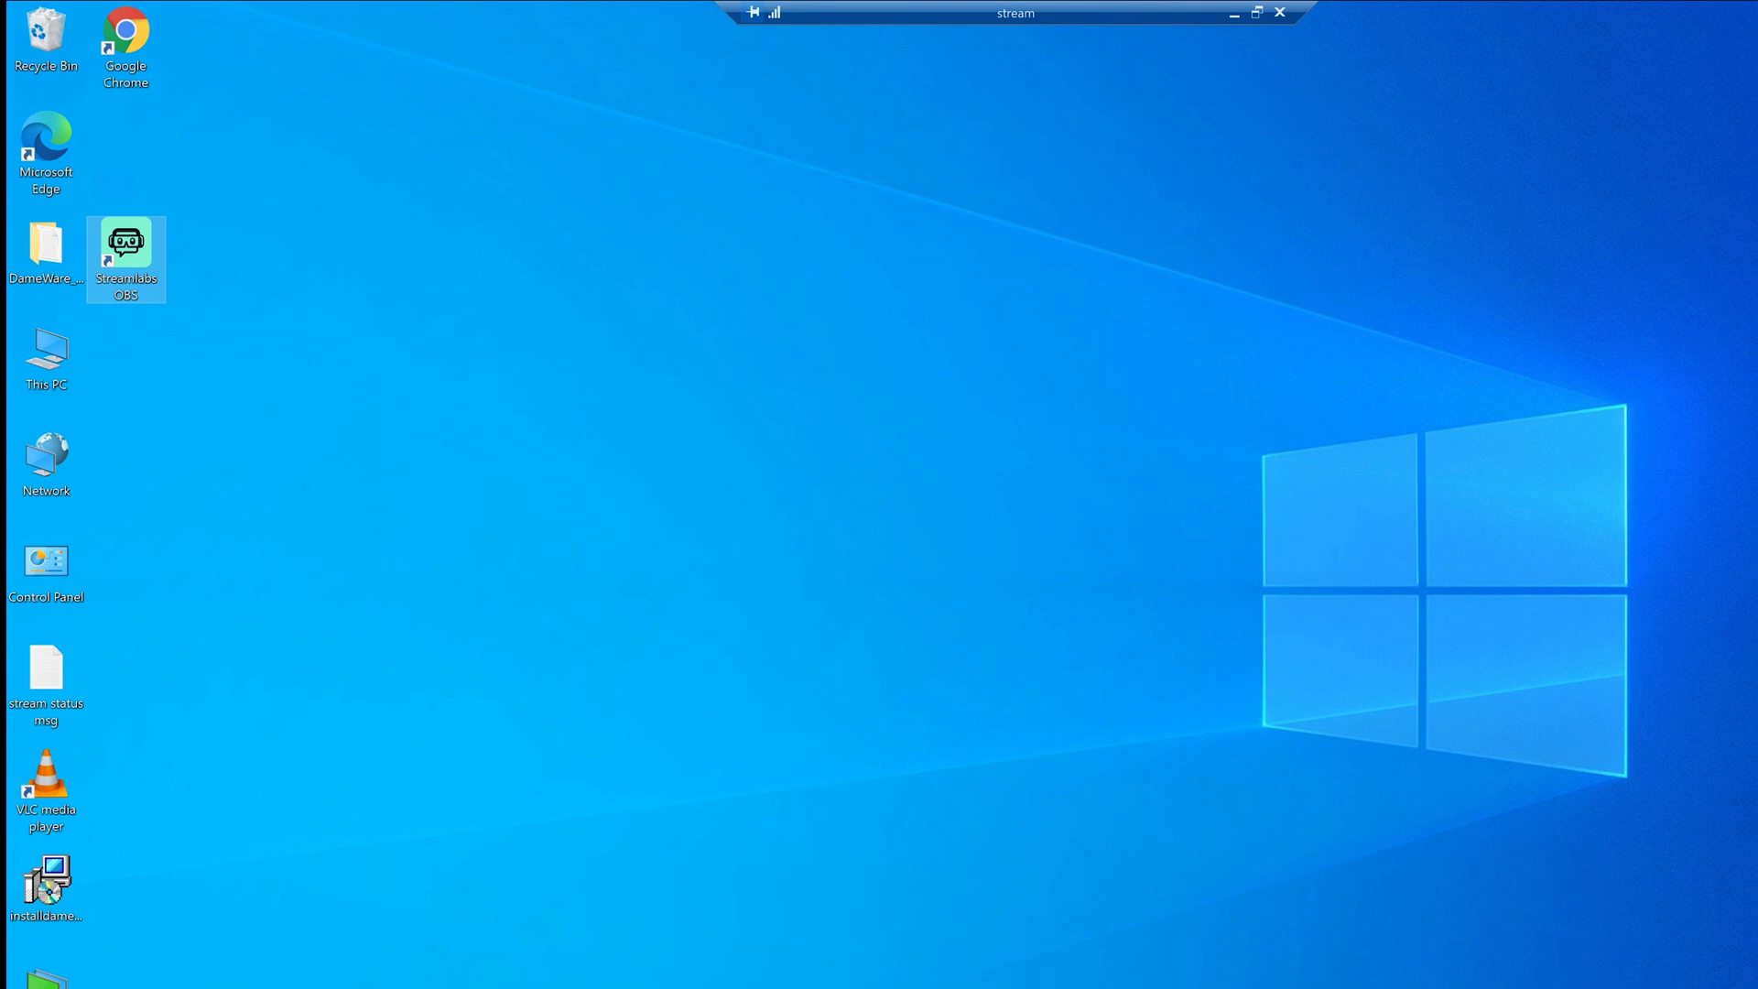
Launch Computer Management from the Win+X menu and expand Local Users and Groups.
key(super+x)
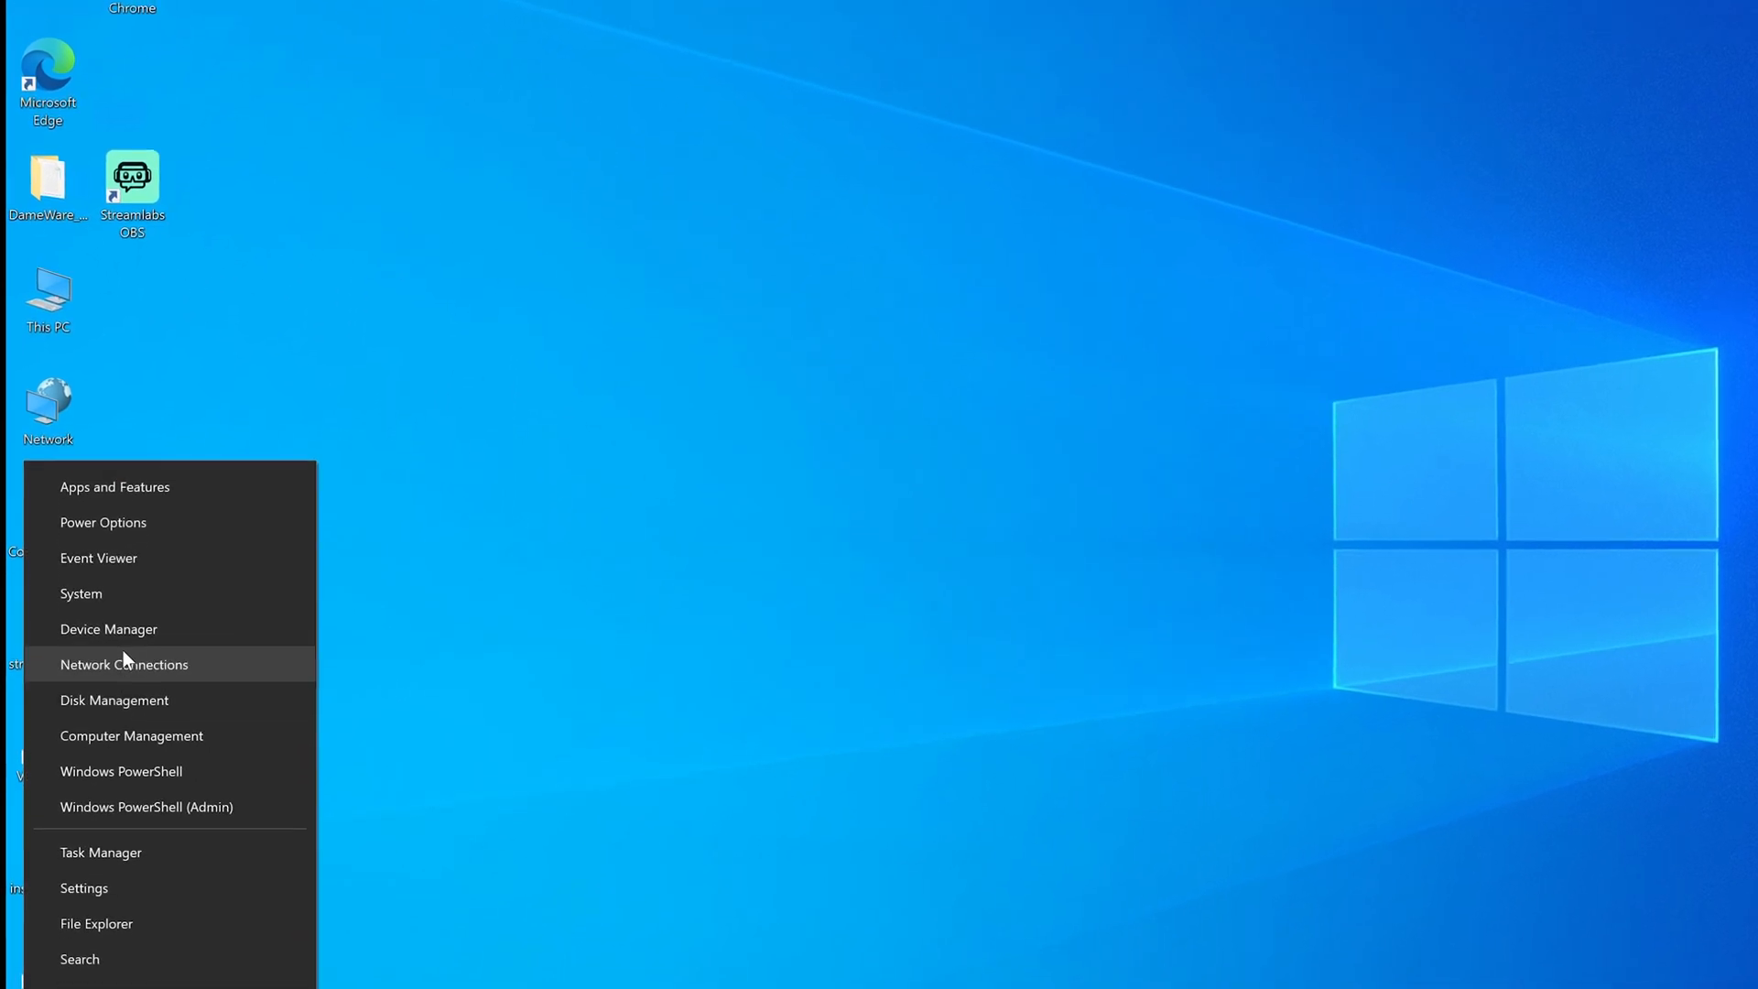
click(813, 729)
right_click(41, 988)
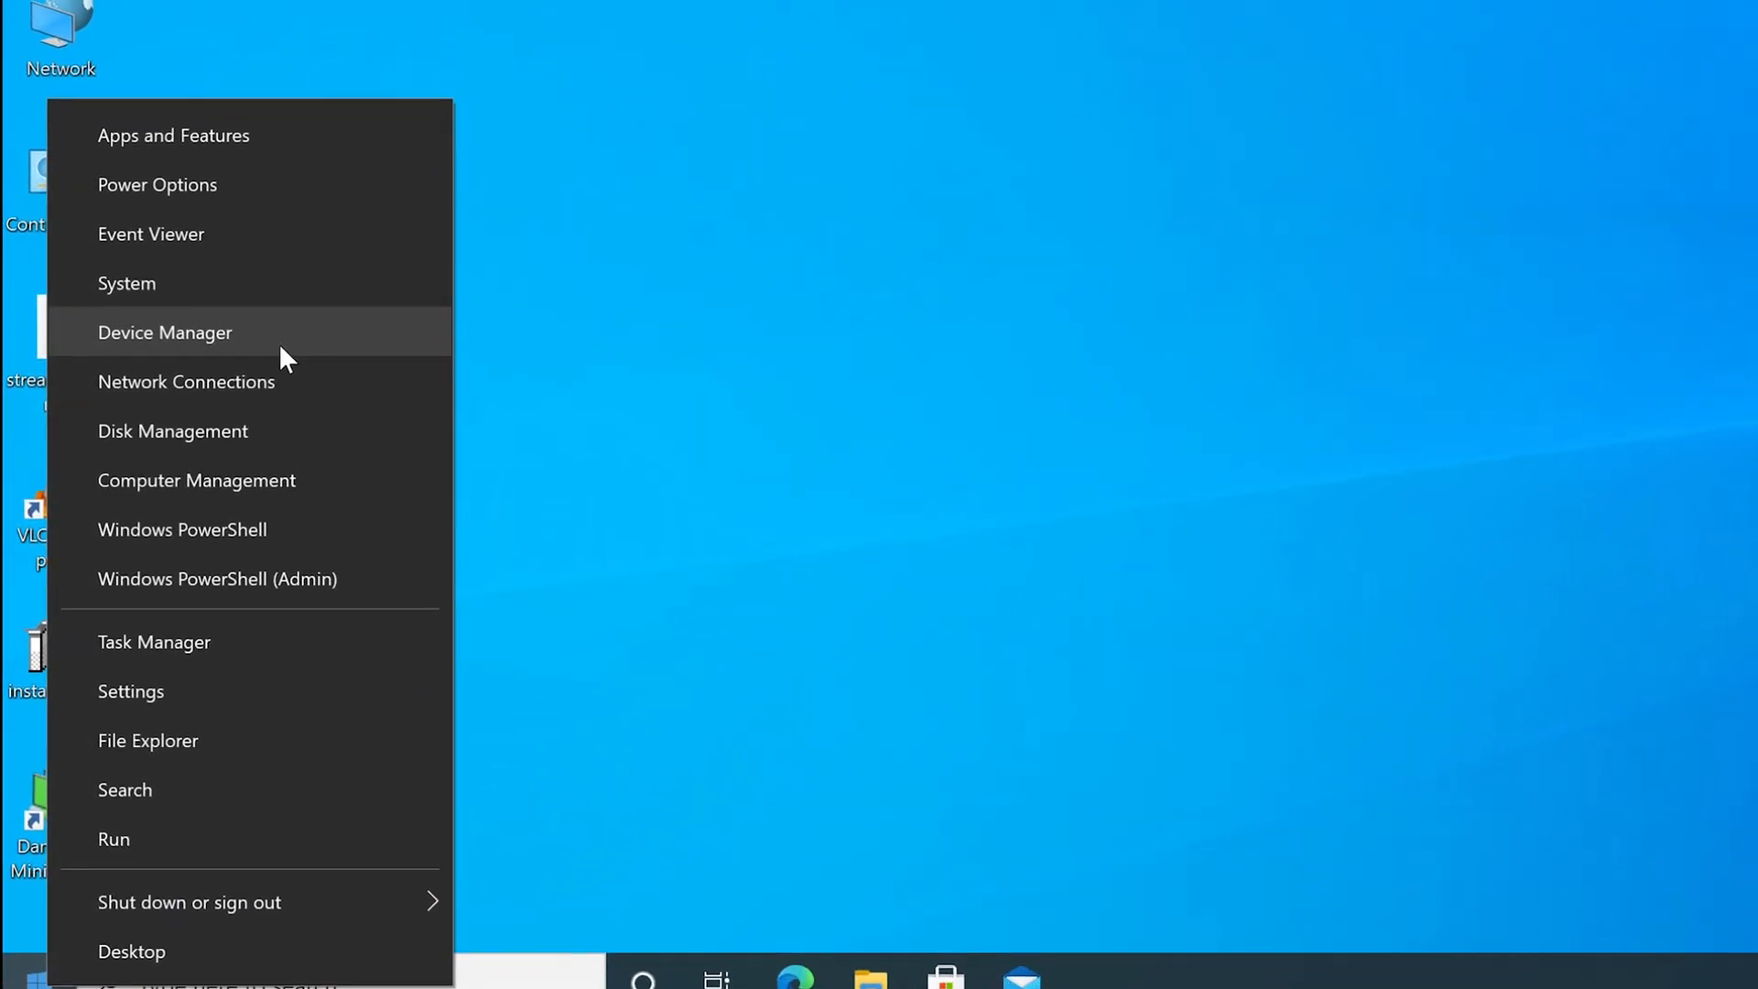
click(301, 452)
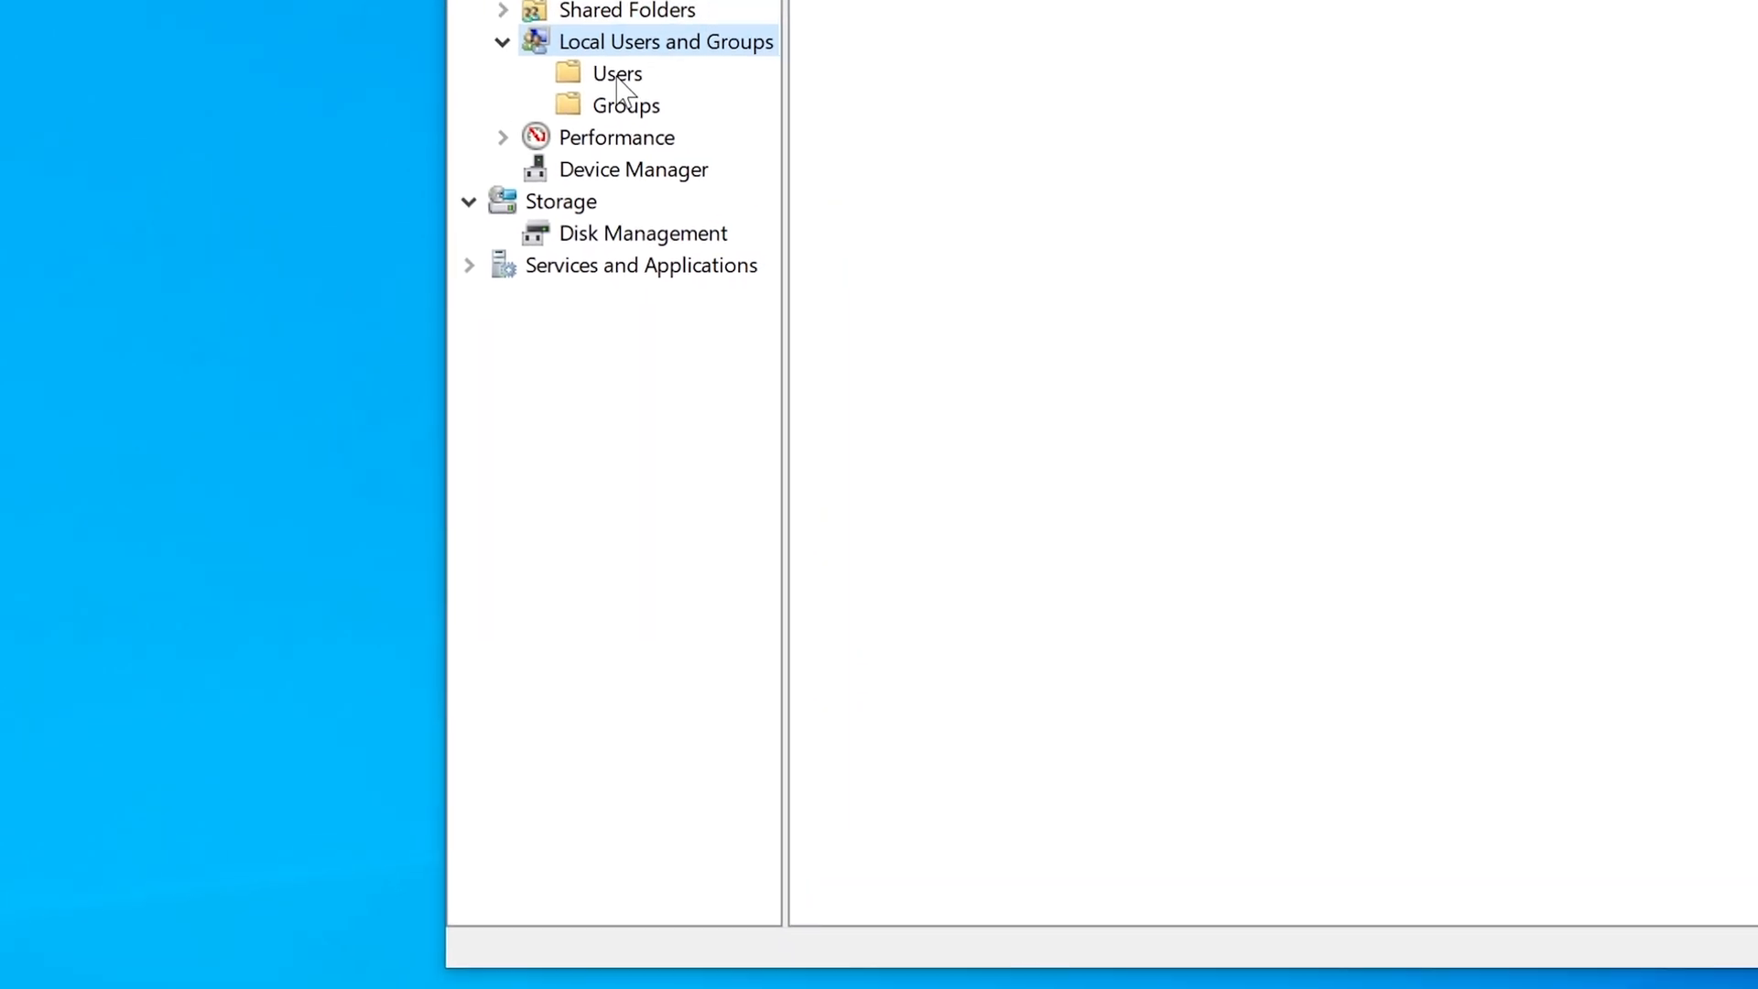
click(591, 101)
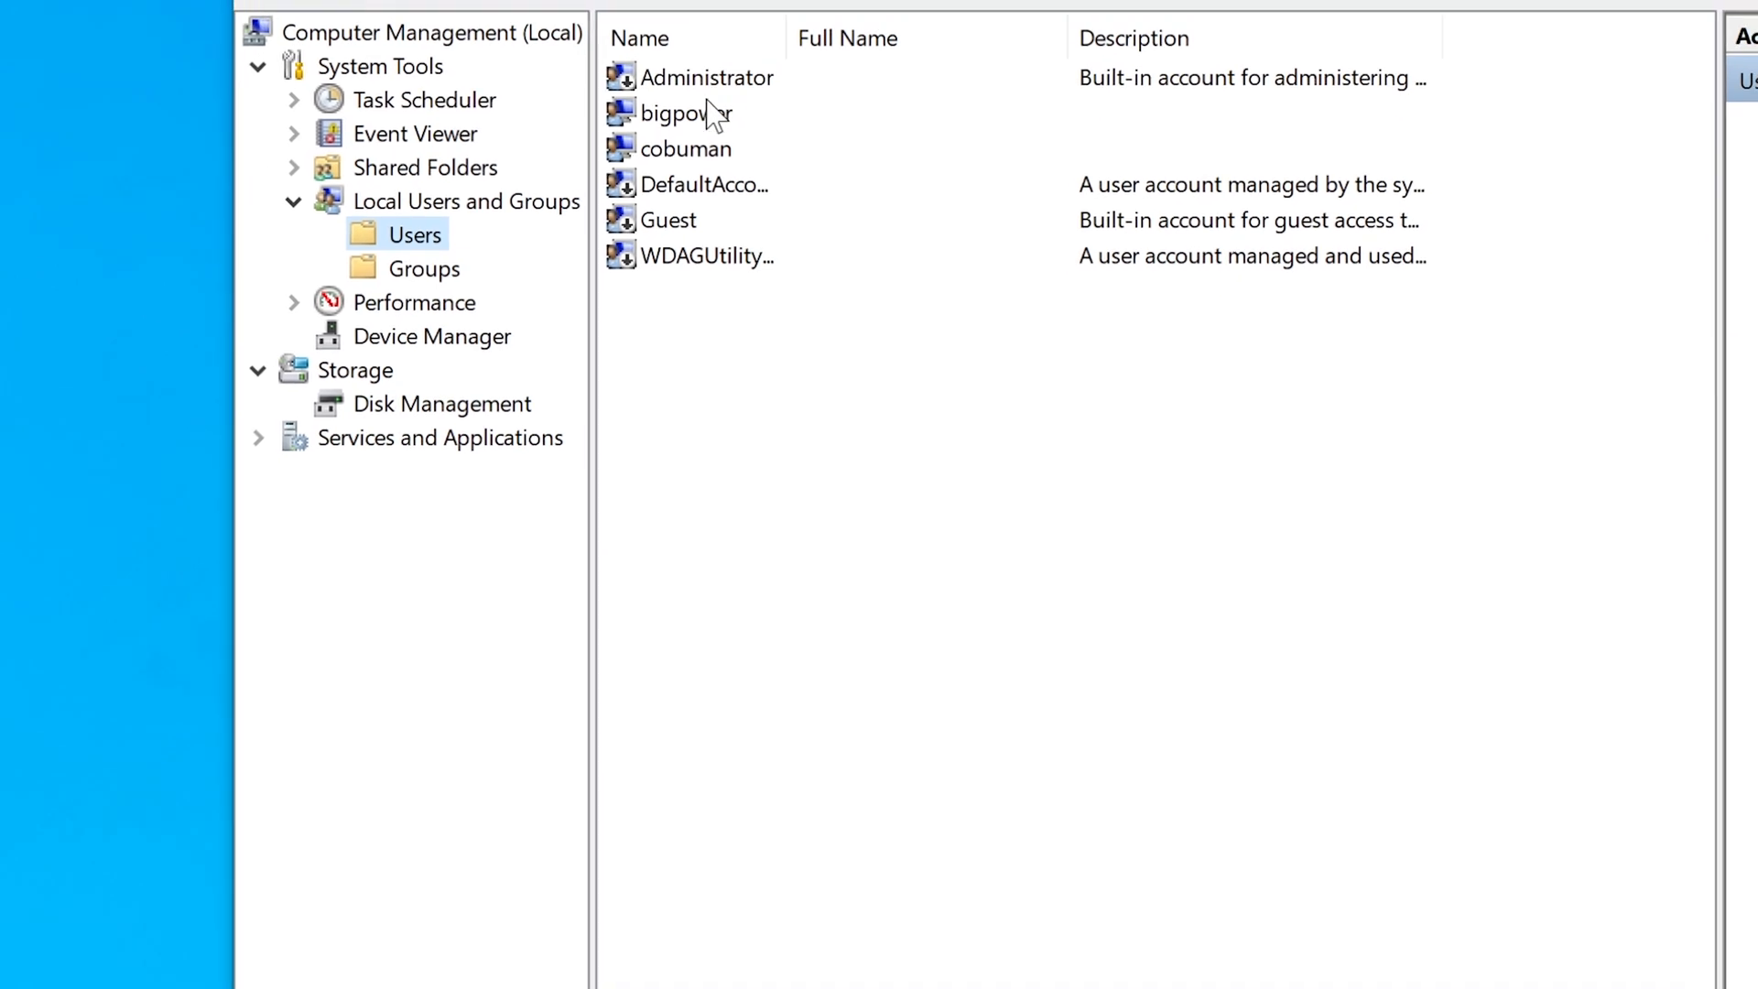
Review cobuman's Member Of groups: Users and Remote Desktop Users.
click(687, 168)
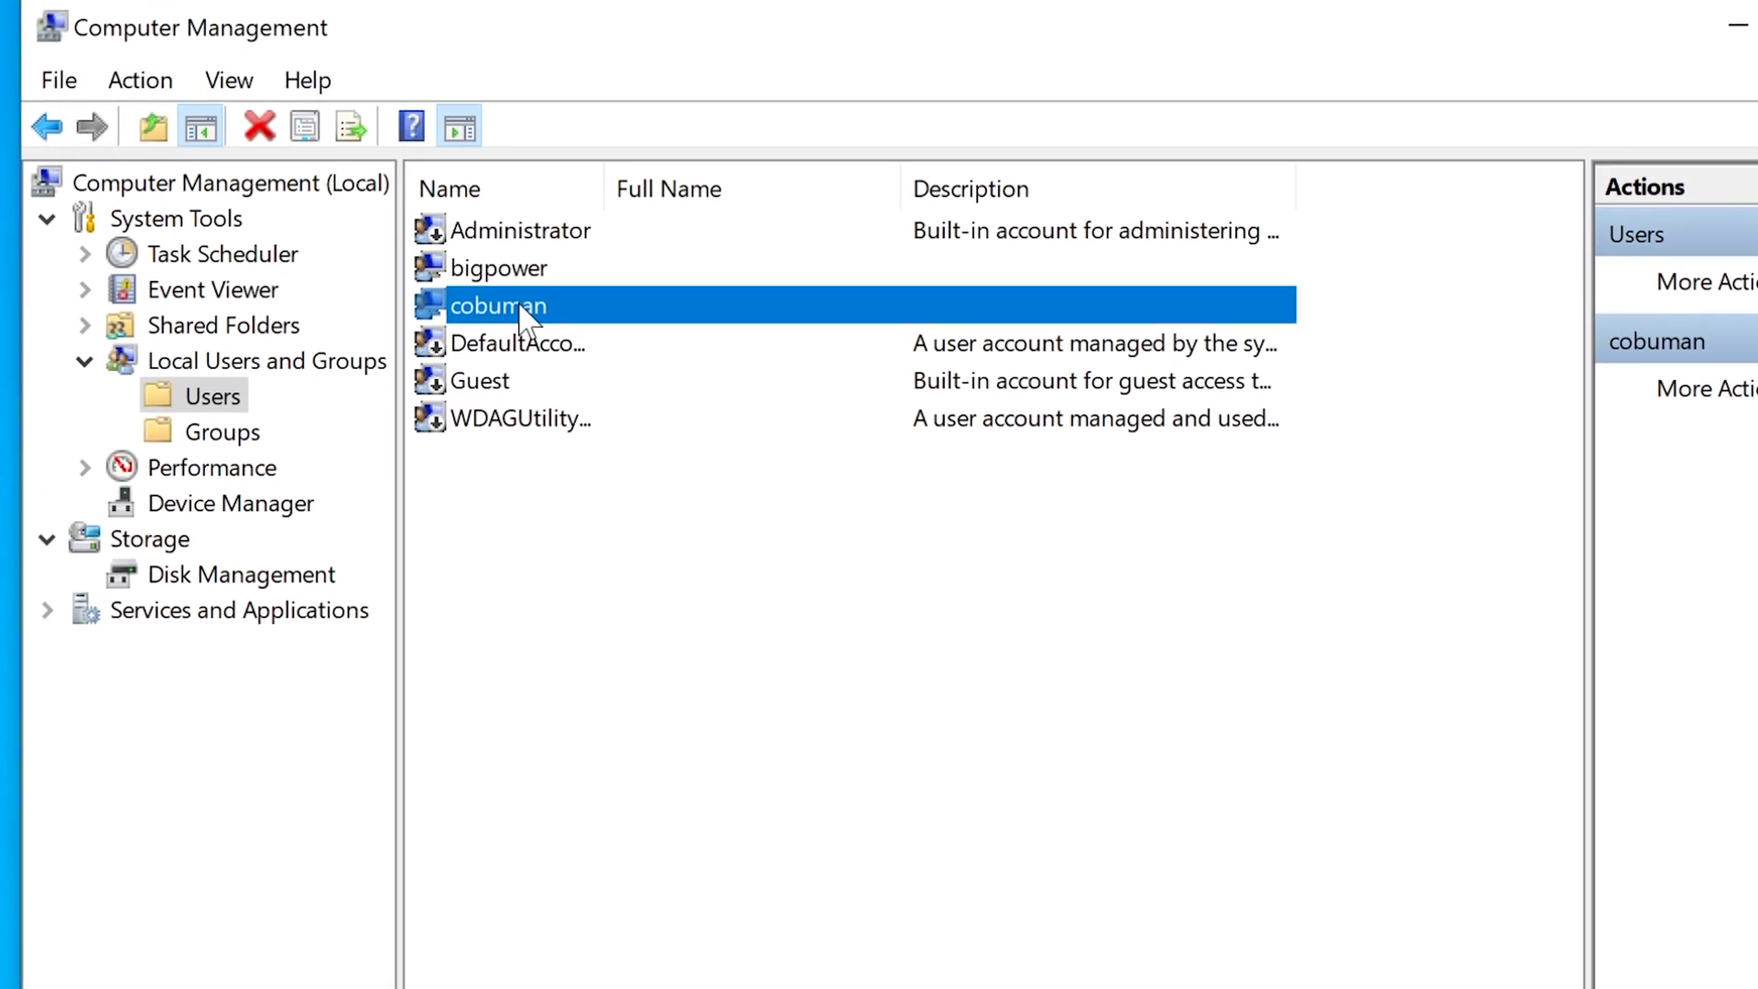
double_click(590, 247)
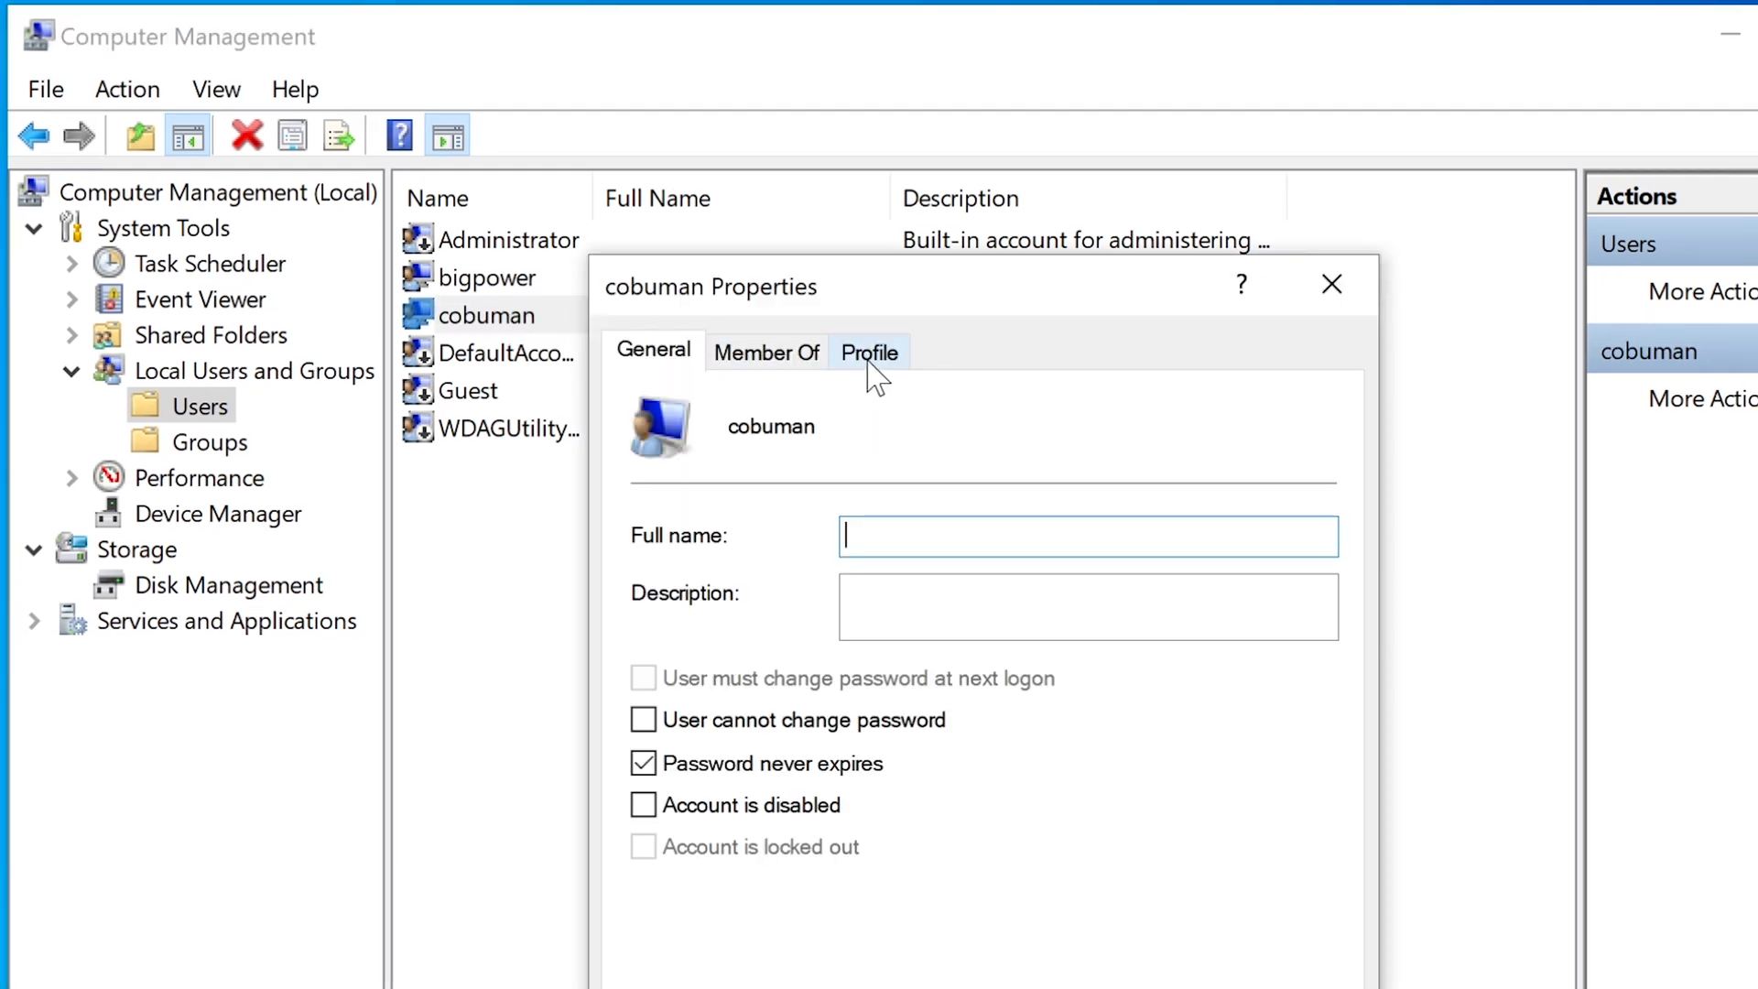
click(790, 360)
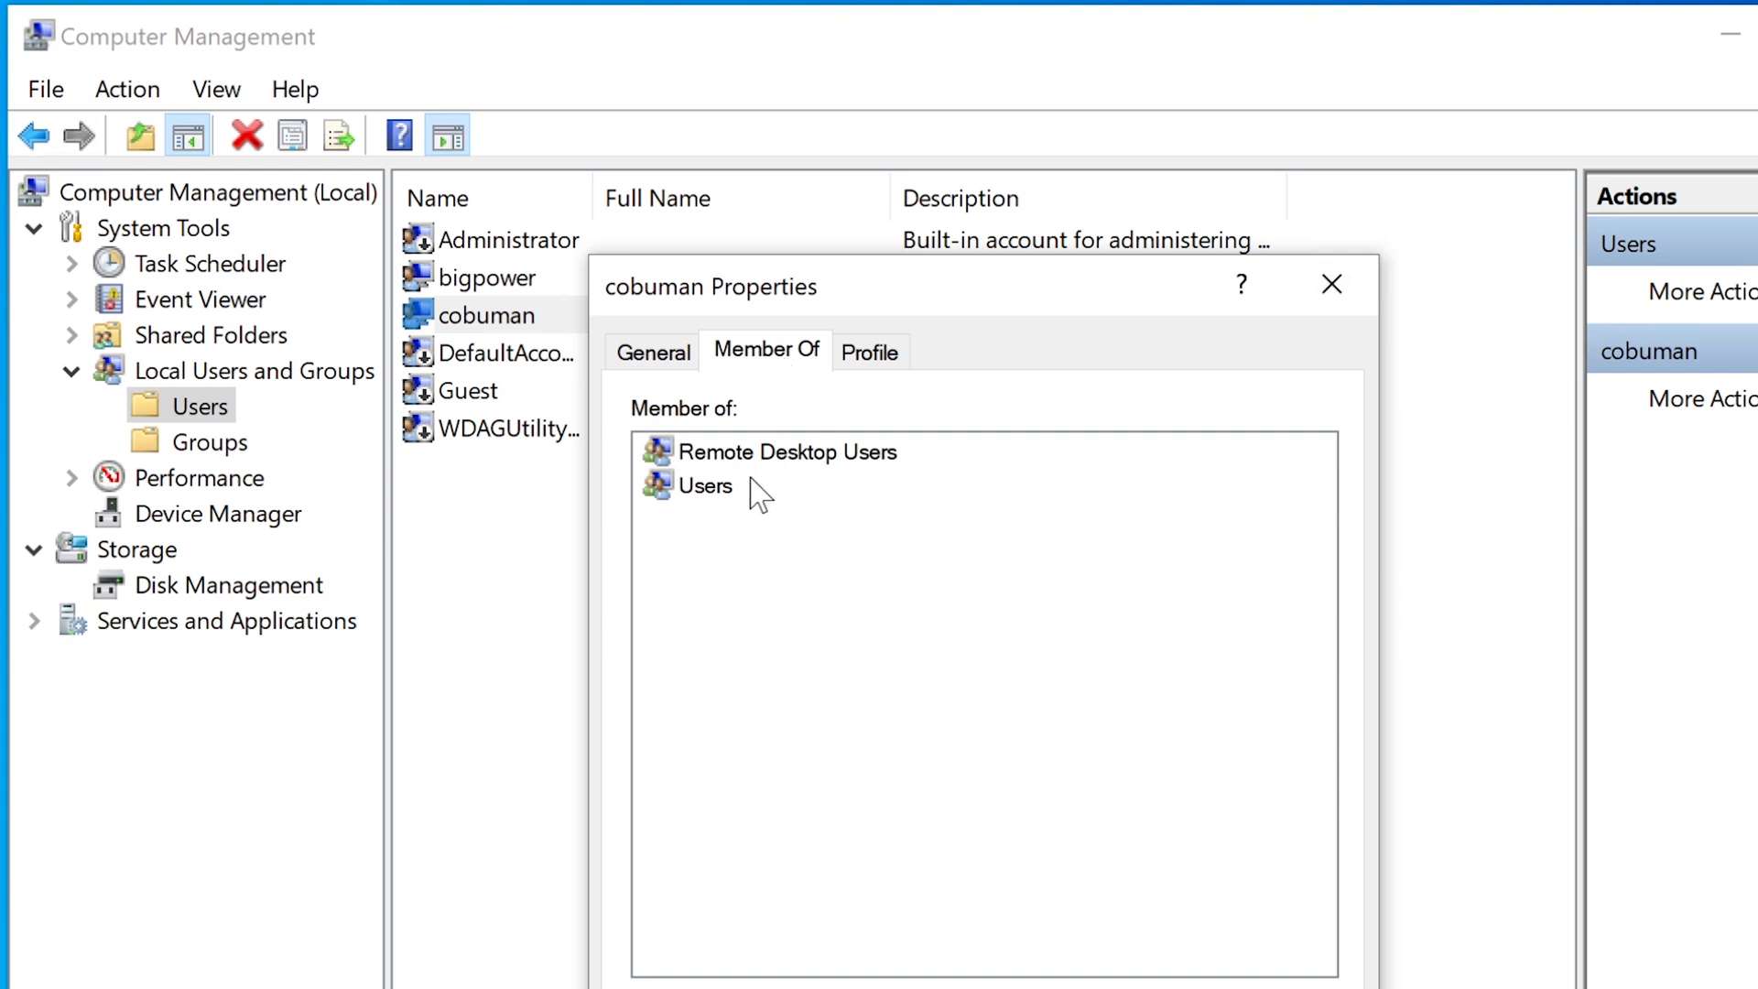
click(723, 486)
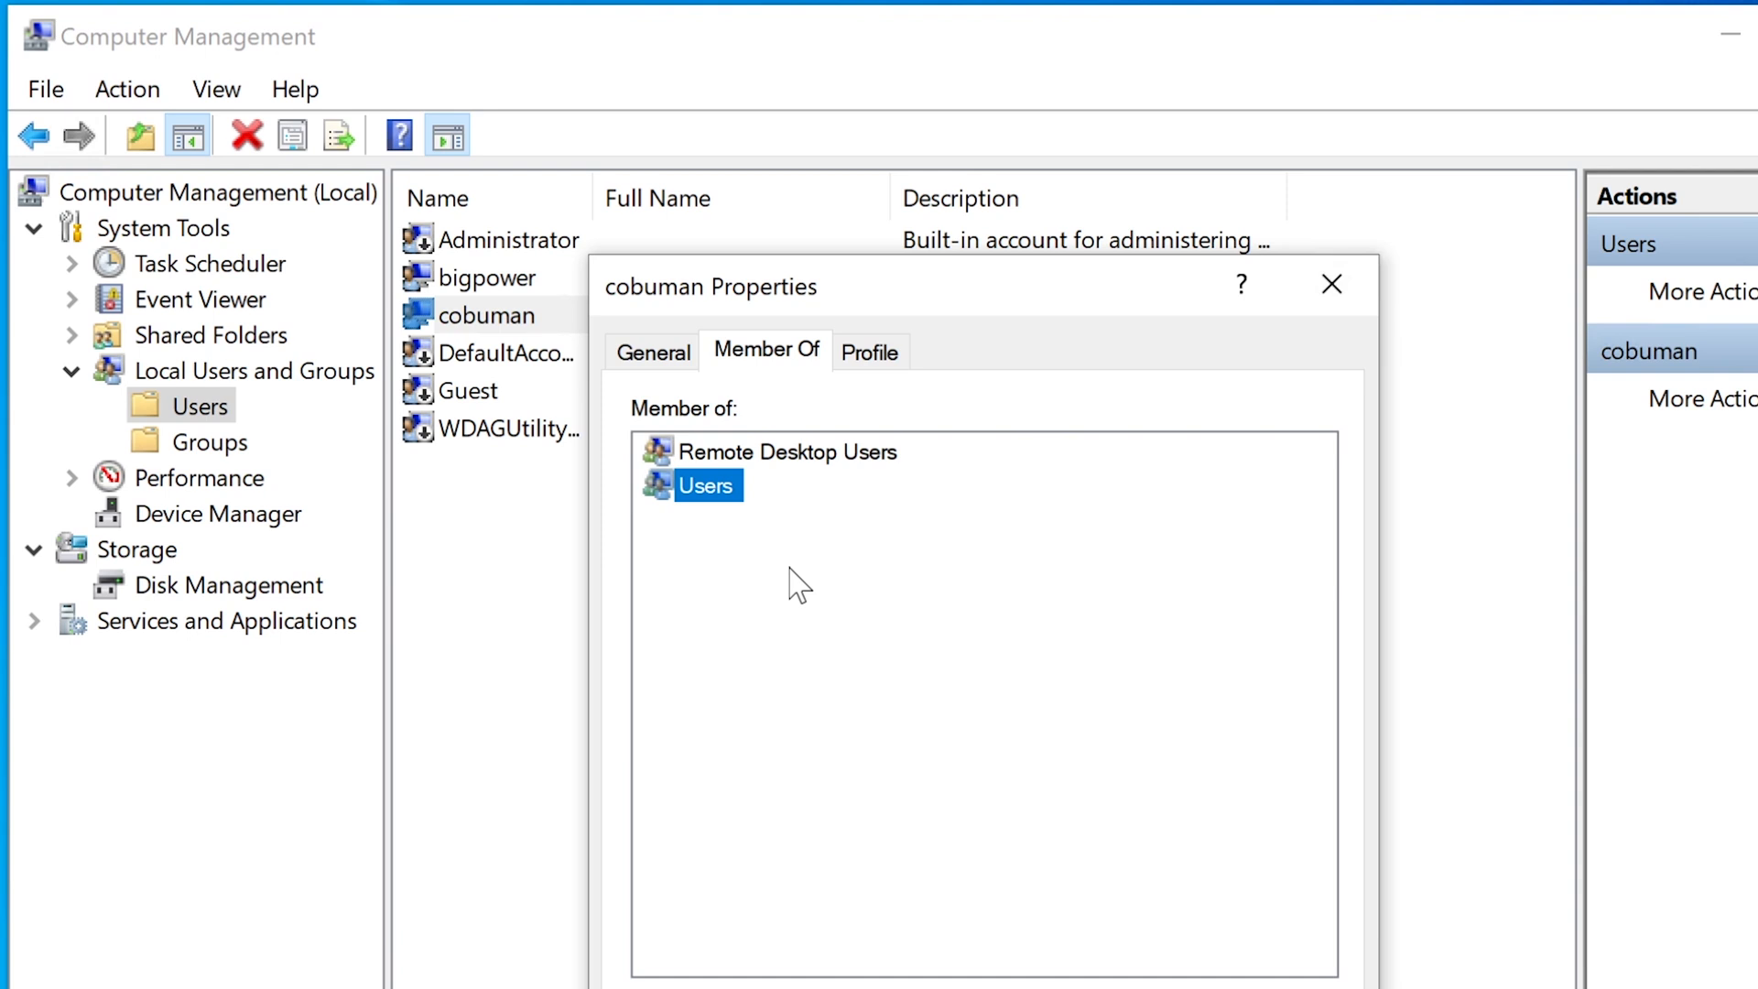
click(760, 449)
click(715, 490)
click(743, 456)
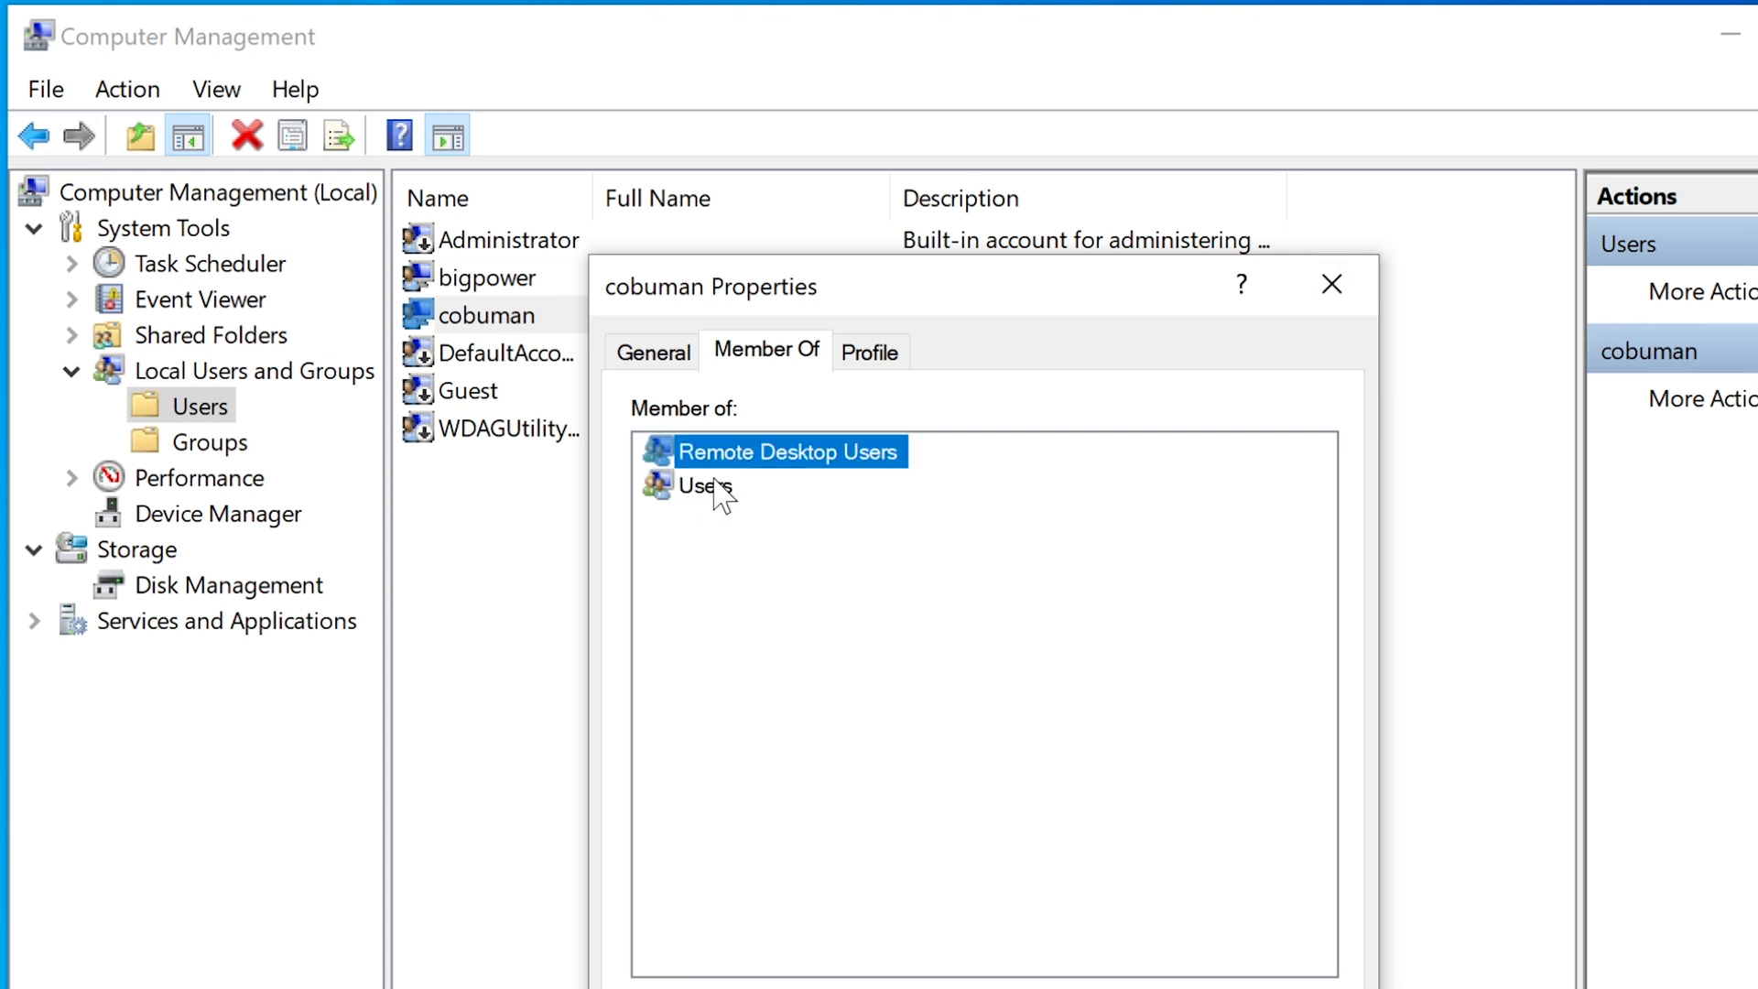
click(720, 492)
click(737, 455)
click(713, 495)
click(746, 457)
Glance at cobuman's Profile and General tabs, then close its properties.
click(867, 361)
click(771, 361)
click(634, 357)
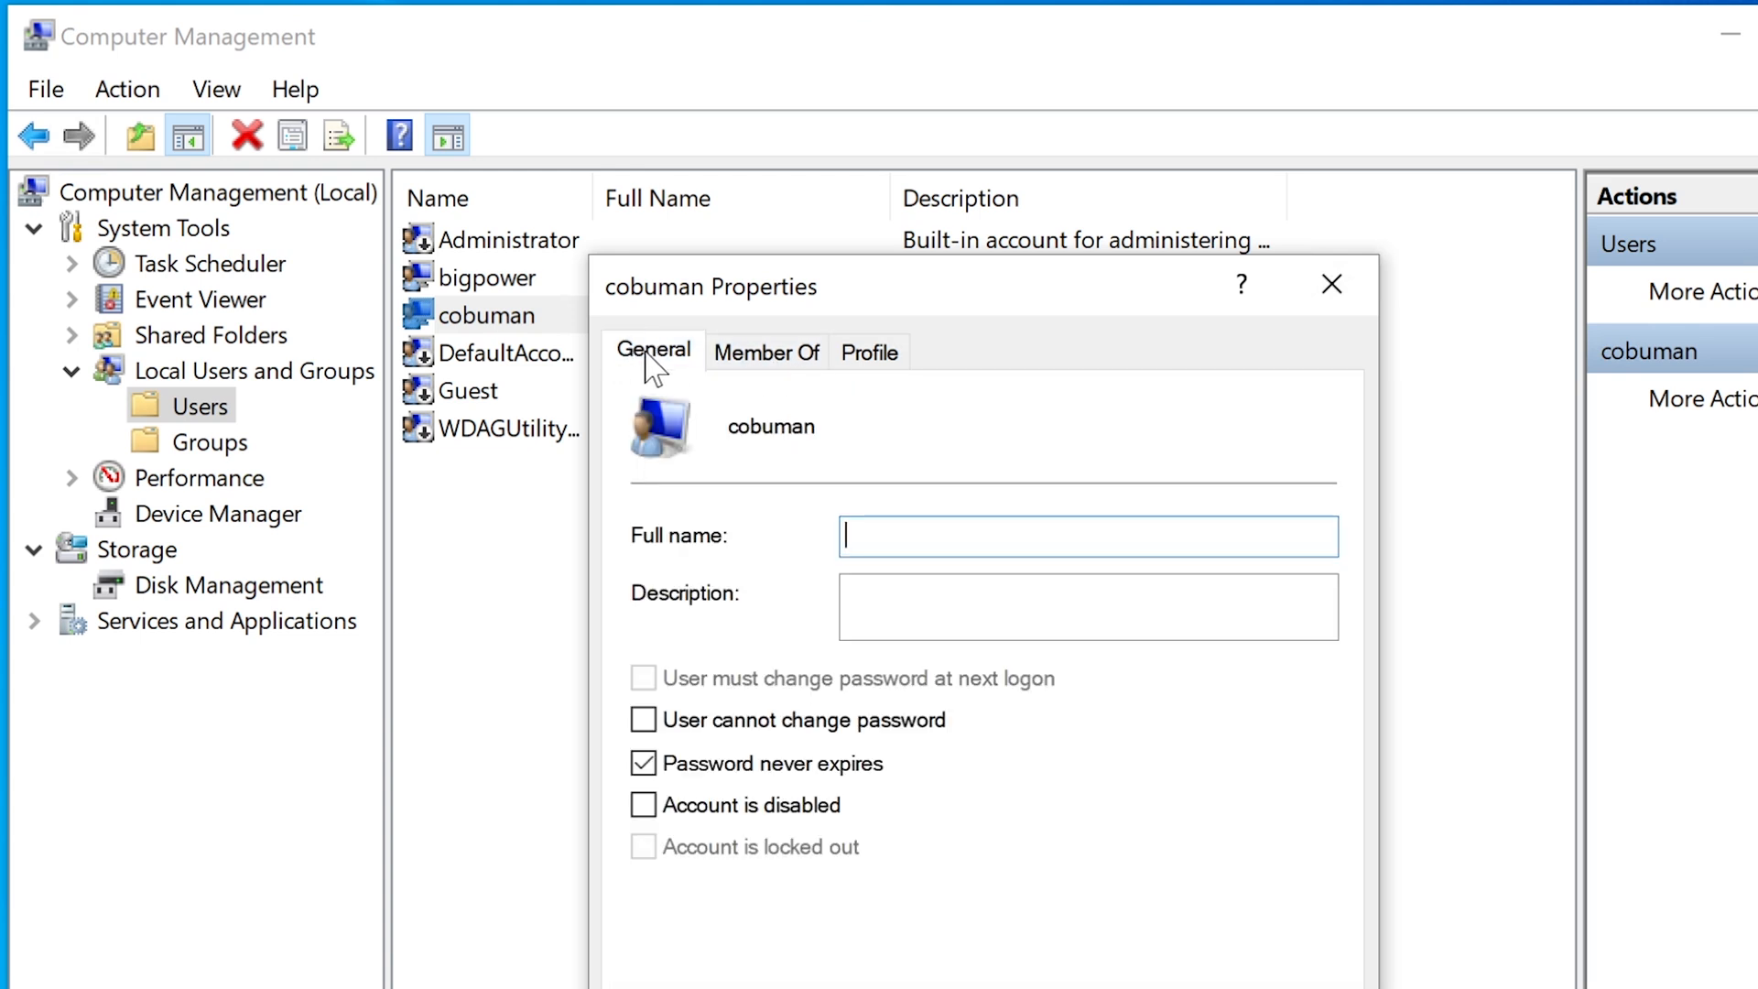
click(790, 349)
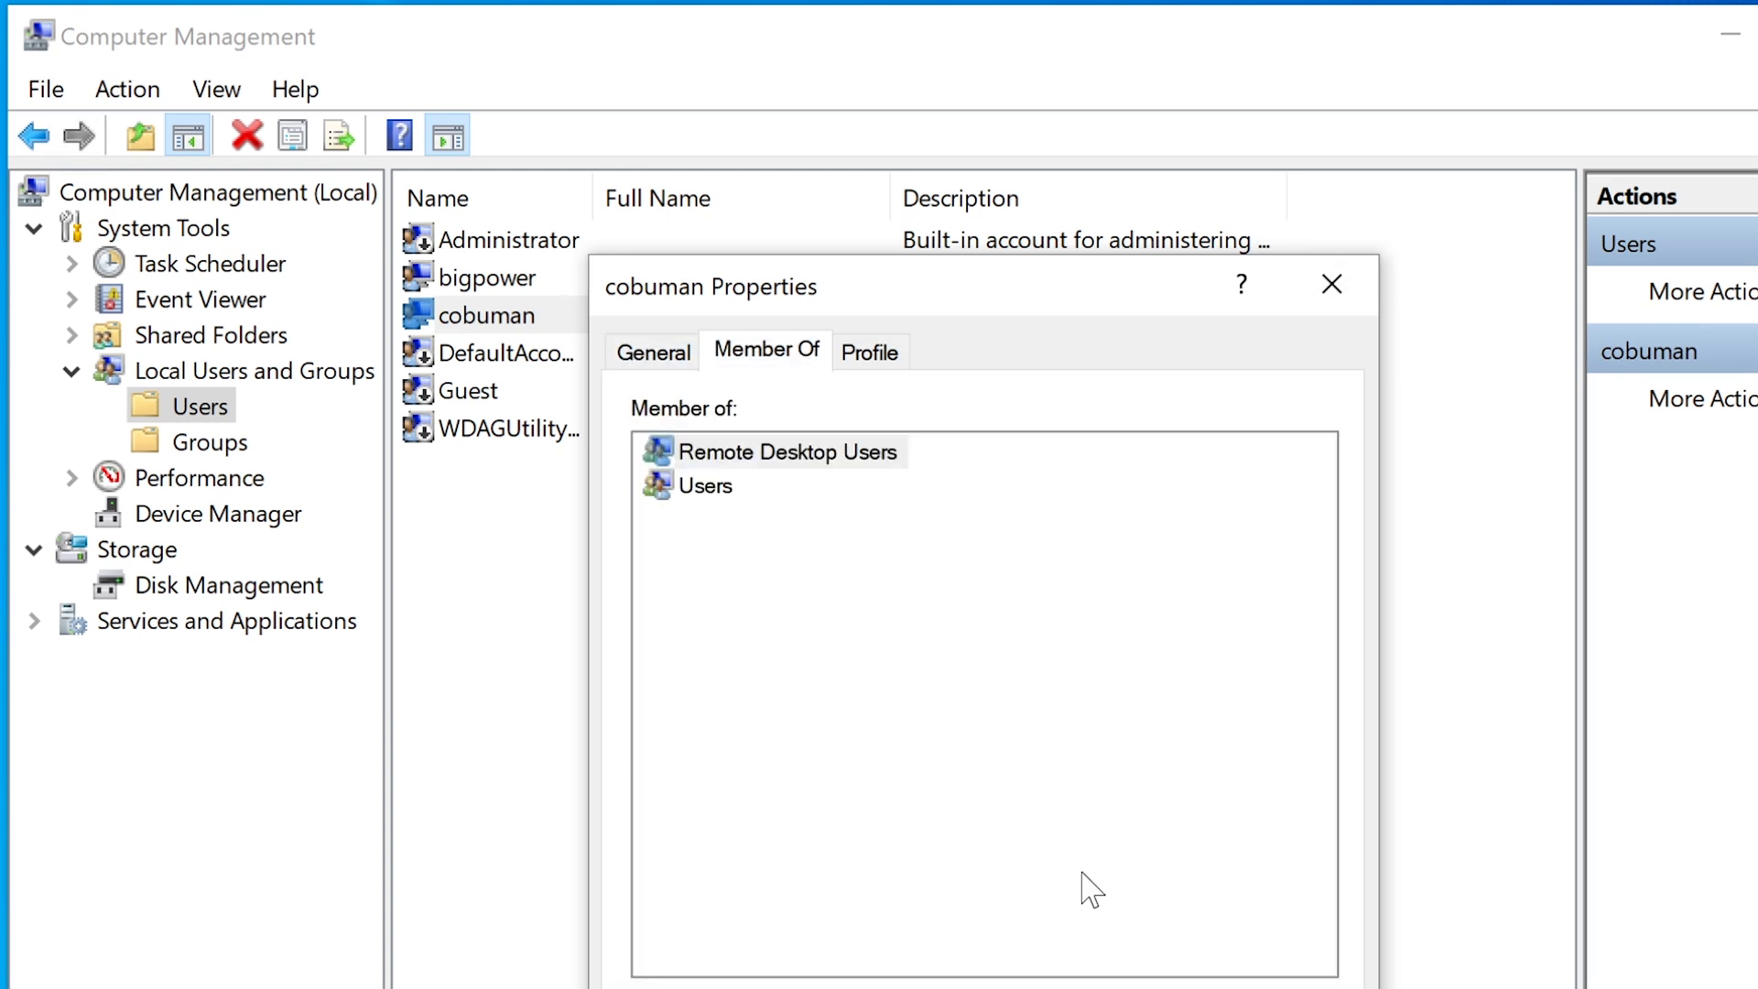
click(819, 988)
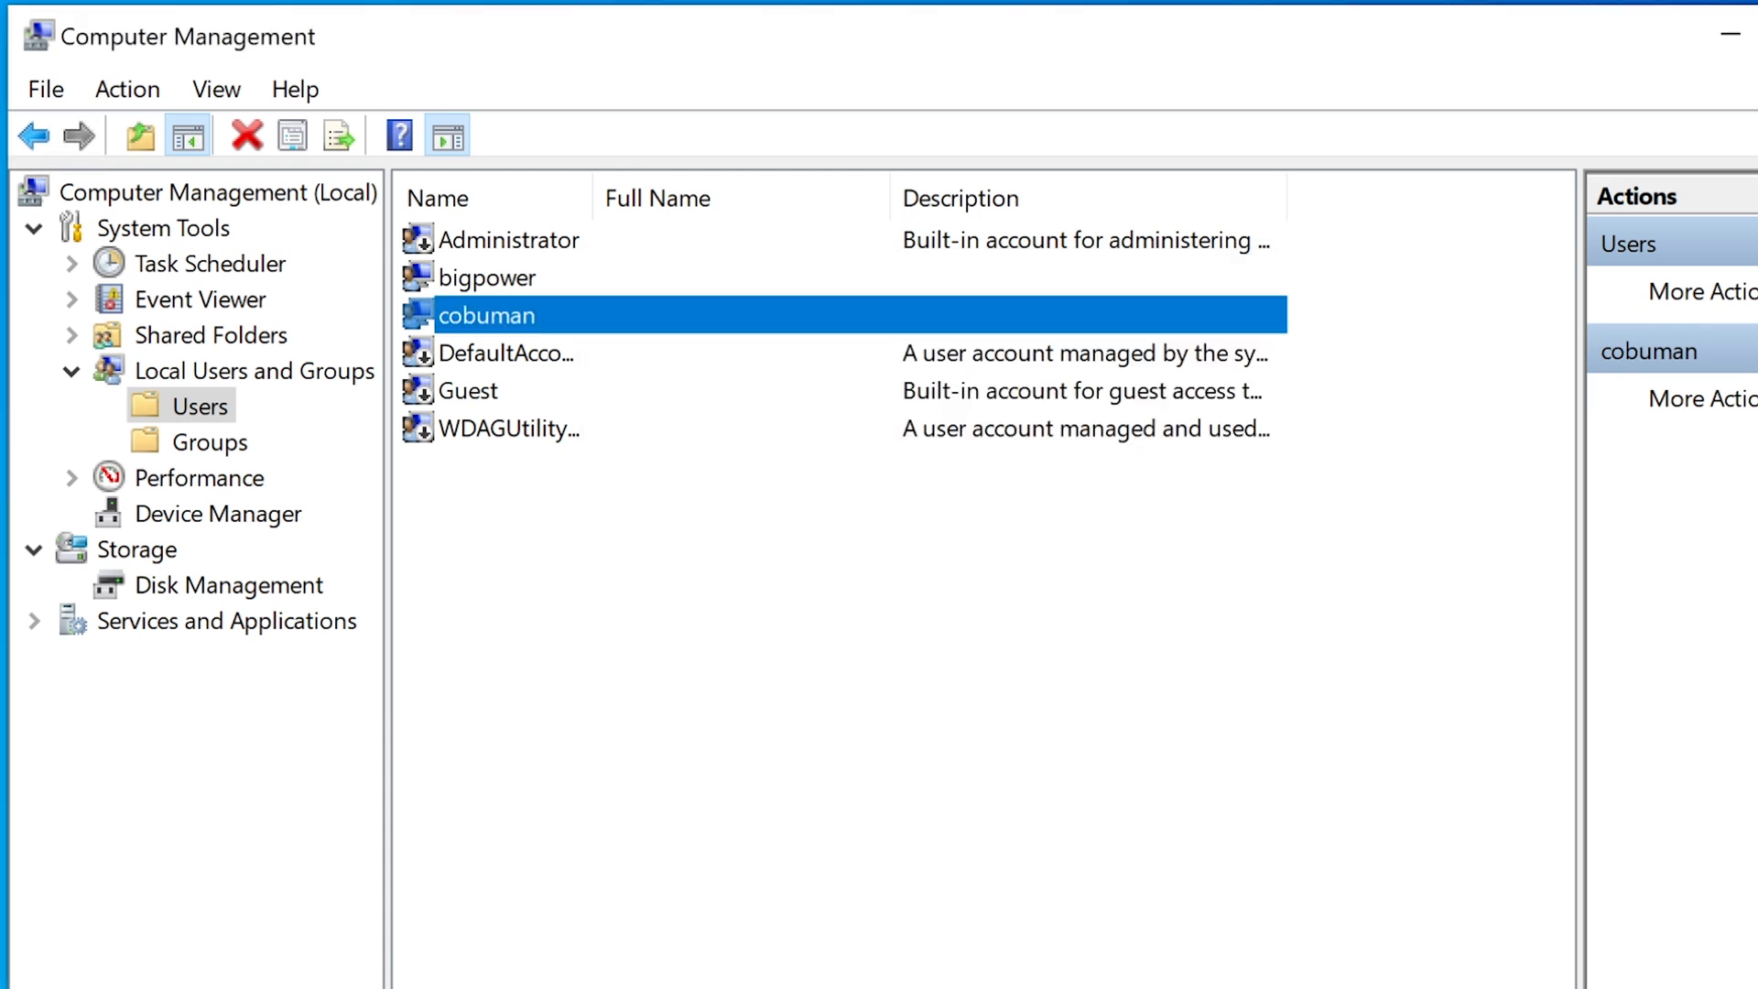
Check bigpower's Member Of tab showing Administrators, then close its properties.
double_click(529, 277)
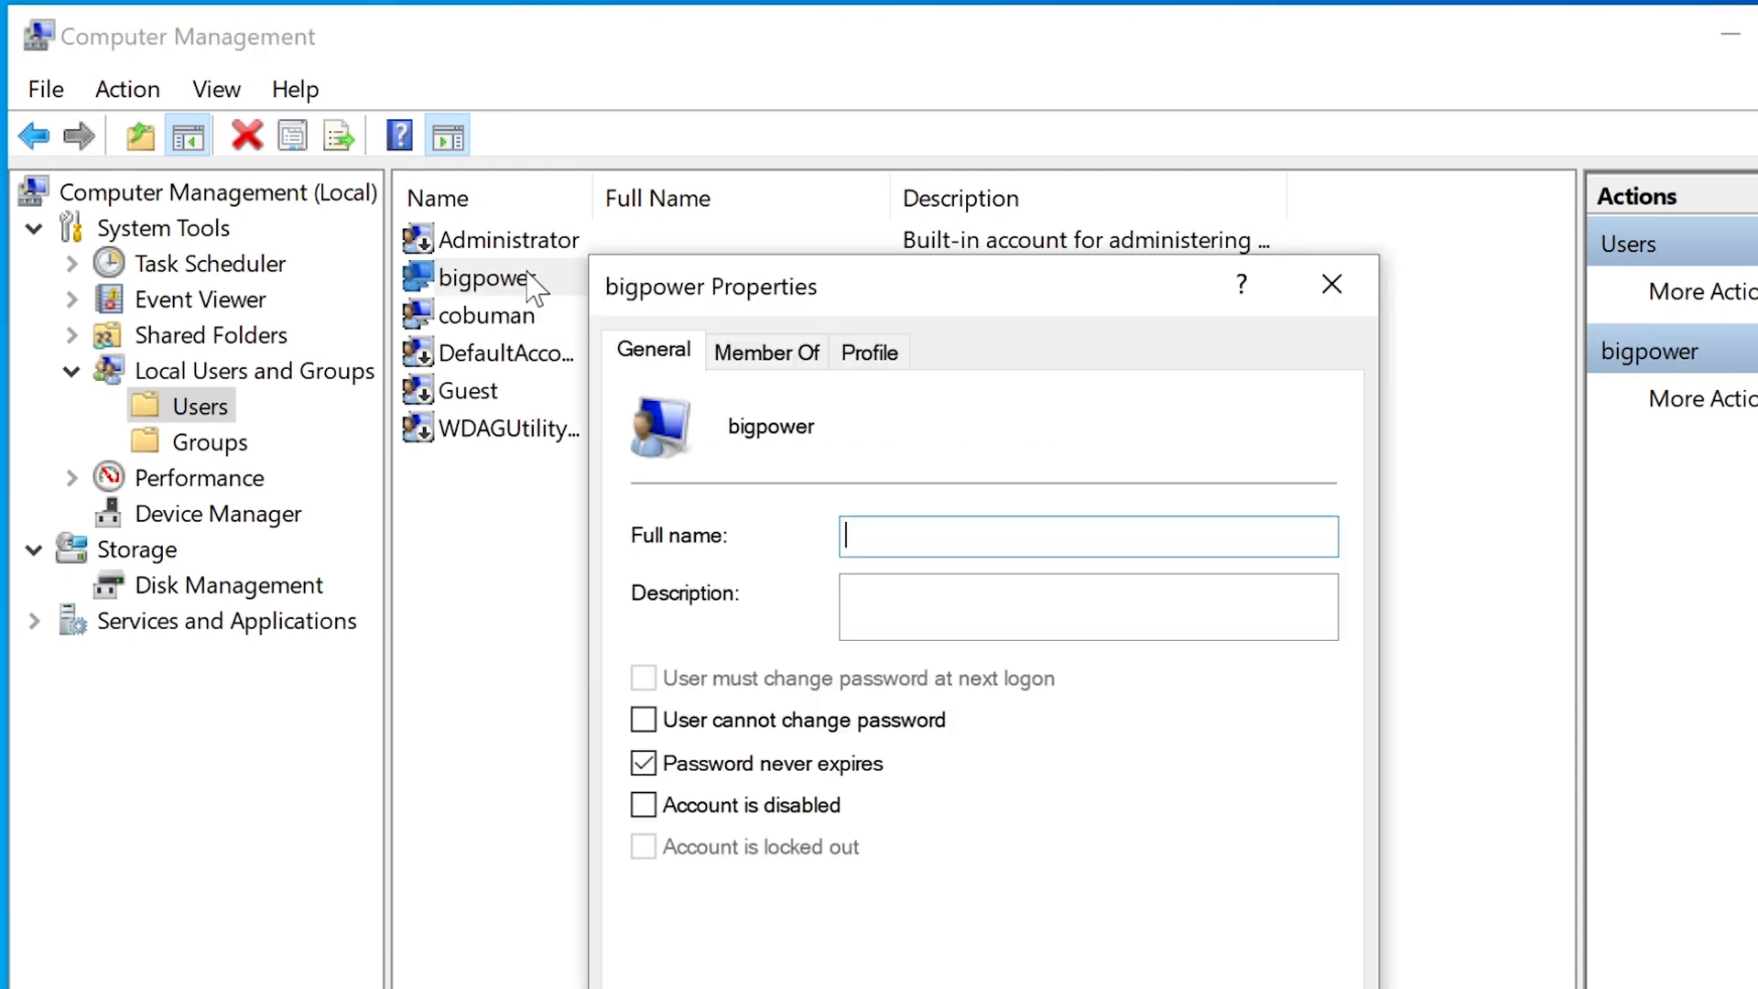
click(743, 357)
click(771, 452)
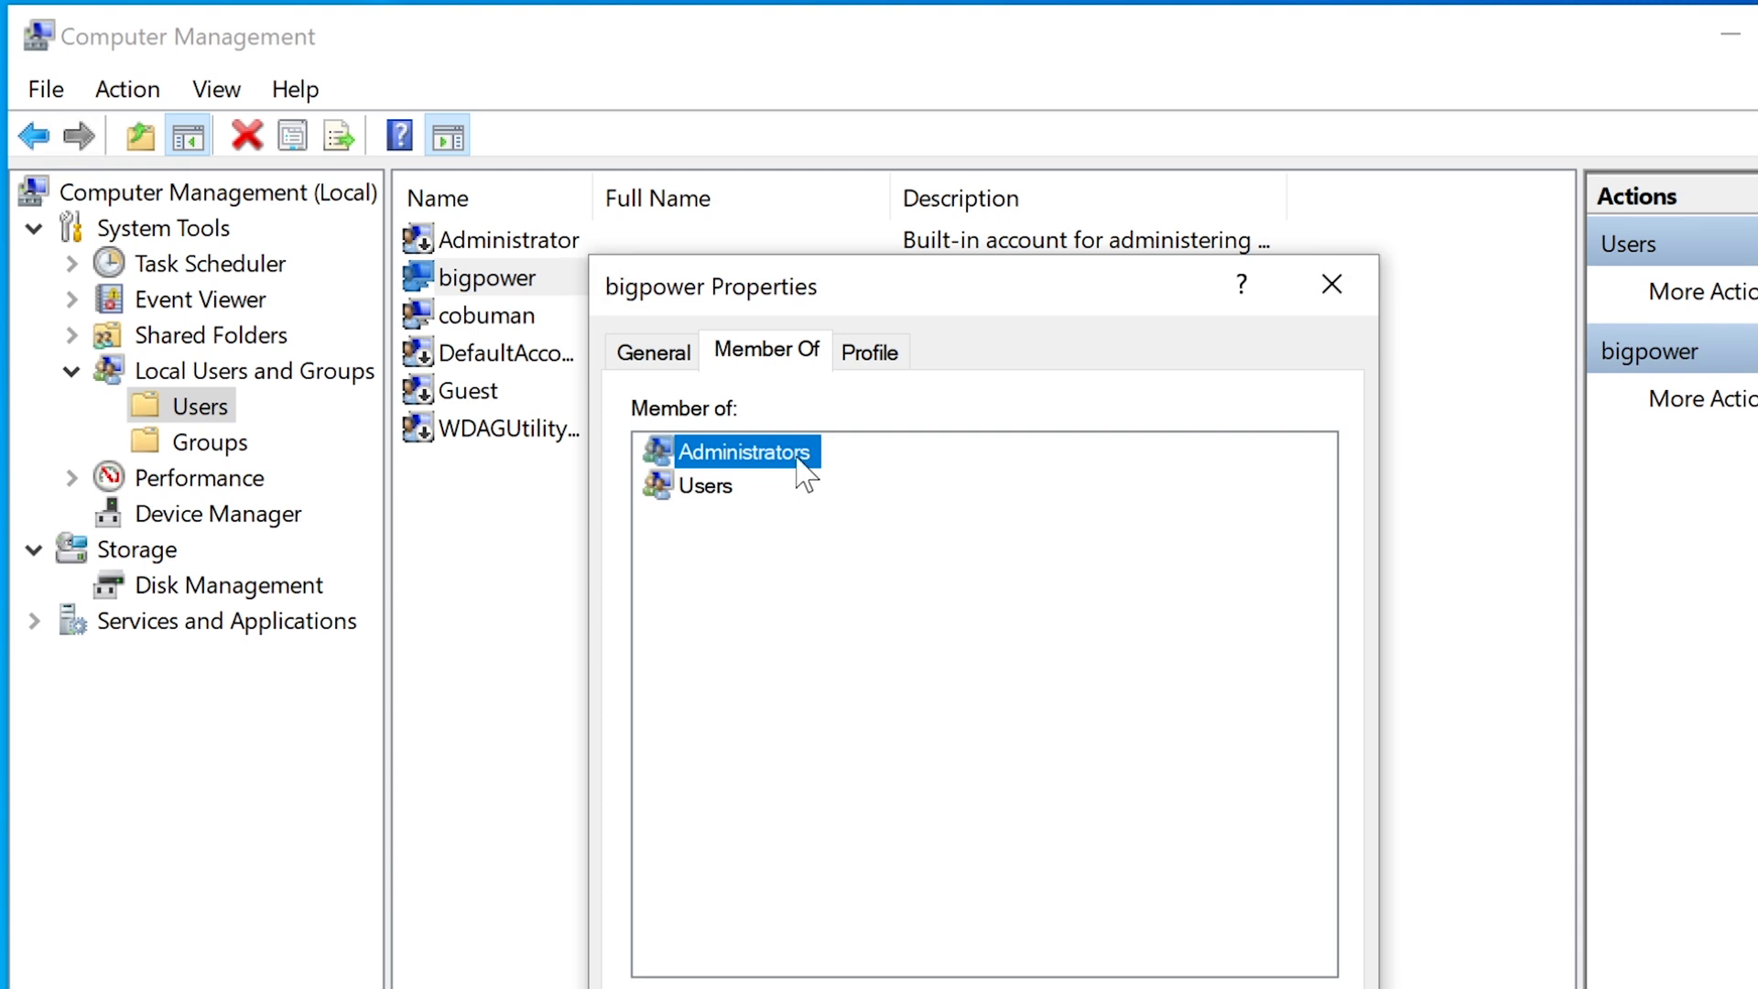
key(Escape)
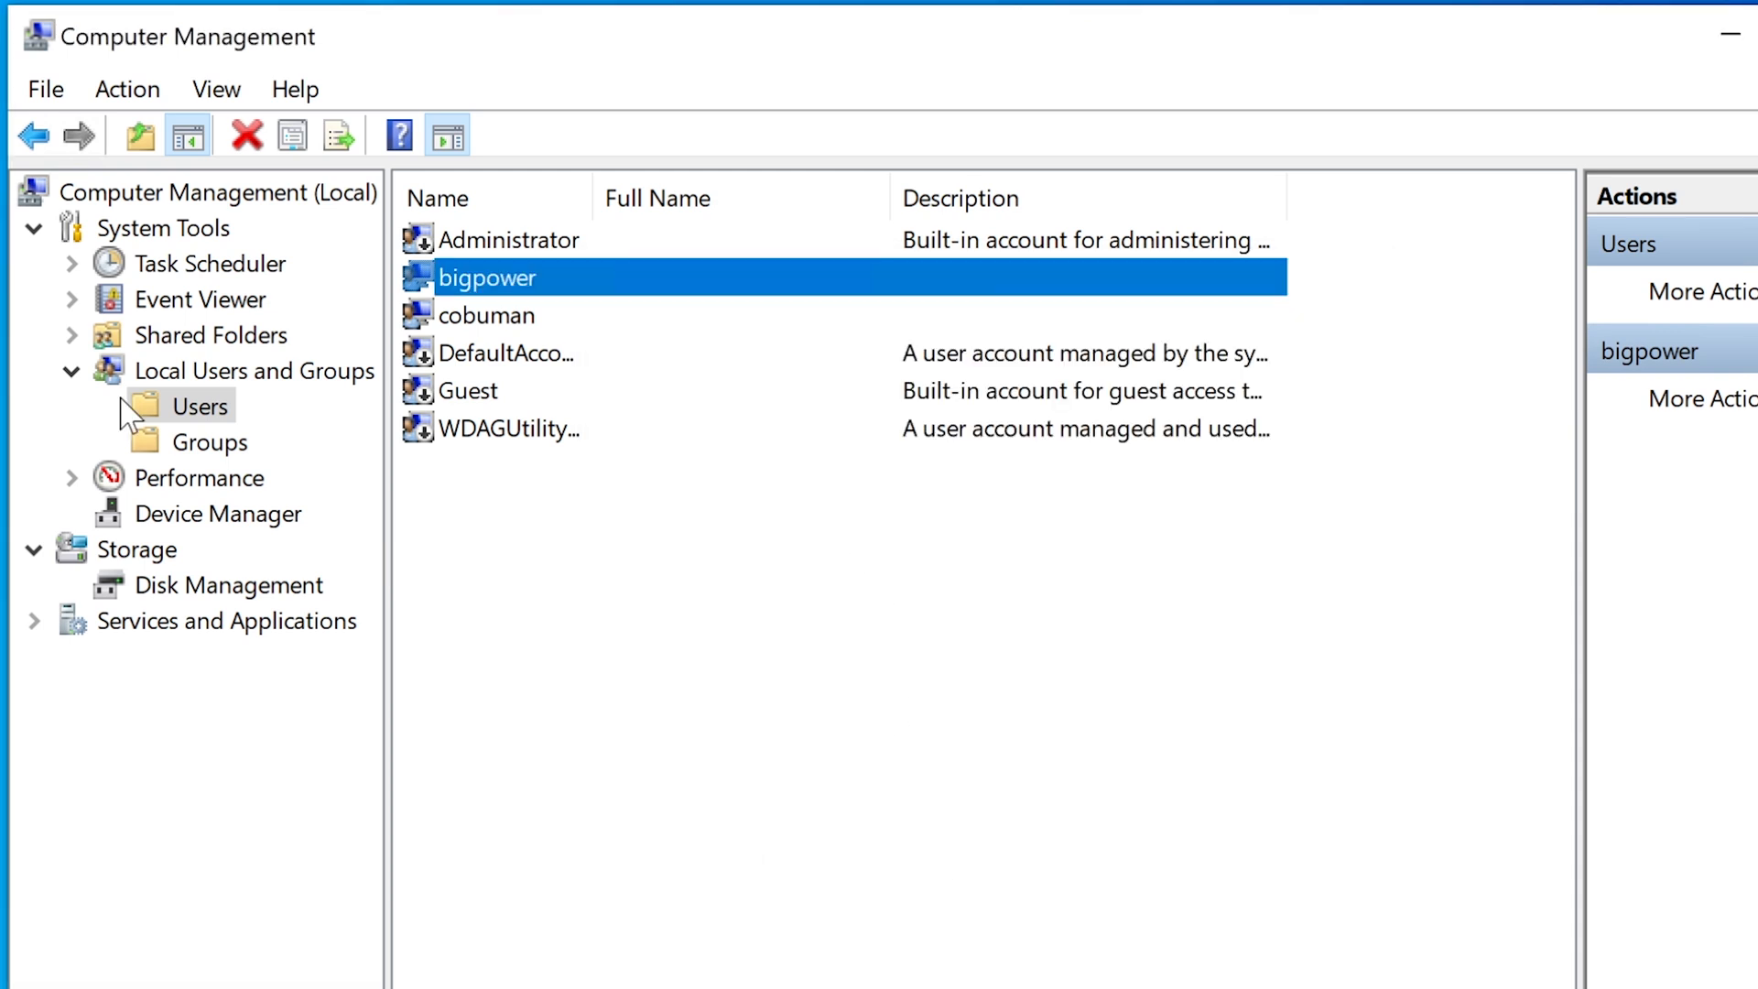
click(206, 443)
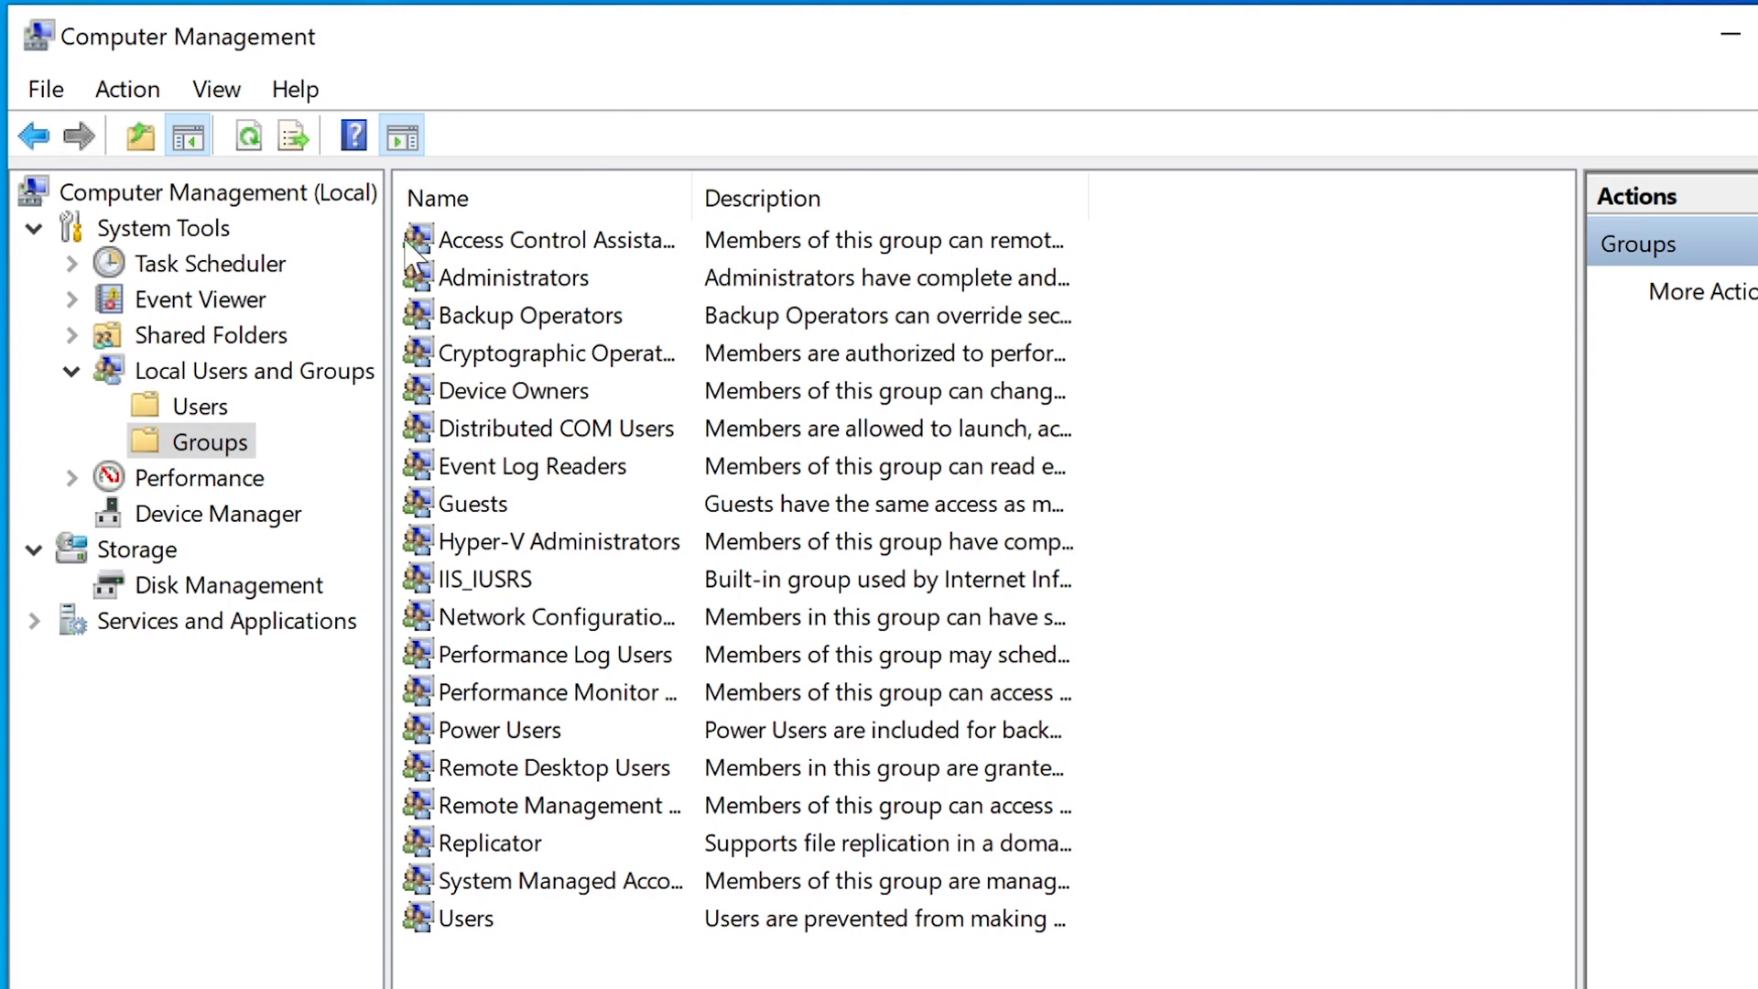
double_click(520, 278)
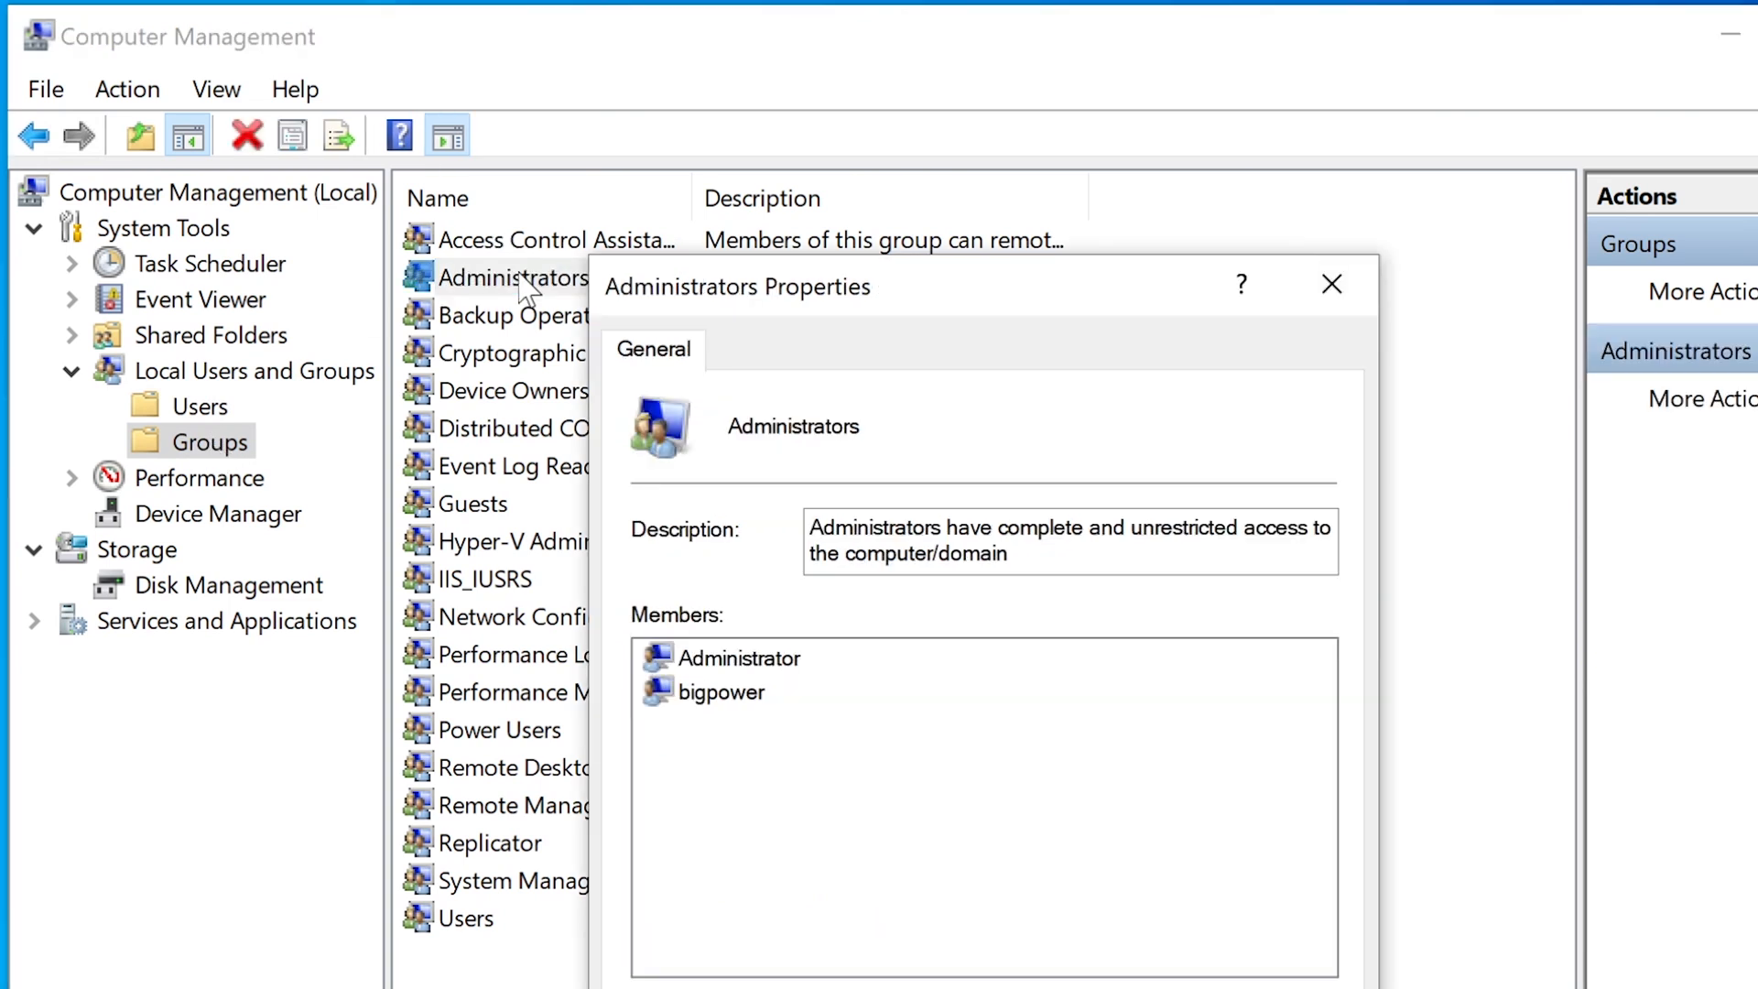
click(728, 696)
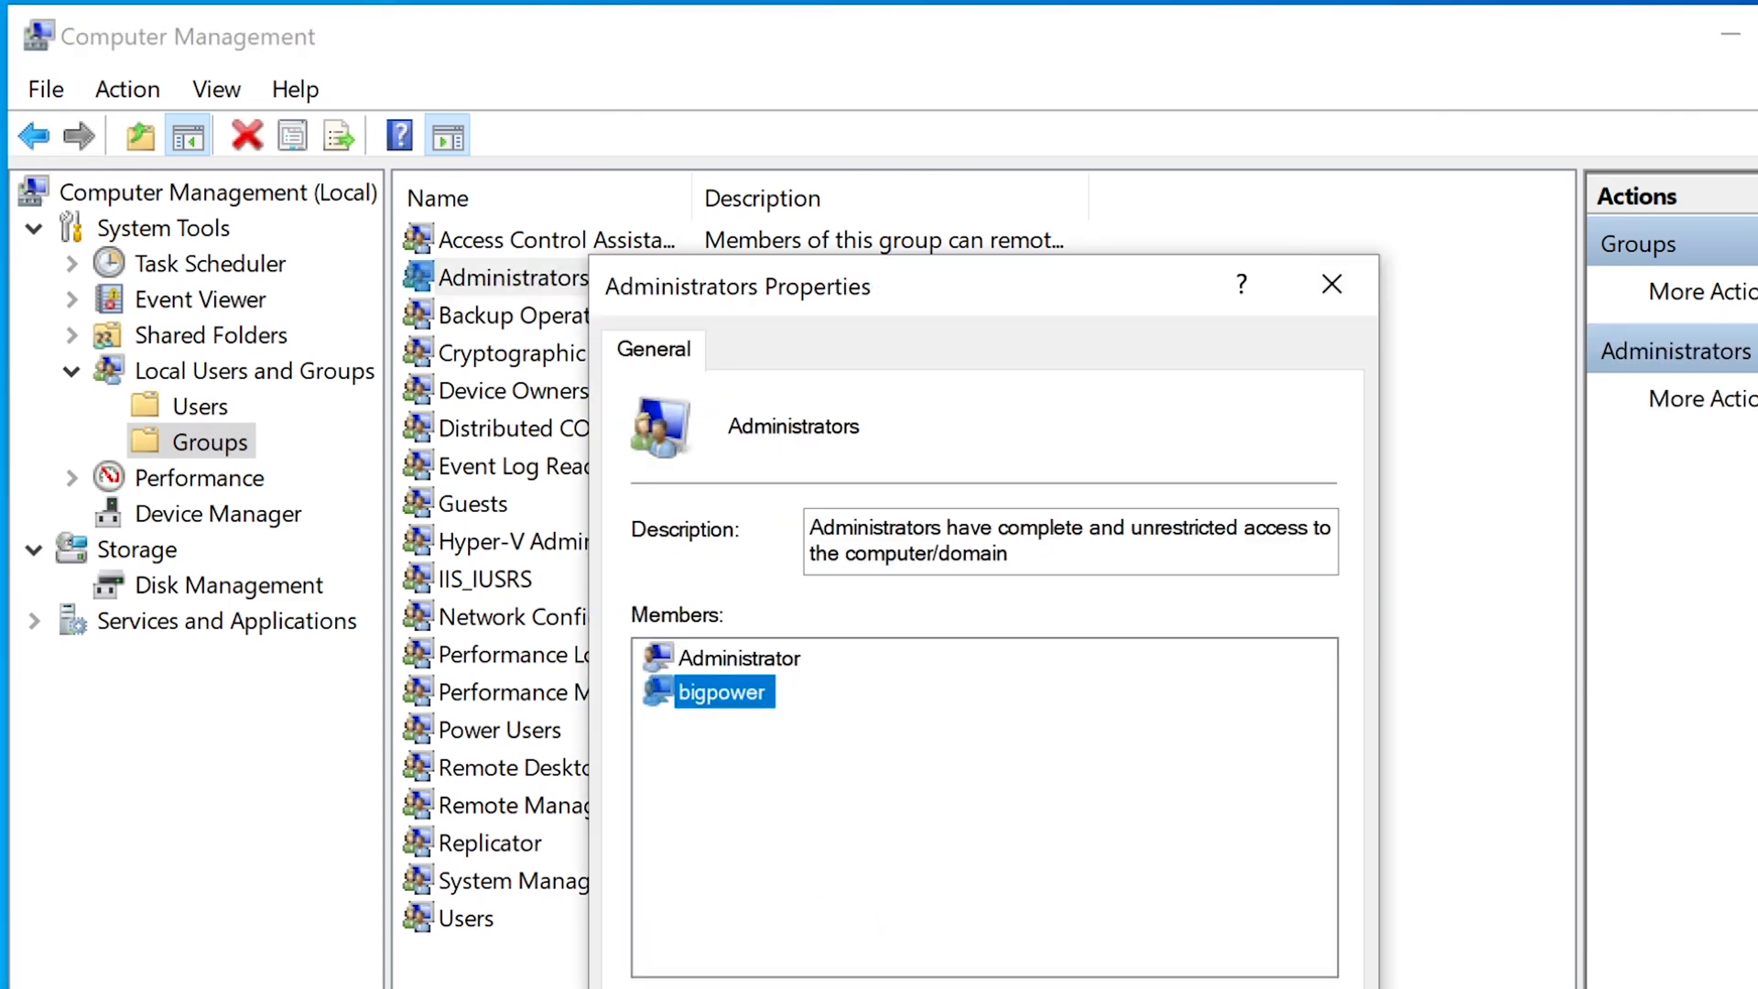
key(Escape)
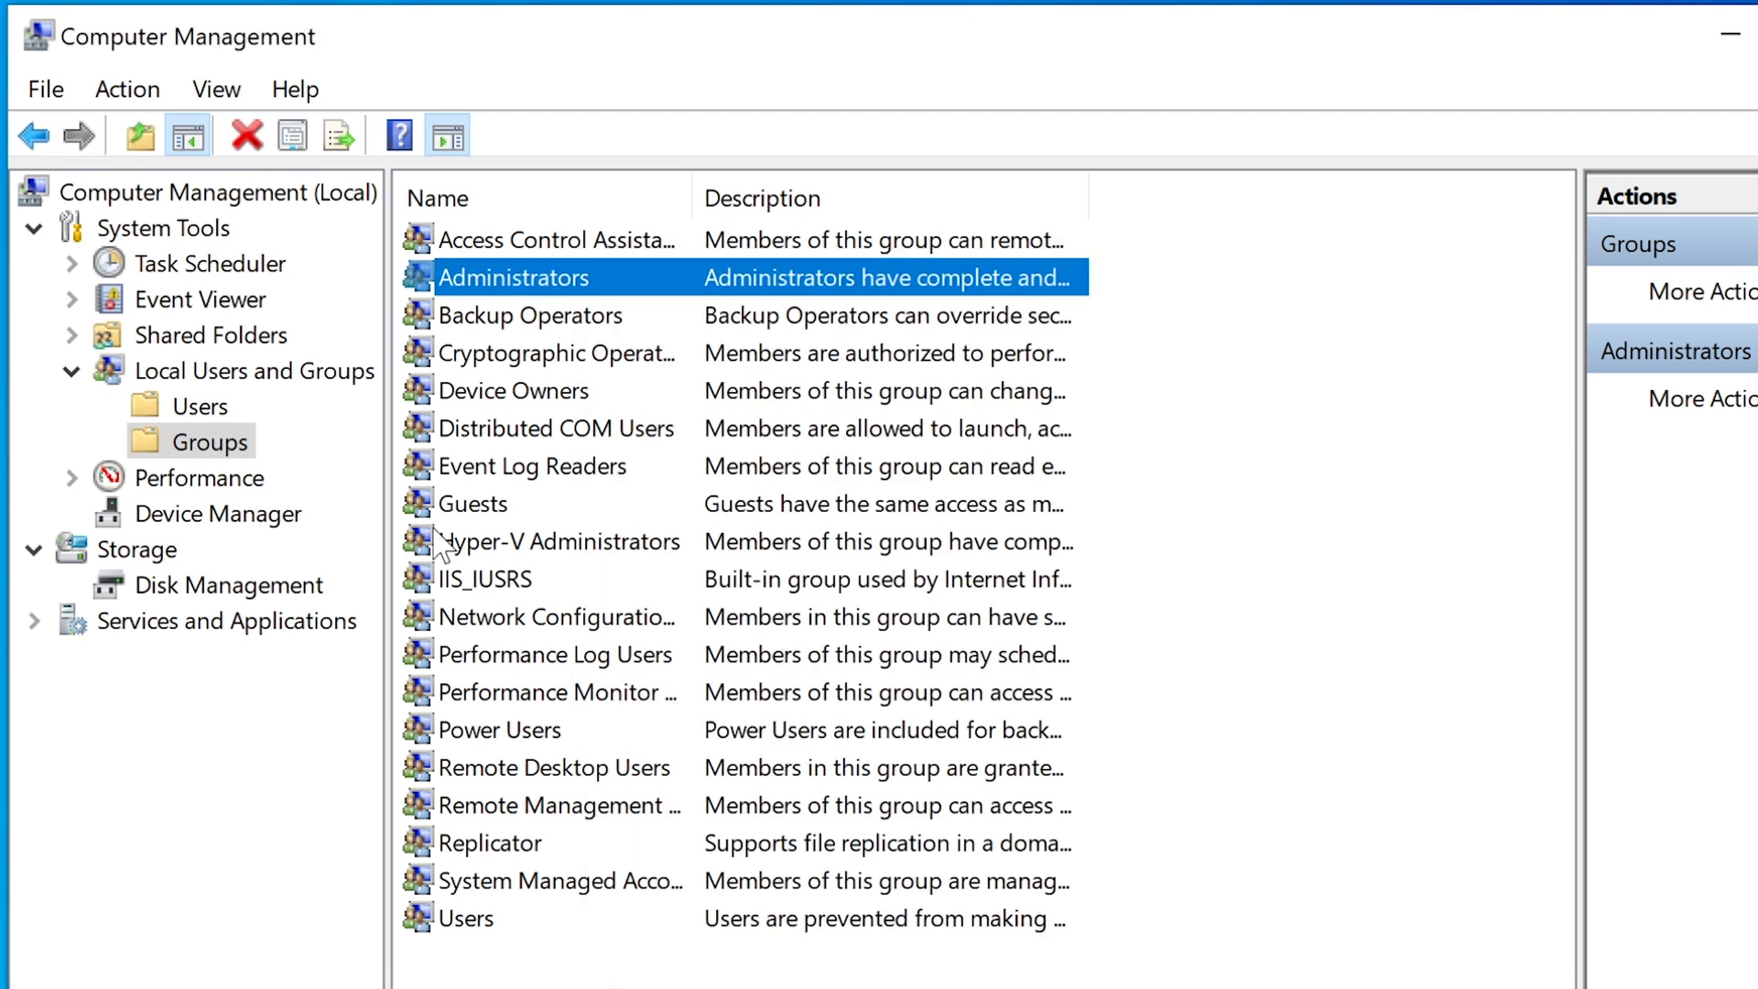
double_click(485, 920)
click(750, 694)
click(782, 659)
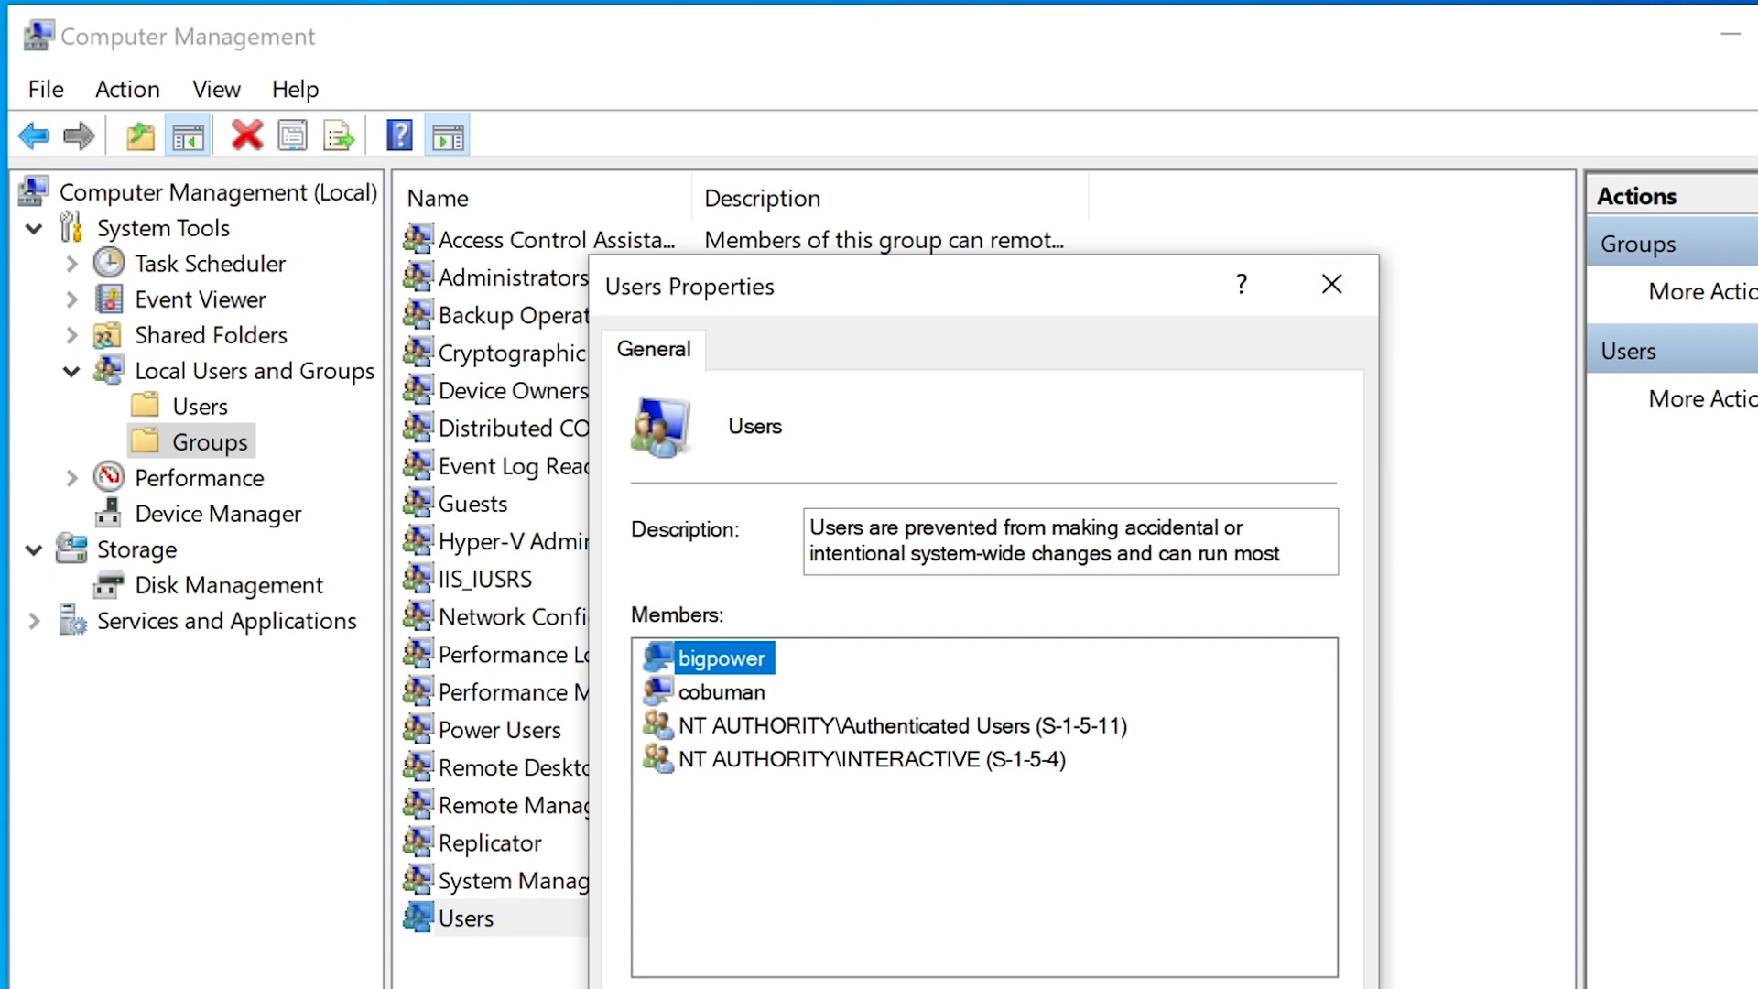
click(815, 987)
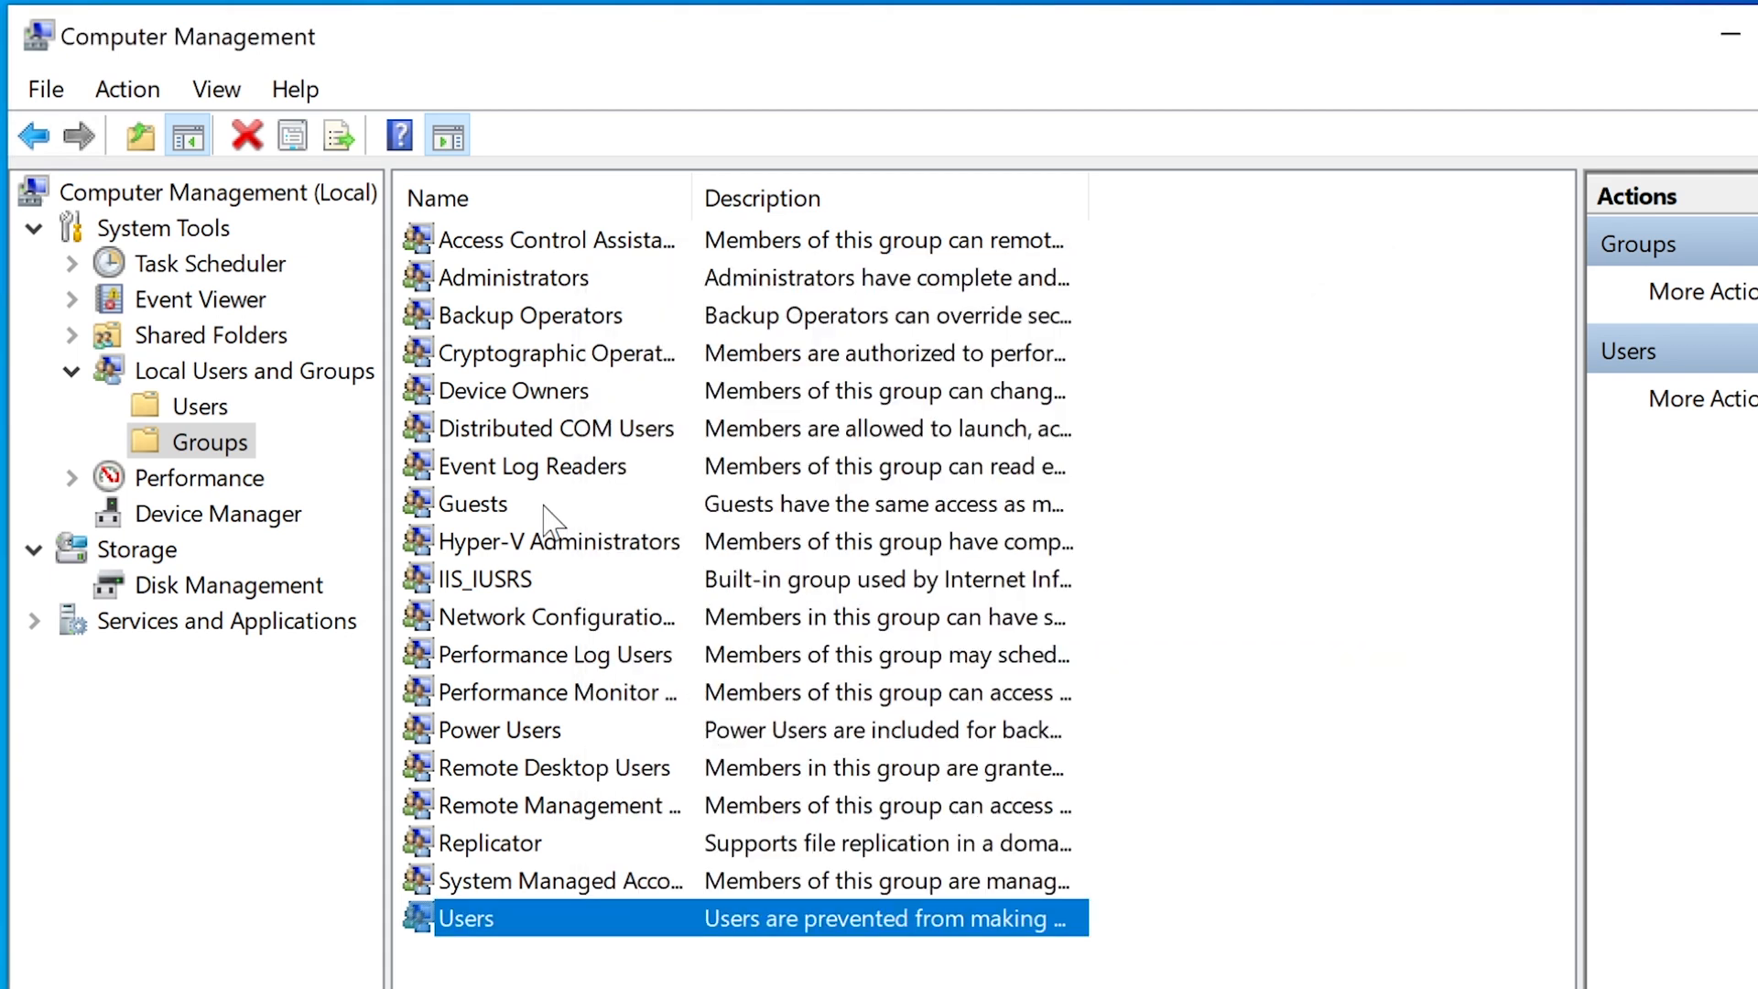
click(229, 413)
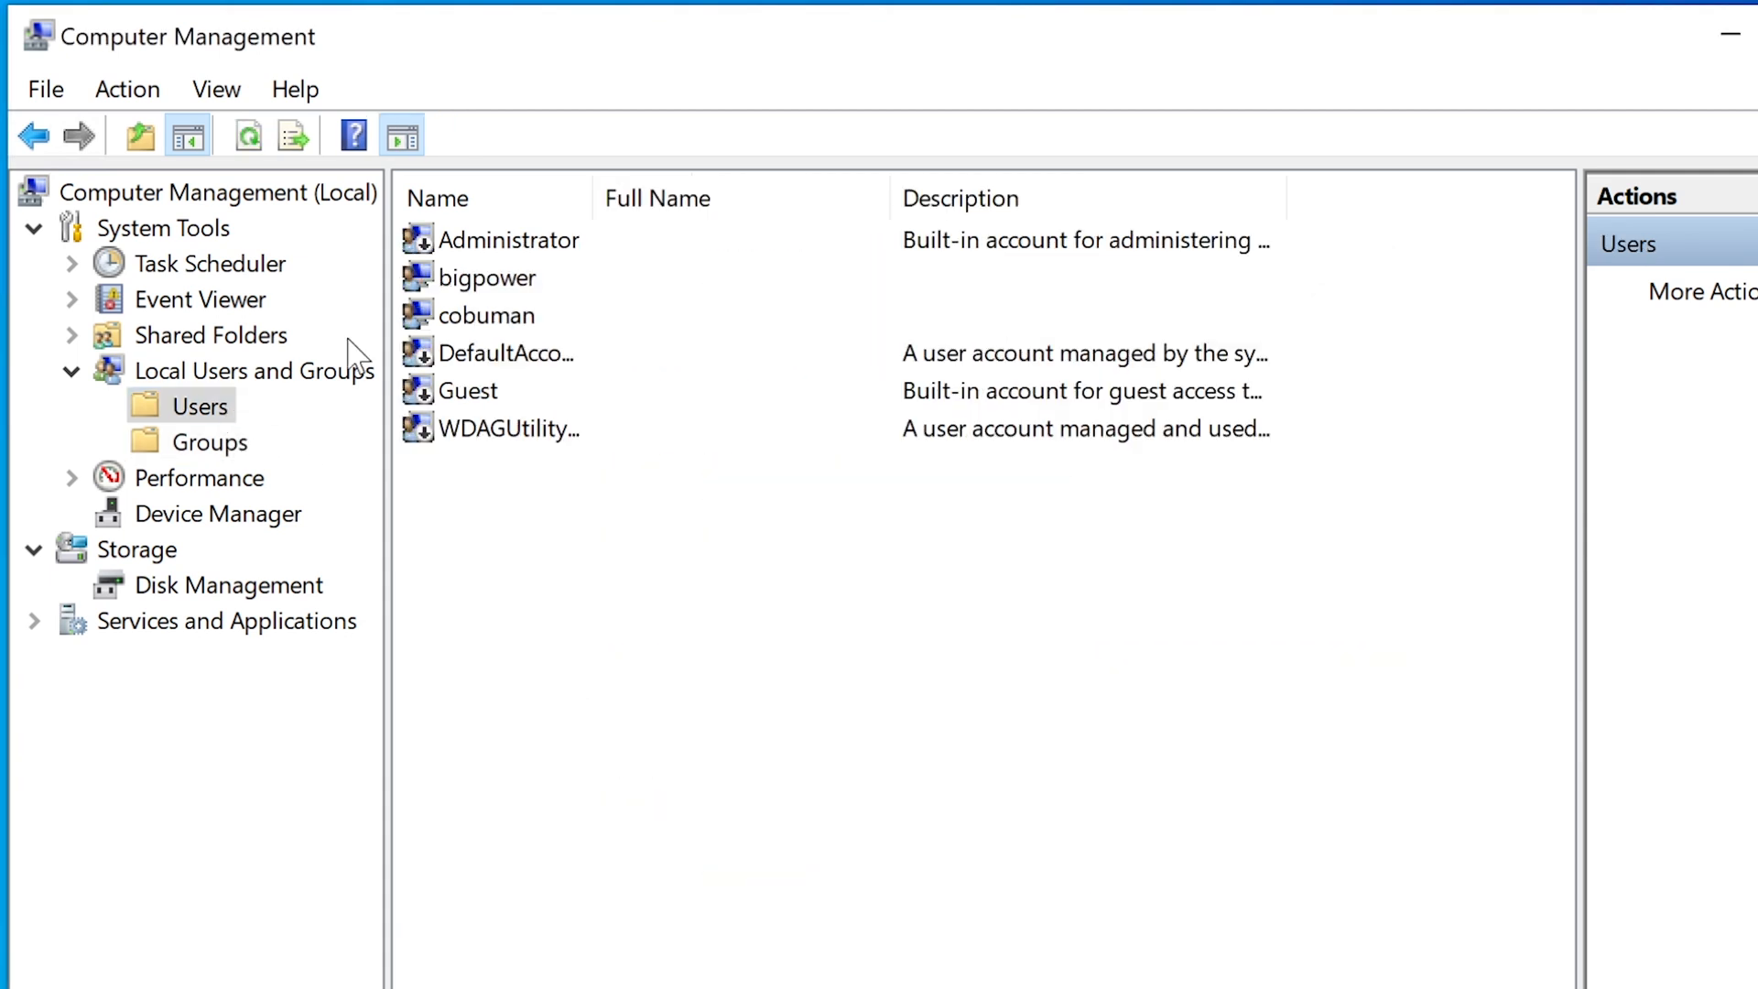
Remove cobuman from Users, add it to 'guests', and apply the change.
double_click(527, 316)
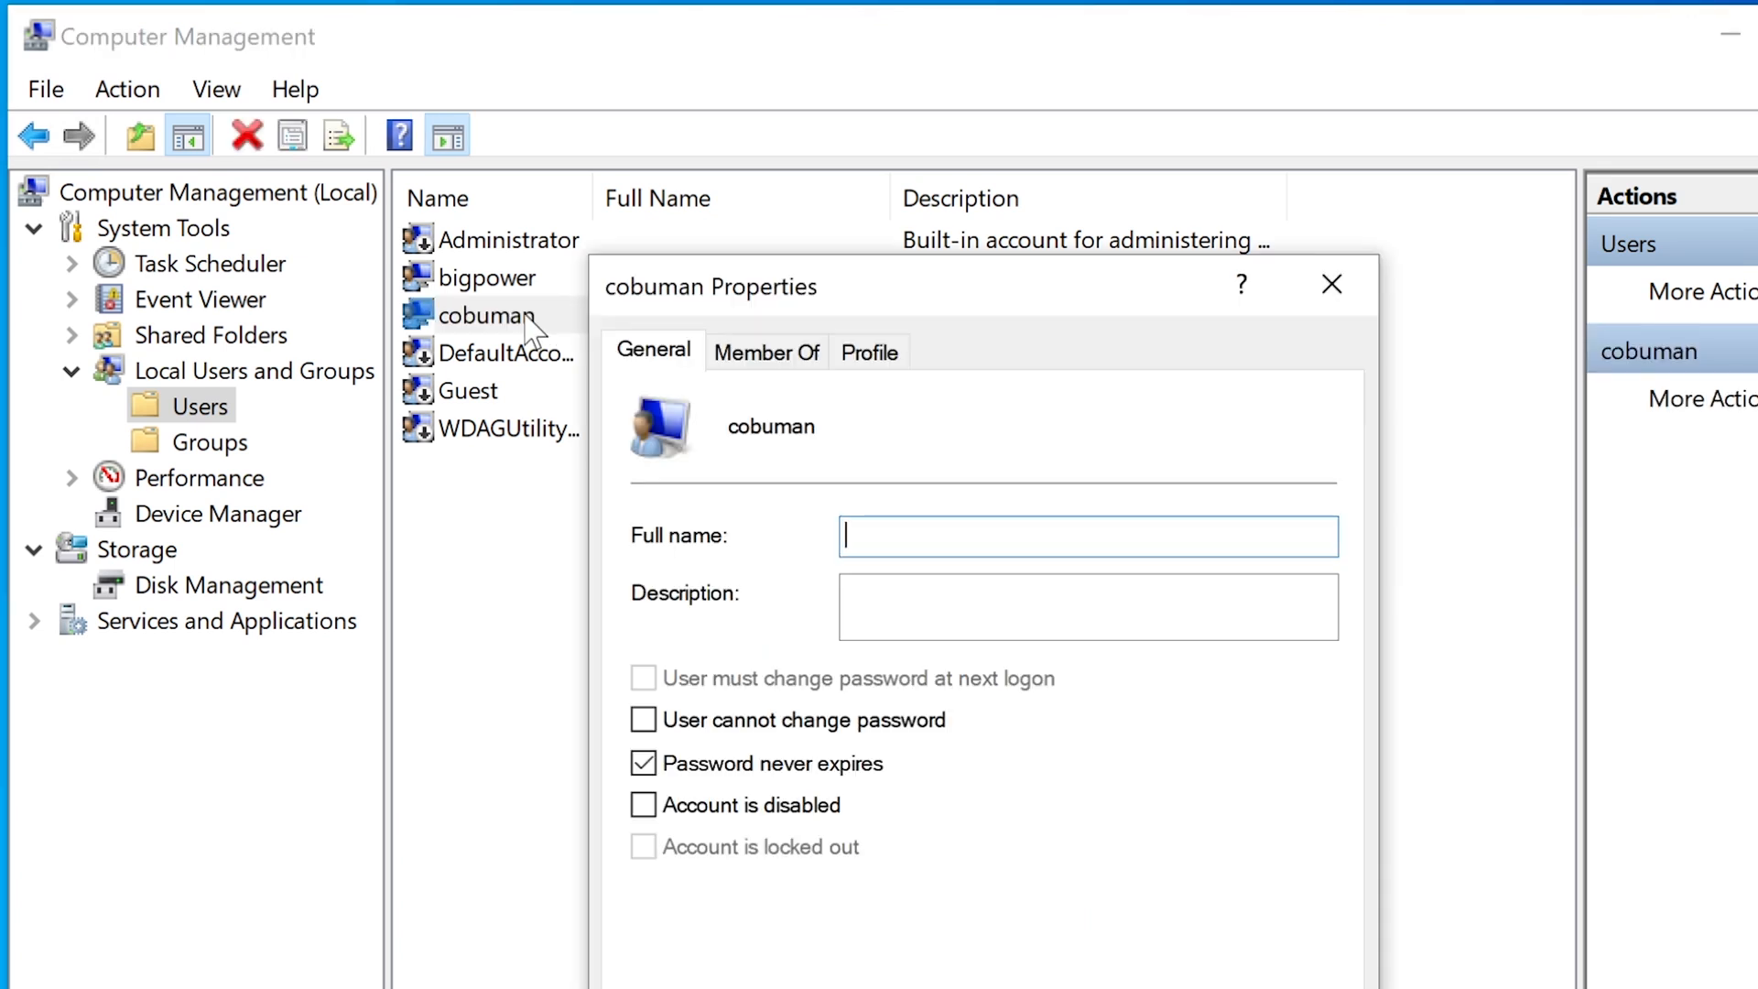
click(789, 359)
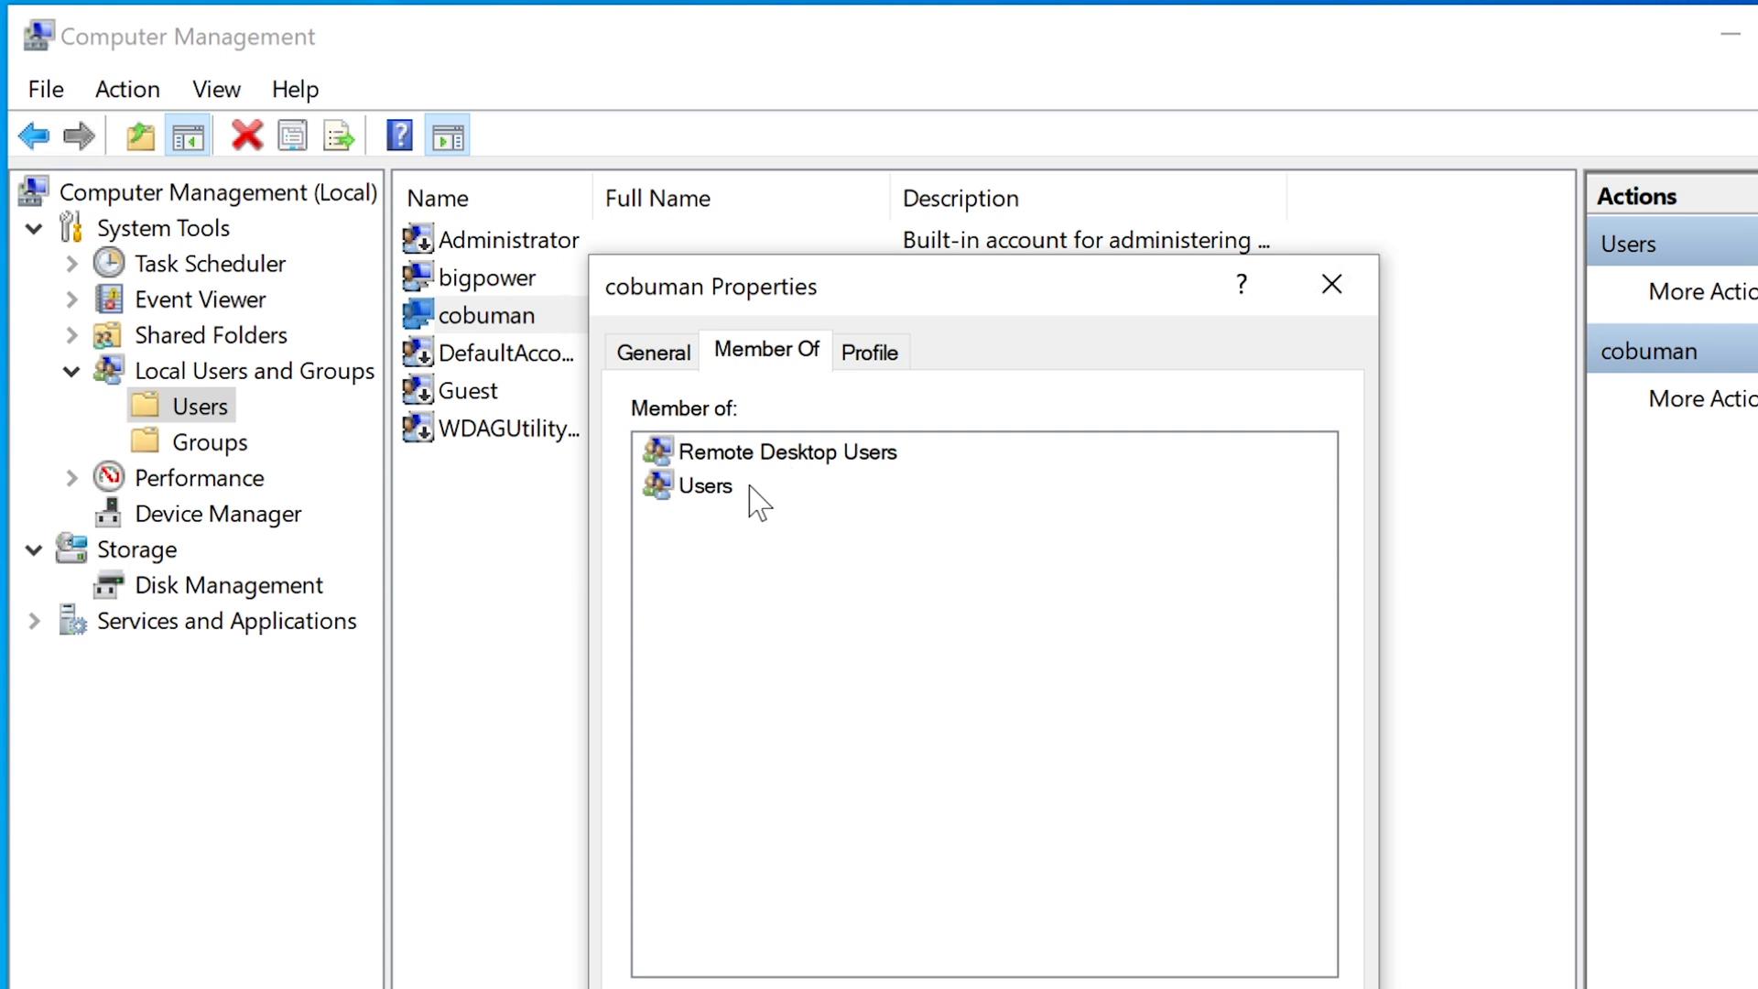
click(707, 492)
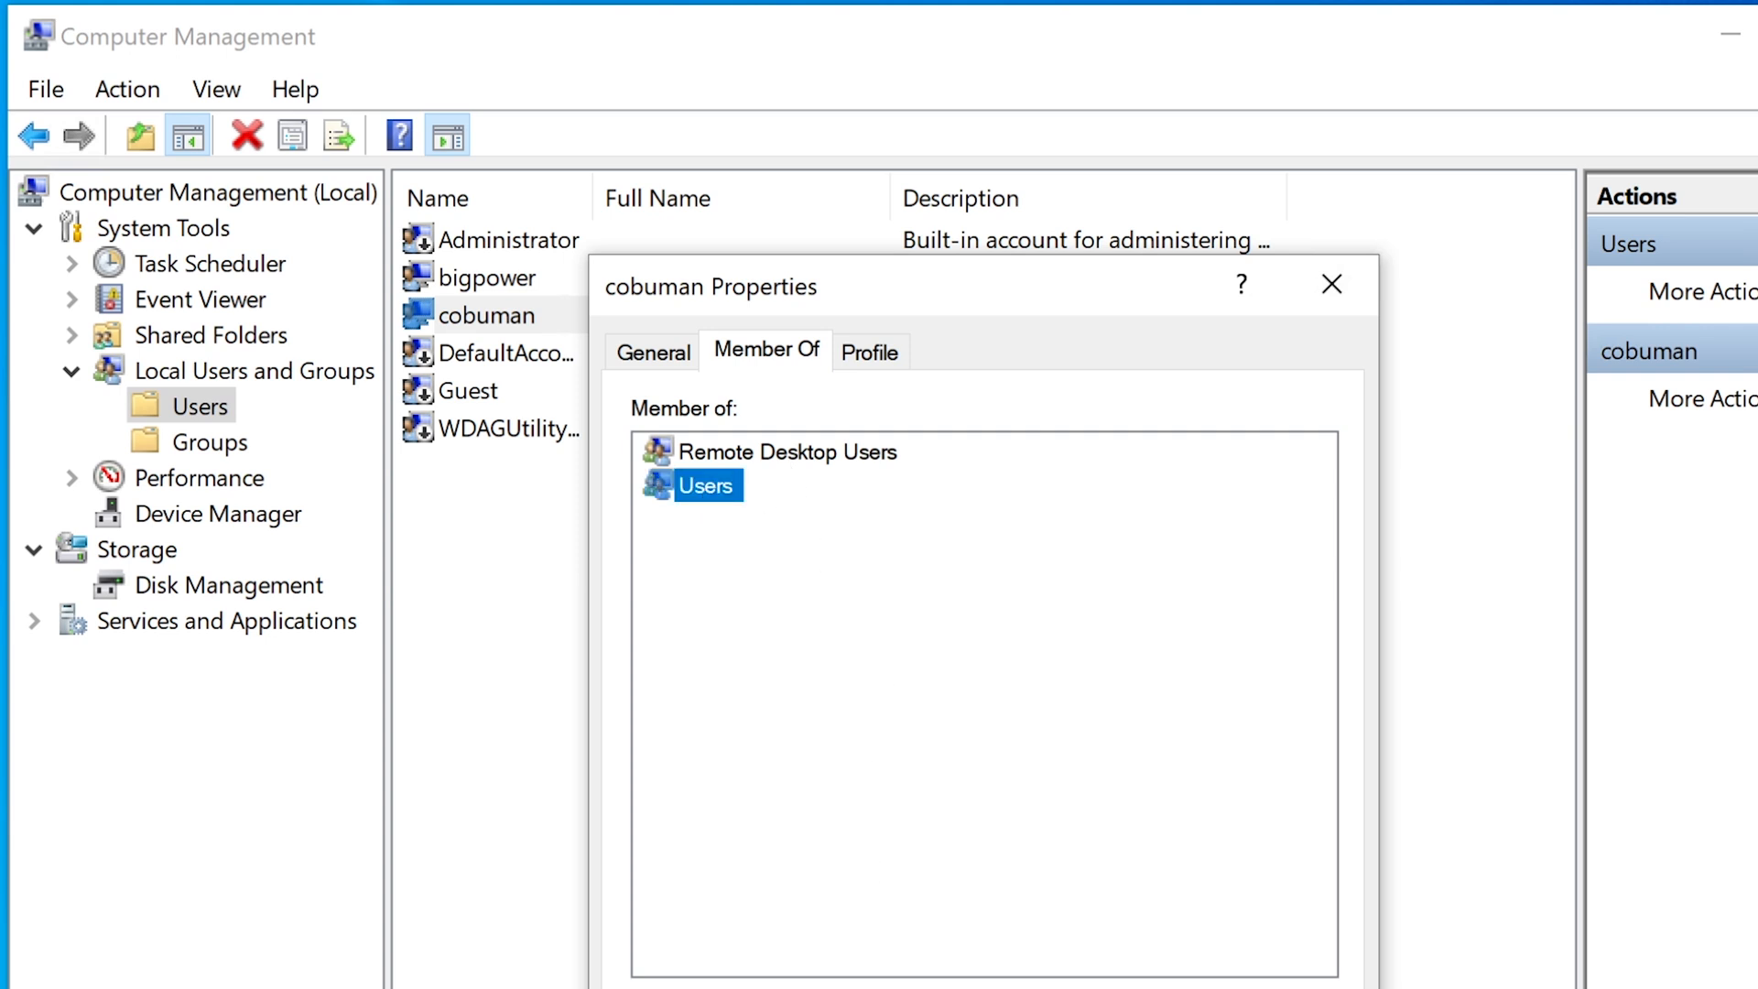
key(Delete)
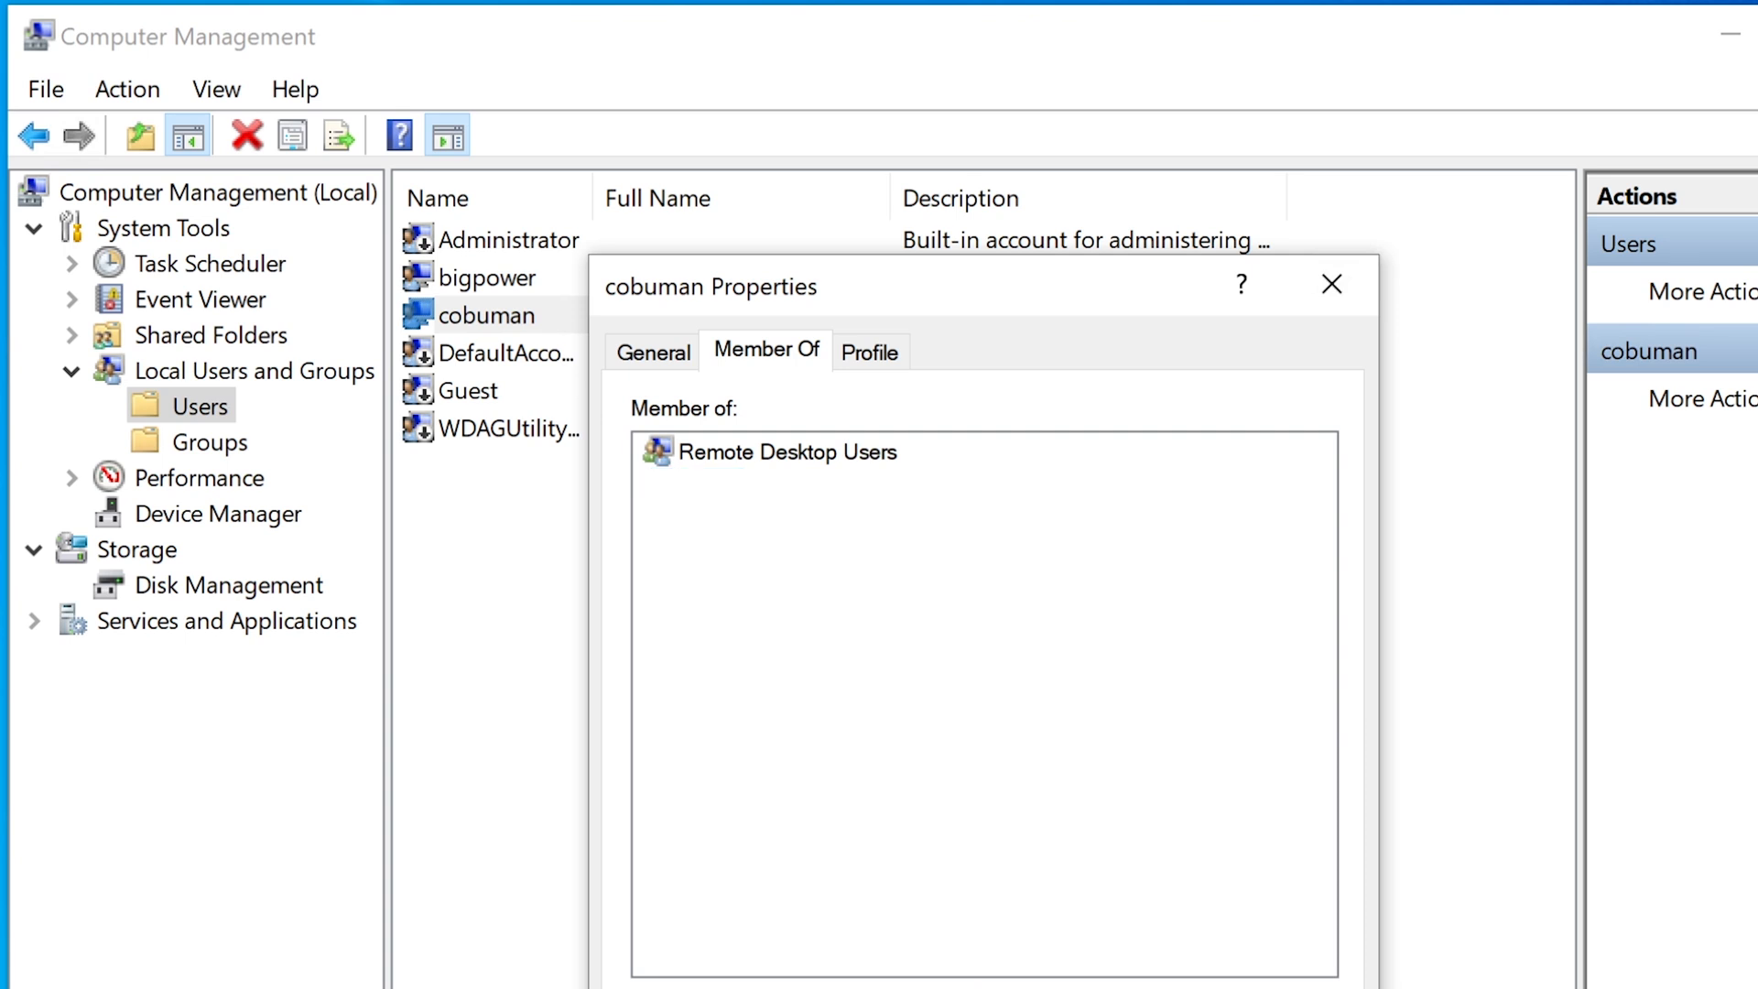
key(alt+d)
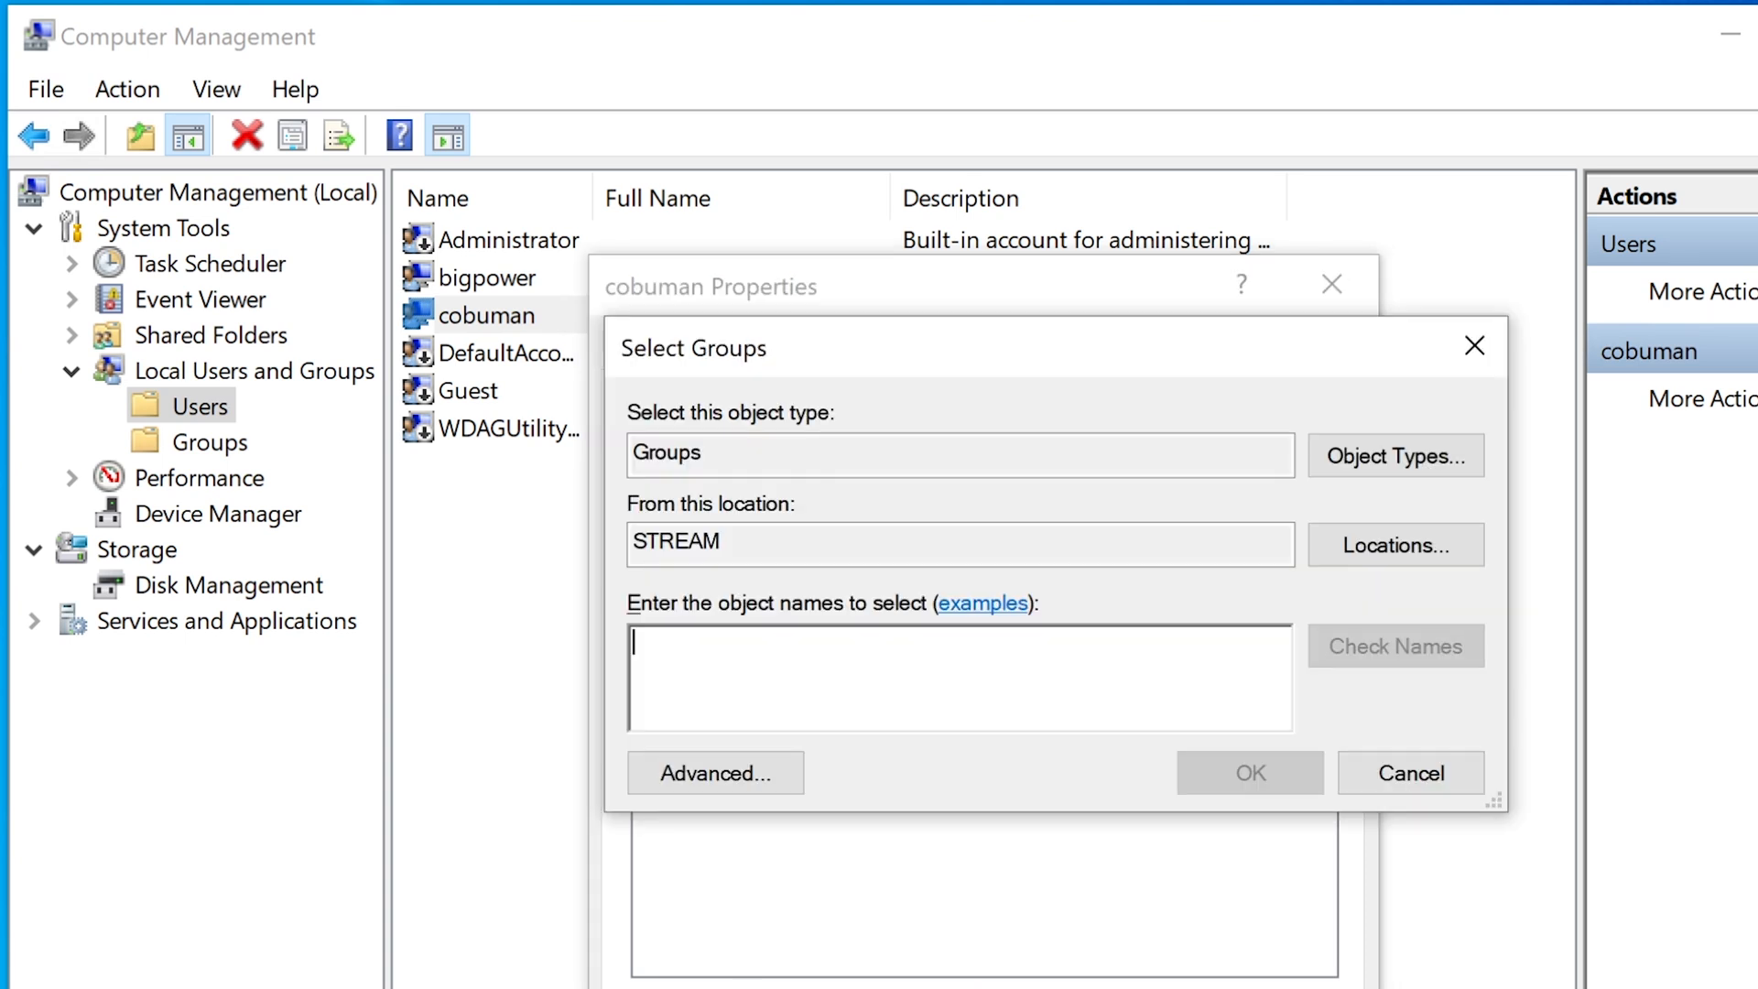
text(guests)
key(Return)
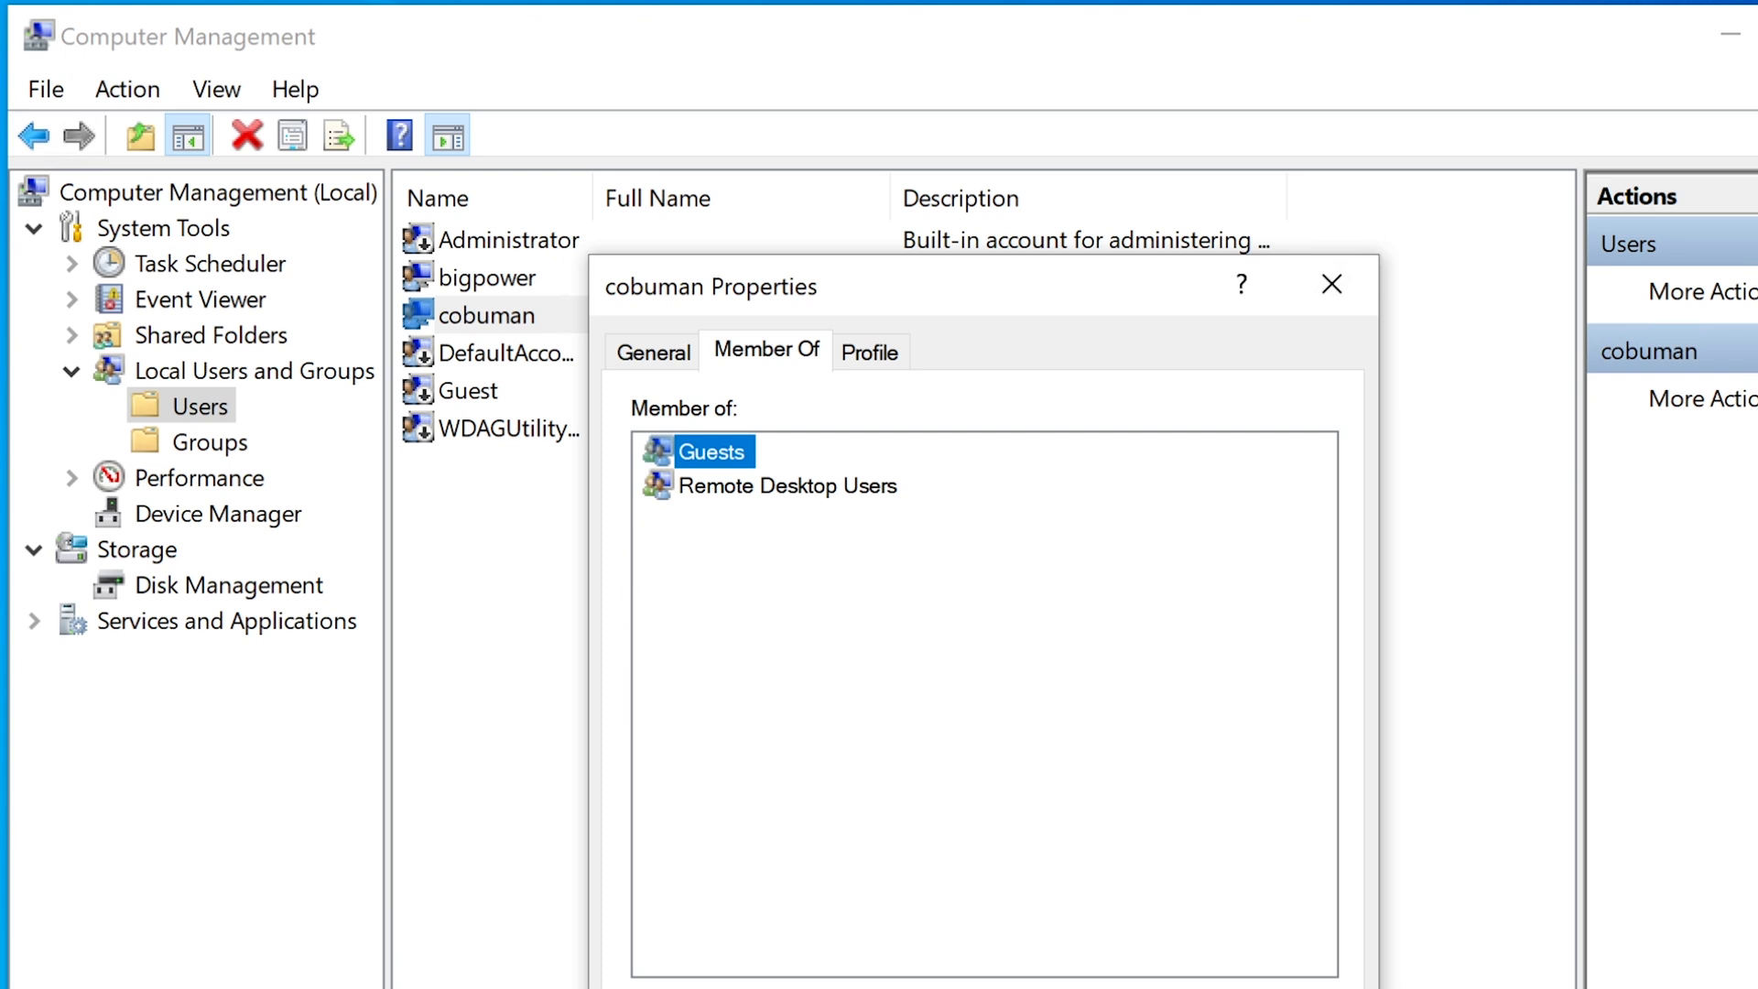
click(1137, 988)
Remove cobuman from Guests, re-add it to Users, and save its properties.
click(815, 988)
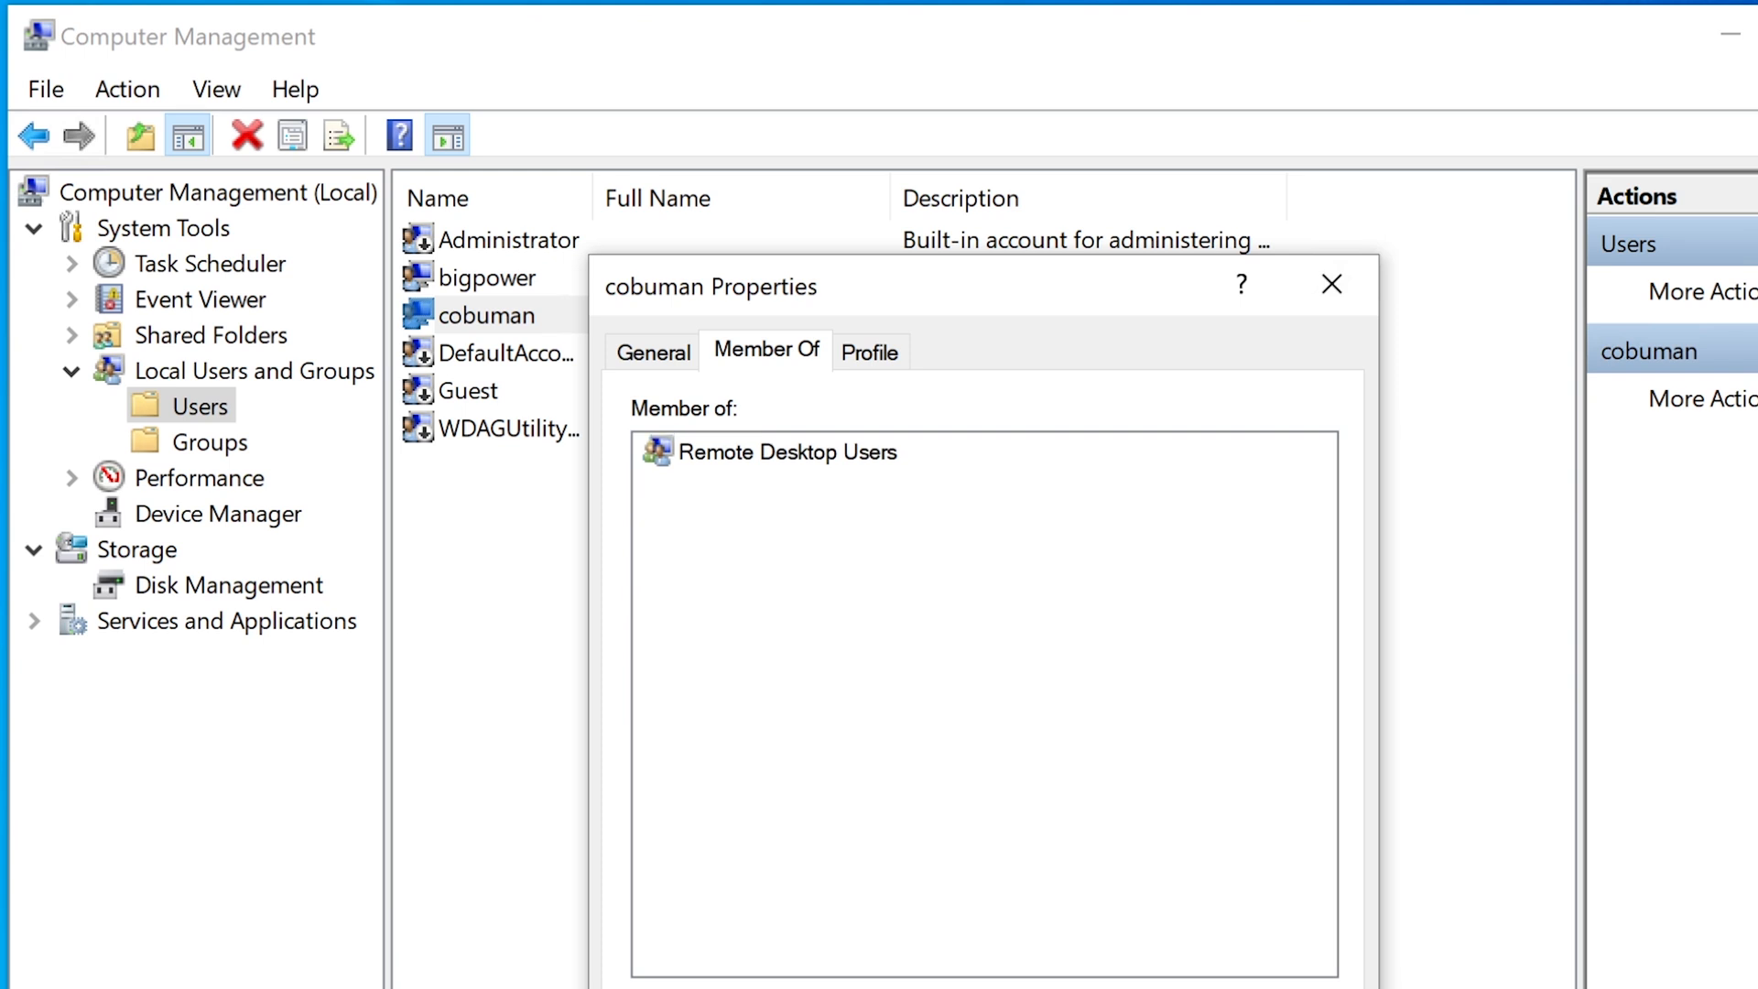
click(661, 987)
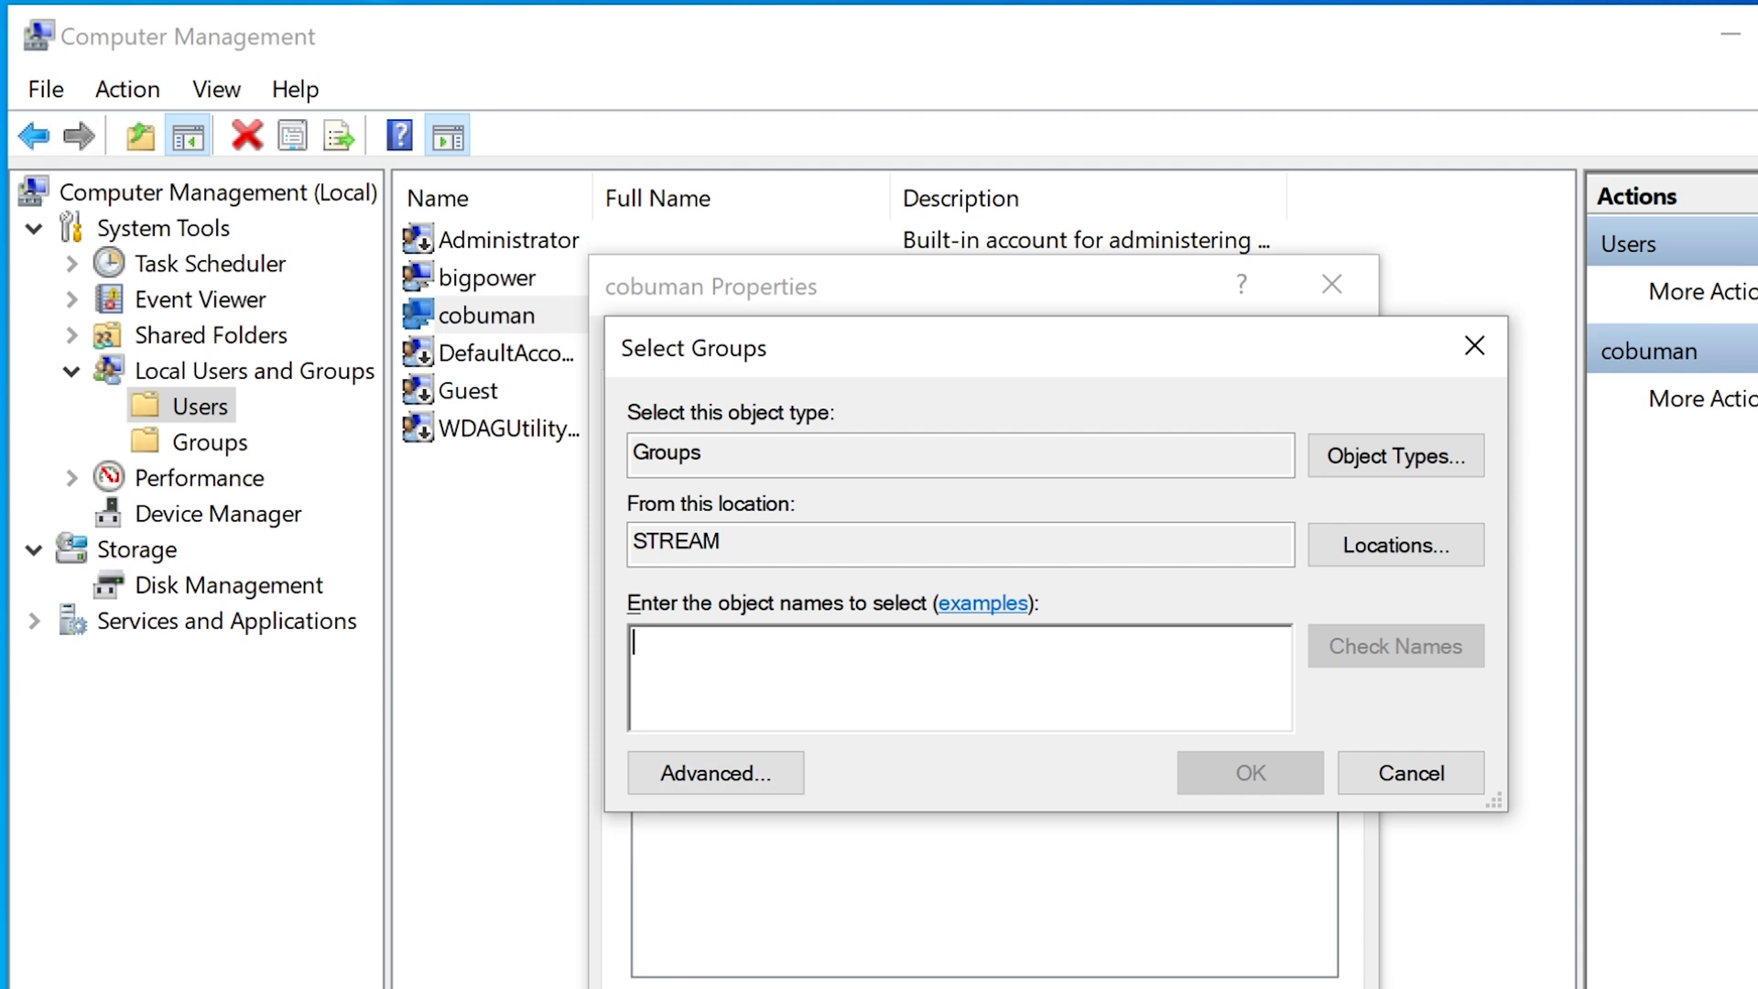
text(users)
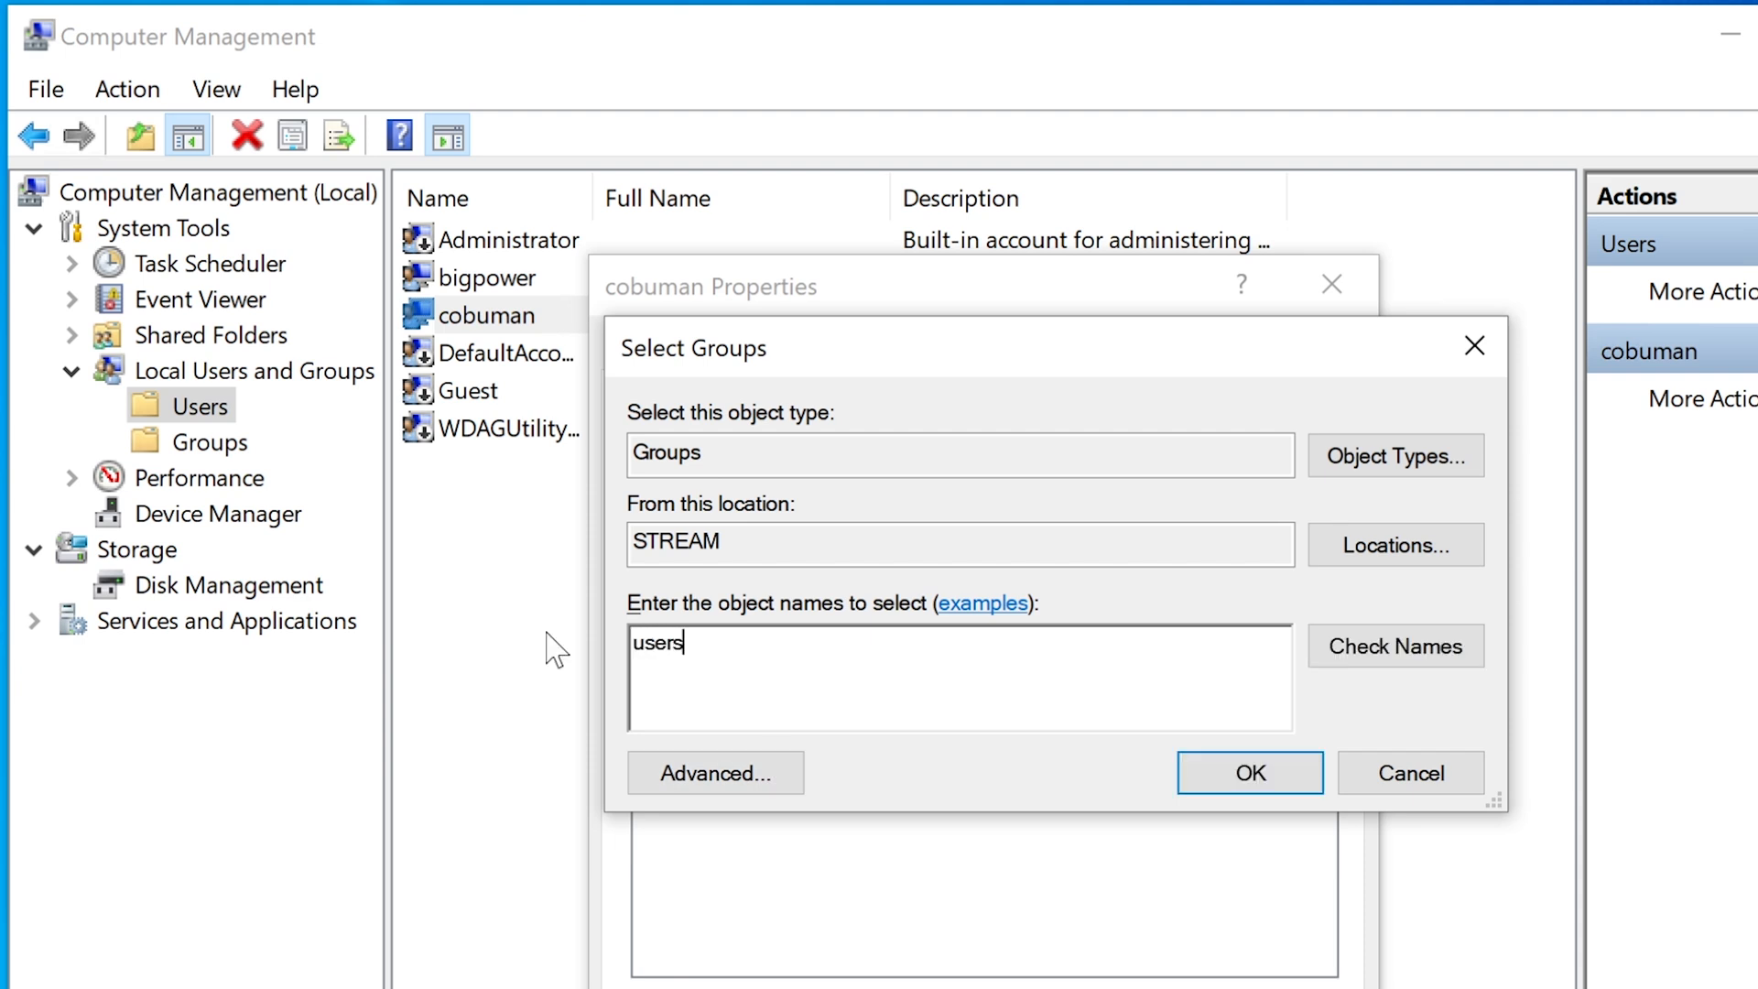
click(1247, 772)
click(829, 988)
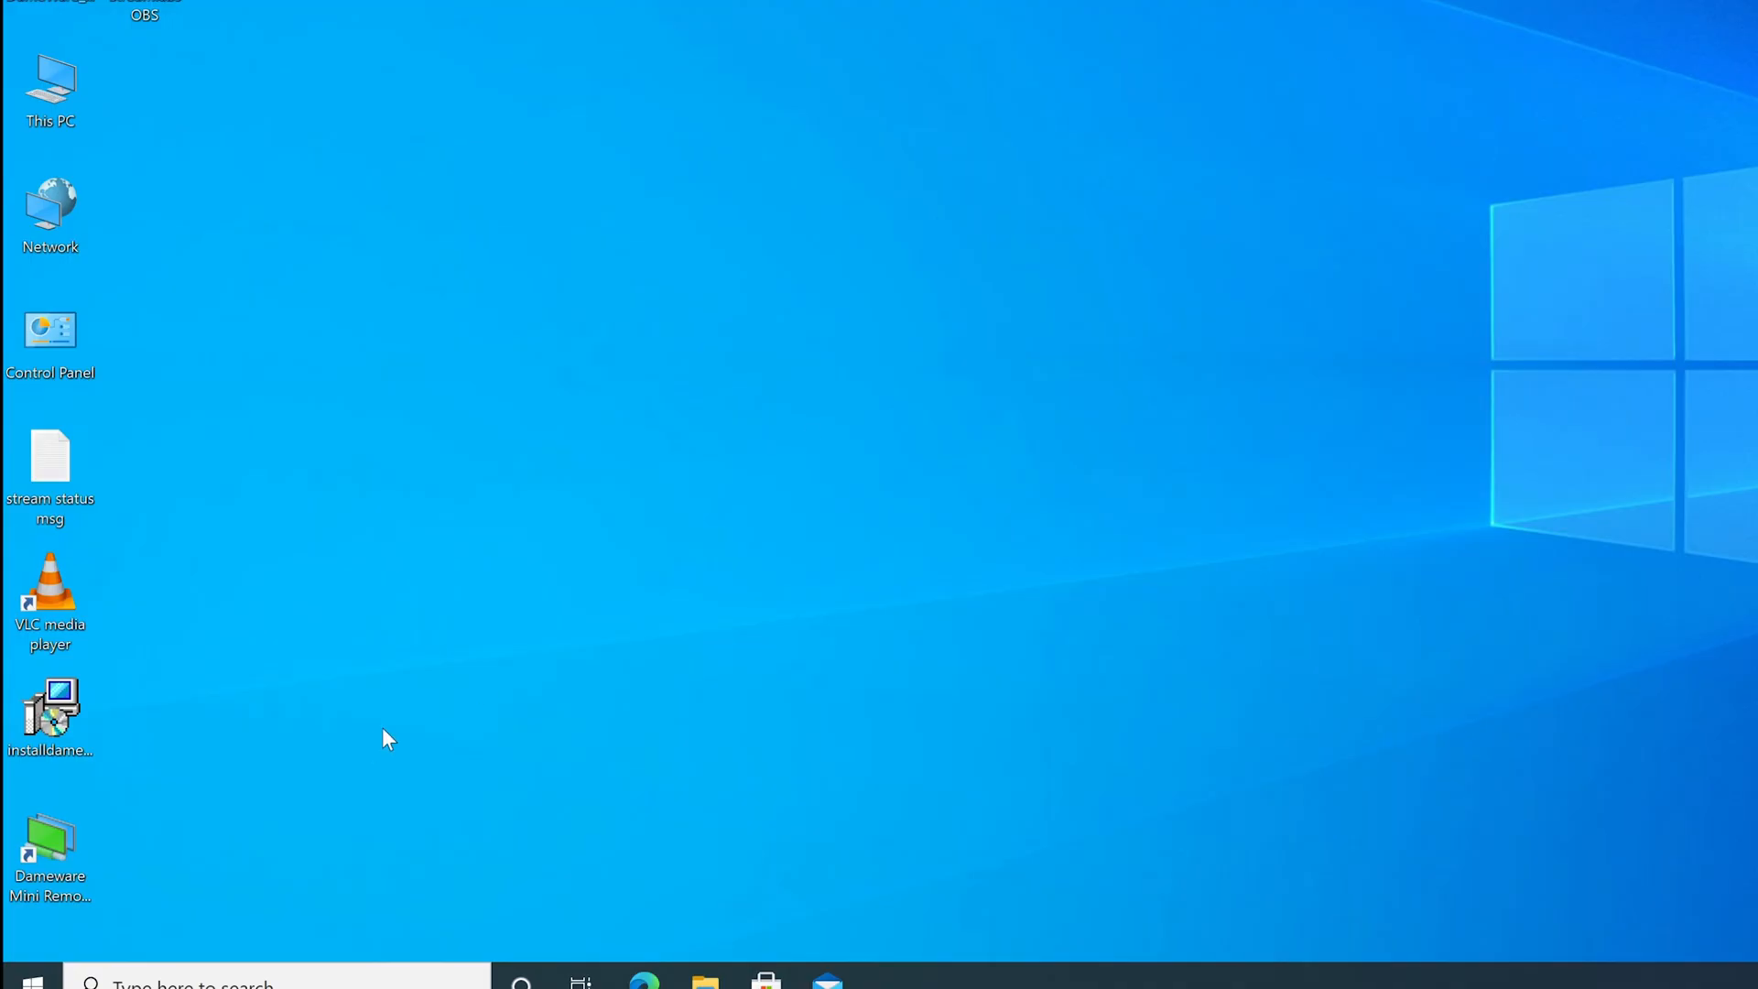
Launch Device Manager from the Win+X quick tools menu.
click(32, 978)
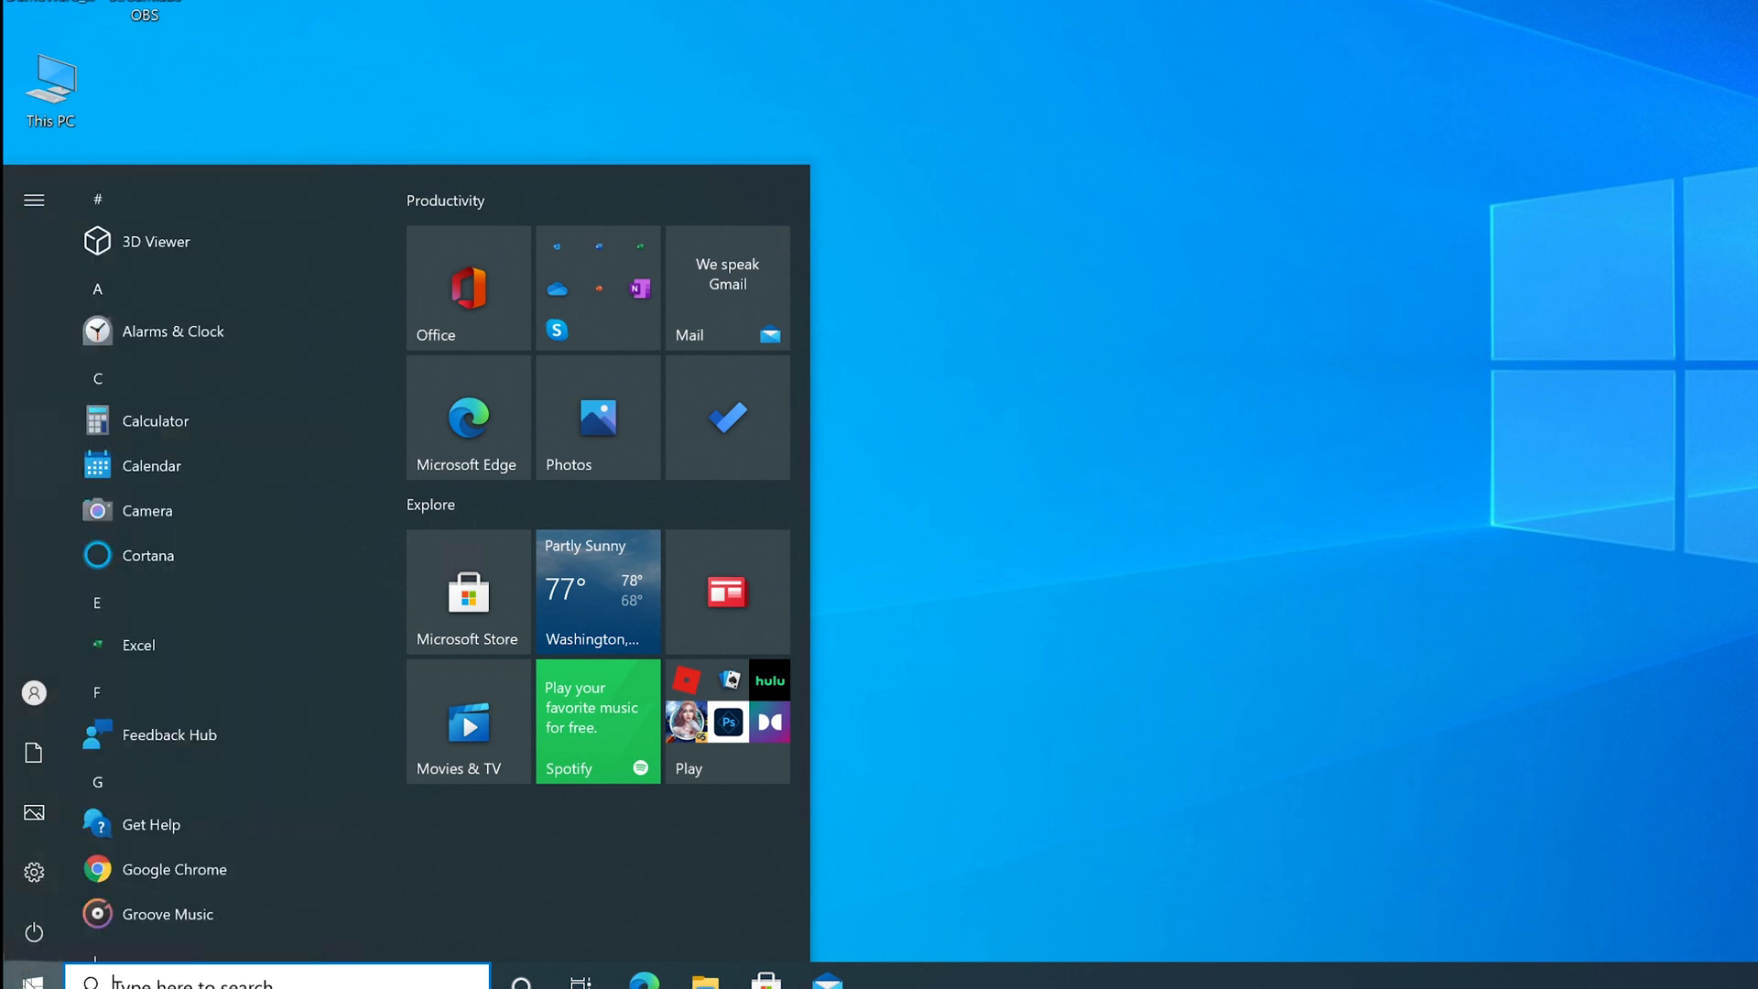
click(28, 977)
click(27, 977)
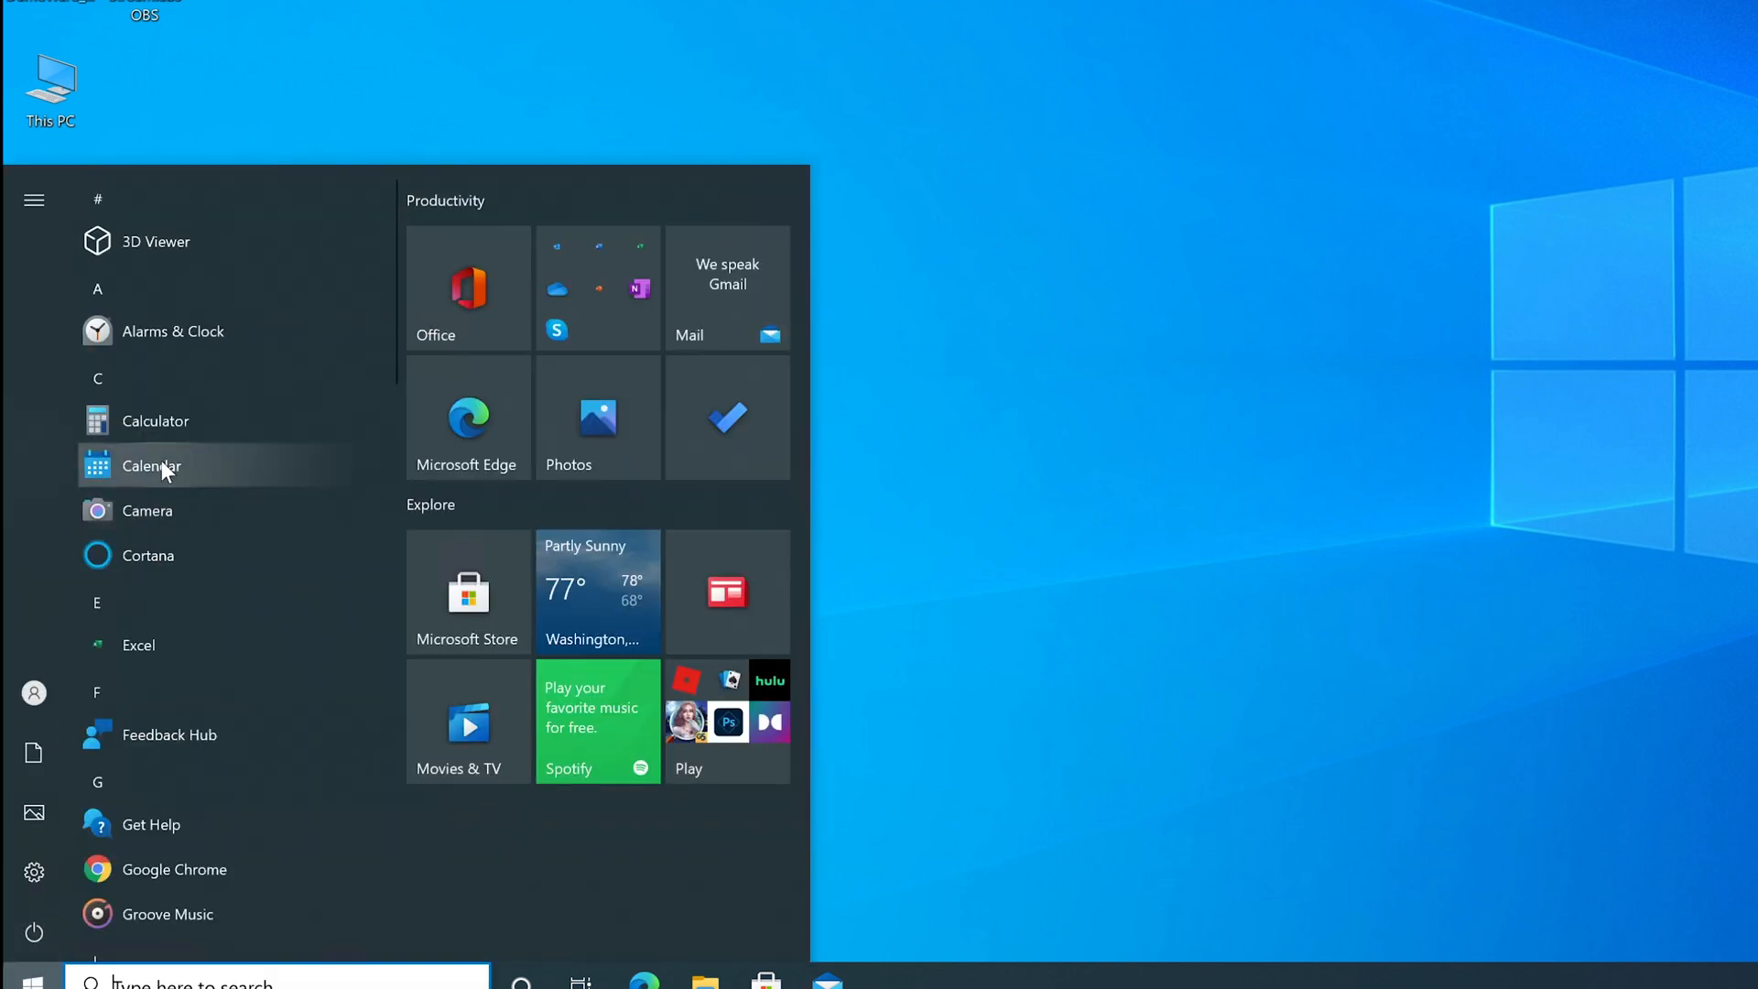
key(super+x)
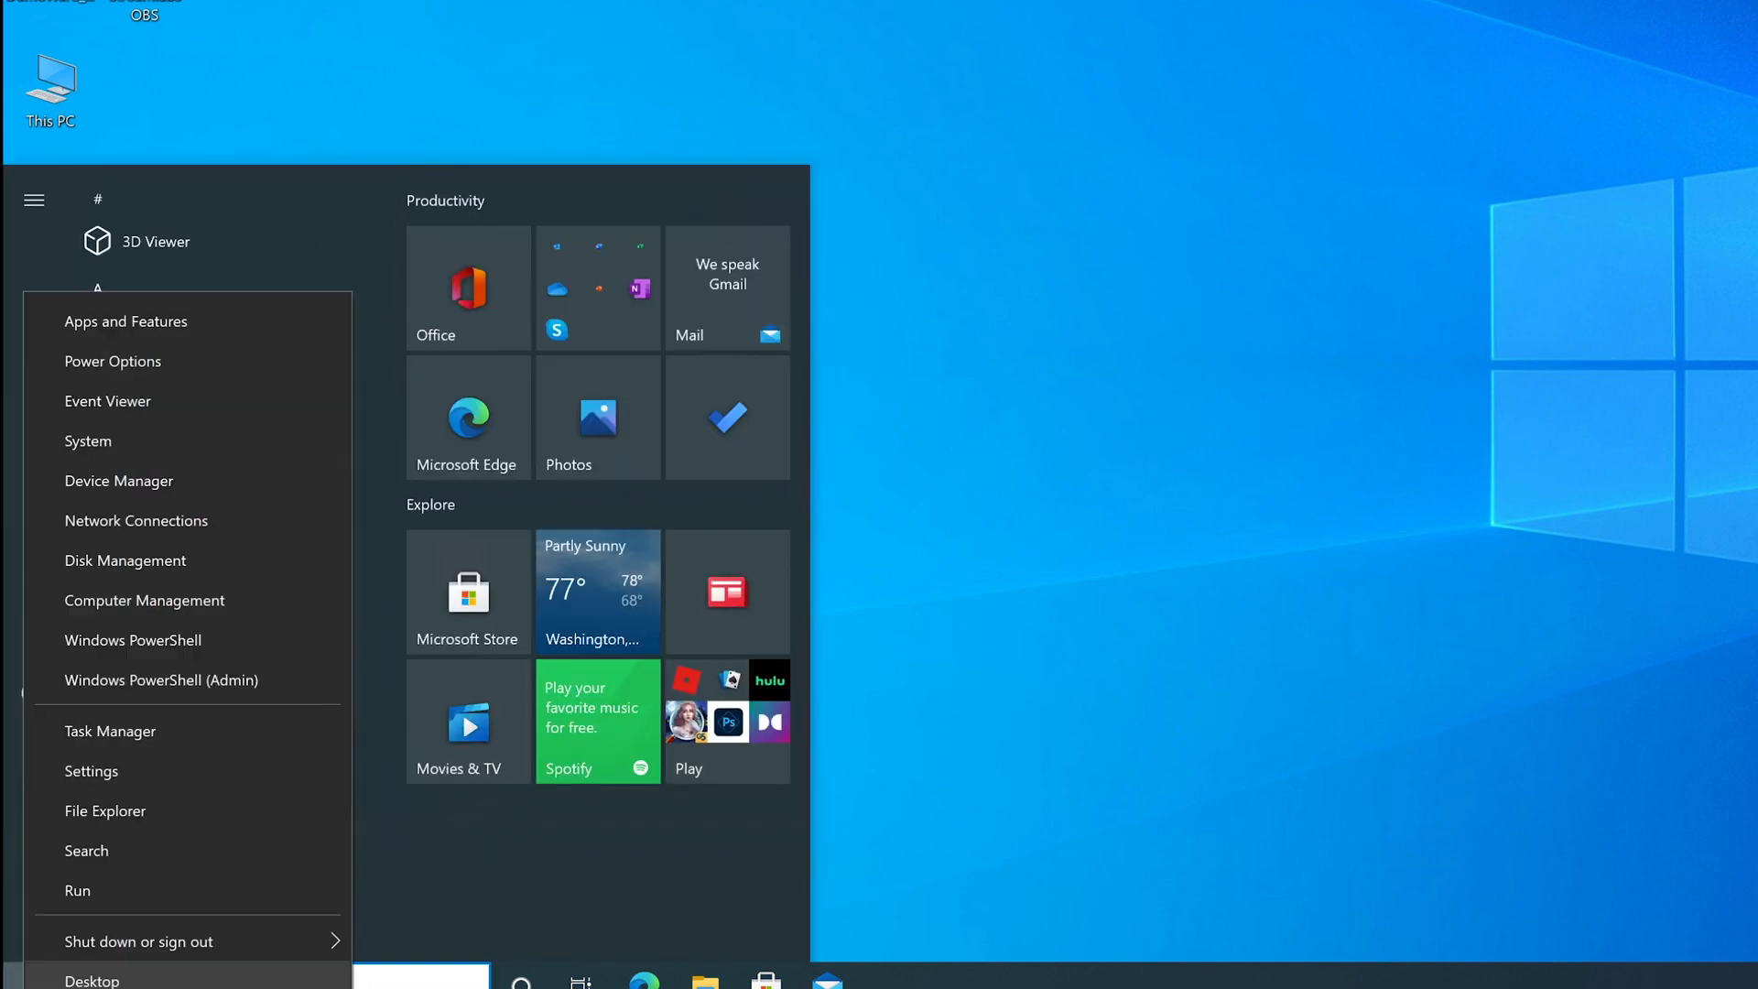
click(194, 480)
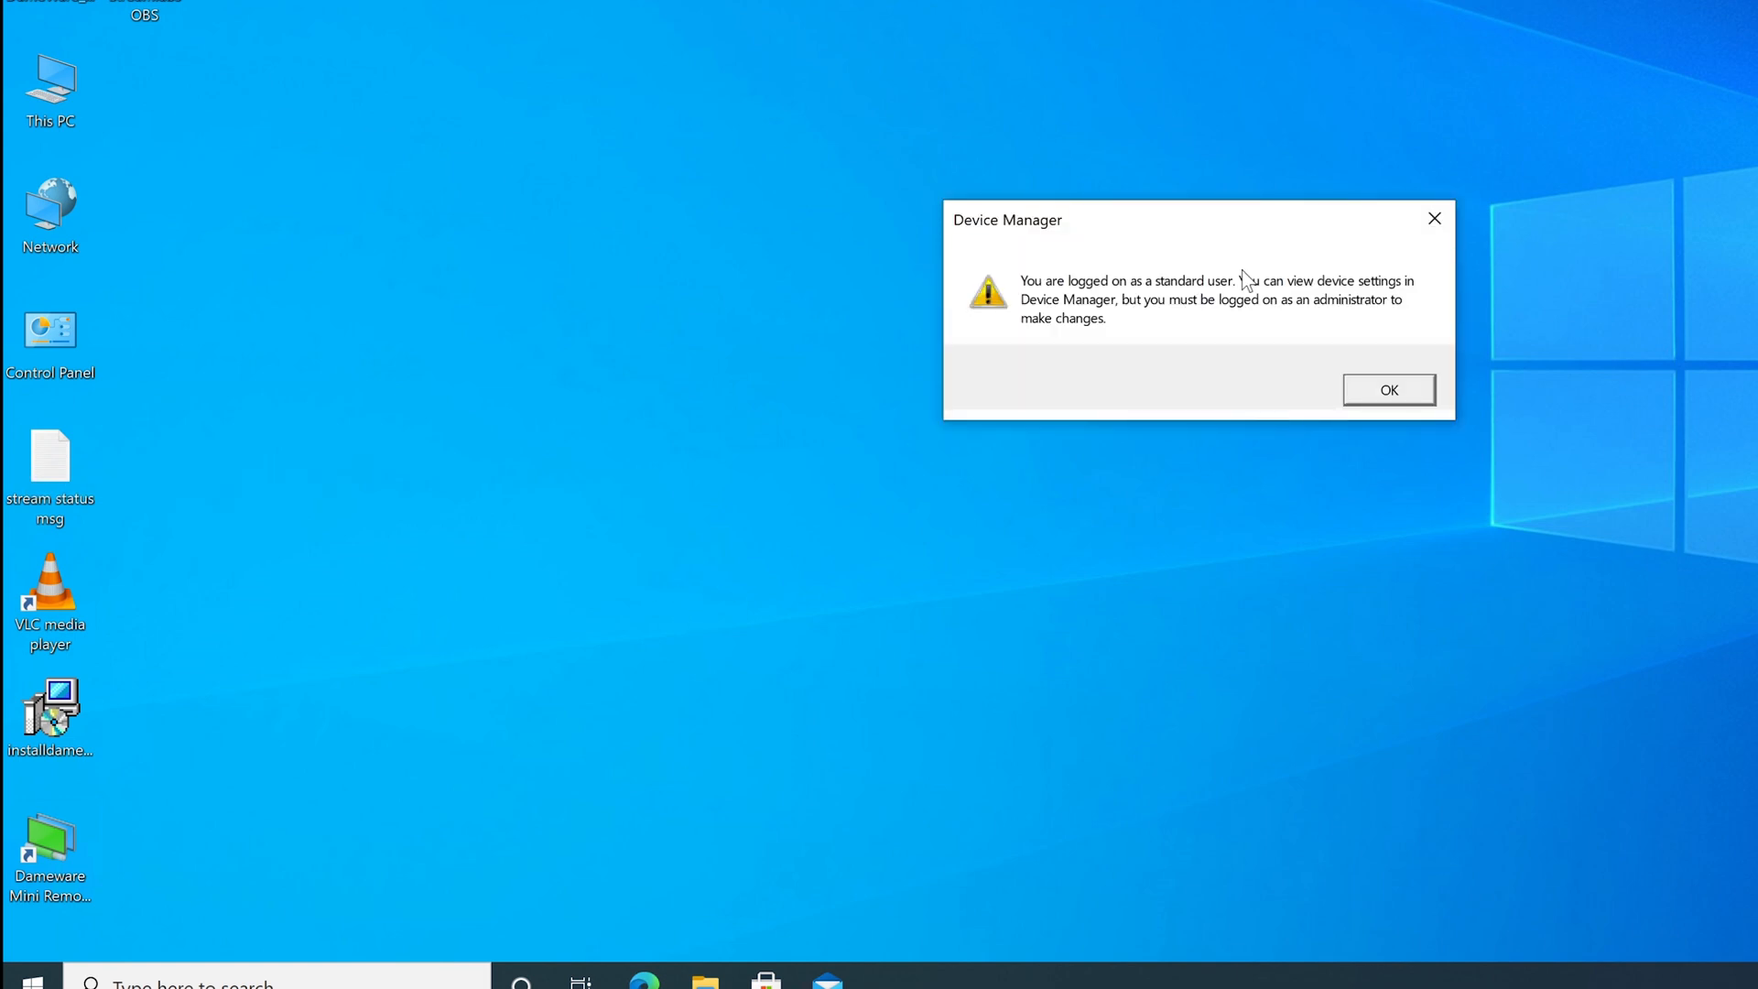
Dismiss the standard-user warning and close Device Manager.
drag(1221, 217, 1190, 136)
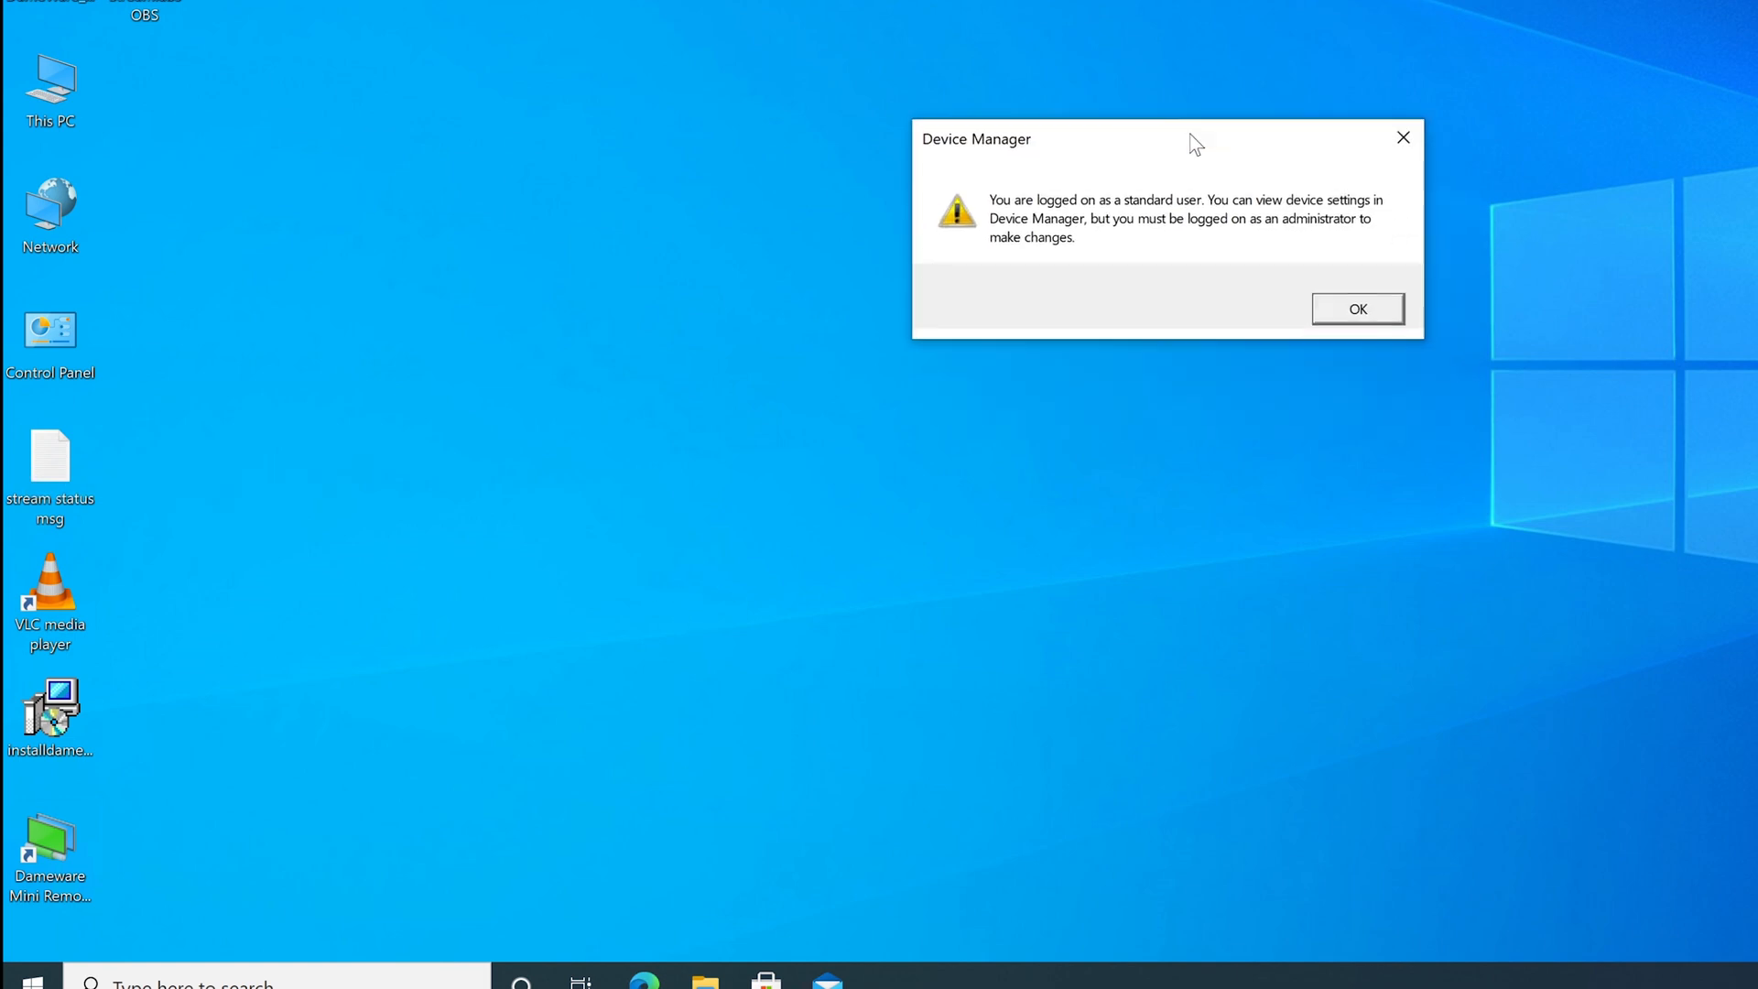
click(1362, 311)
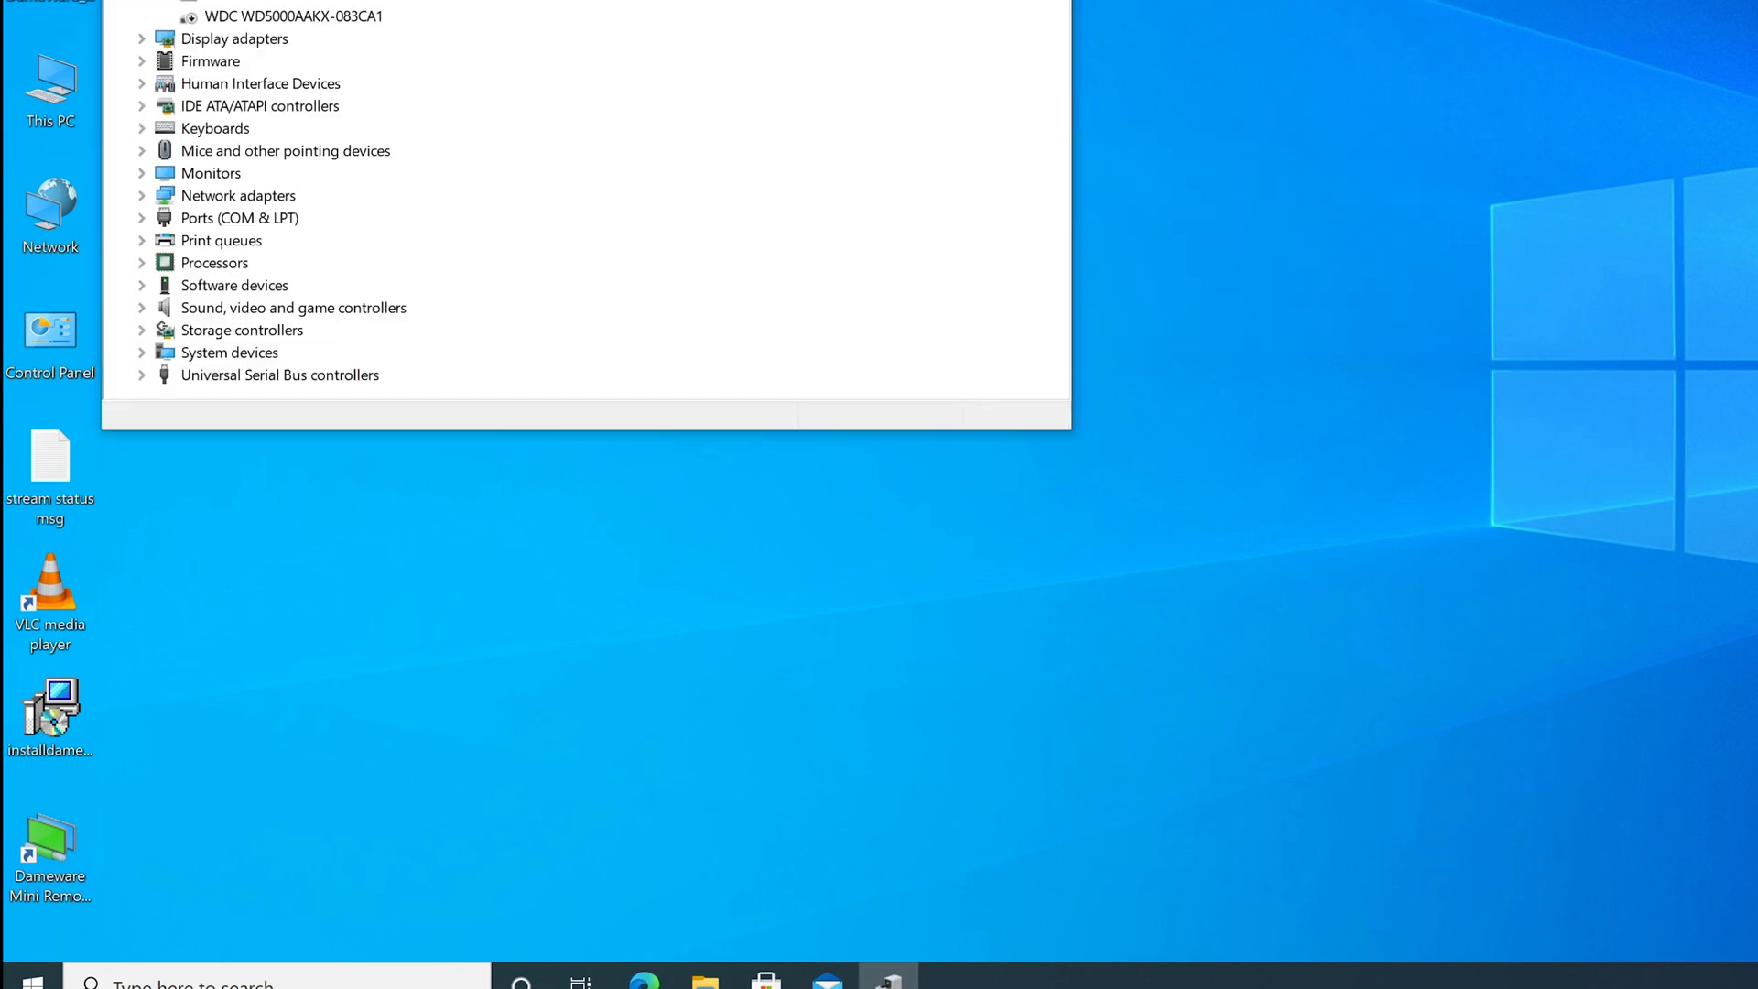
drag(586, 0, 868, 0)
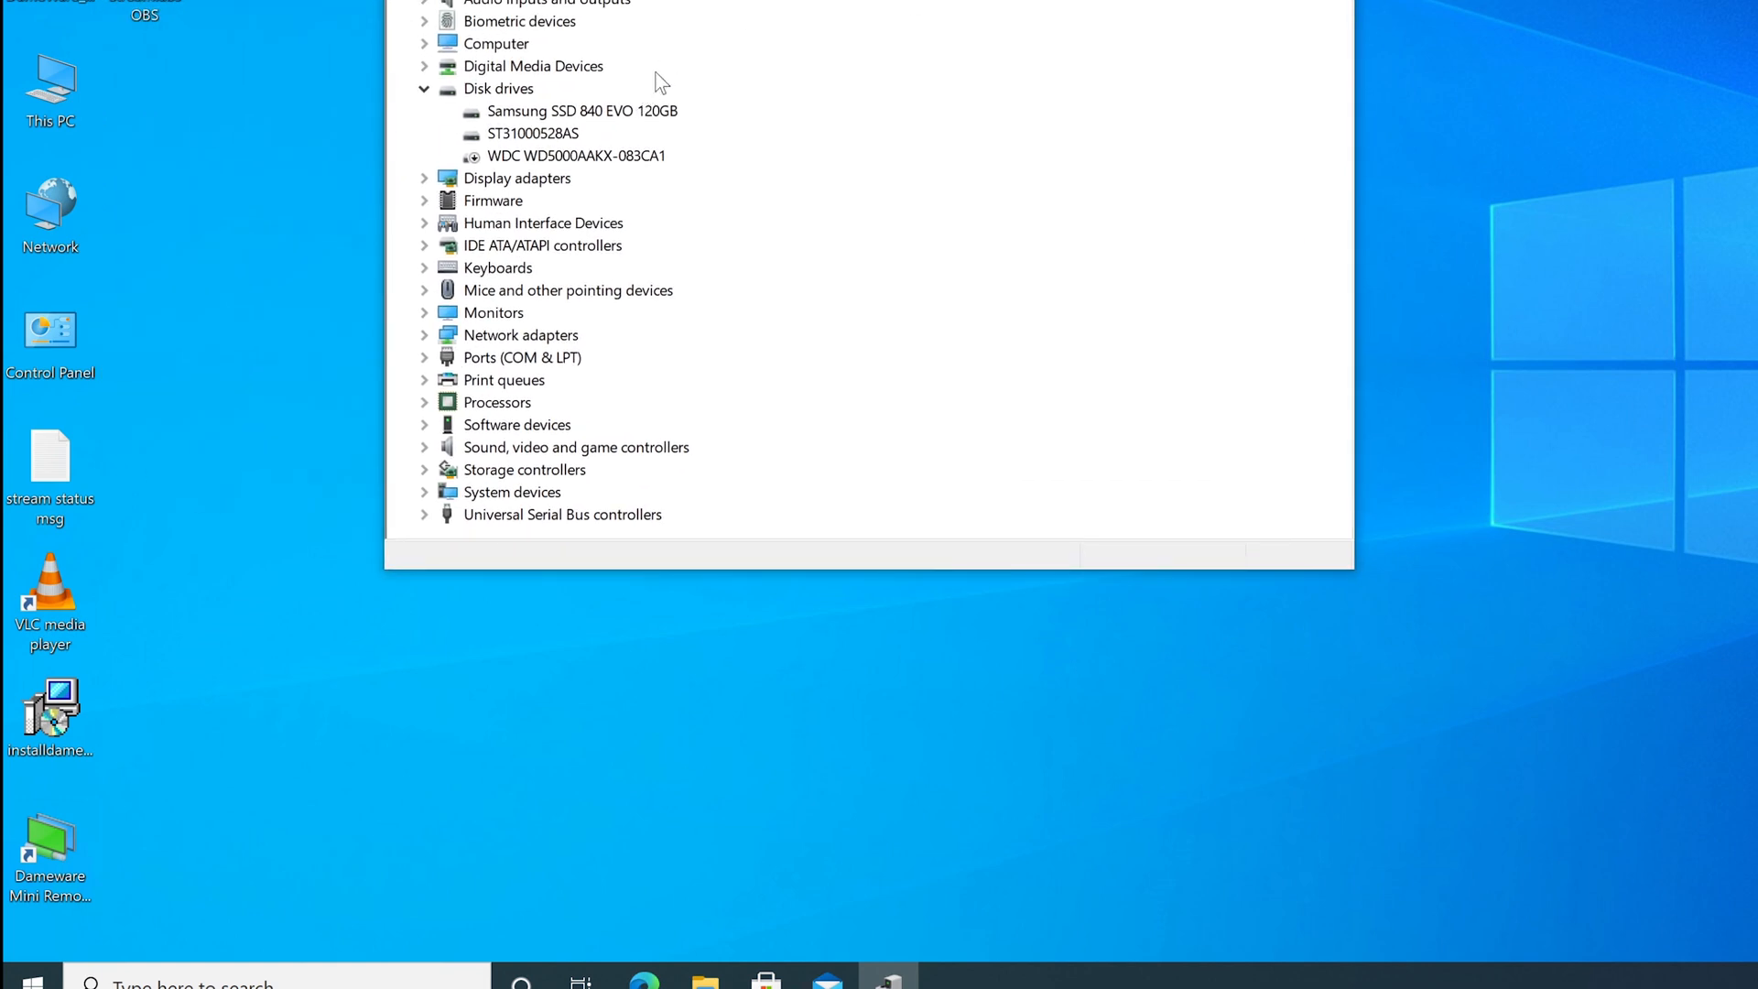
click(1332, 0)
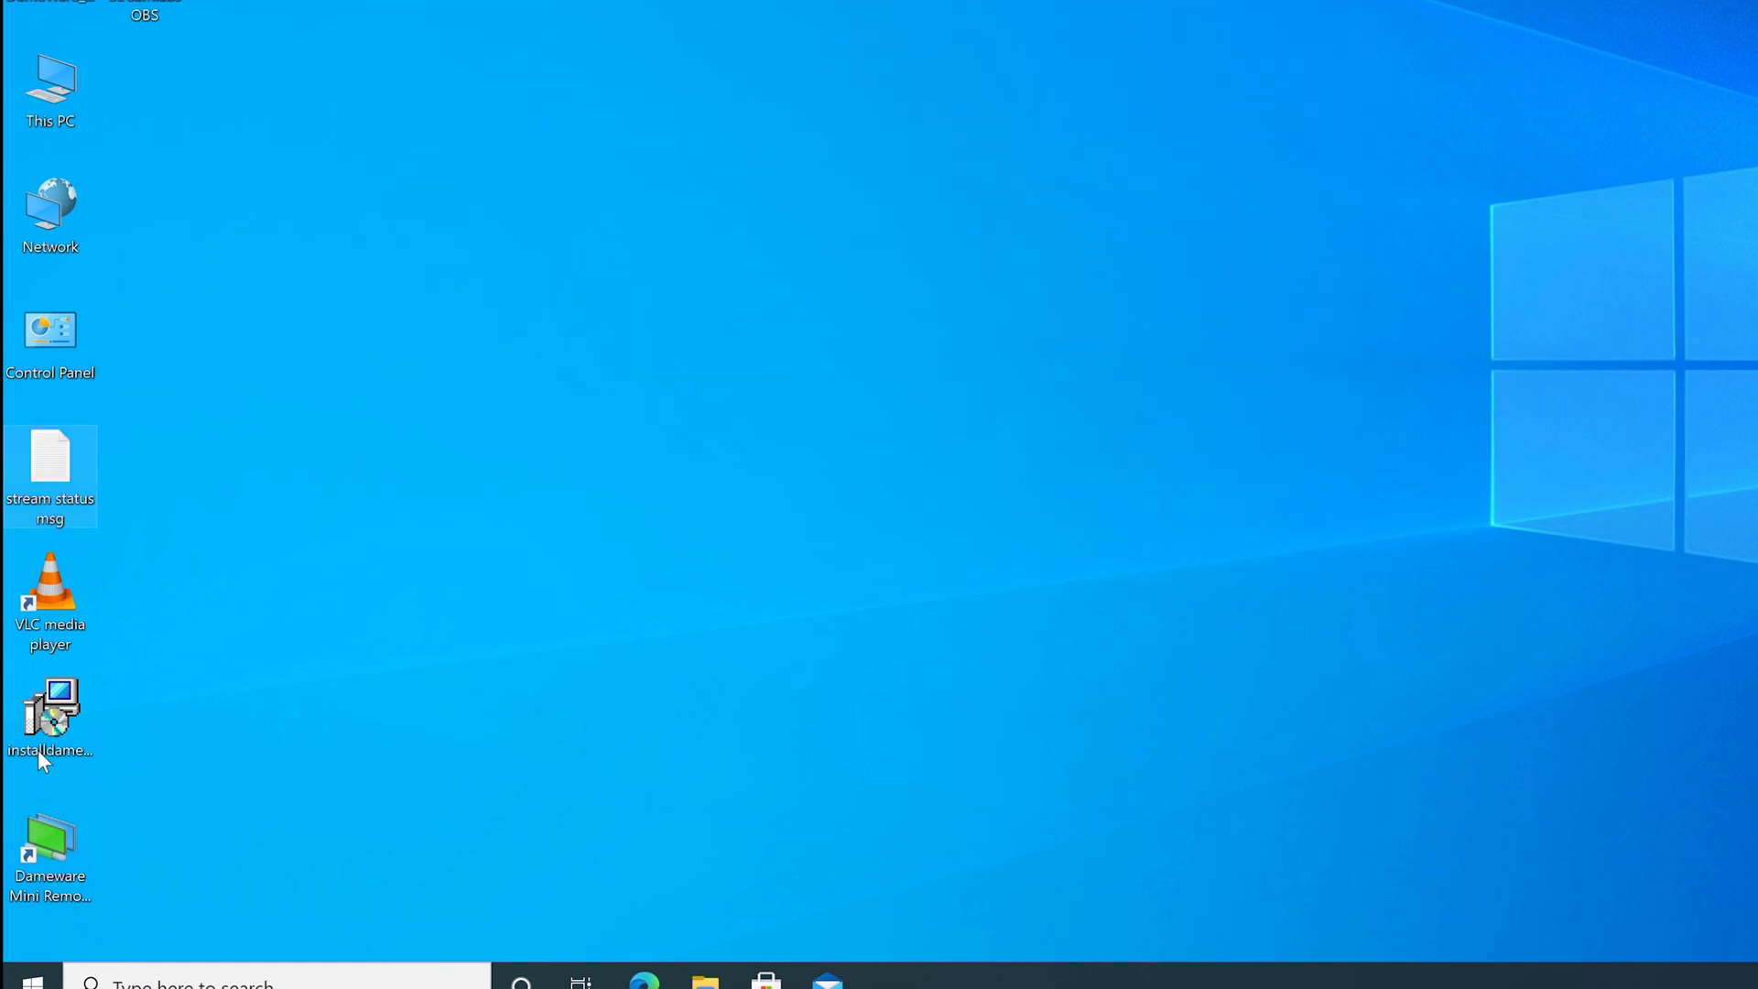
click(33, 981)
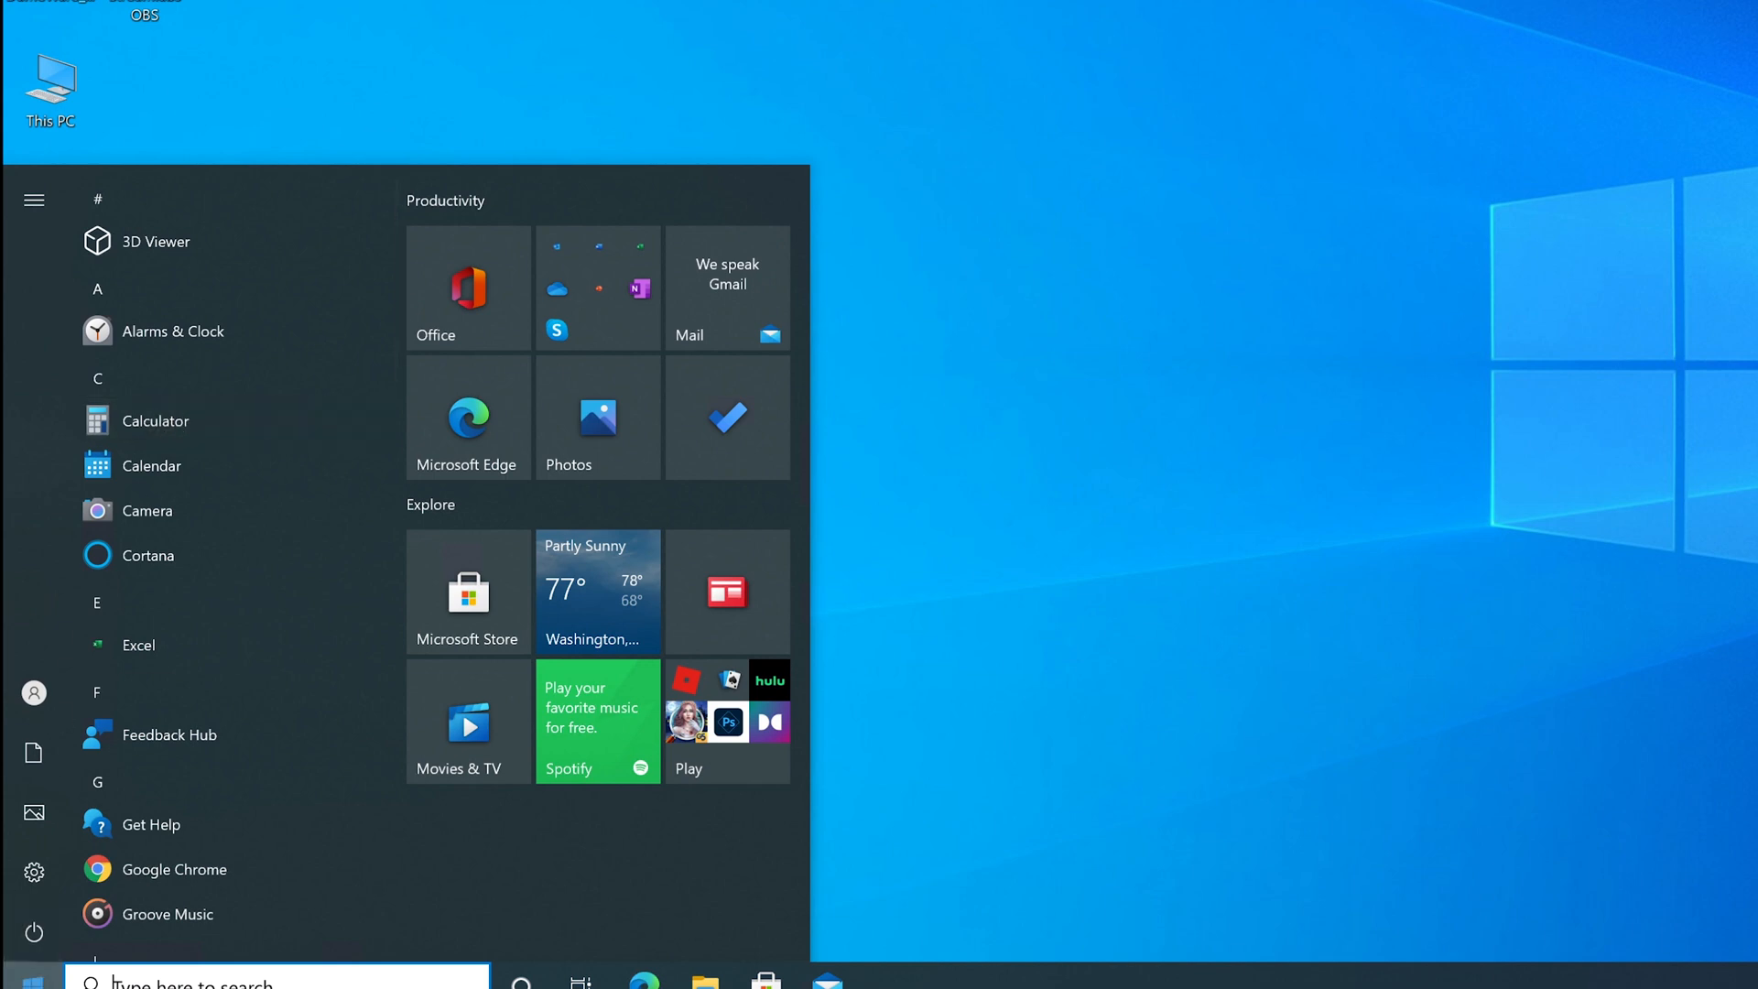
key(super+x)
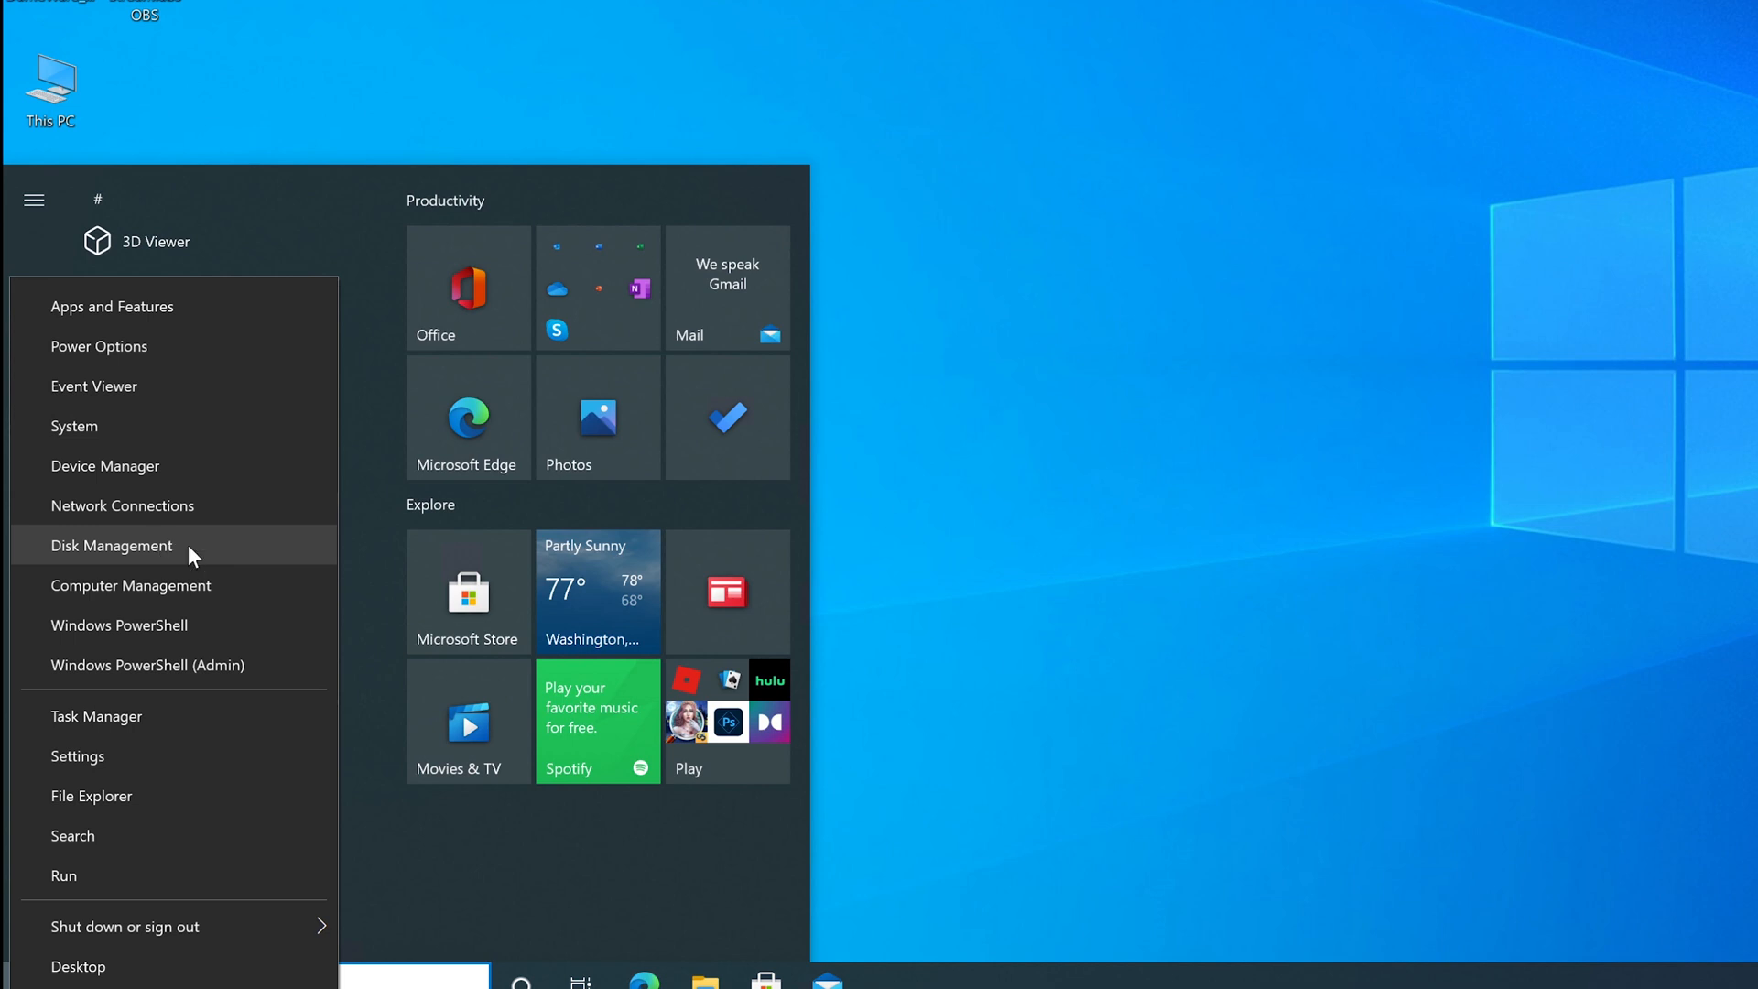
click(161, 569)
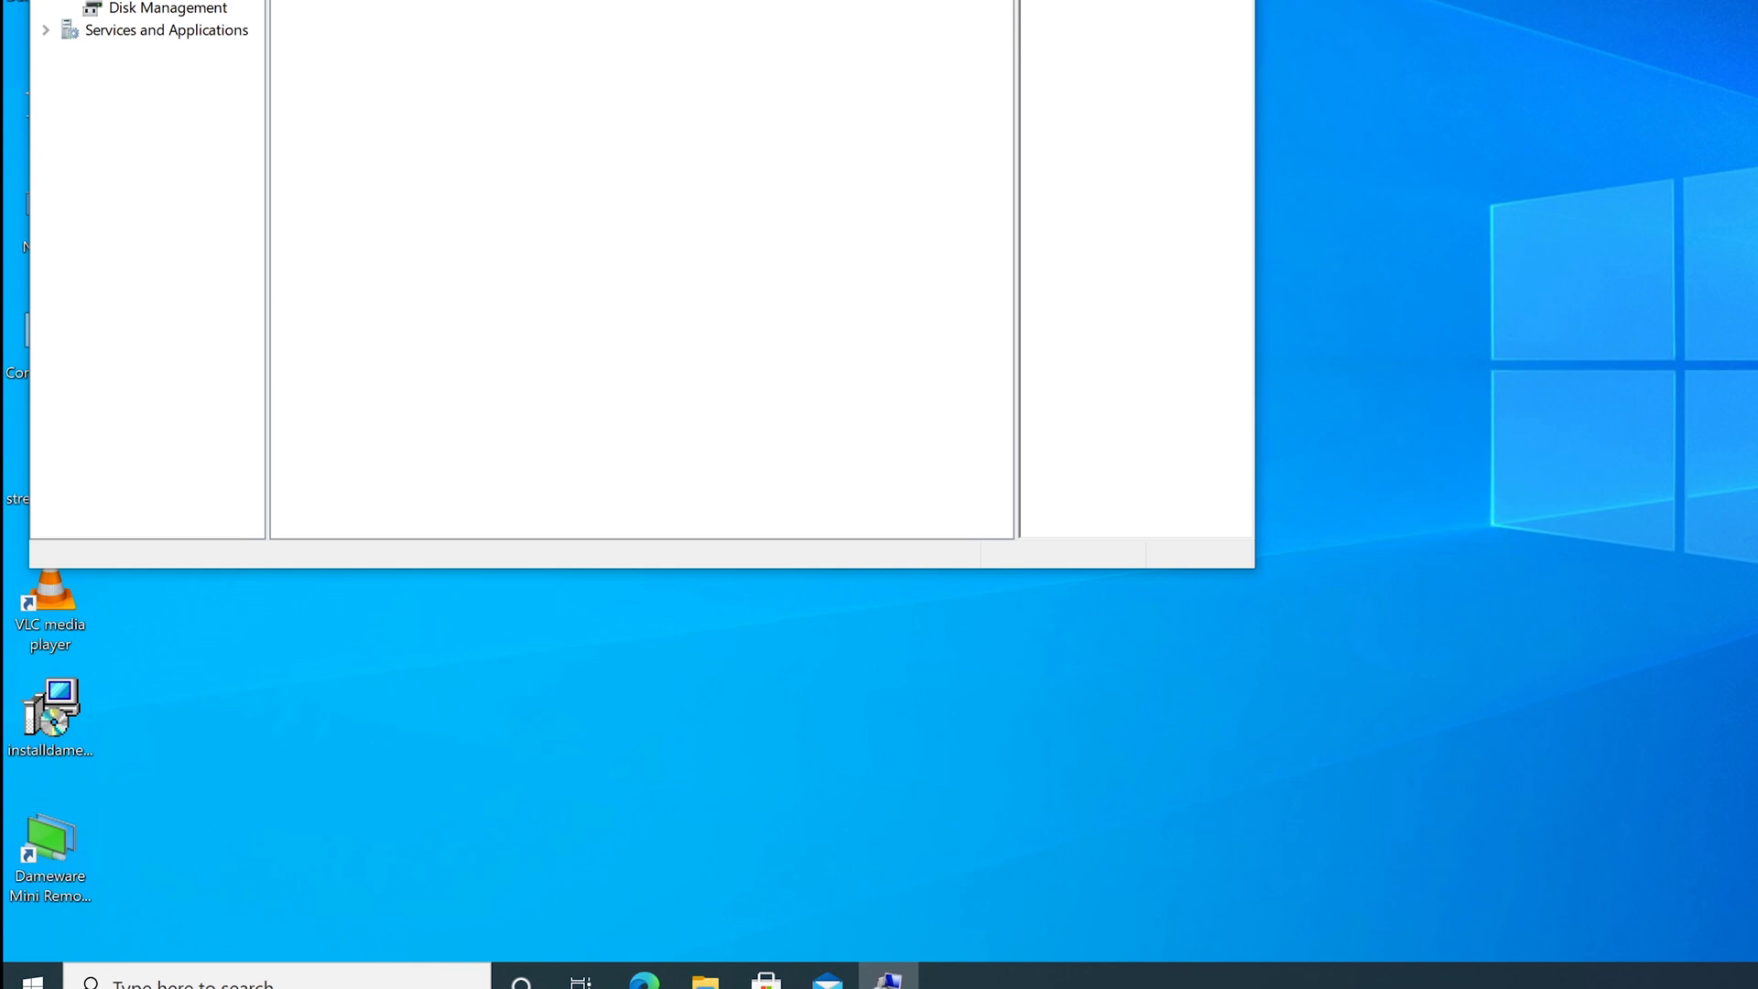
drag(549, 1, 1011, 1)
click(531, 20)
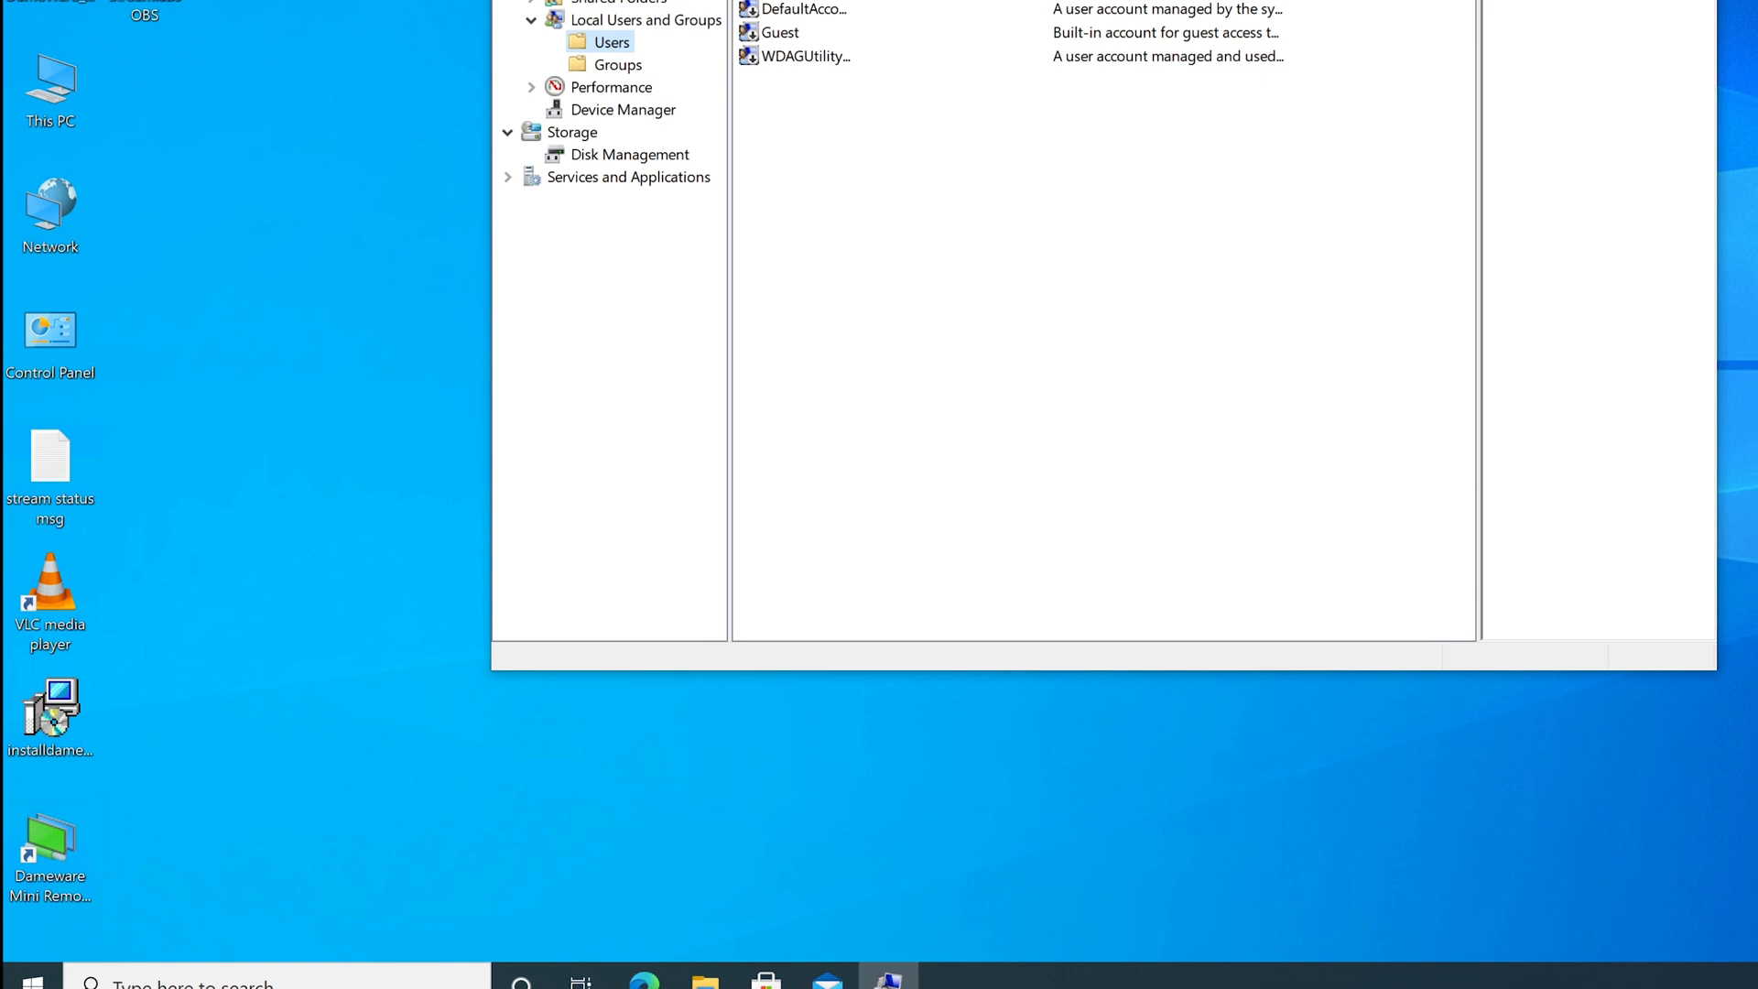
double_click(790, 0)
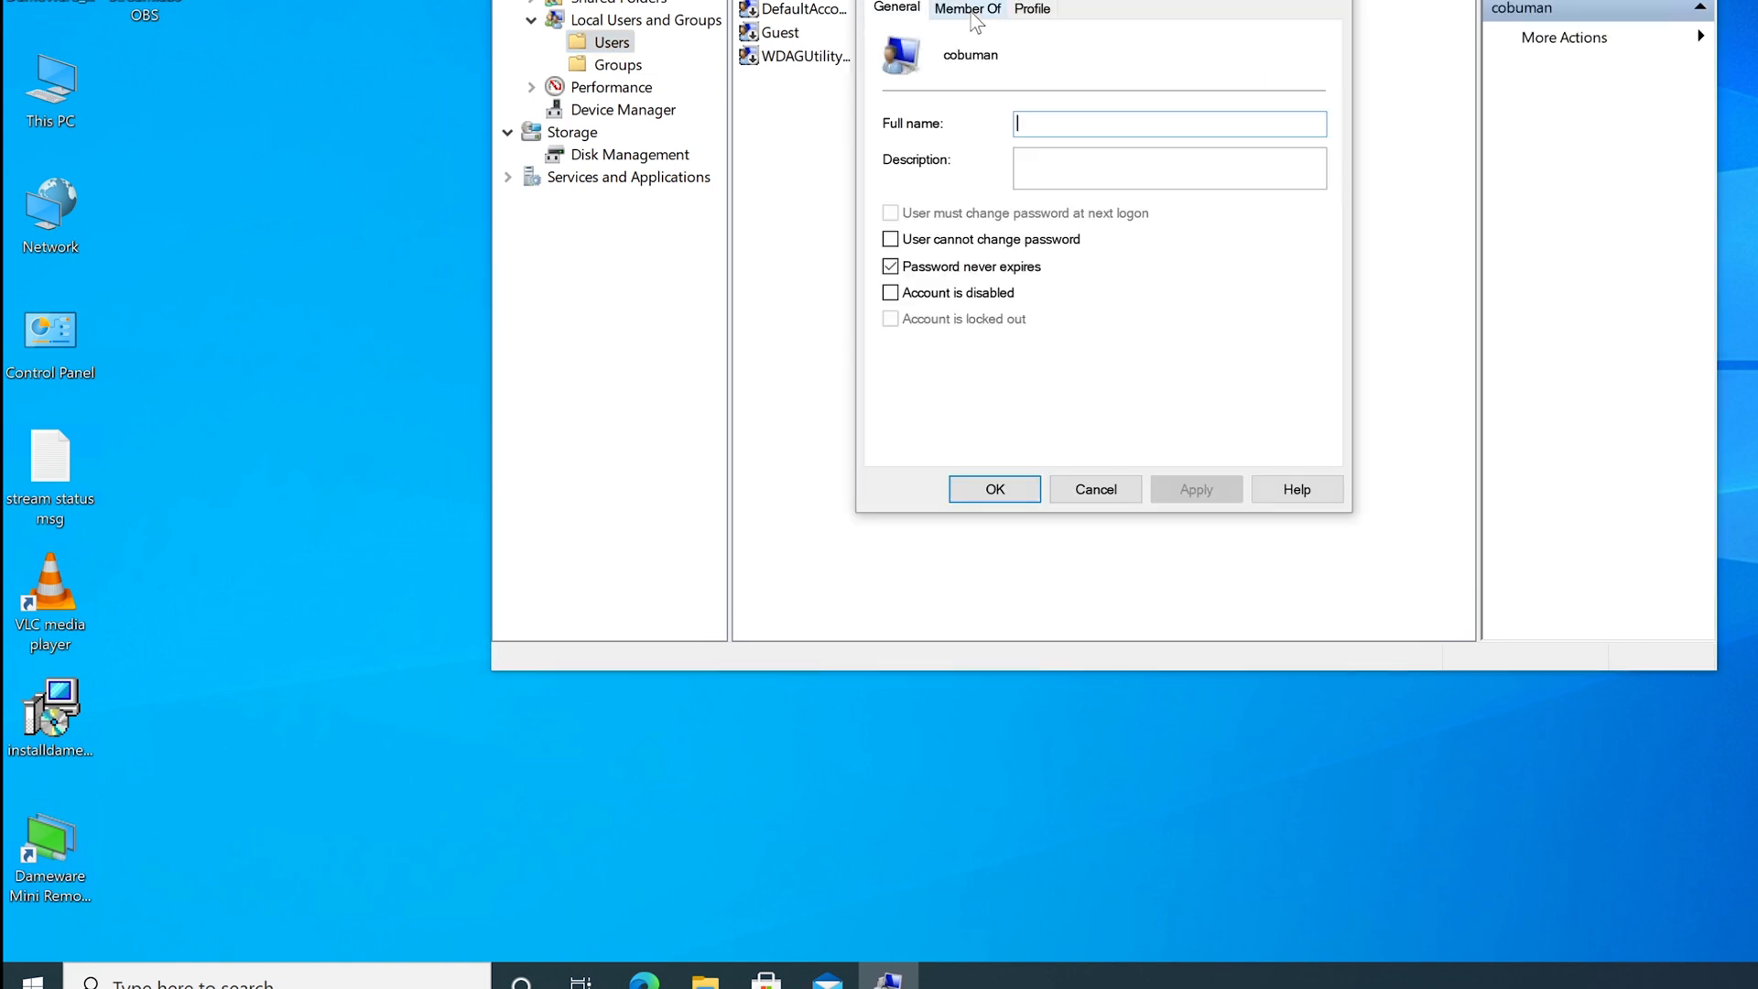
click(968, 9)
click(928, 434)
text(admini)
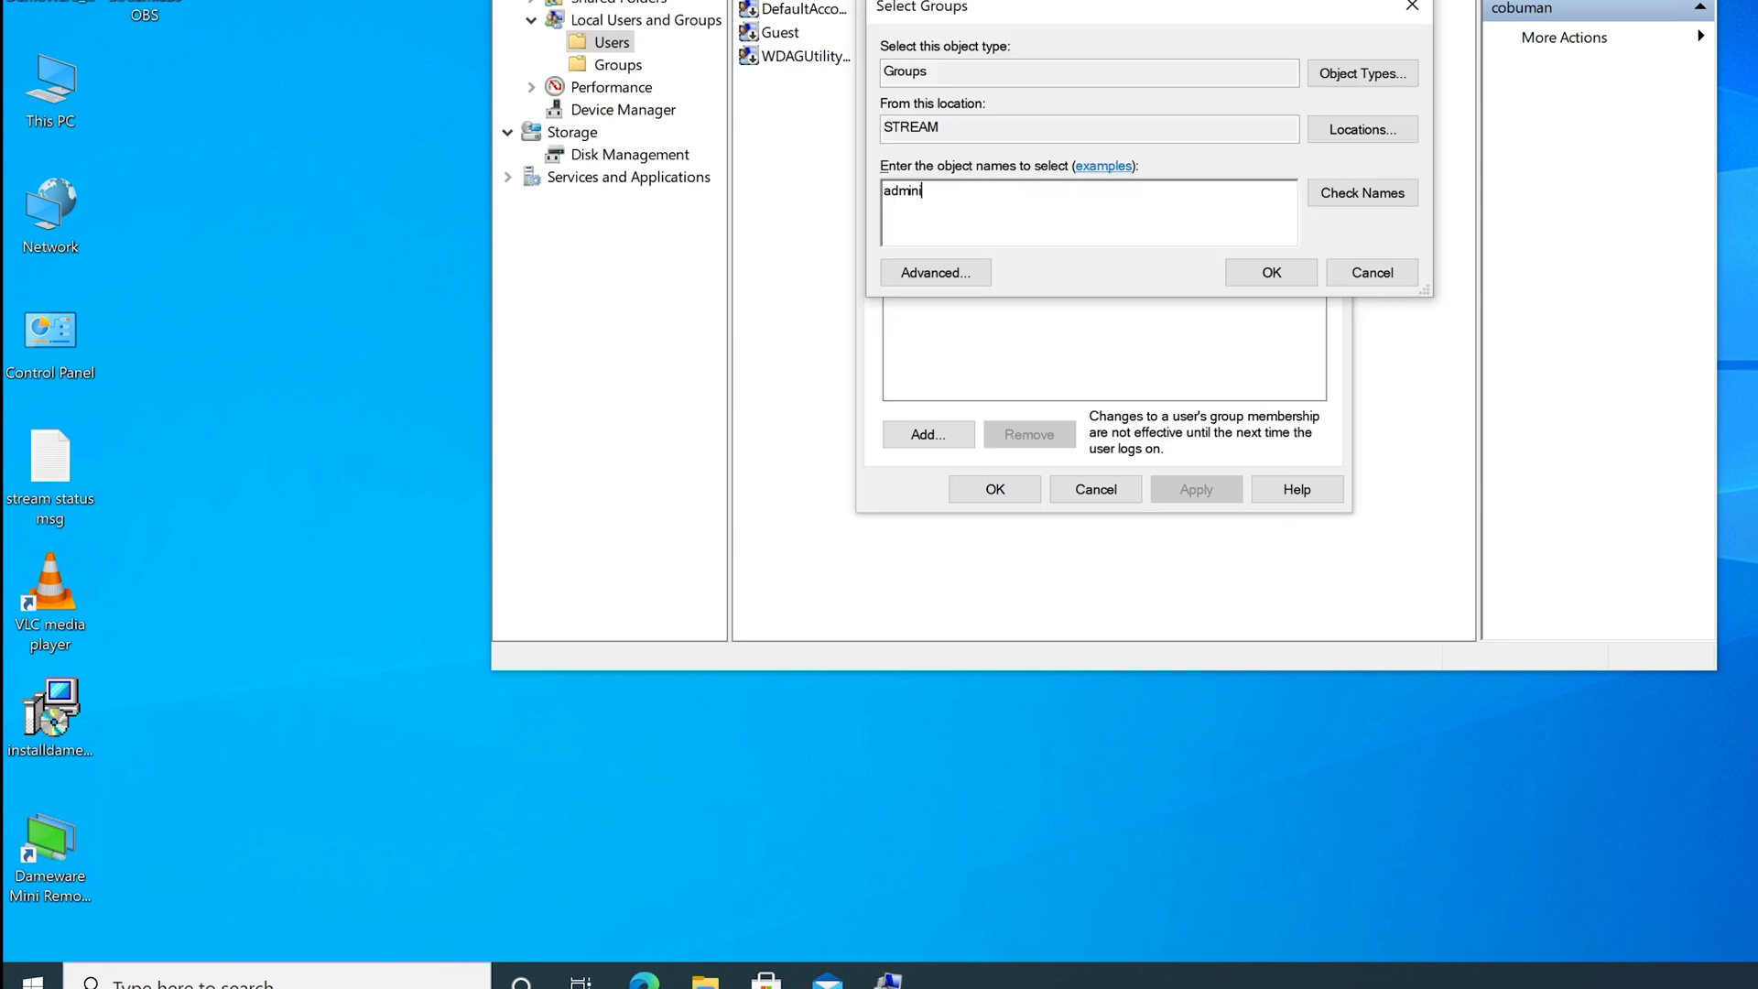
text(strators)
click(1364, 192)
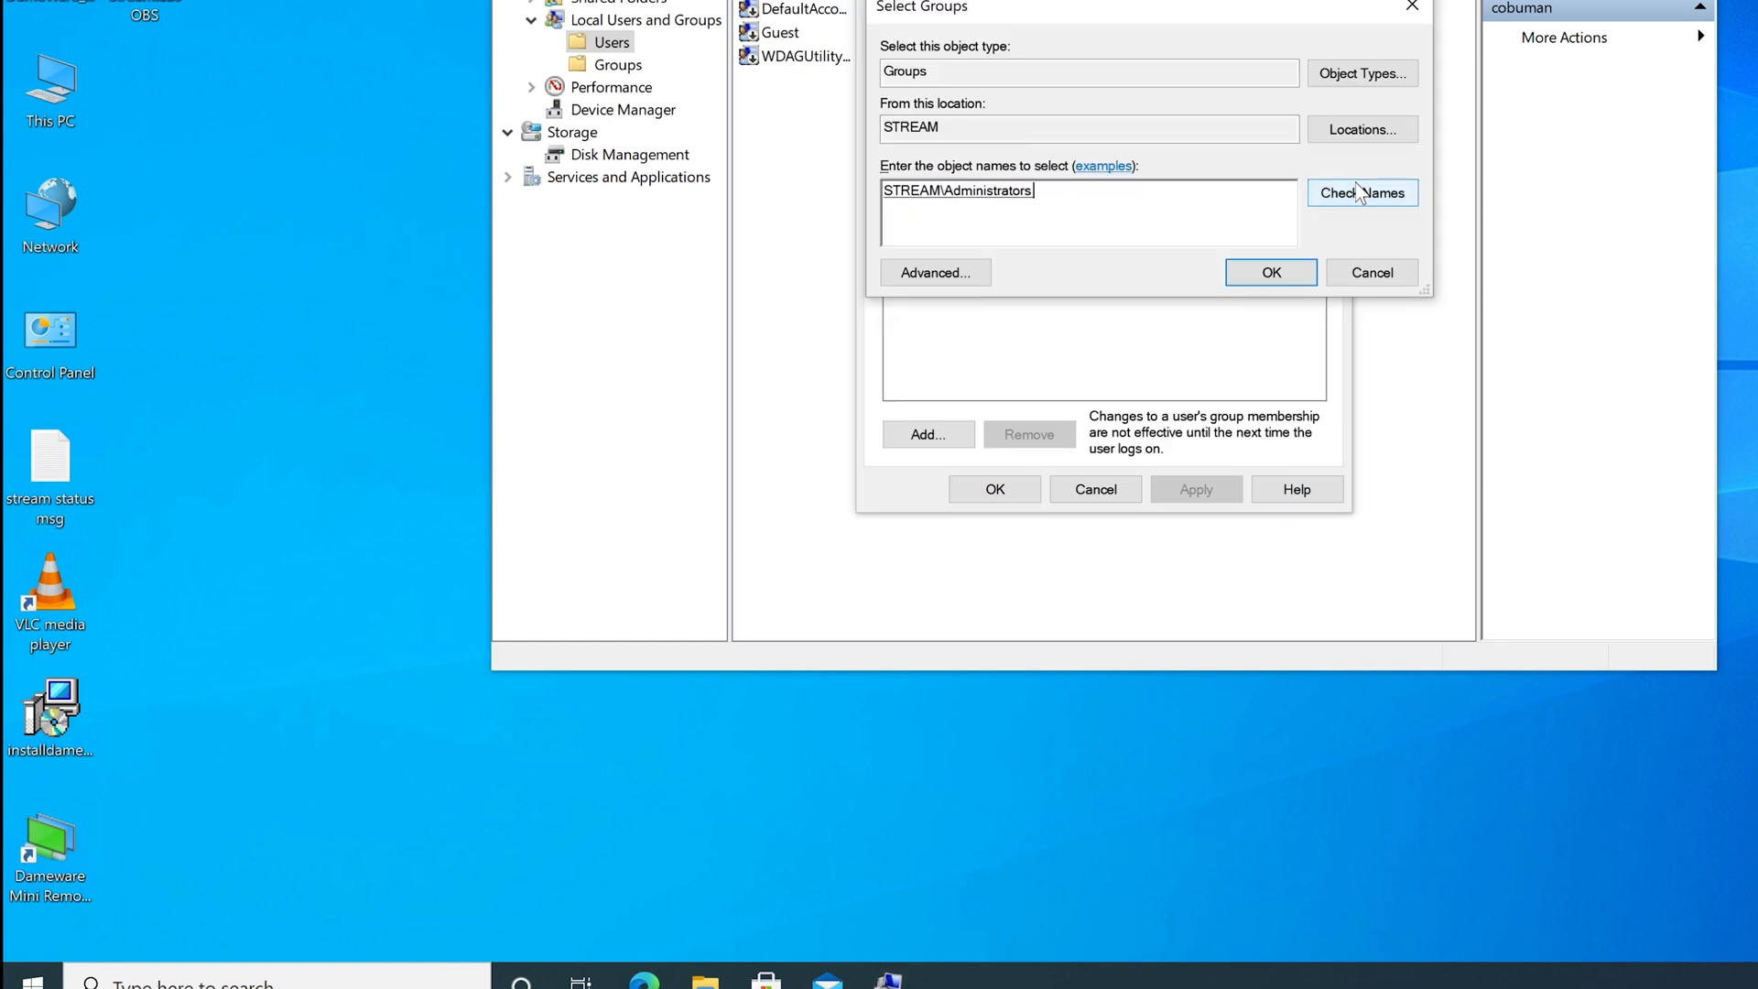
click(1272, 272)
click(1210, 494)
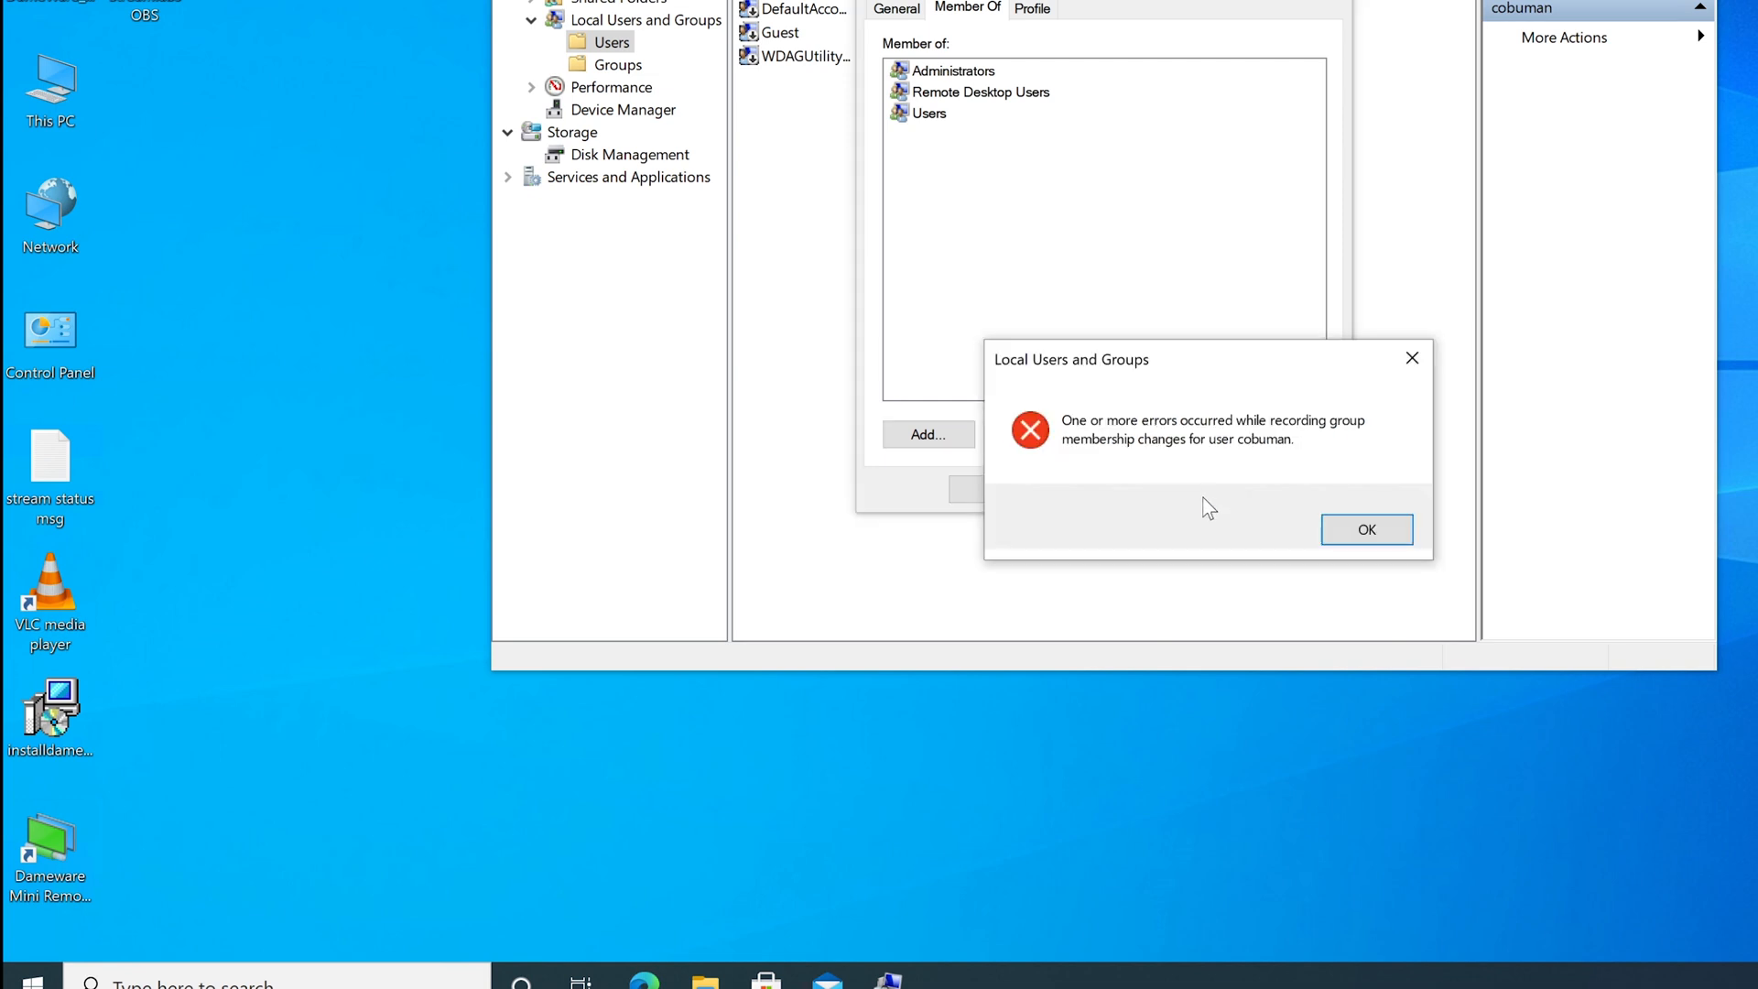
drag(1265, 340, 1122, 201)
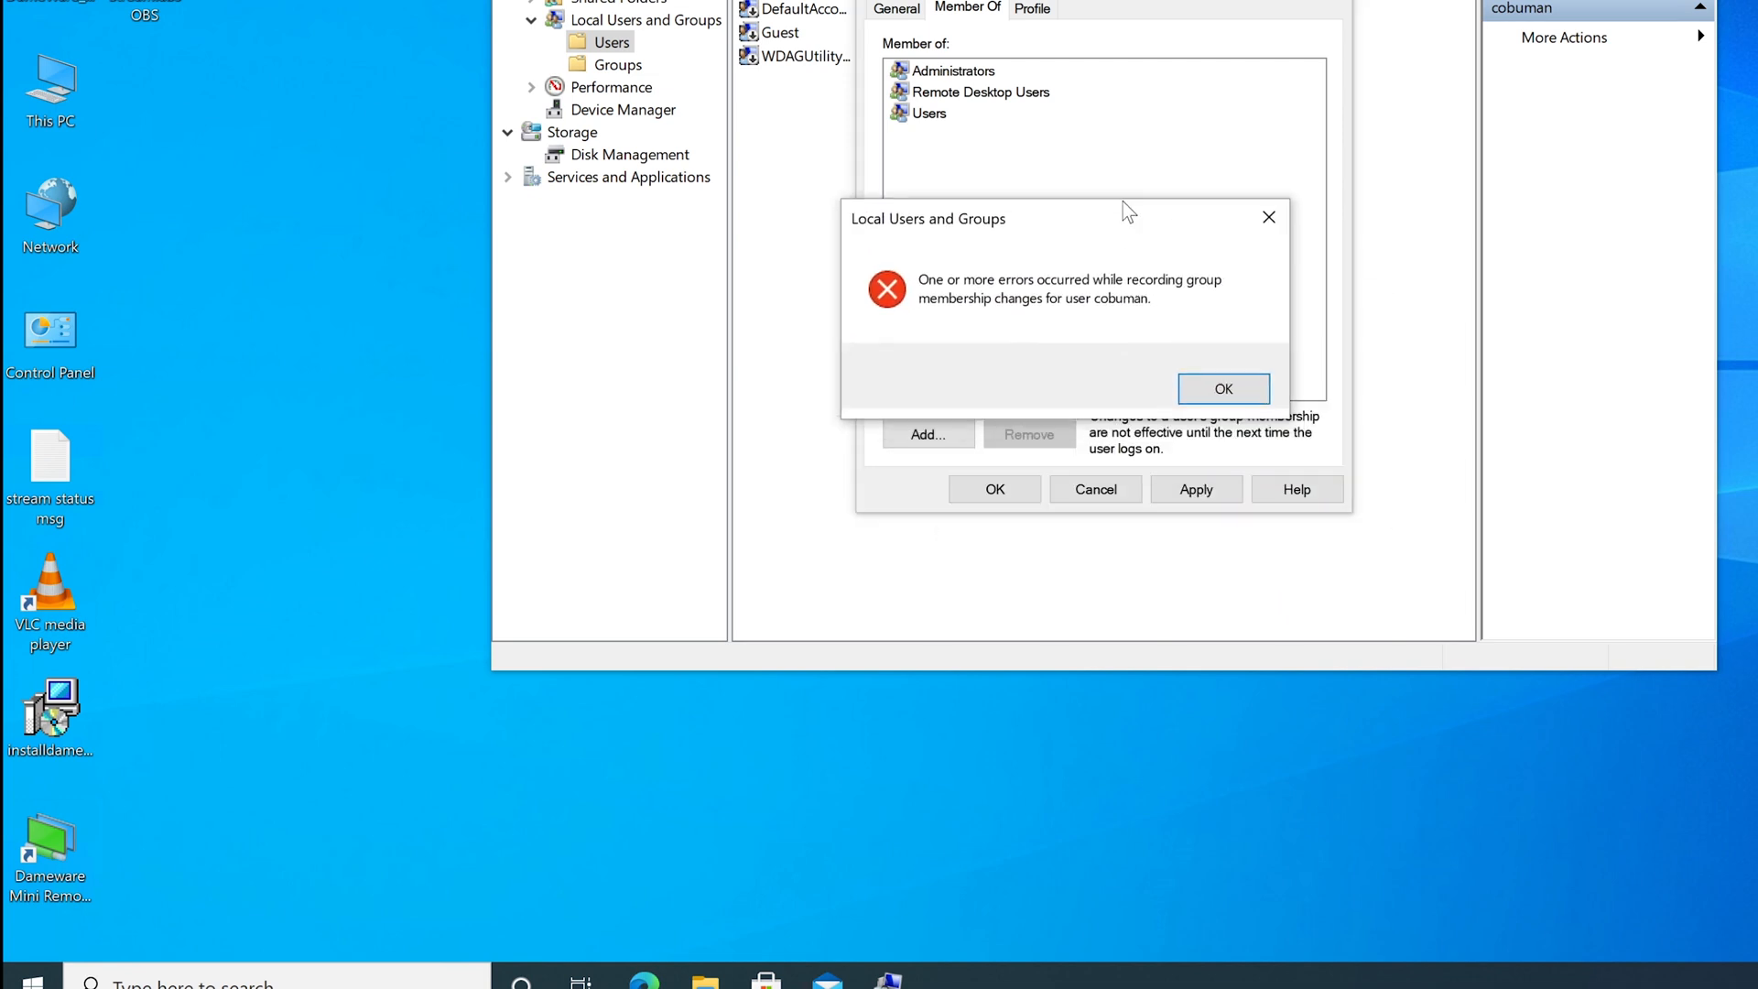
click(1205, 395)
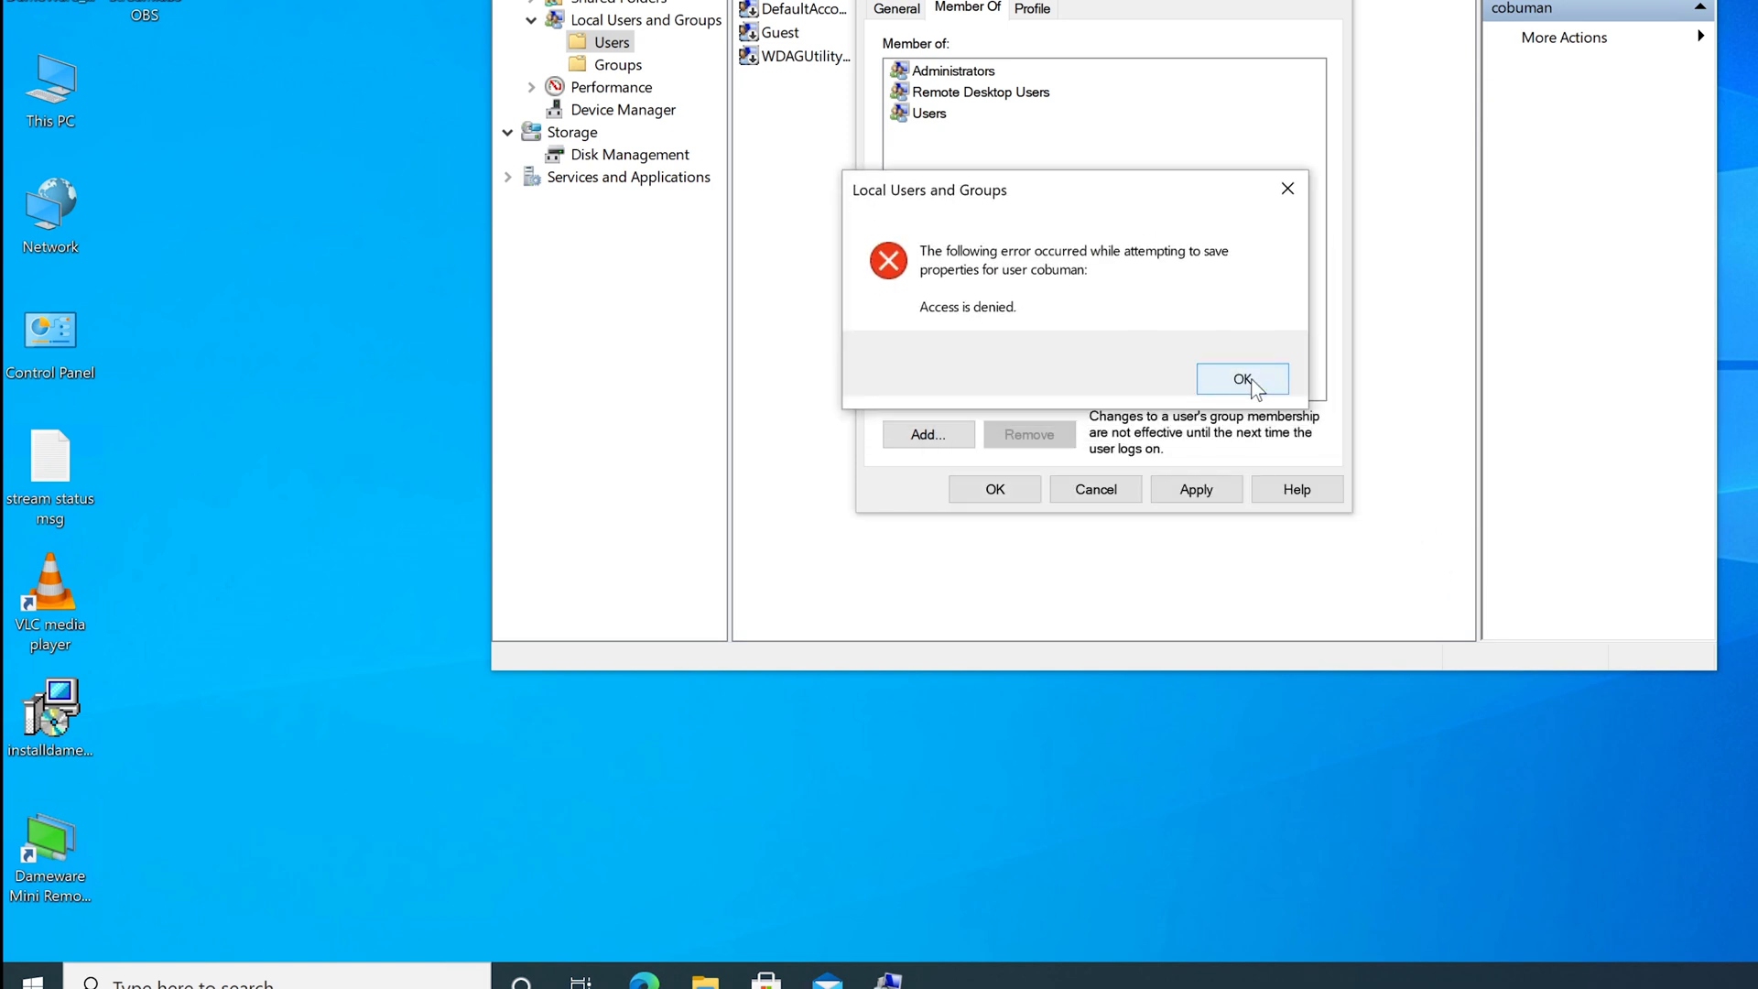
click(1242, 379)
click(1094, 489)
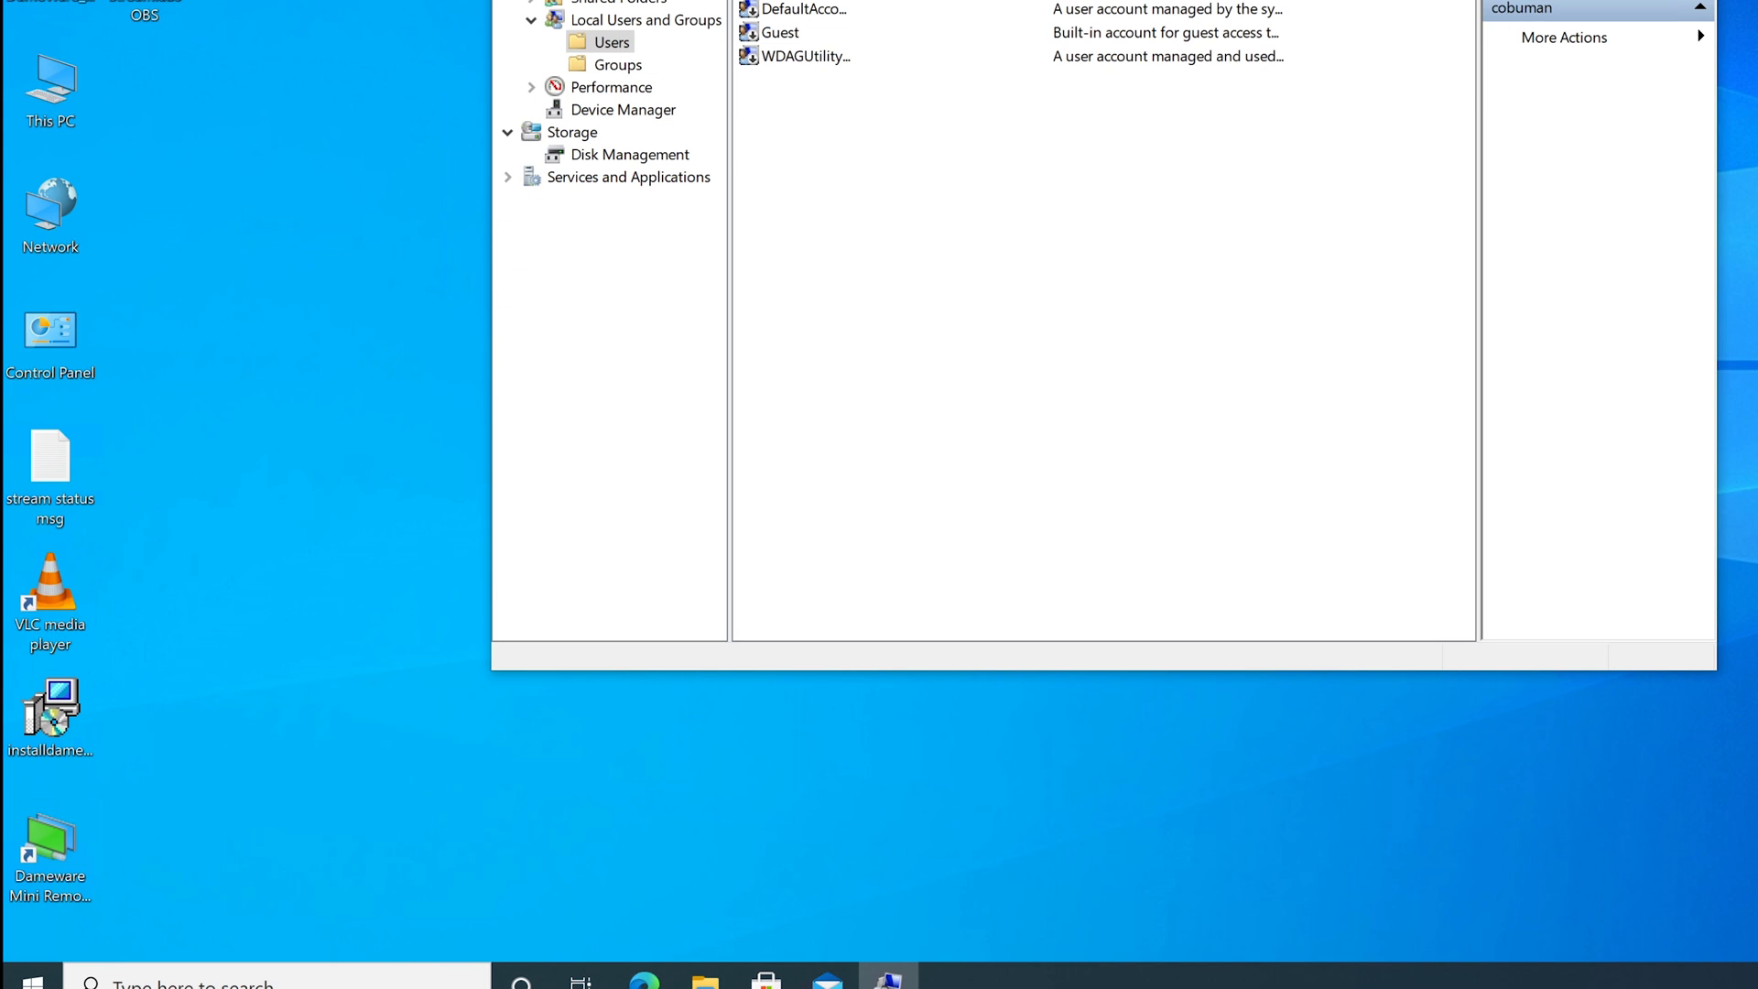
key(alt+F4)
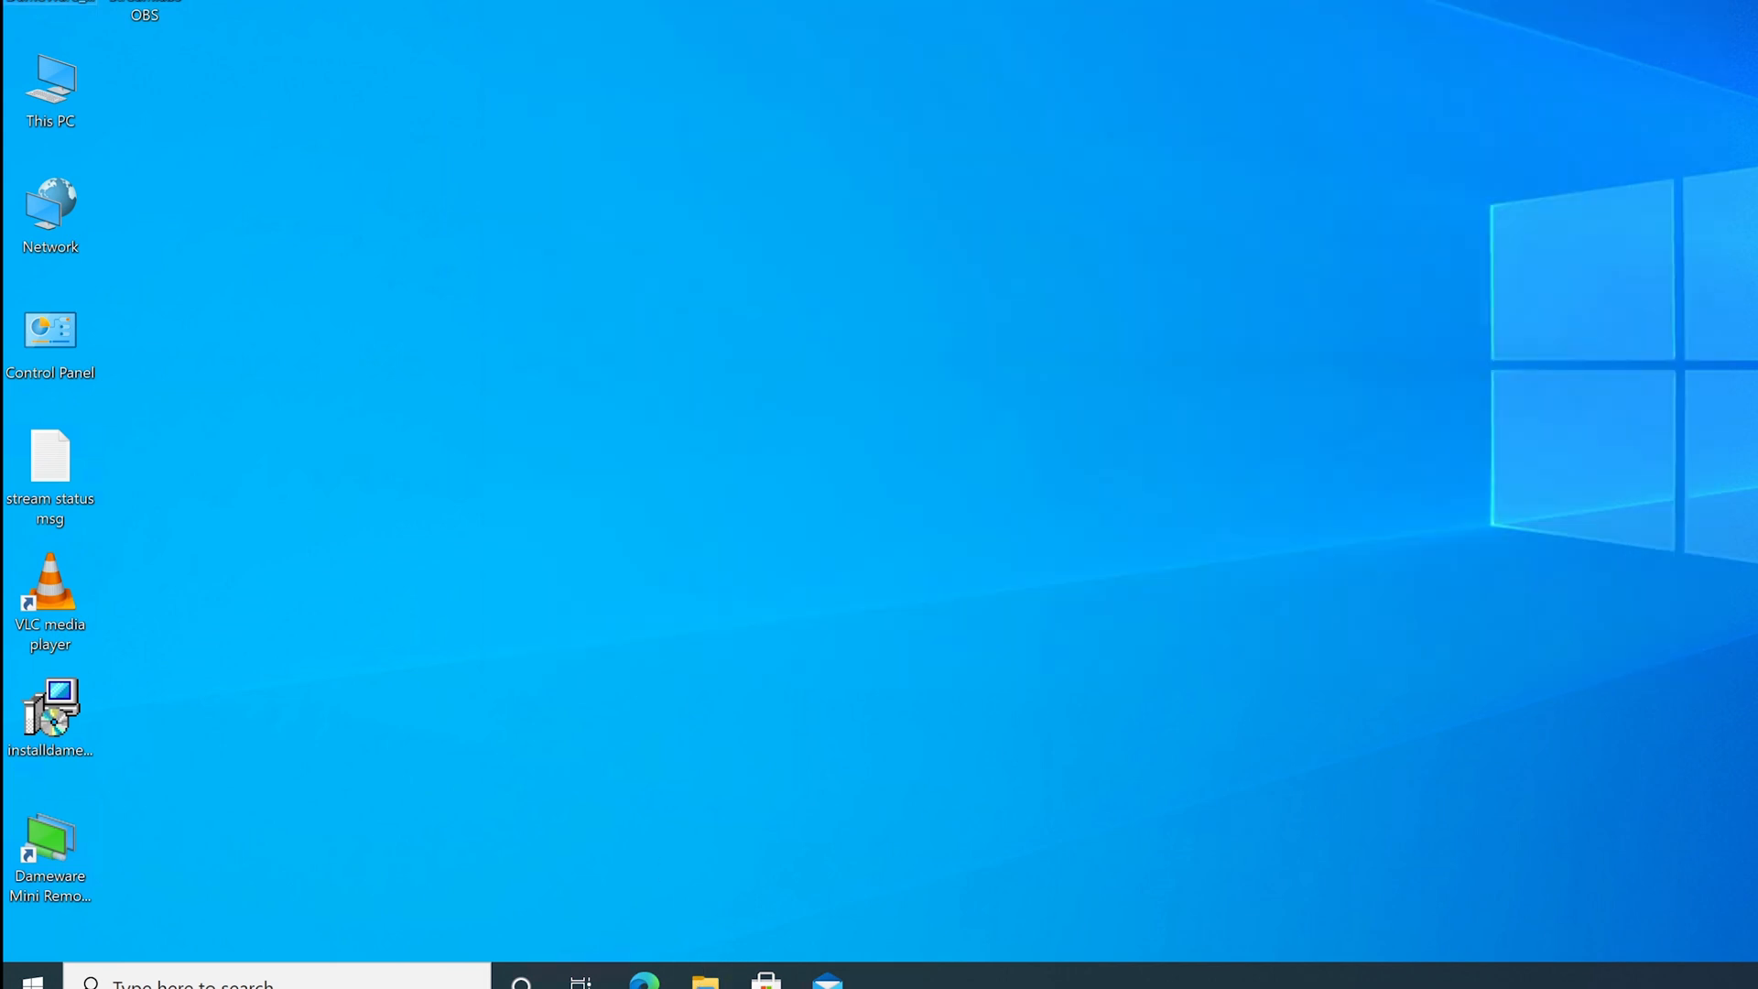
Open This PC > Documents and create a New Bitmap Image with the default name.
double_click(40, 103)
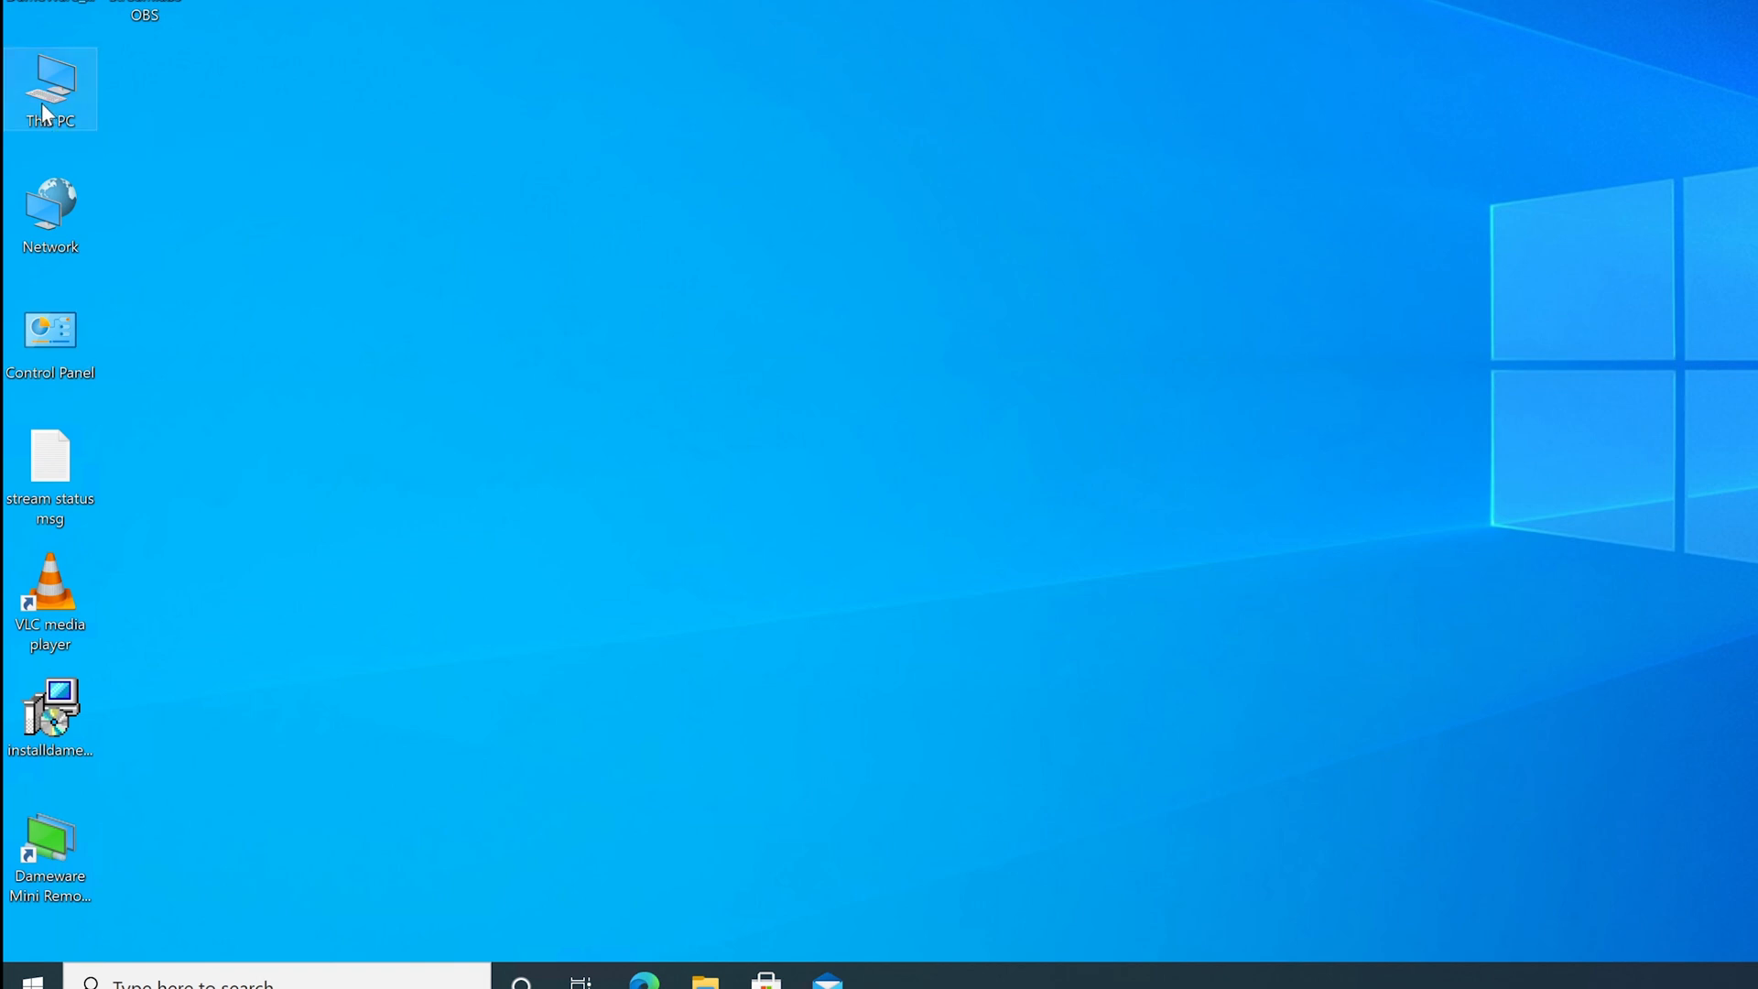
double_click(1611, 147)
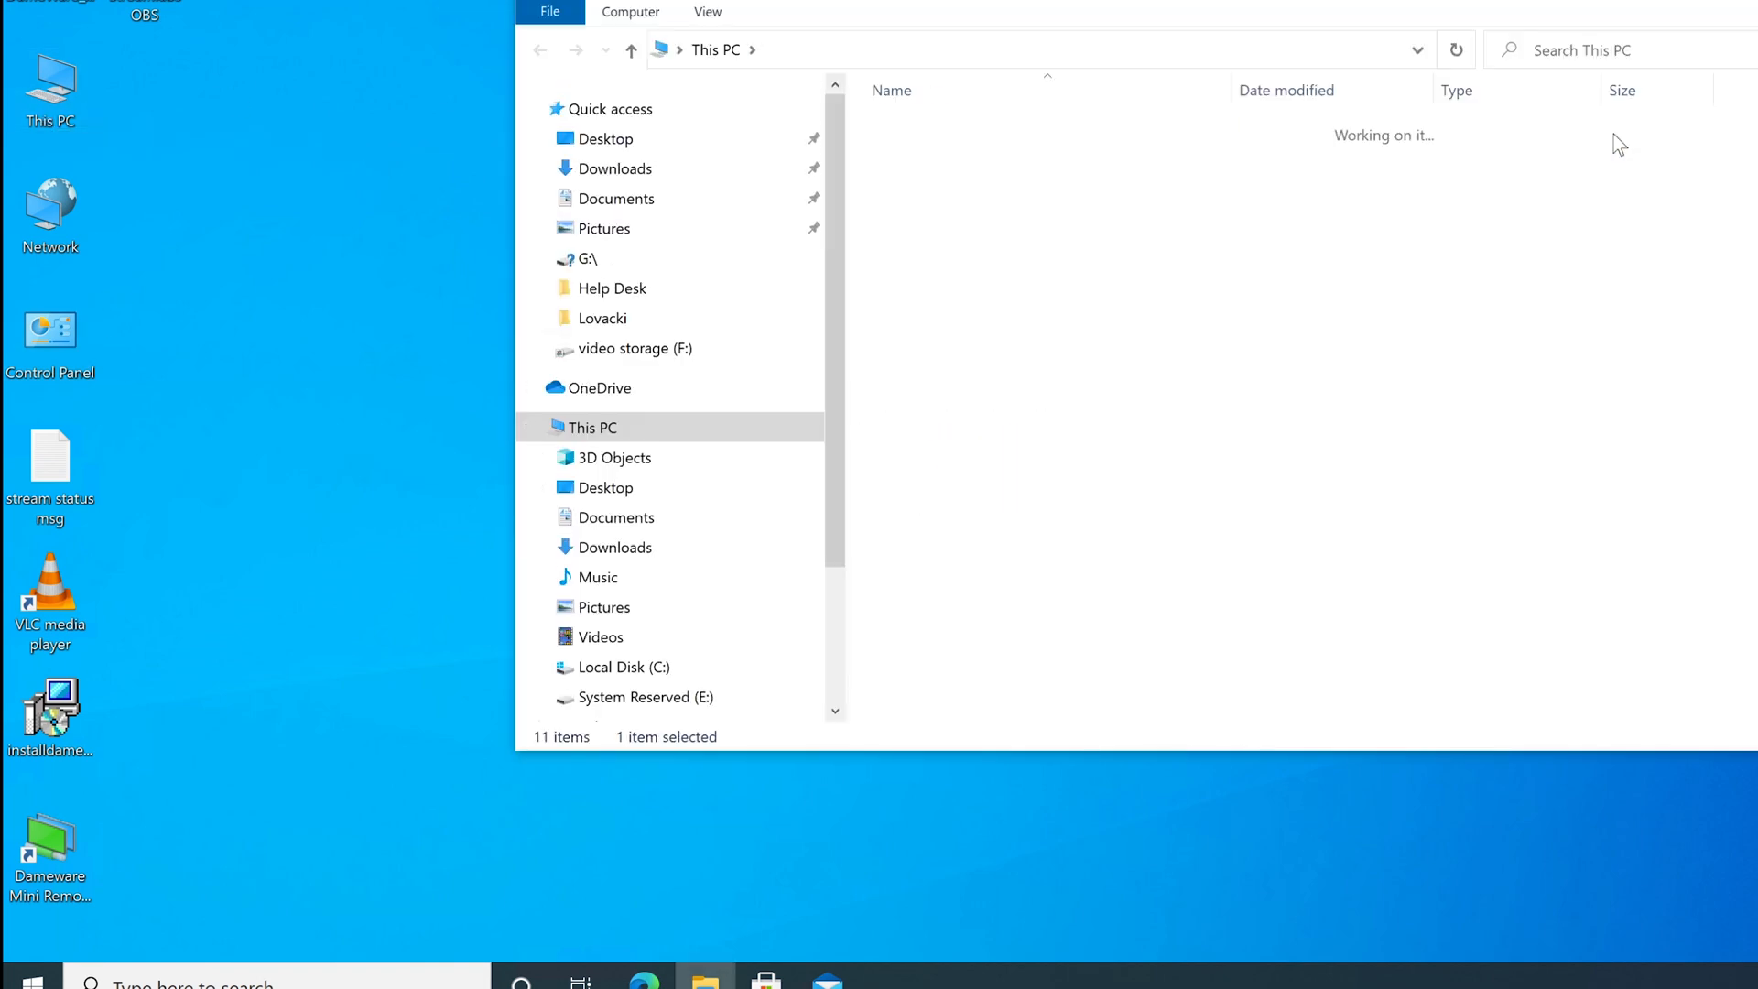
right_click(975, 248)
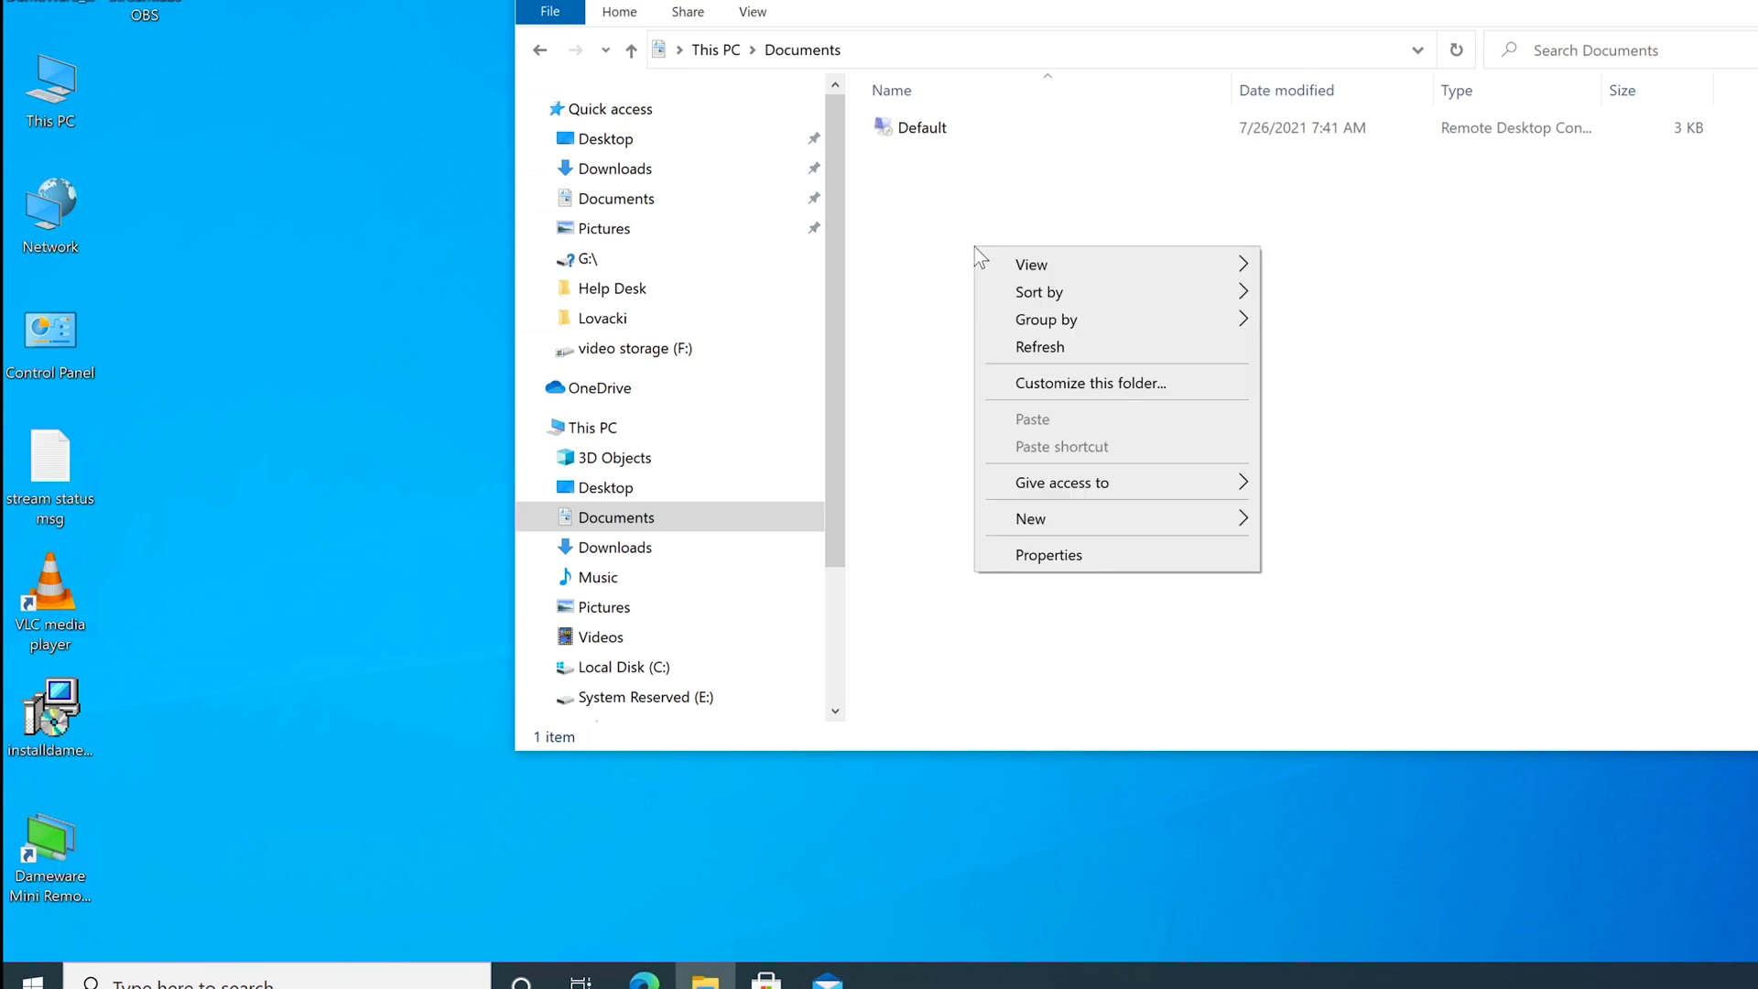
mouse_move(1176, 519)
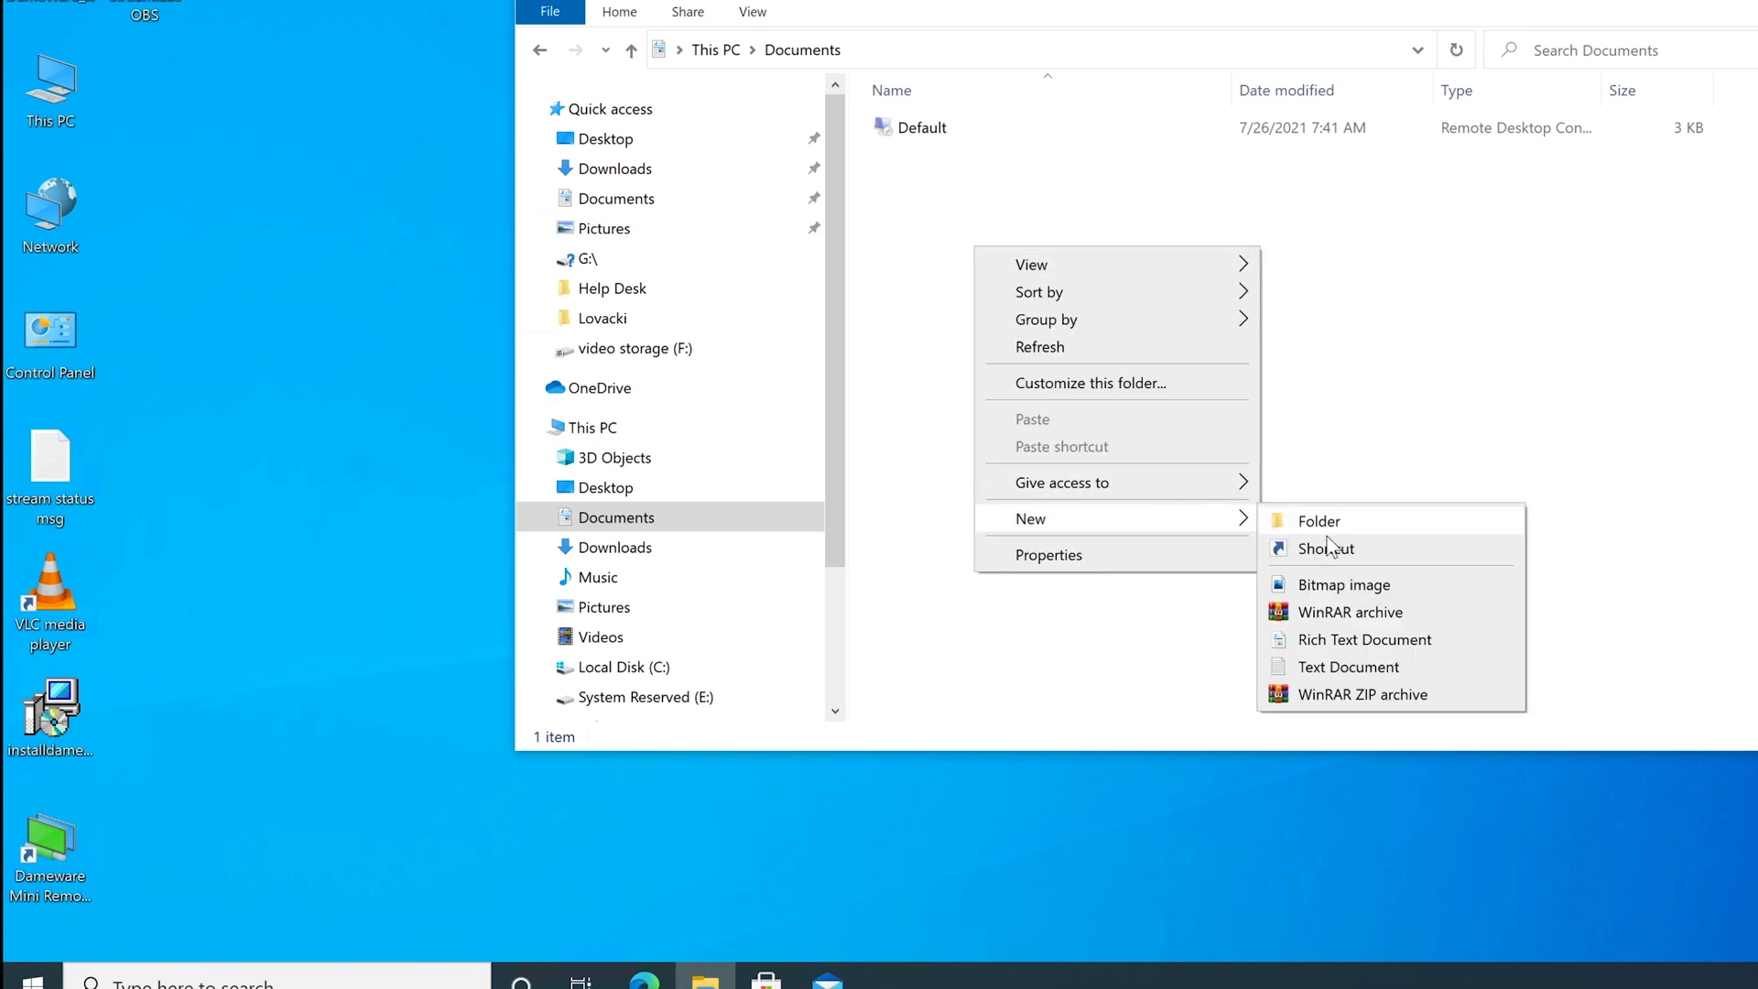
click(1354, 586)
click(1146, 473)
Create a New Text Document in Documents, open it, and close it.
right_click(1096, 417)
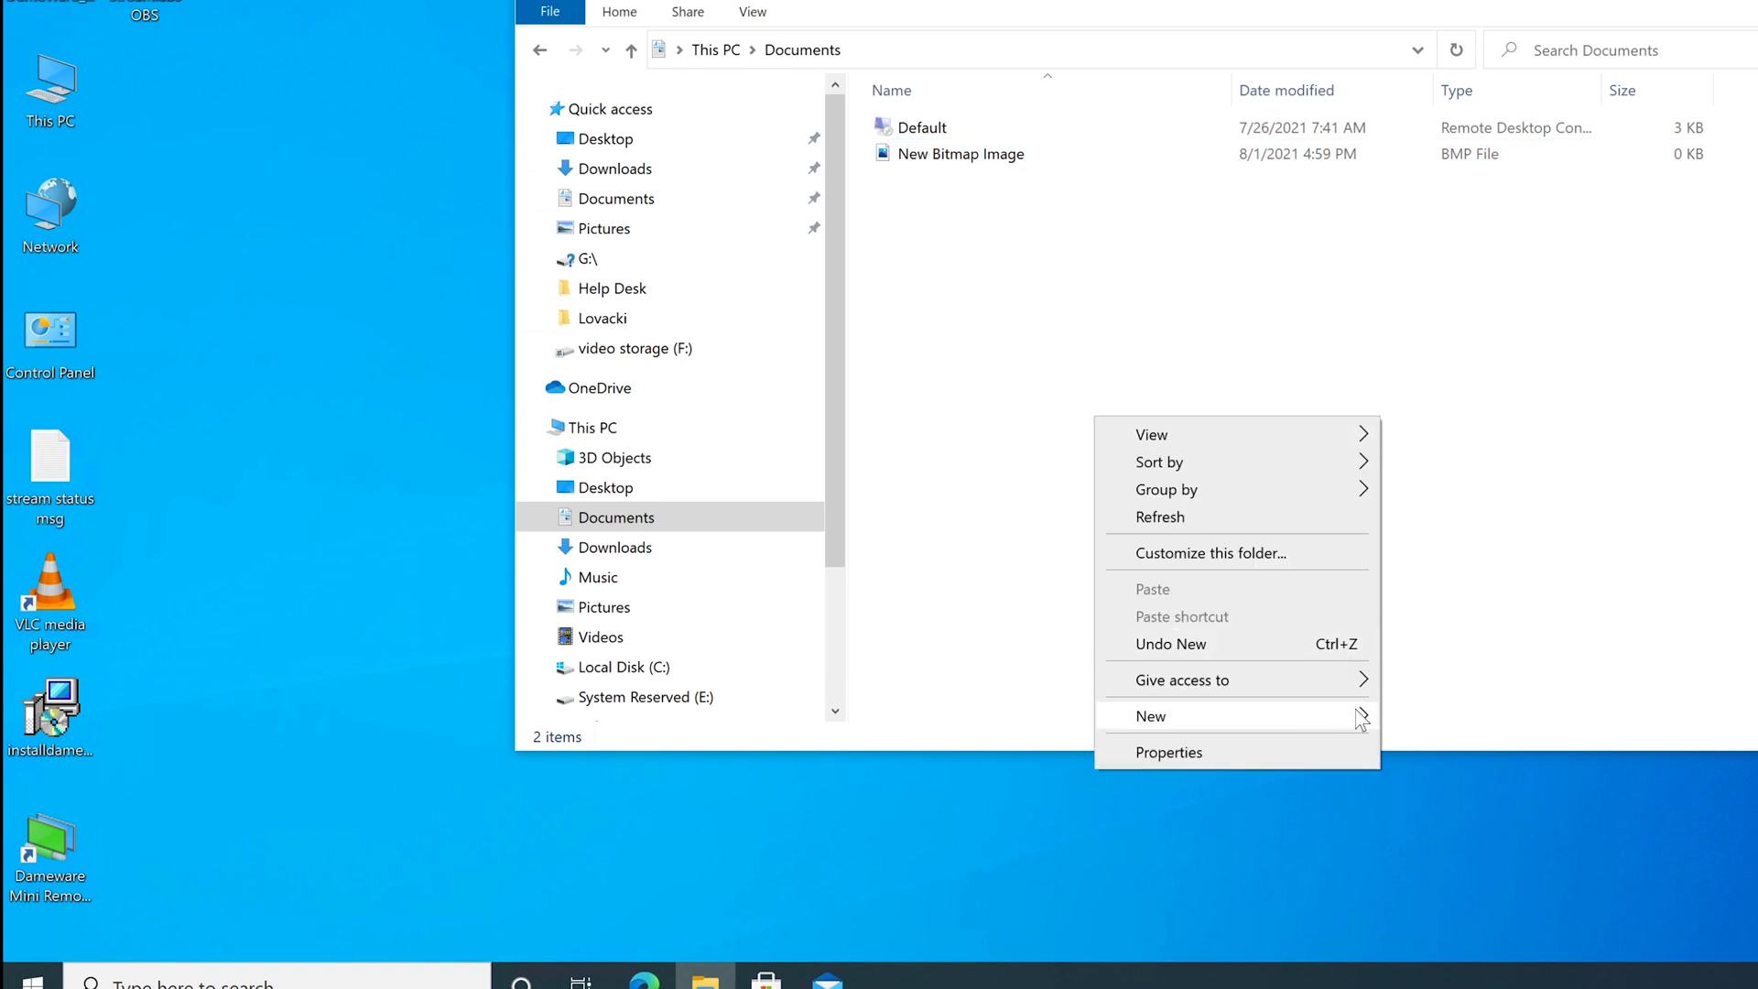
mouse_move(1350, 715)
click(1428, 863)
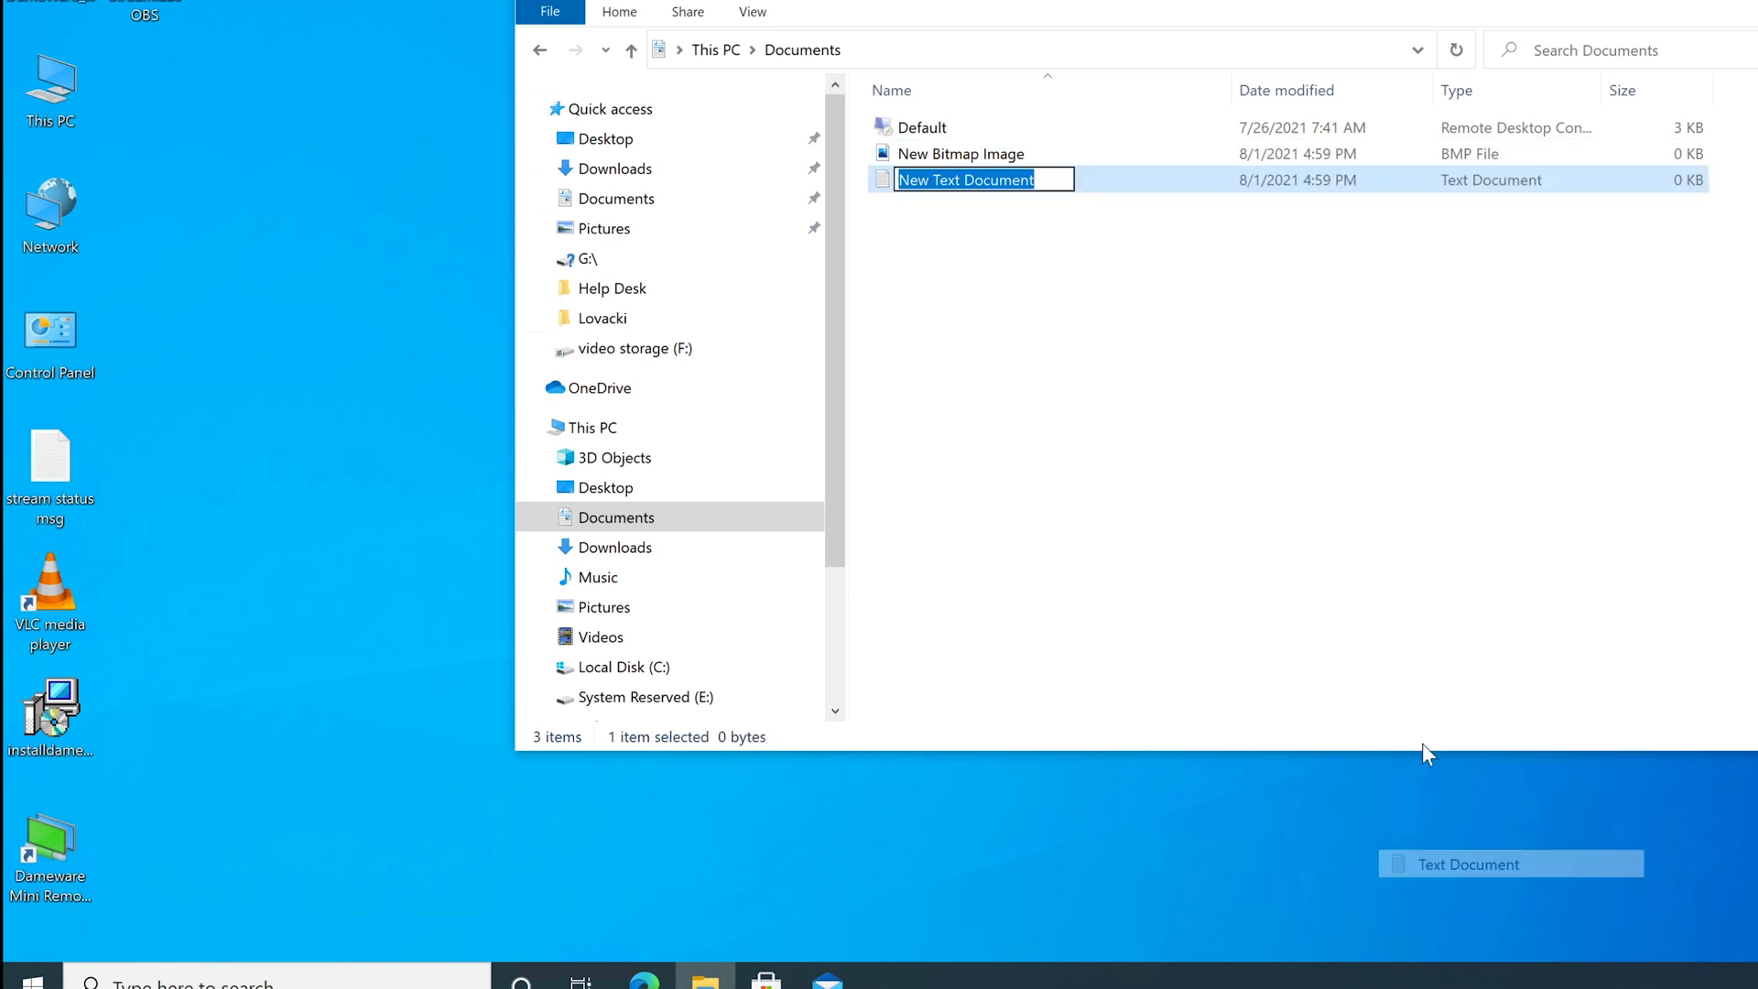
click(1233, 465)
double_click(1044, 183)
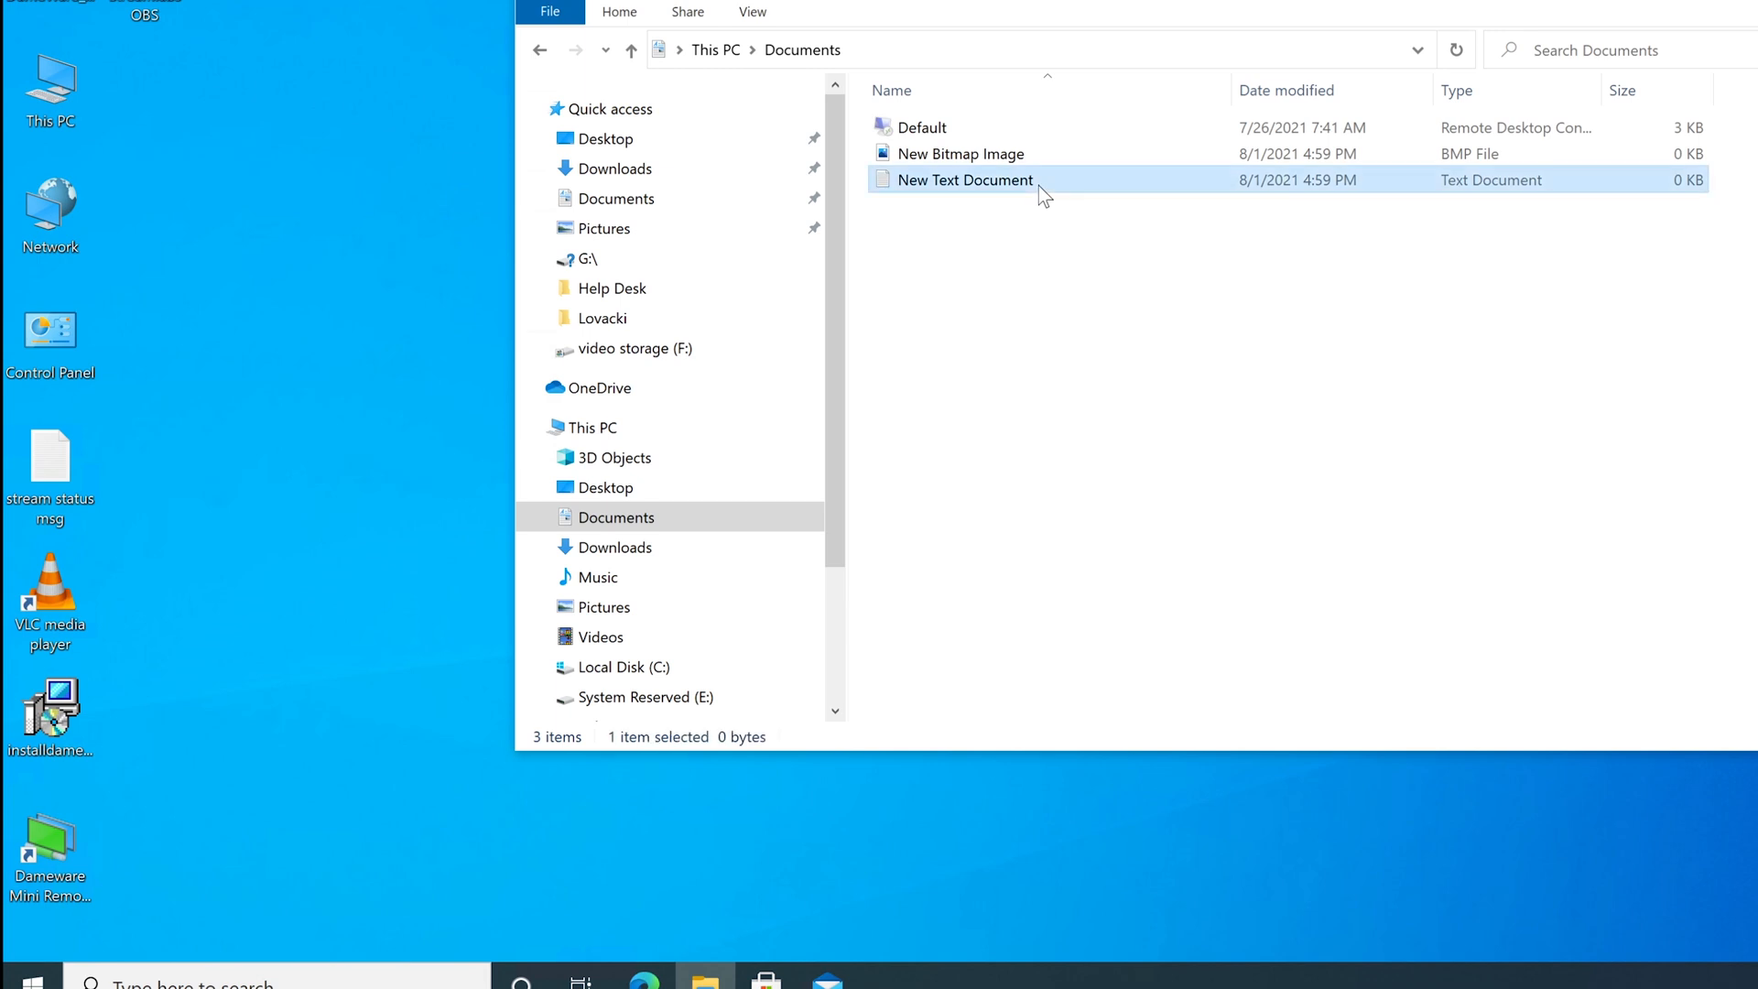
key(alt+F4)
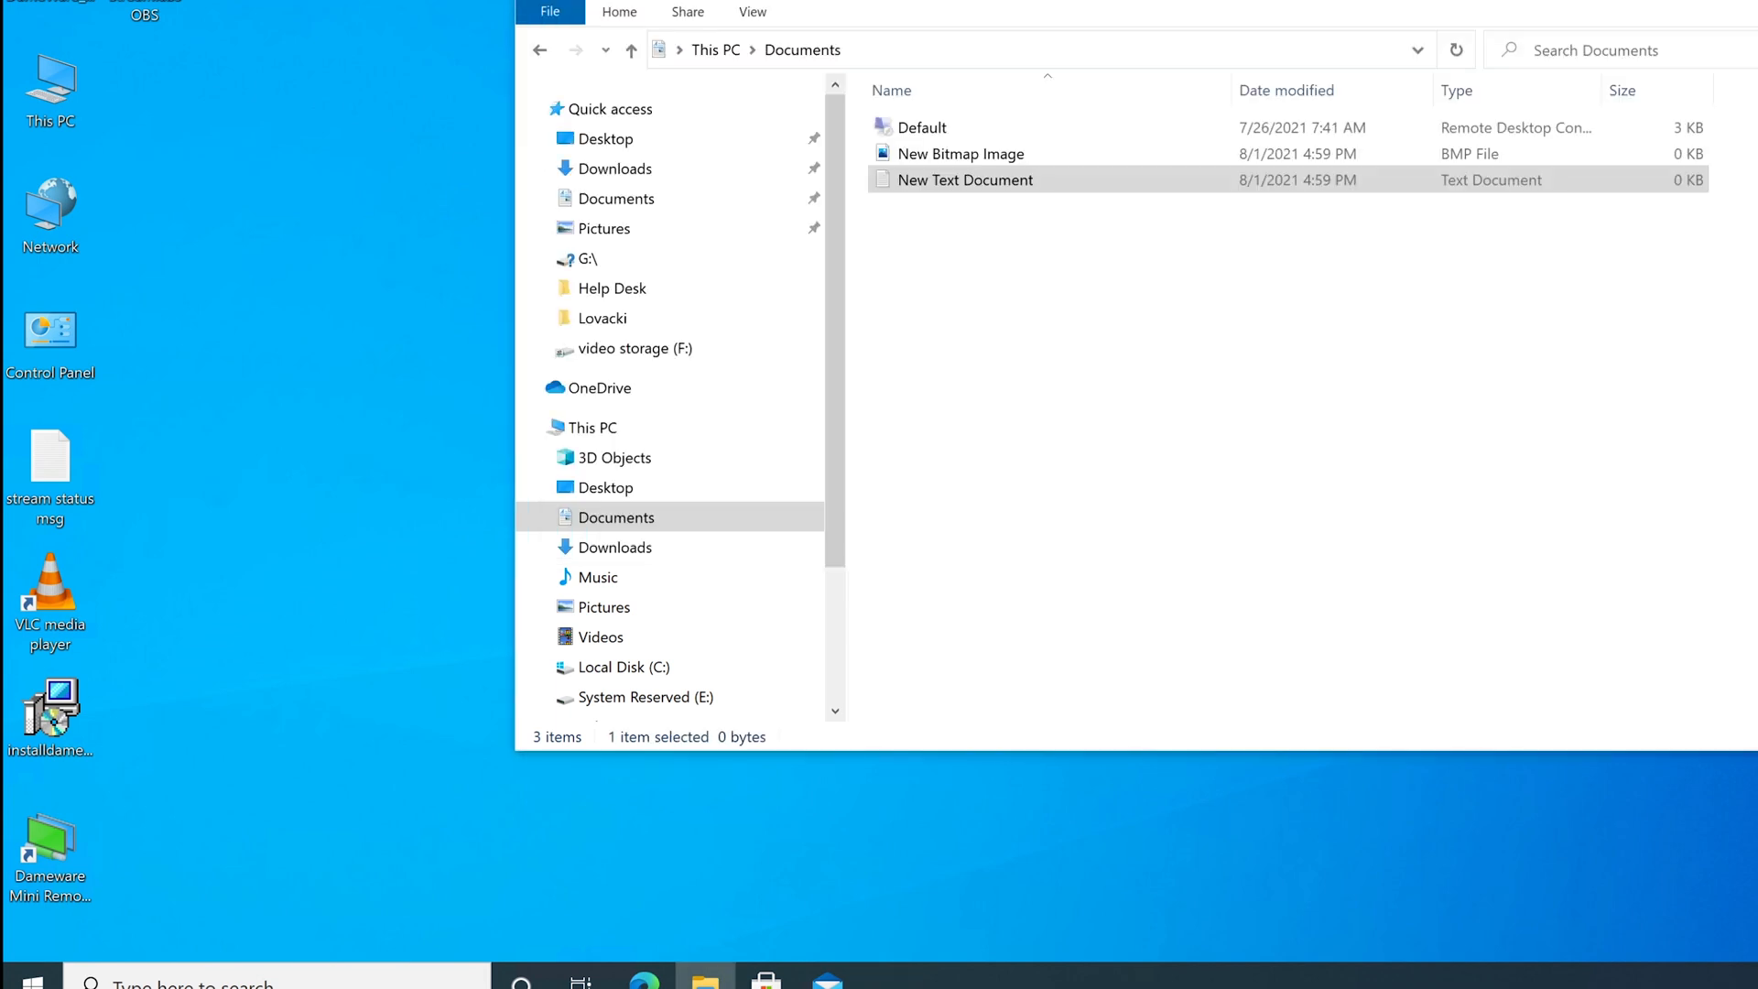
click(1073, 384)
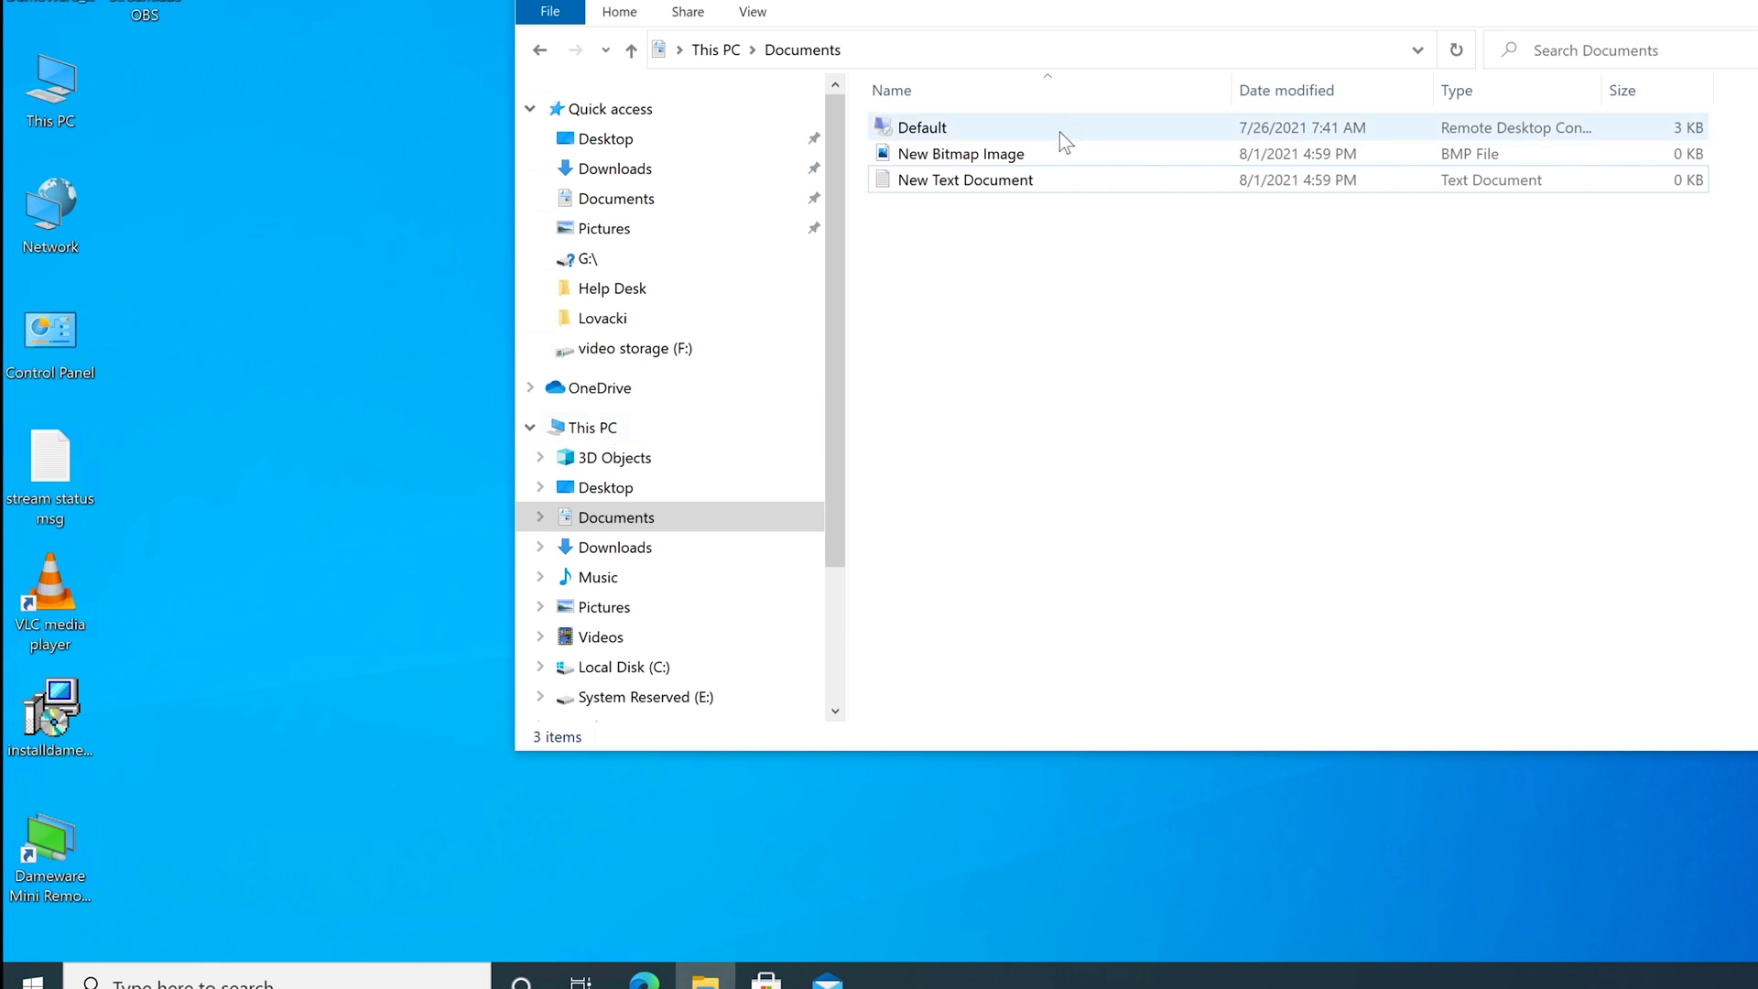
Browse This PC > Local Disk (C:) > Users > cobuman, then close File Explorer.
click(614, 437)
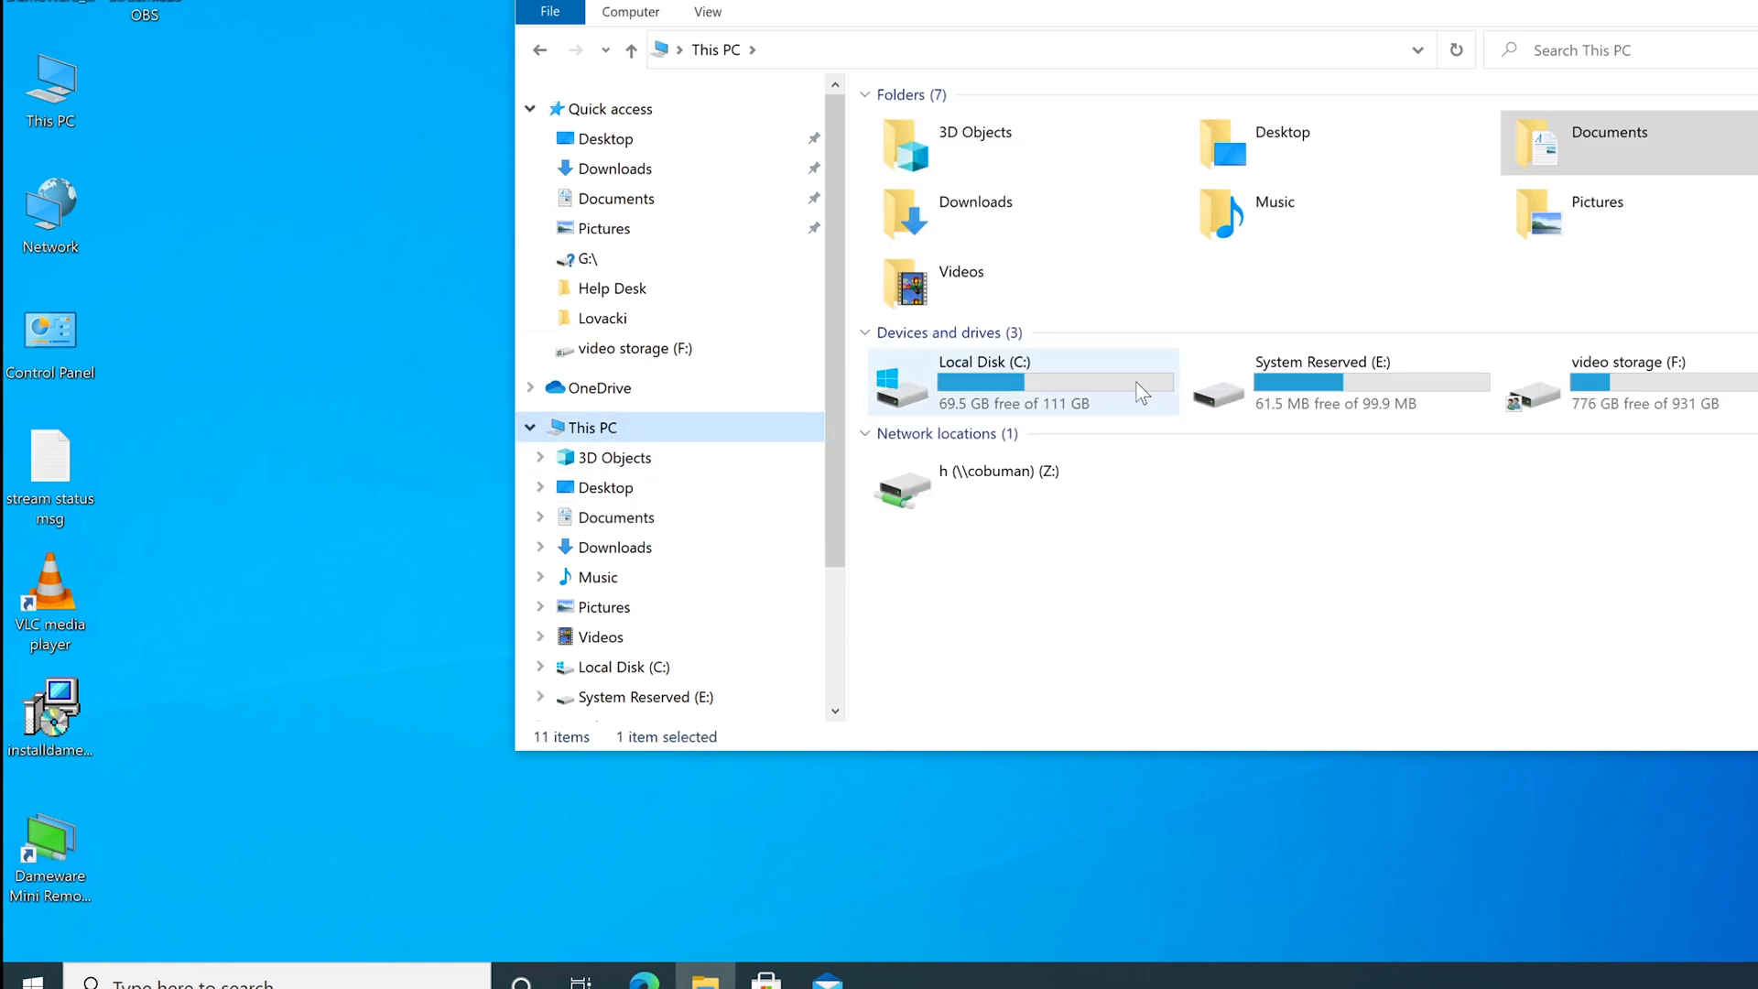
click(1110, 384)
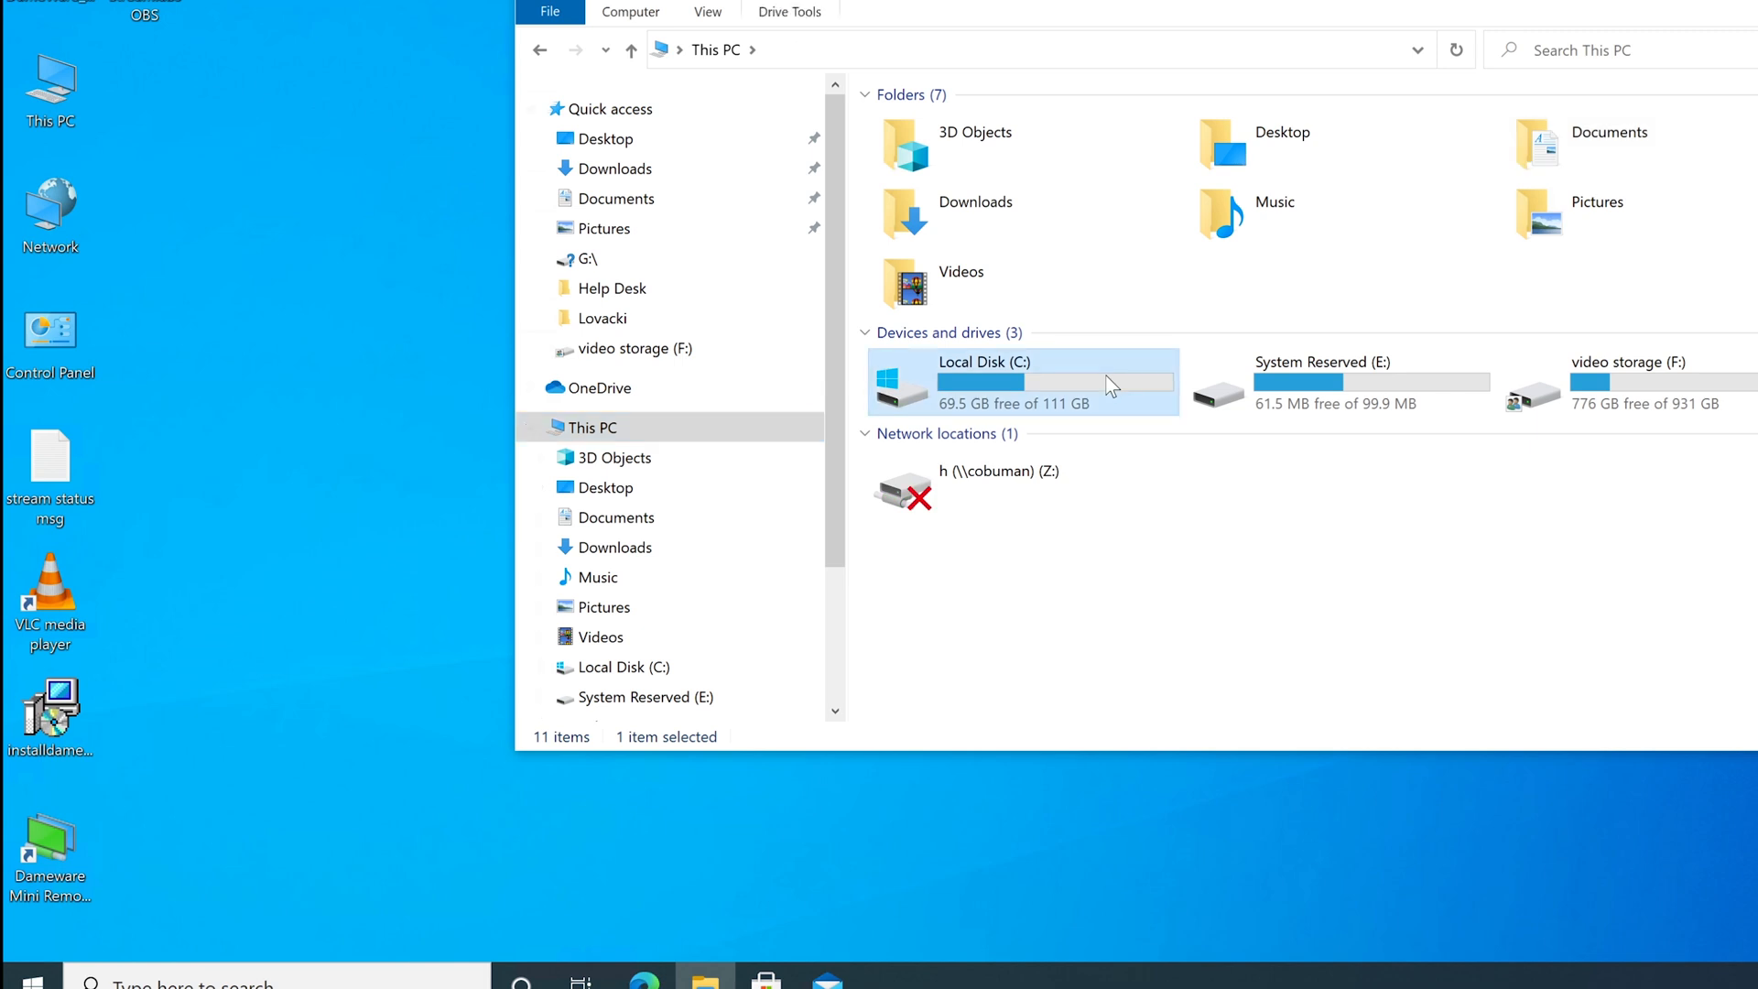
double_click(1033, 391)
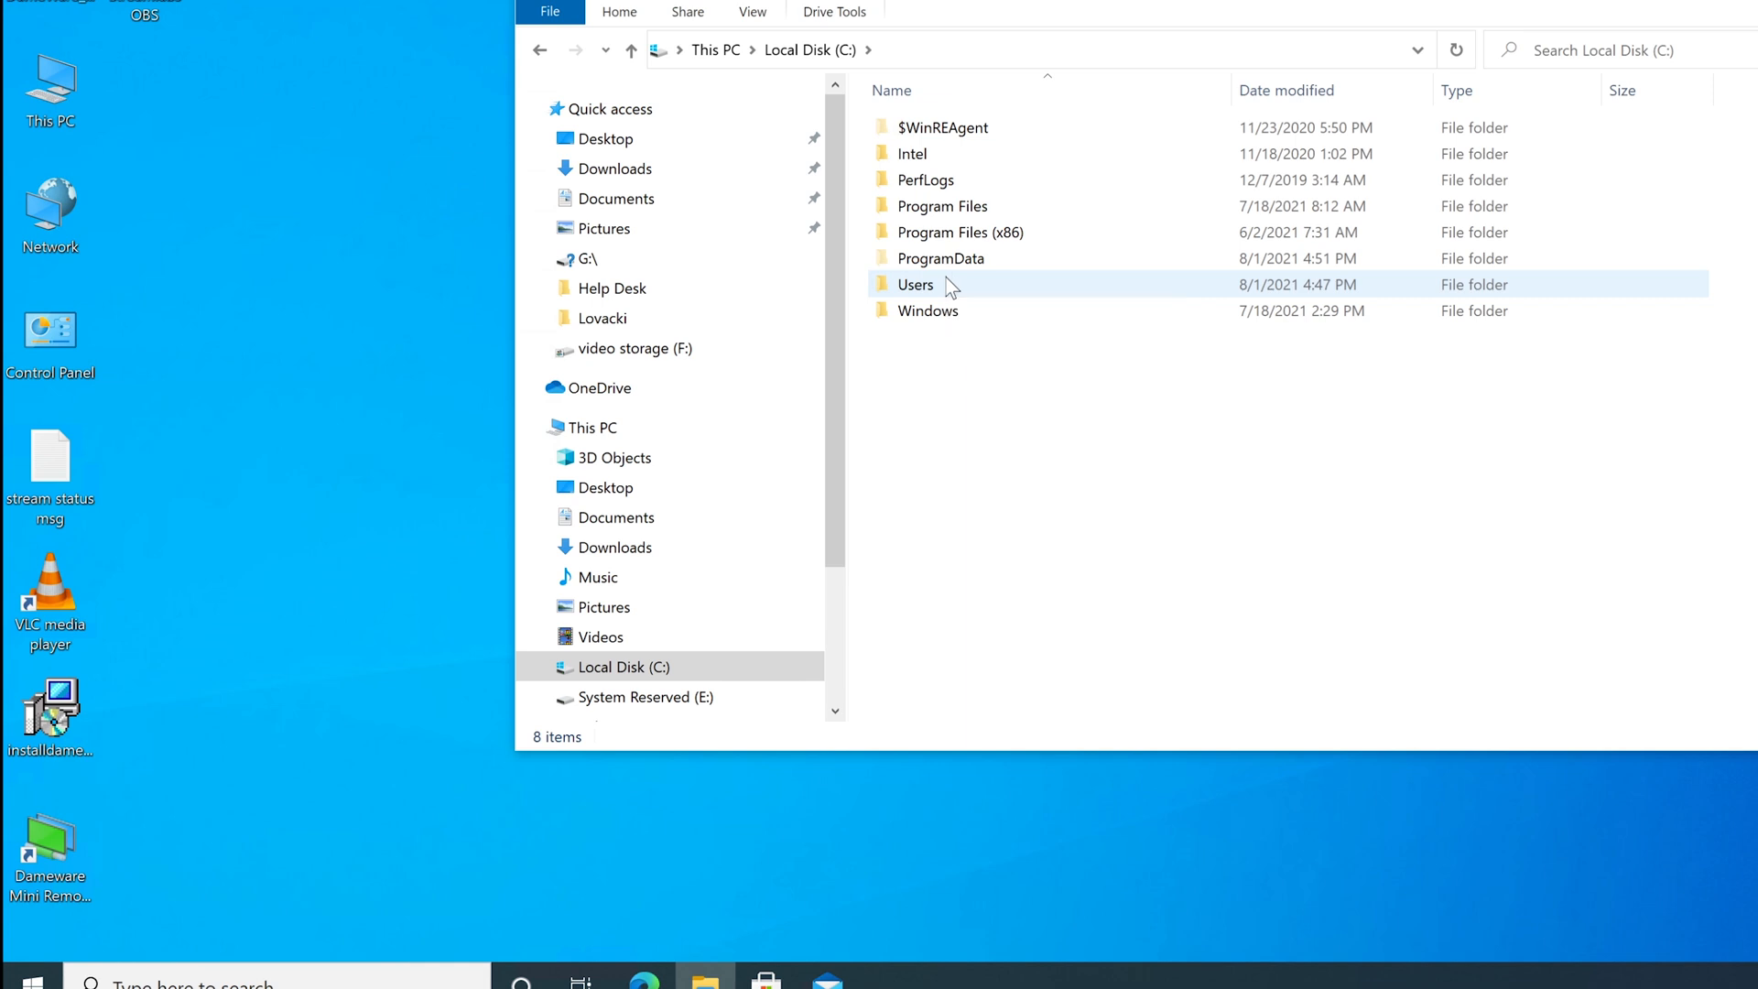
double_click(947, 278)
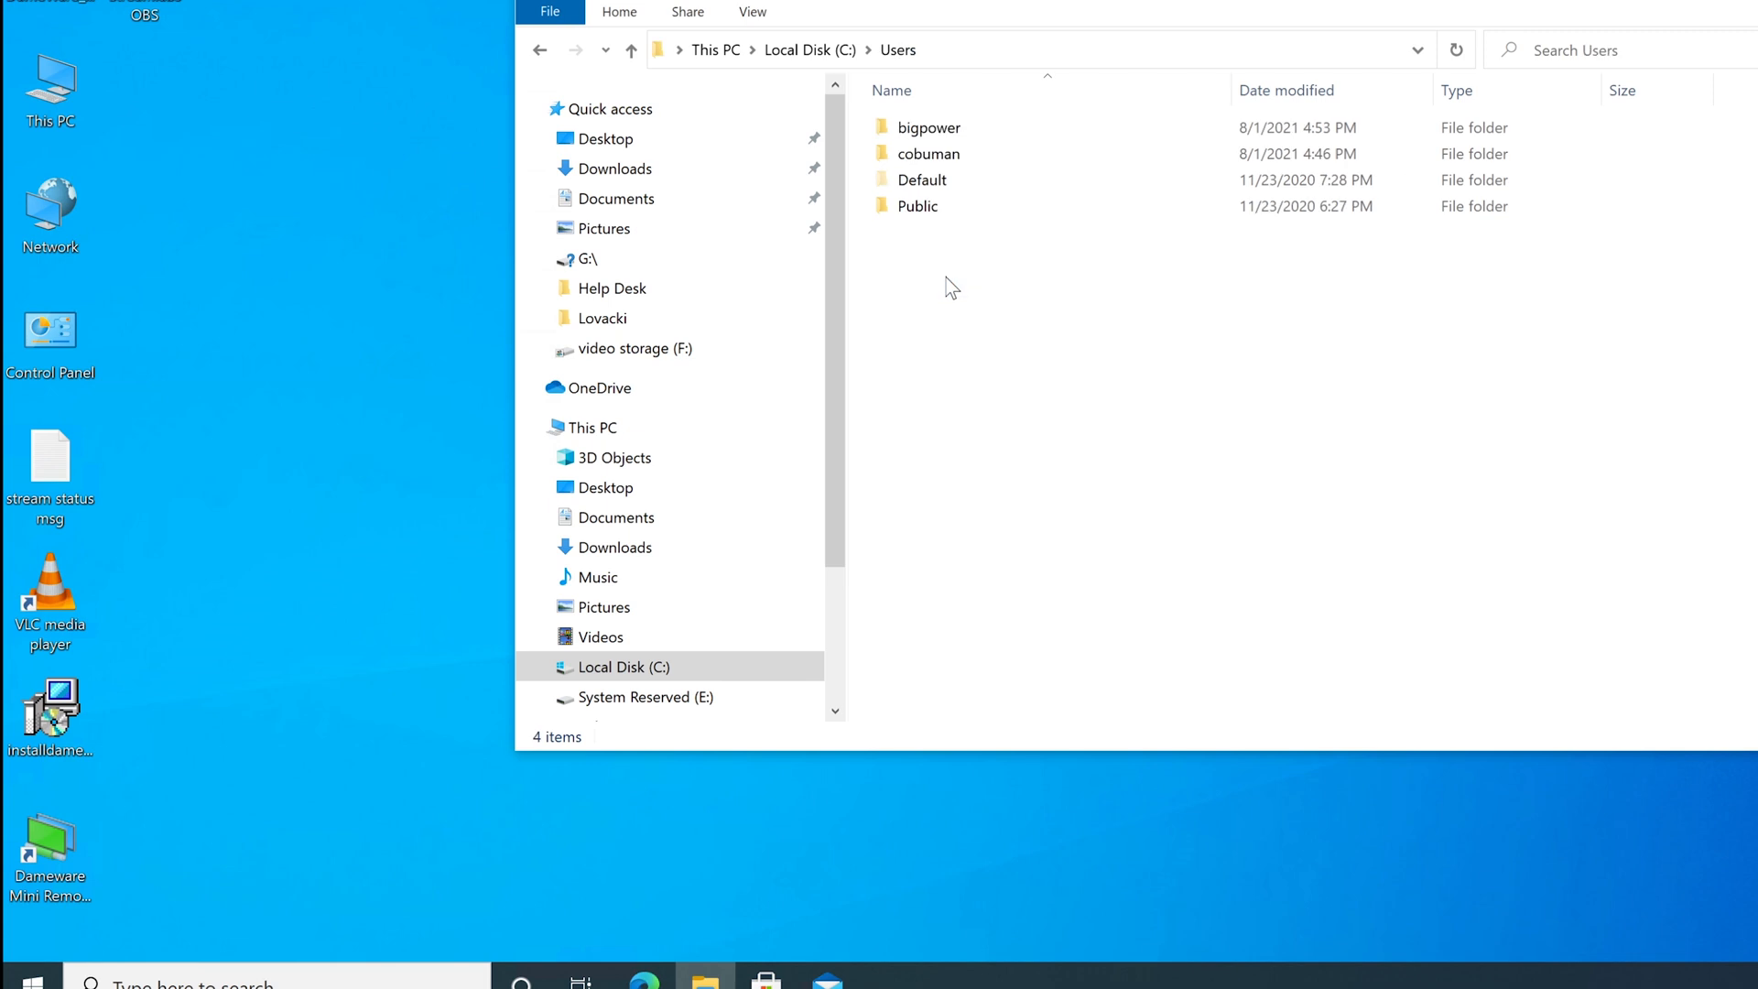
double_click(972, 149)
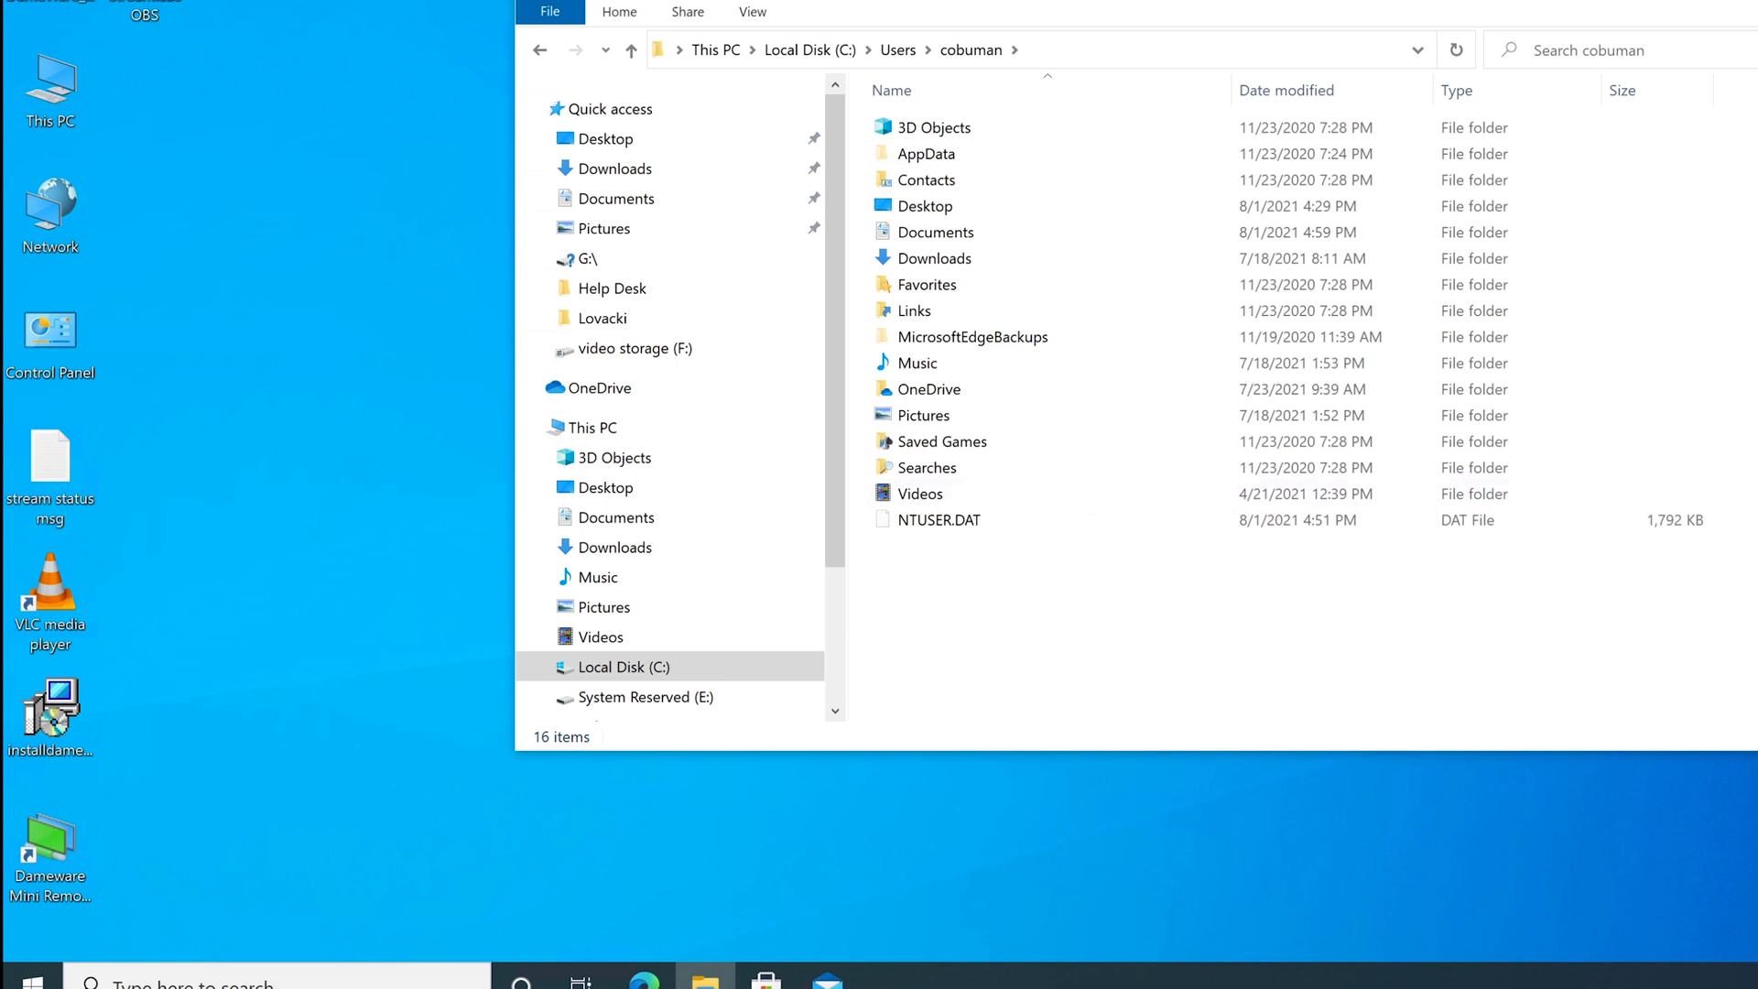
key(alt+F4)
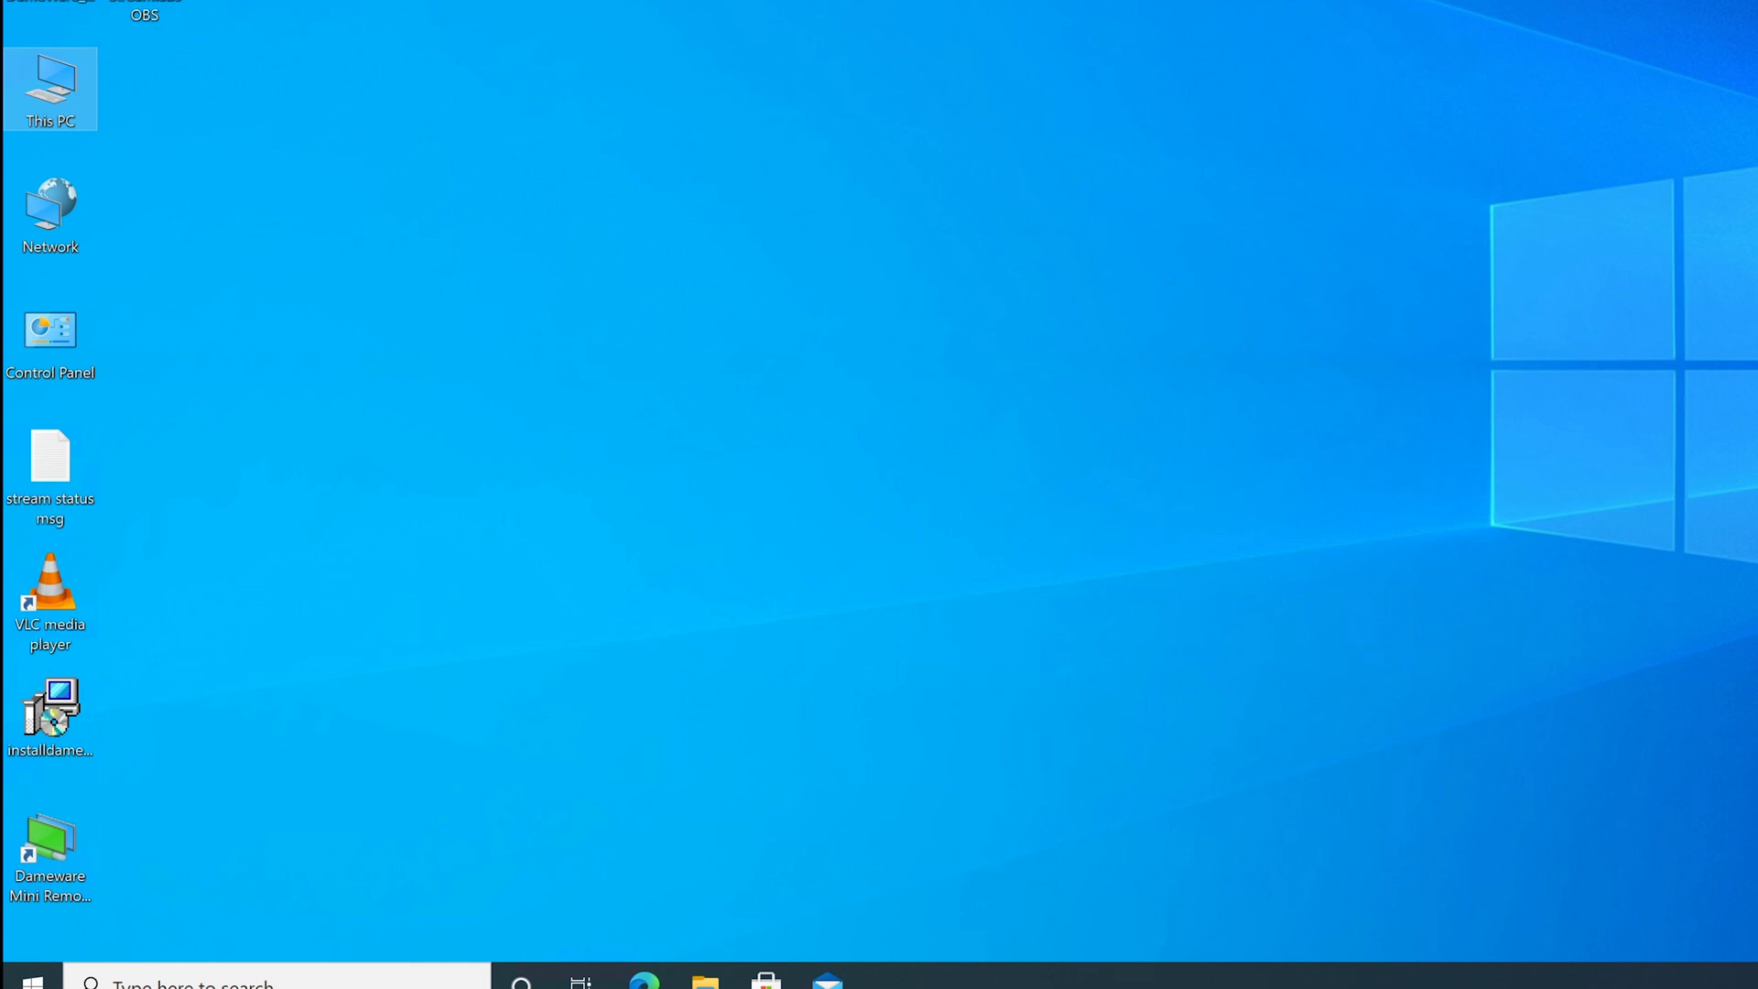
click(849, 556)
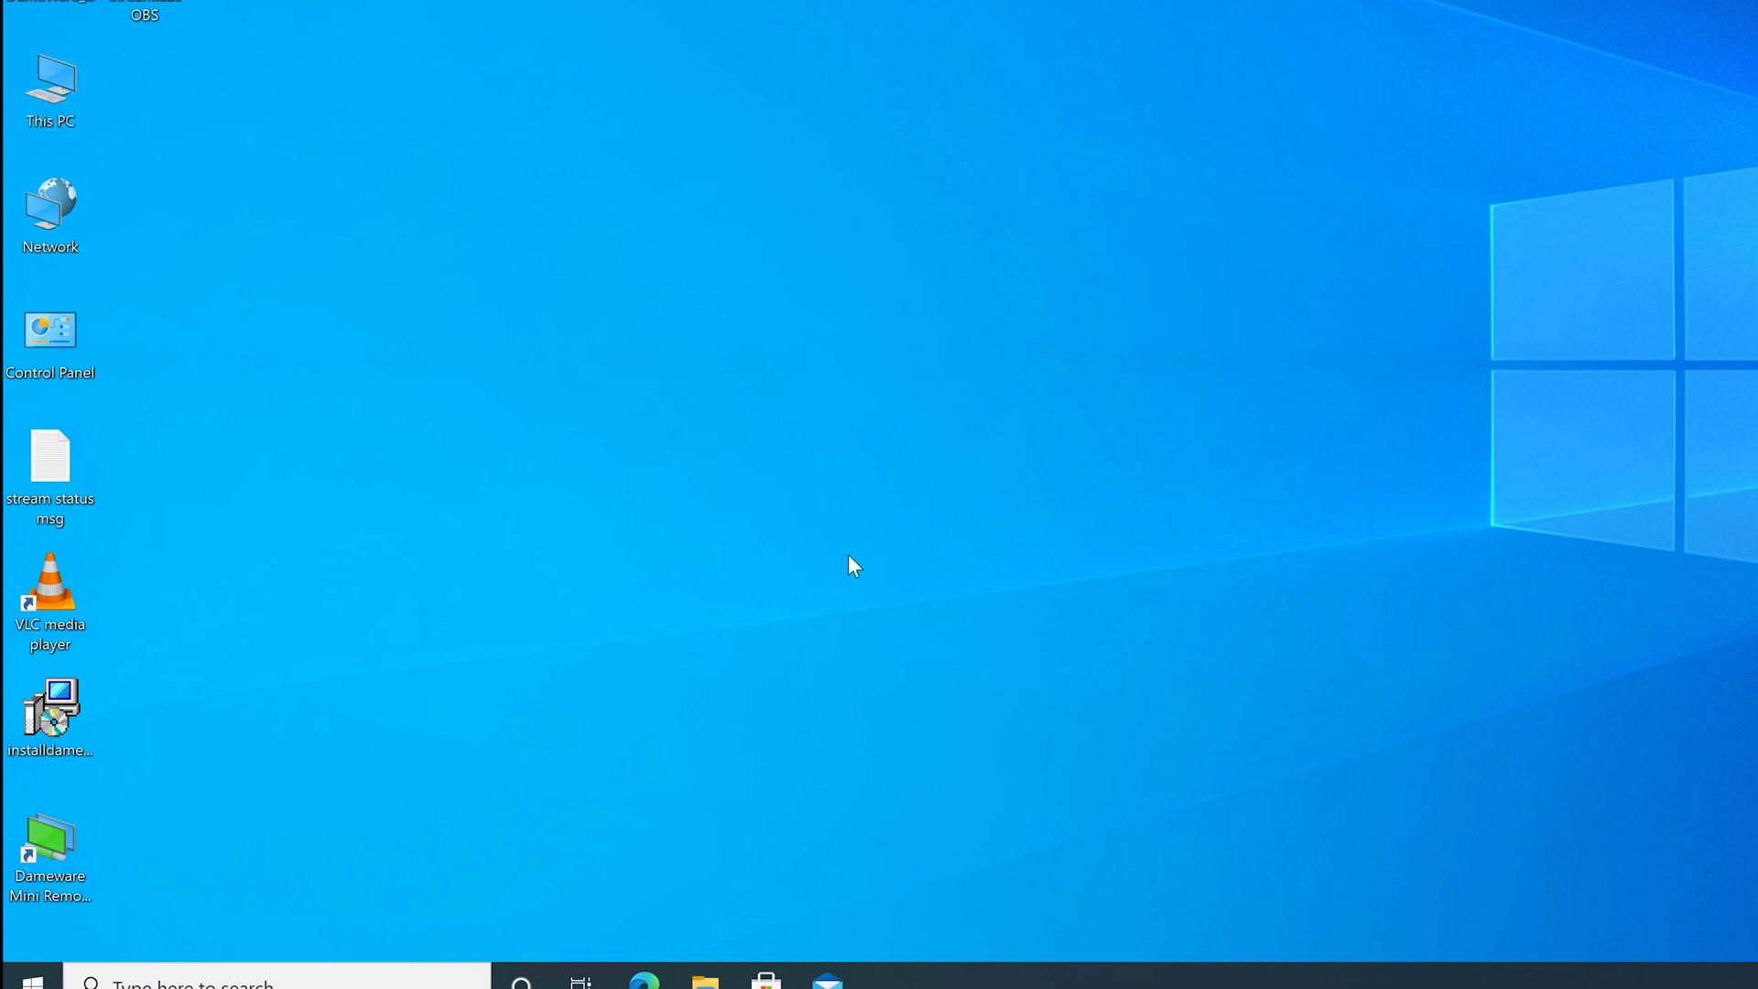